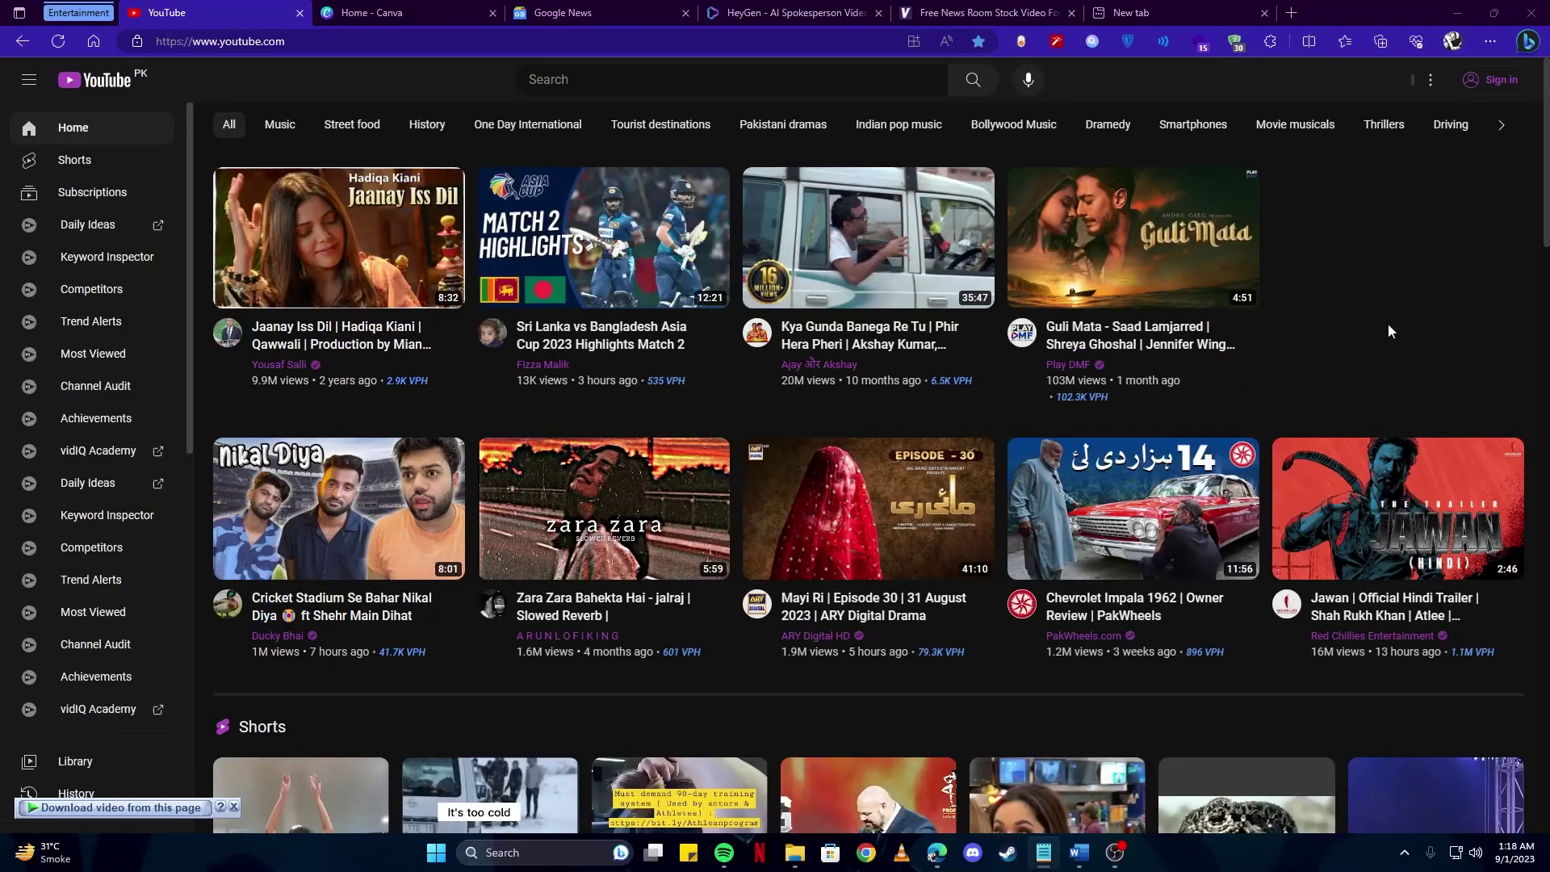
# - Reload YouTube and start creating a new channel from the account menu
pyautogui.scroll(-10, 1389, 326)
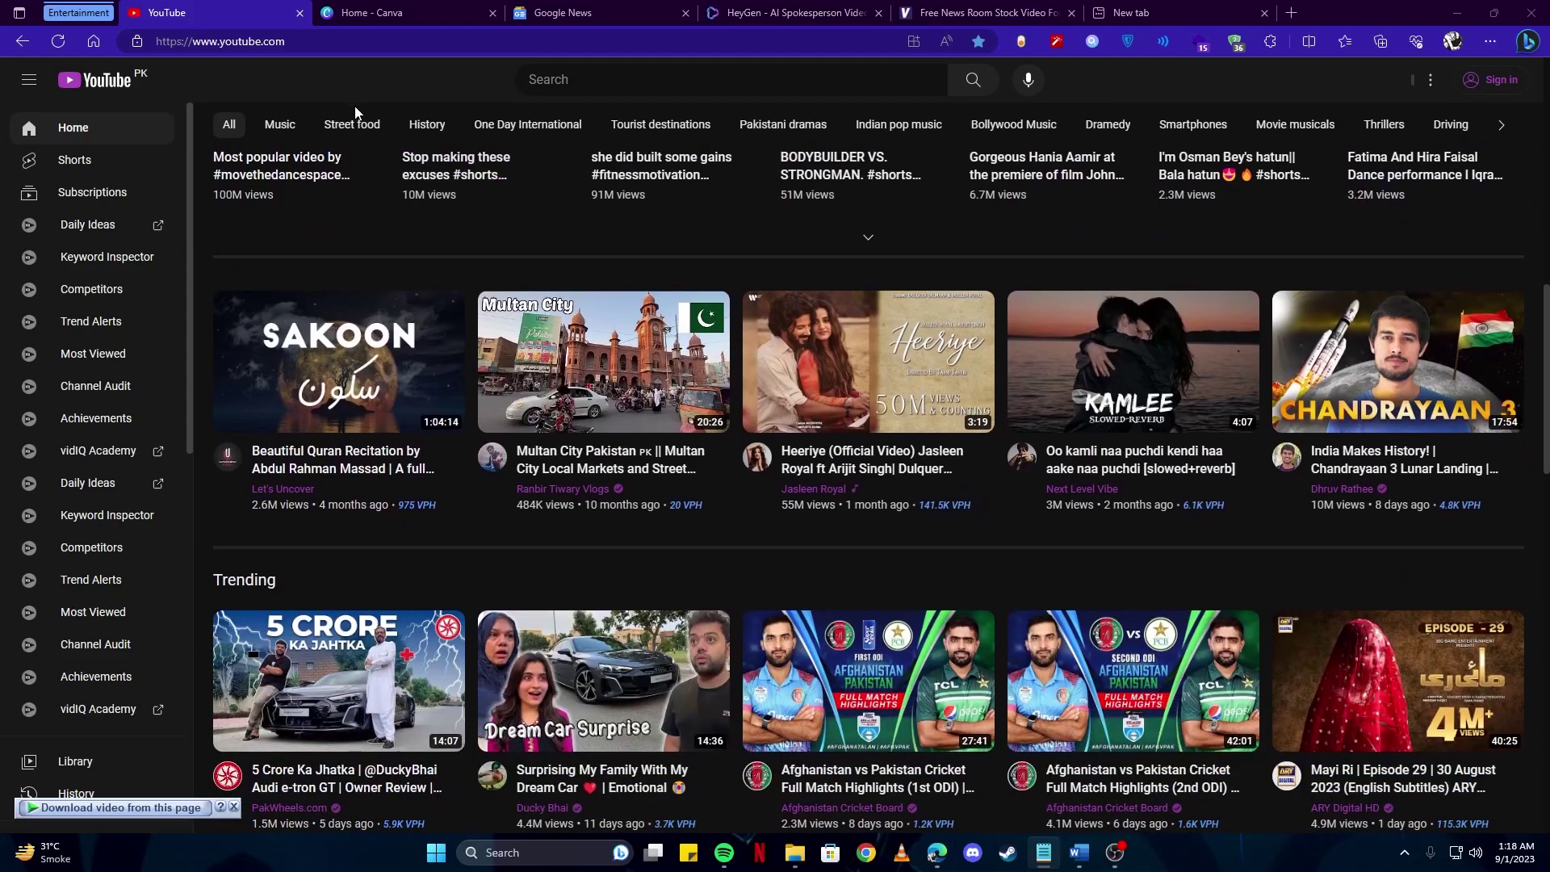
pyautogui.scroll(10, 1468, 94)
pyautogui.click(1468, 89)
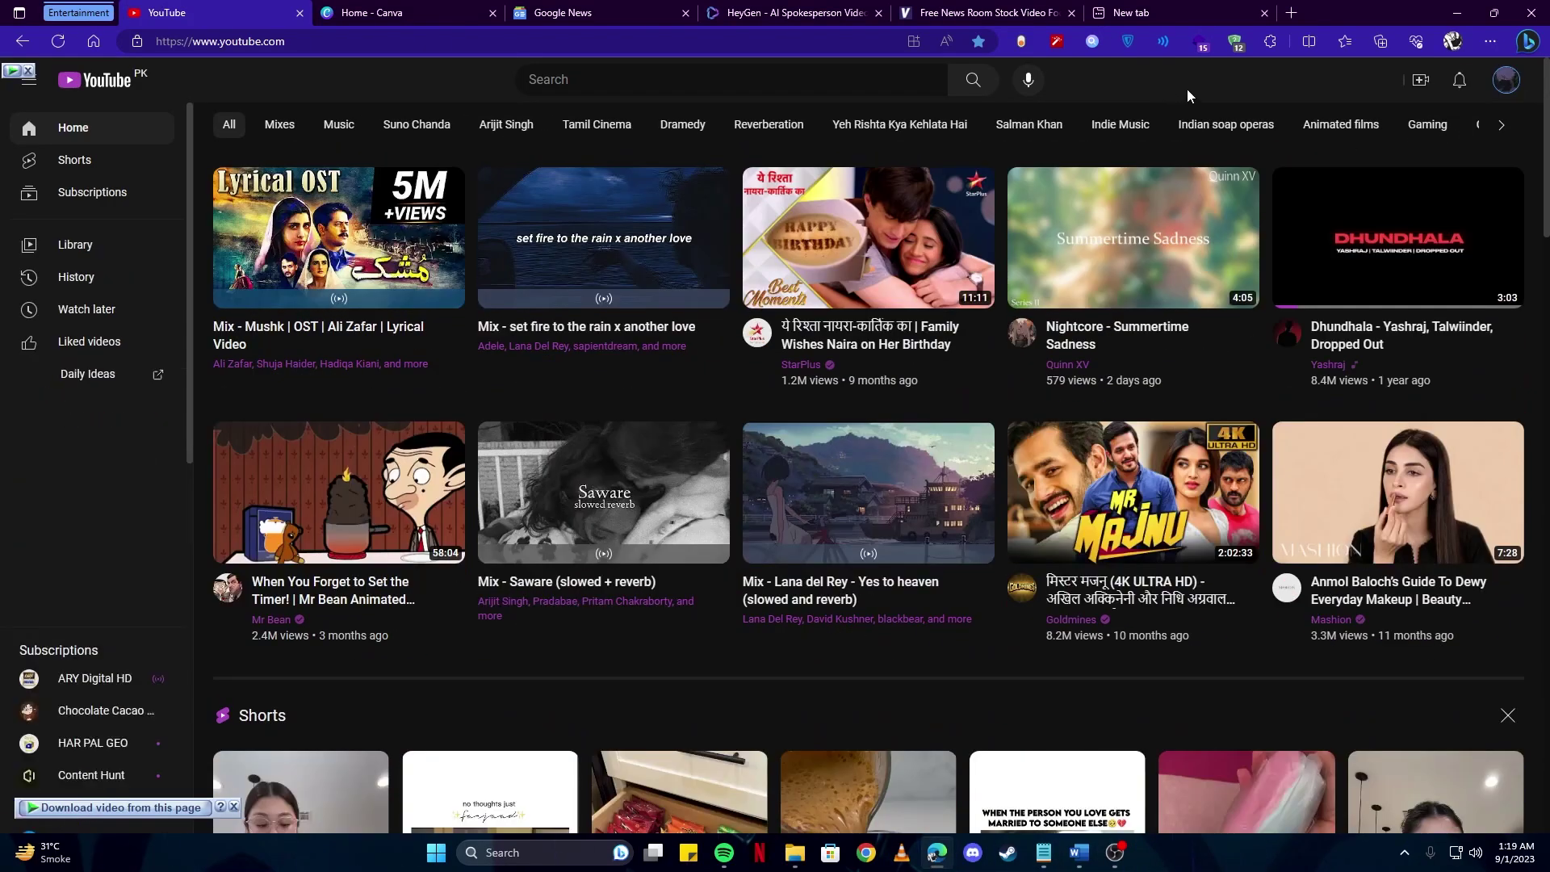
pyautogui.click(1507, 80)
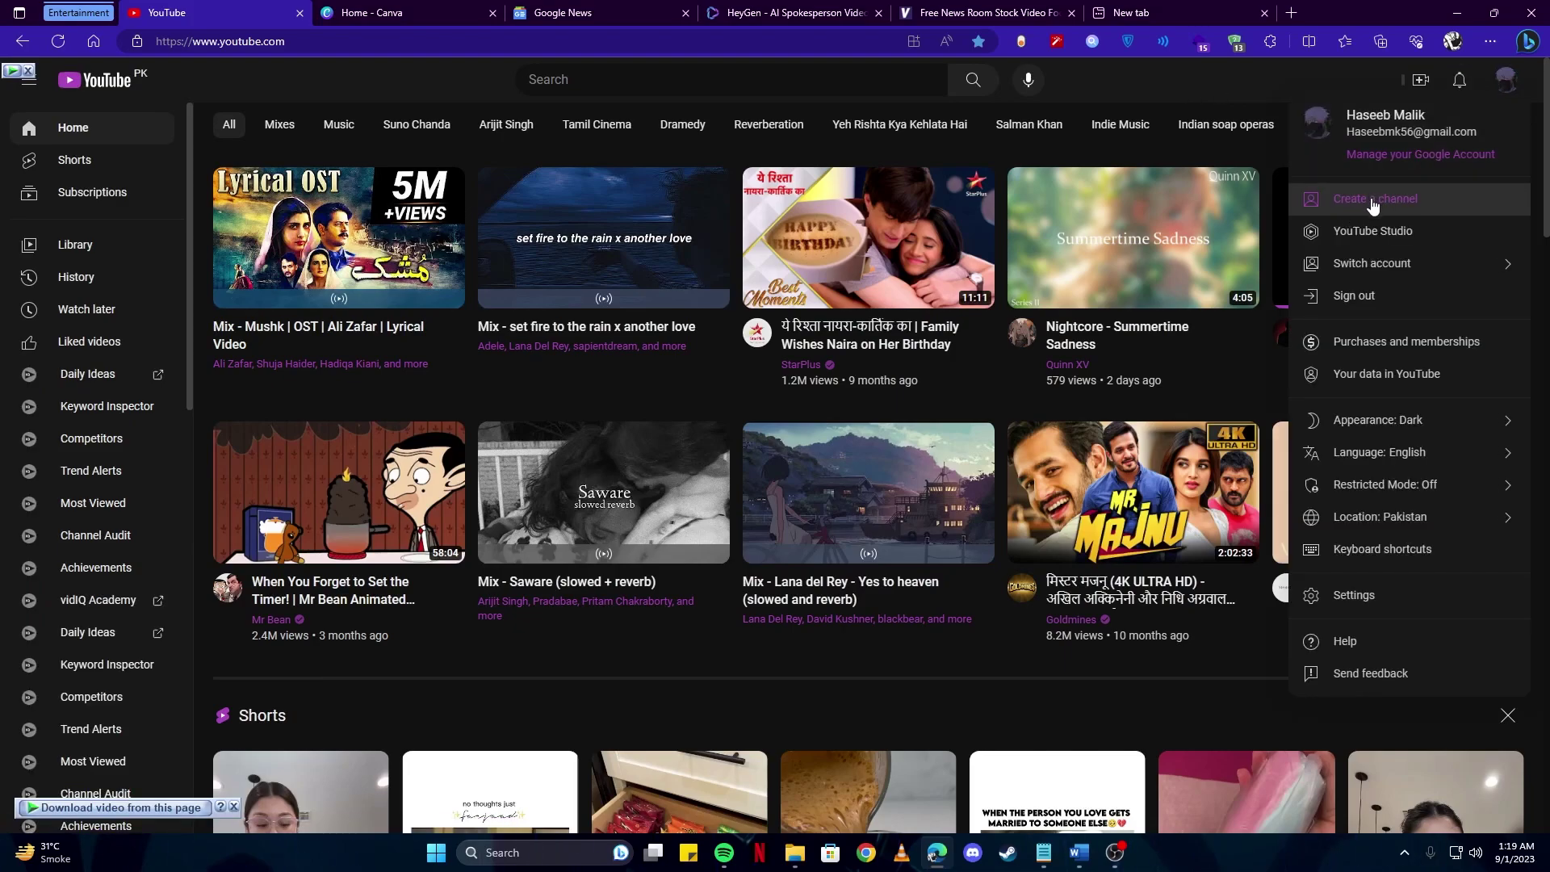
pyautogui.click(1373, 206)
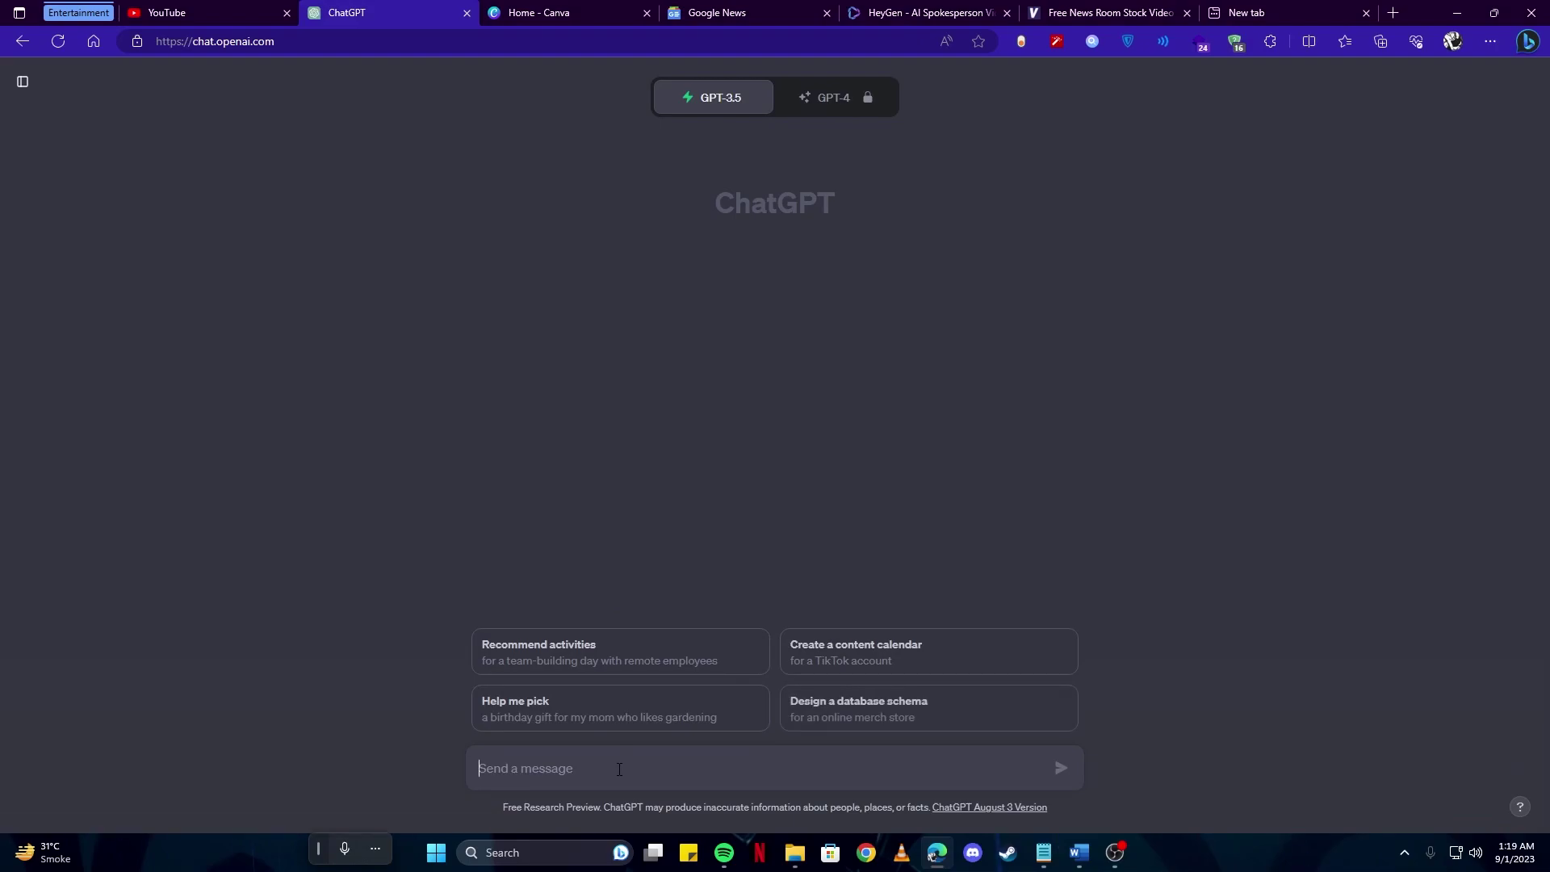
# - Ask ChatGPT for news YouTube channel names and select 'The Current Chronicle' from its reply
pyautogui.write('I am creating a "news youtube channel')
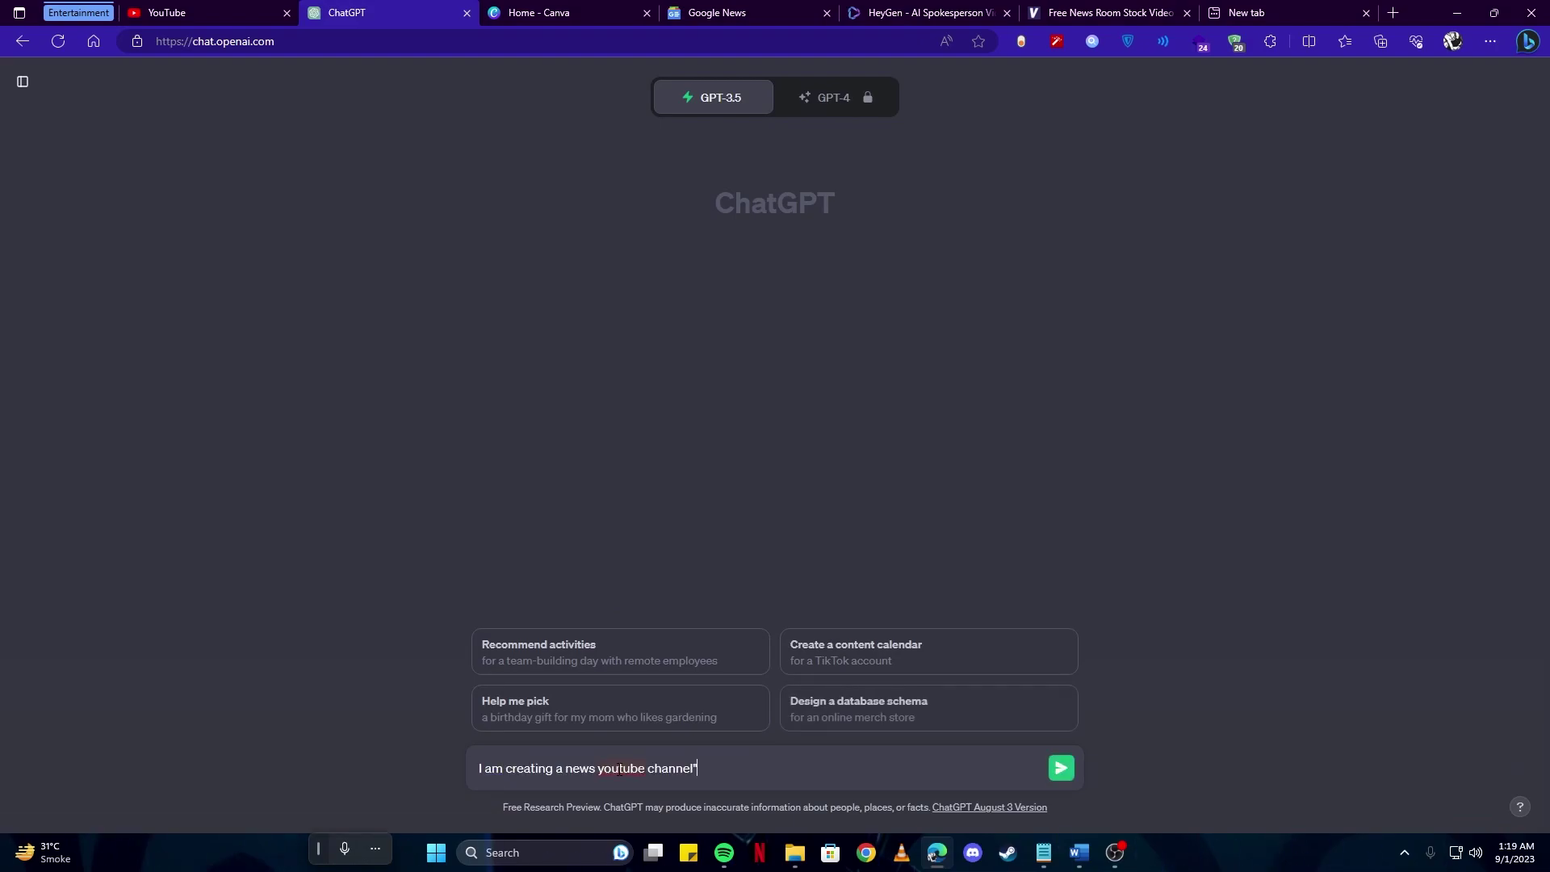
pyautogui.write('"')
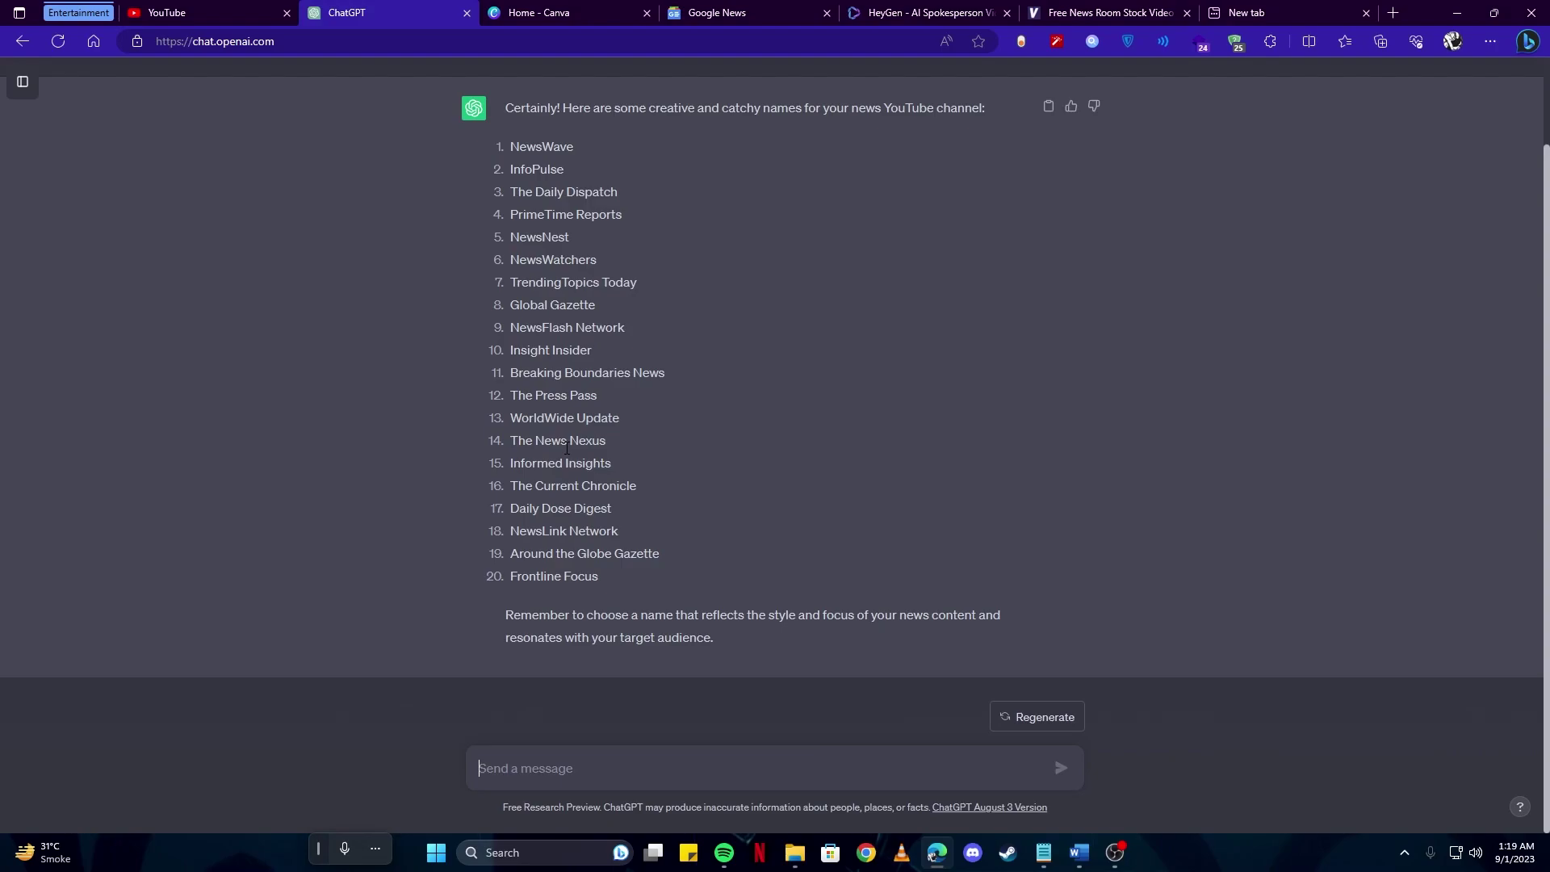
pyautogui.scroll(1, 567, 449)
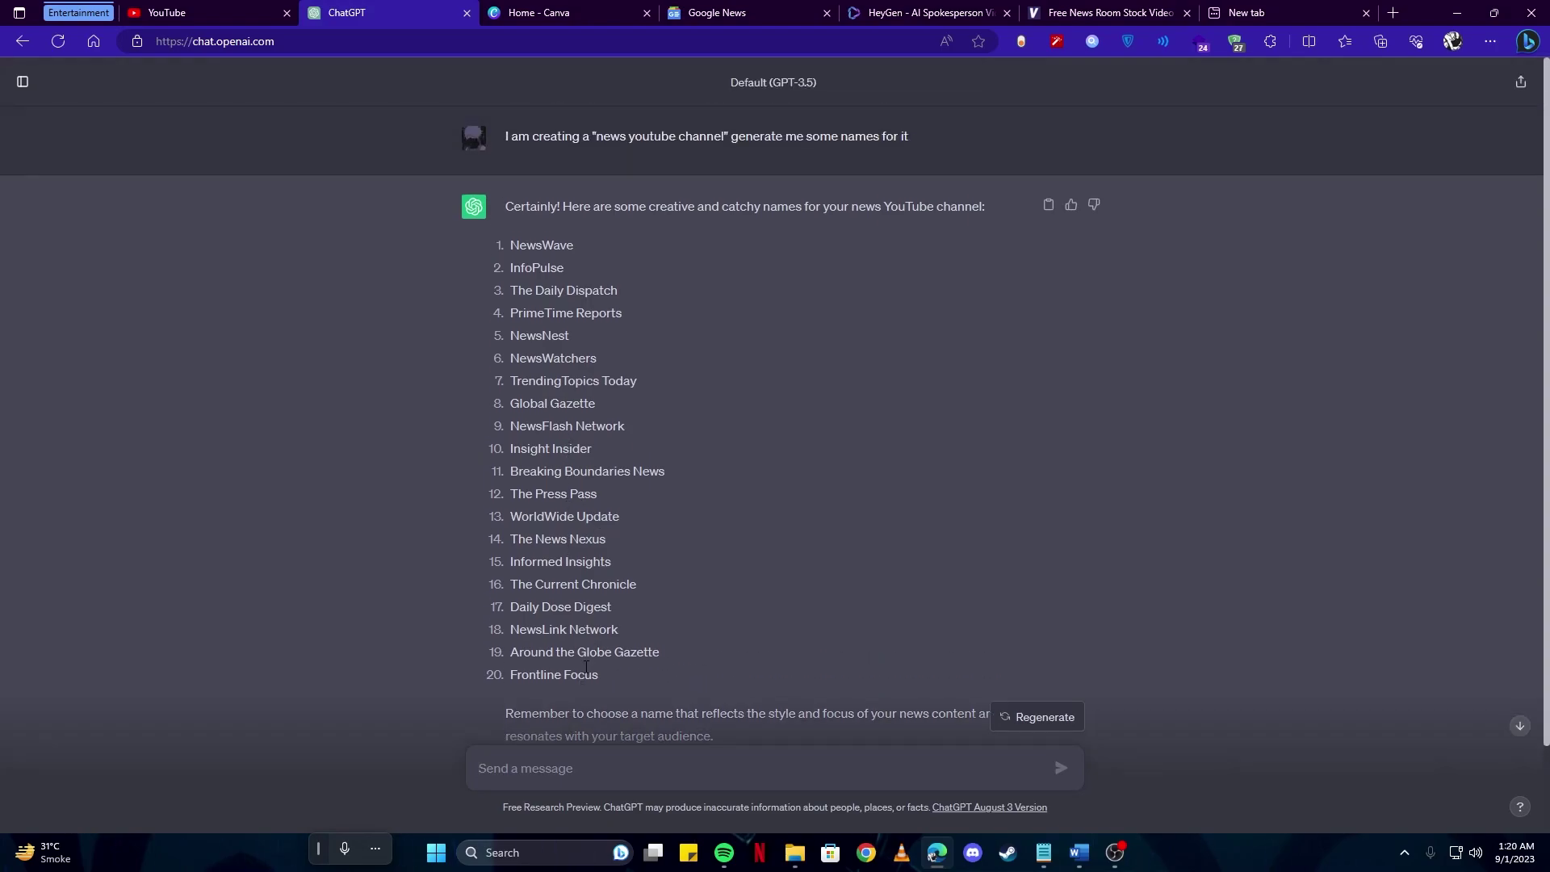
pyautogui.tripleClick(515, 587)
pyautogui.hotkey('ctrl', 'c')
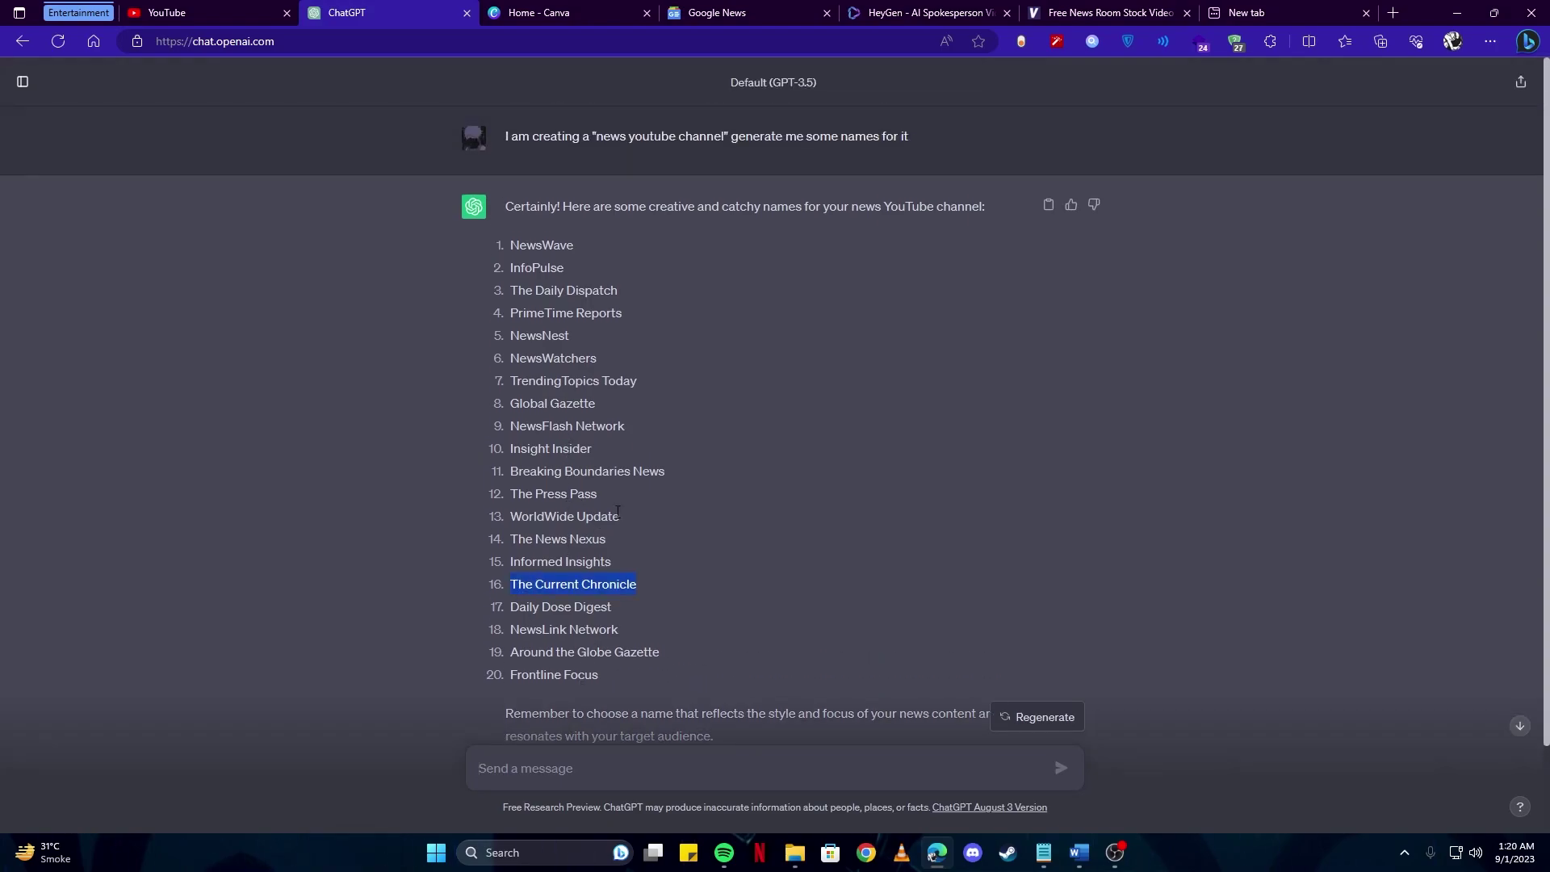
pyautogui.click(227, 8)
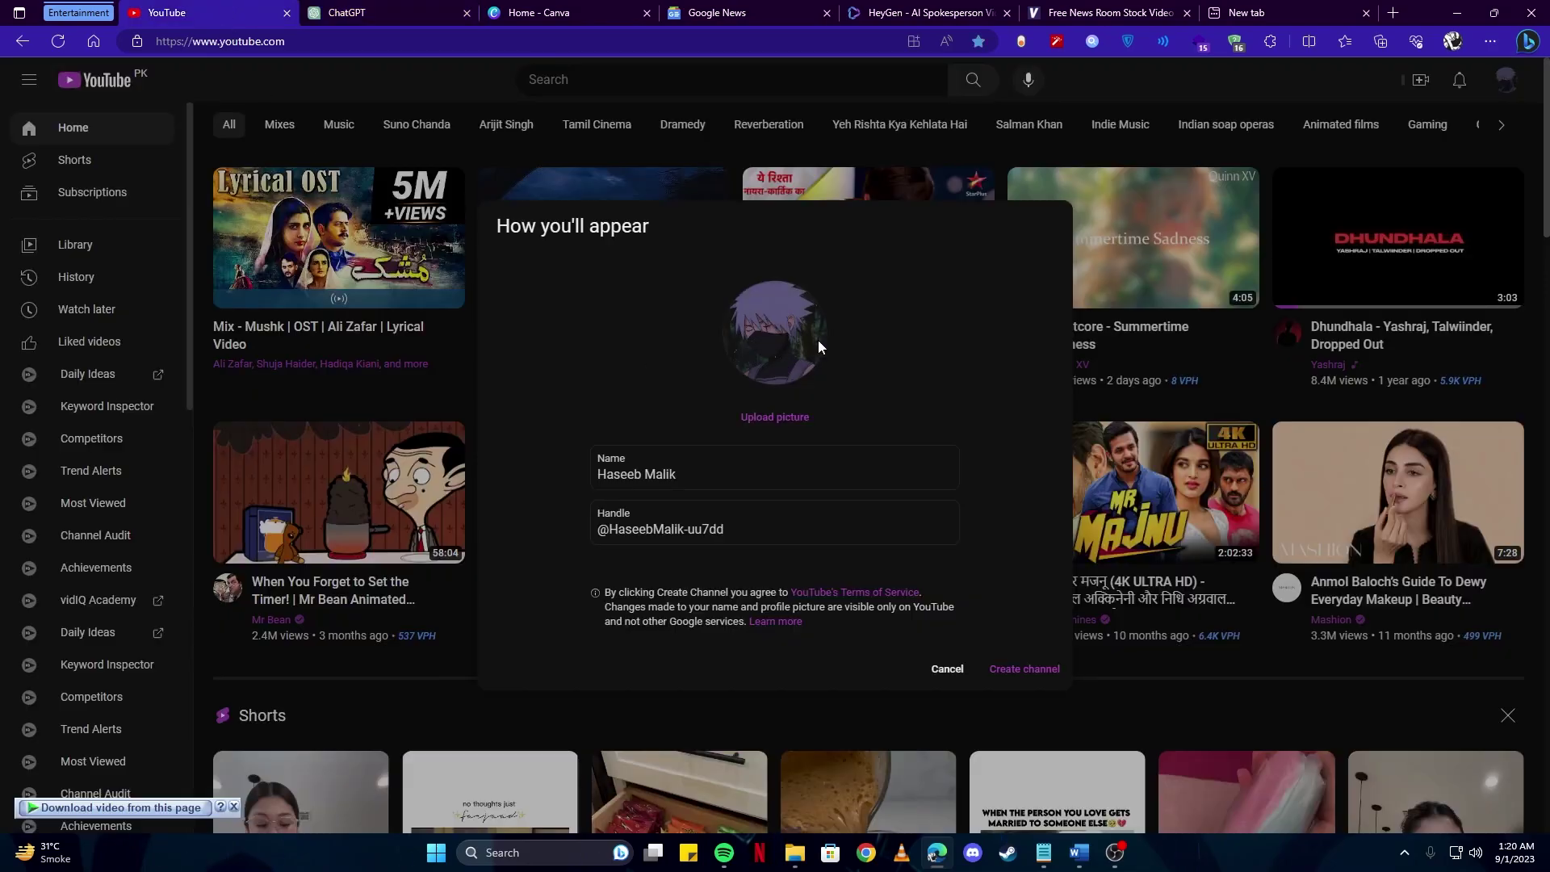
pyautogui.tripleClick(720, 468)
pyautogui.hotkey('ctrl', 'v')
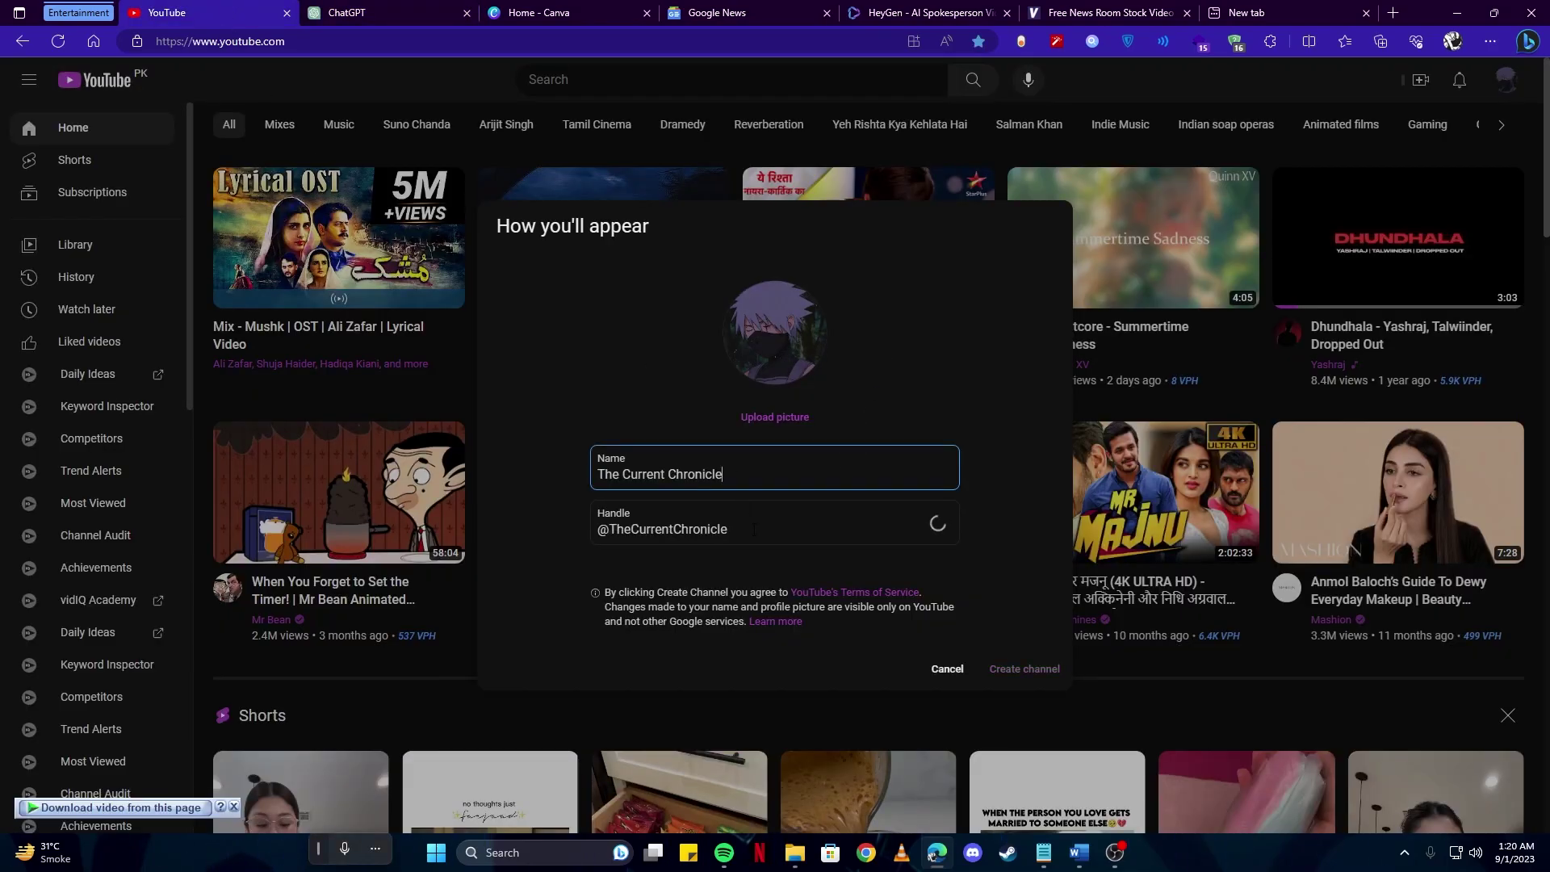
pyautogui.tripleClick(754, 530)
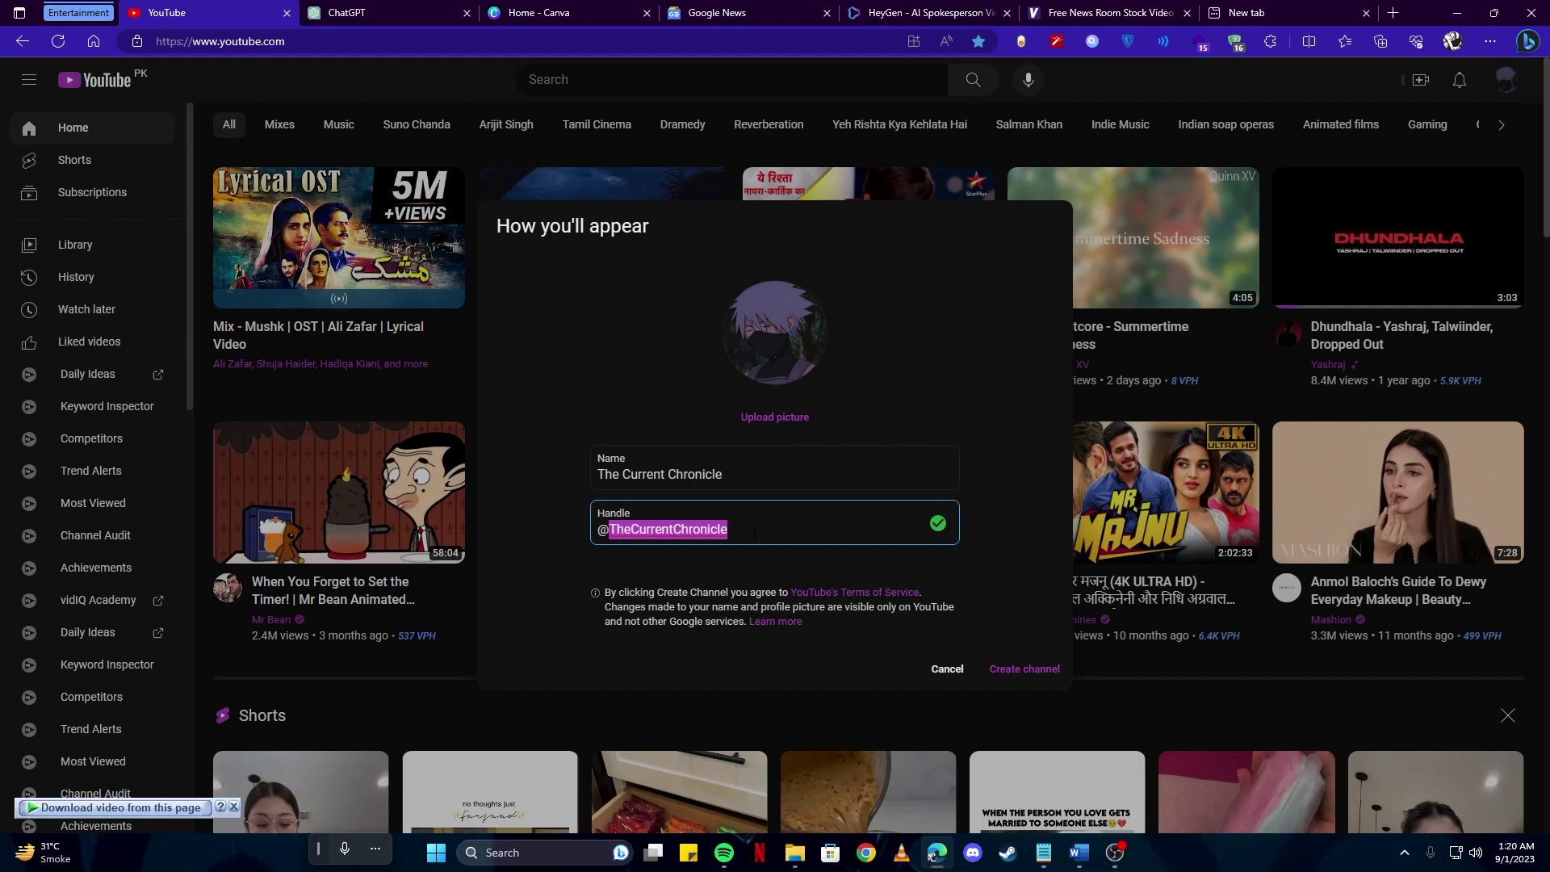
pyautogui.click(754, 533)
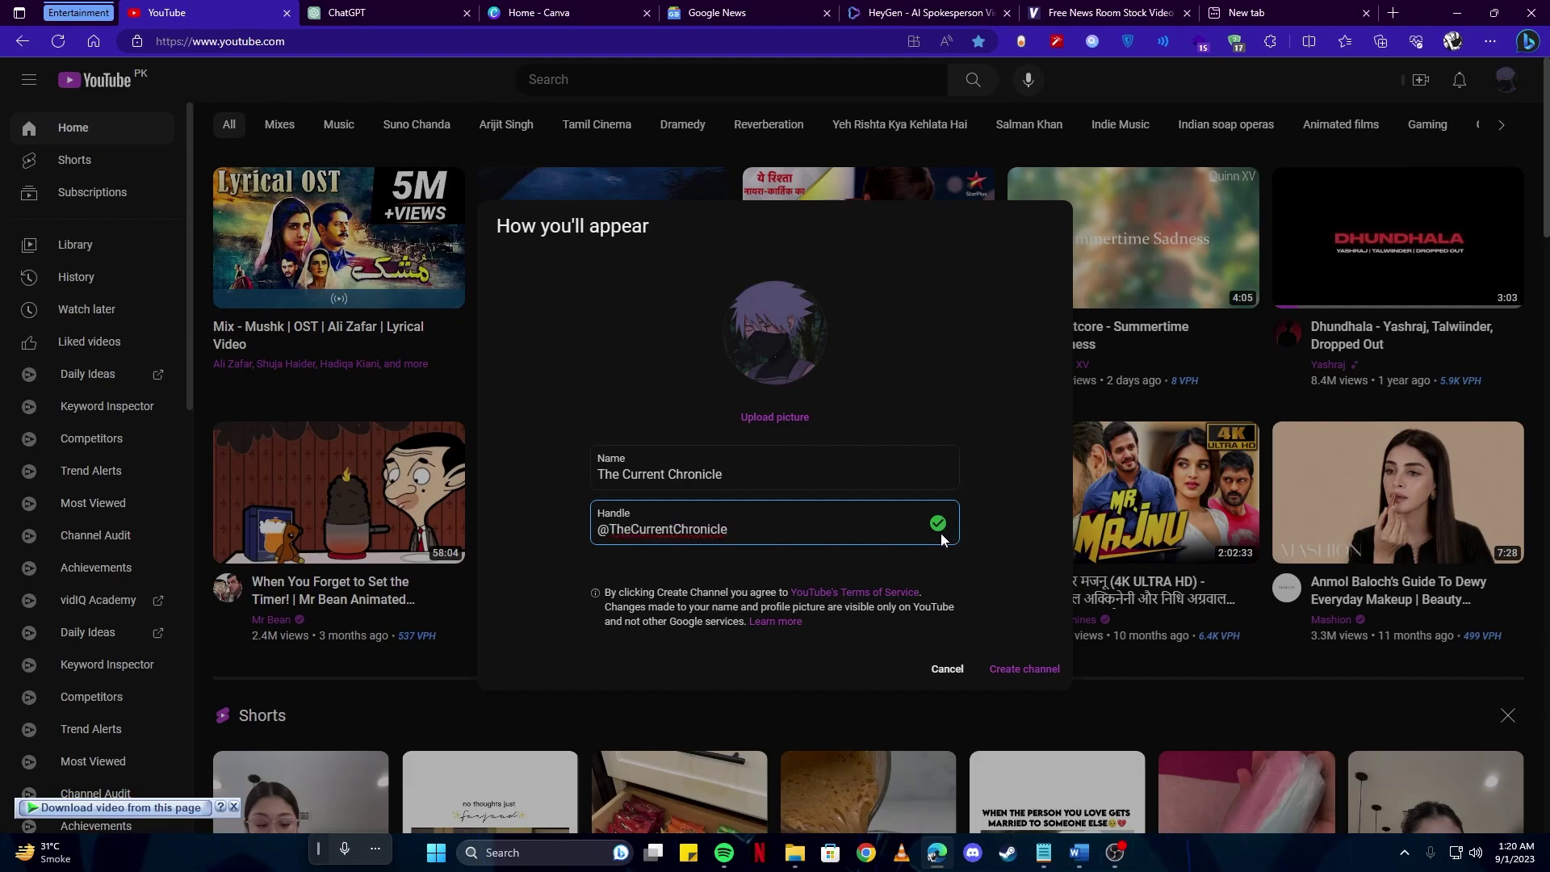
pyautogui.click(1028, 672)
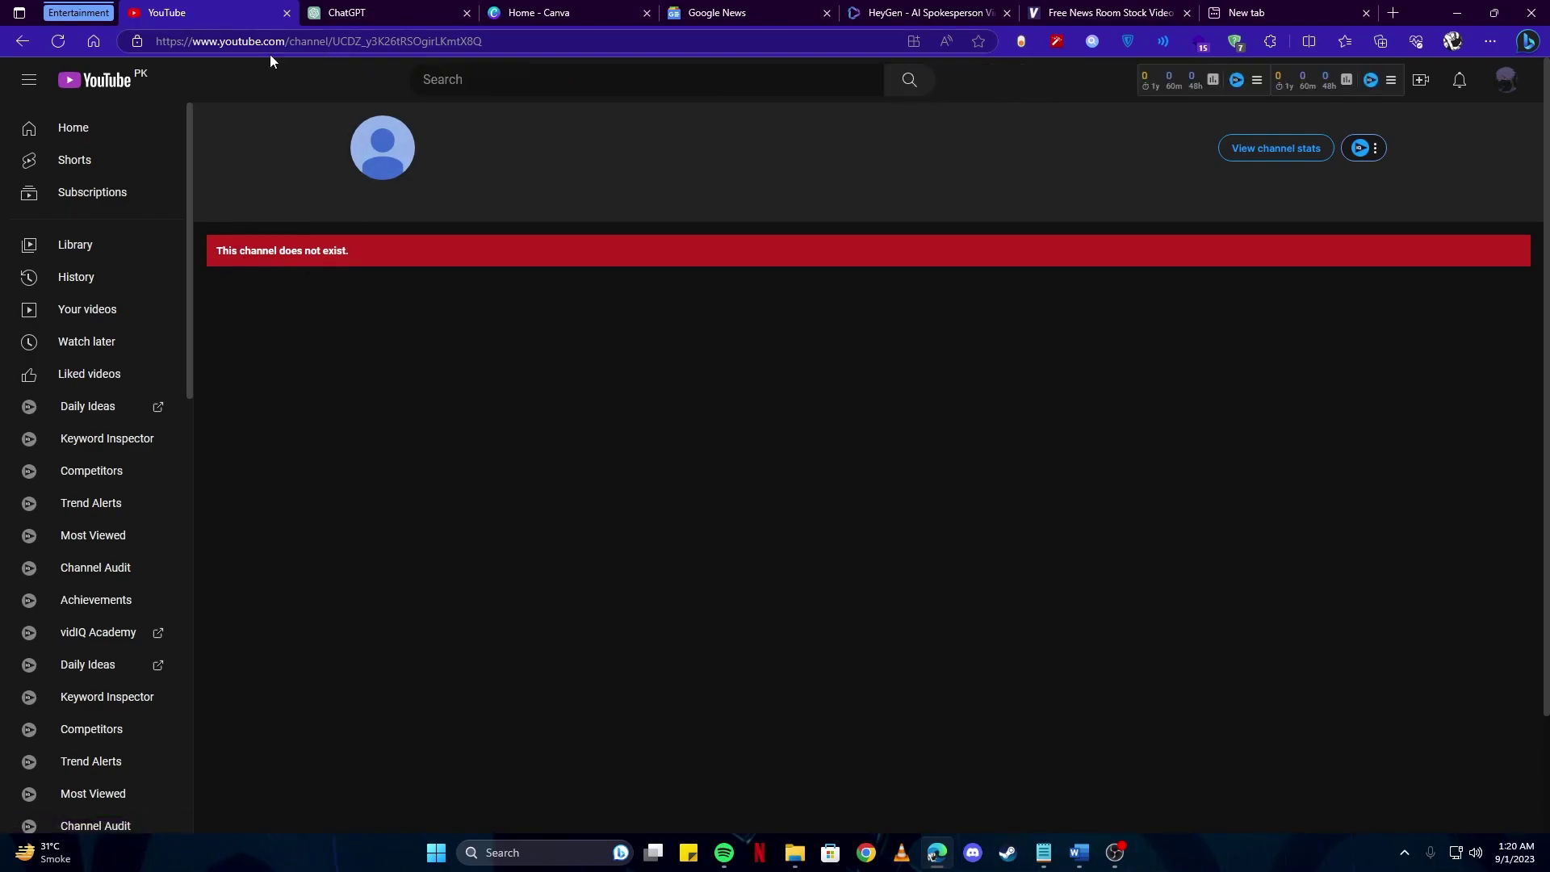
# - Load The Current Chronicle's new channel page through the account menu
pyautogui.click(1493, 83)
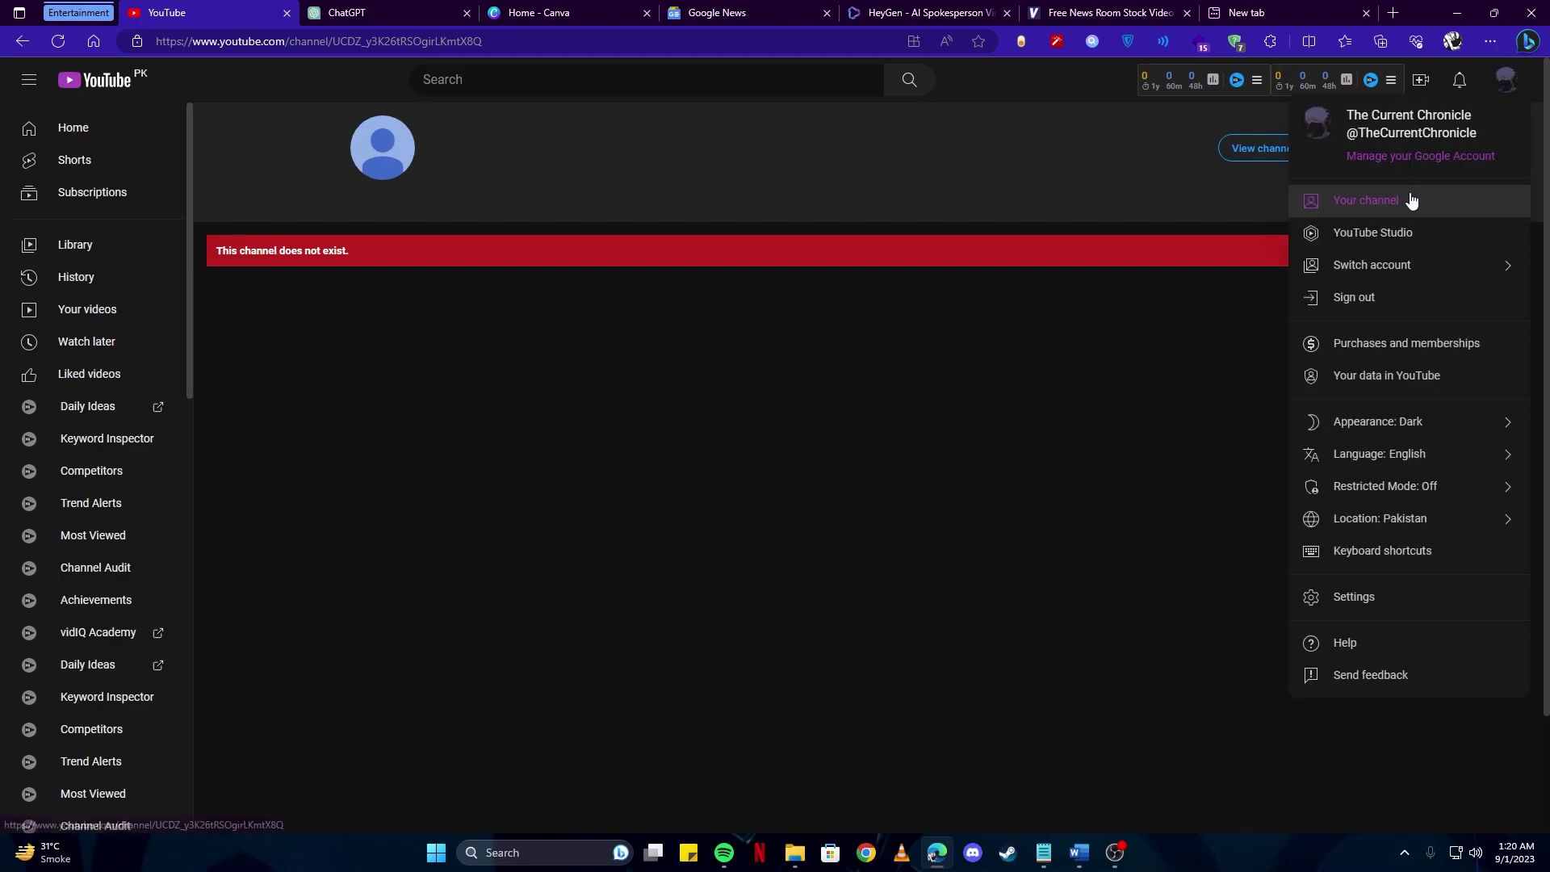
pyautogui.click(1378, 201)
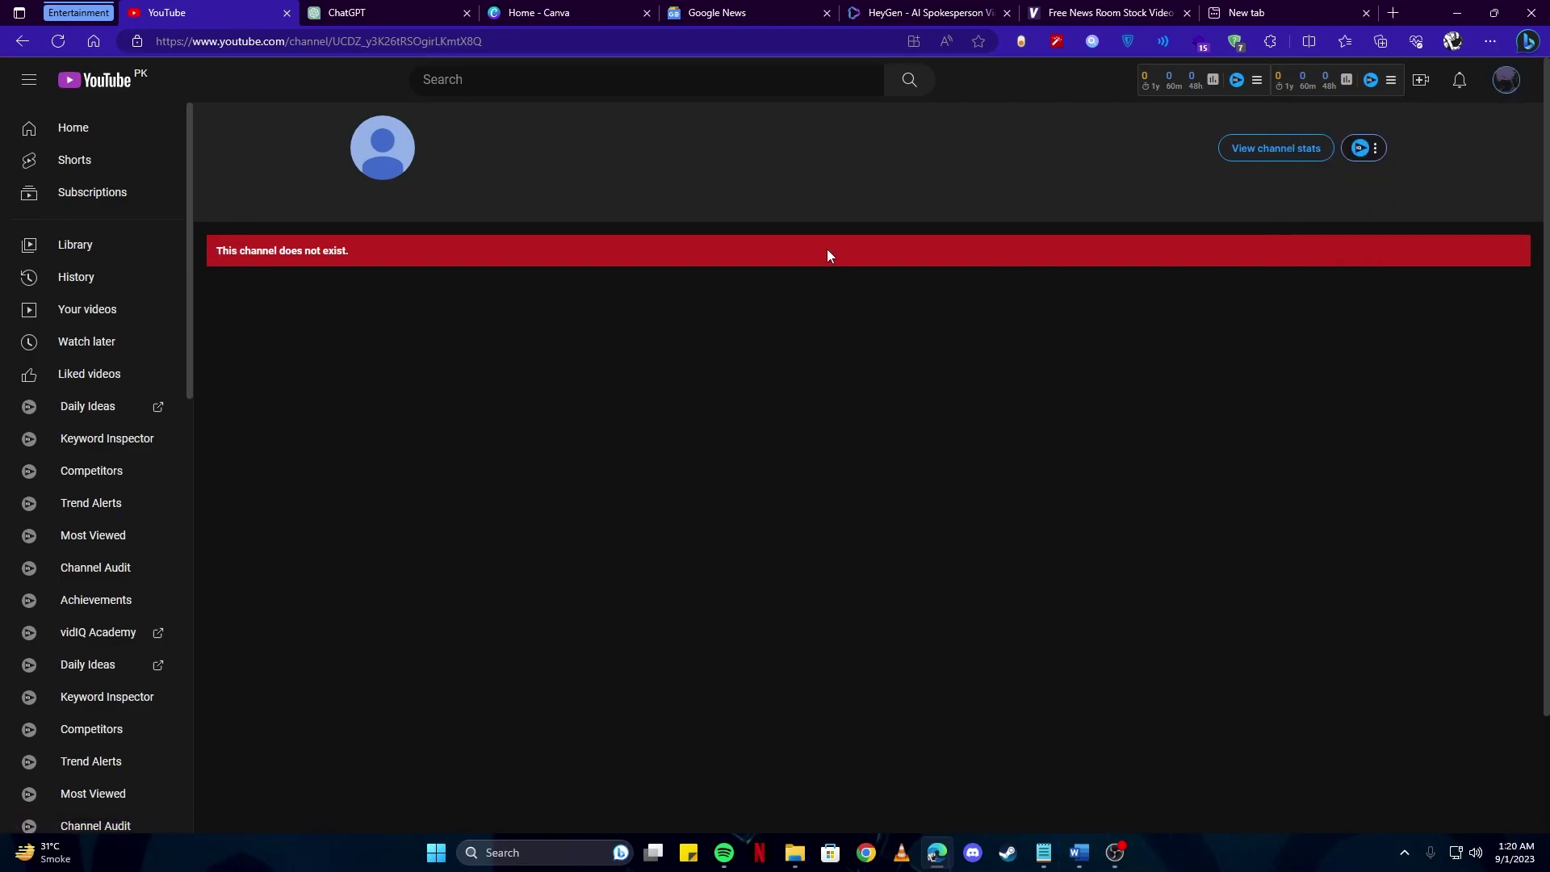
pyautogui.click(1505, 81)
pyautogui.click(1373, 203)
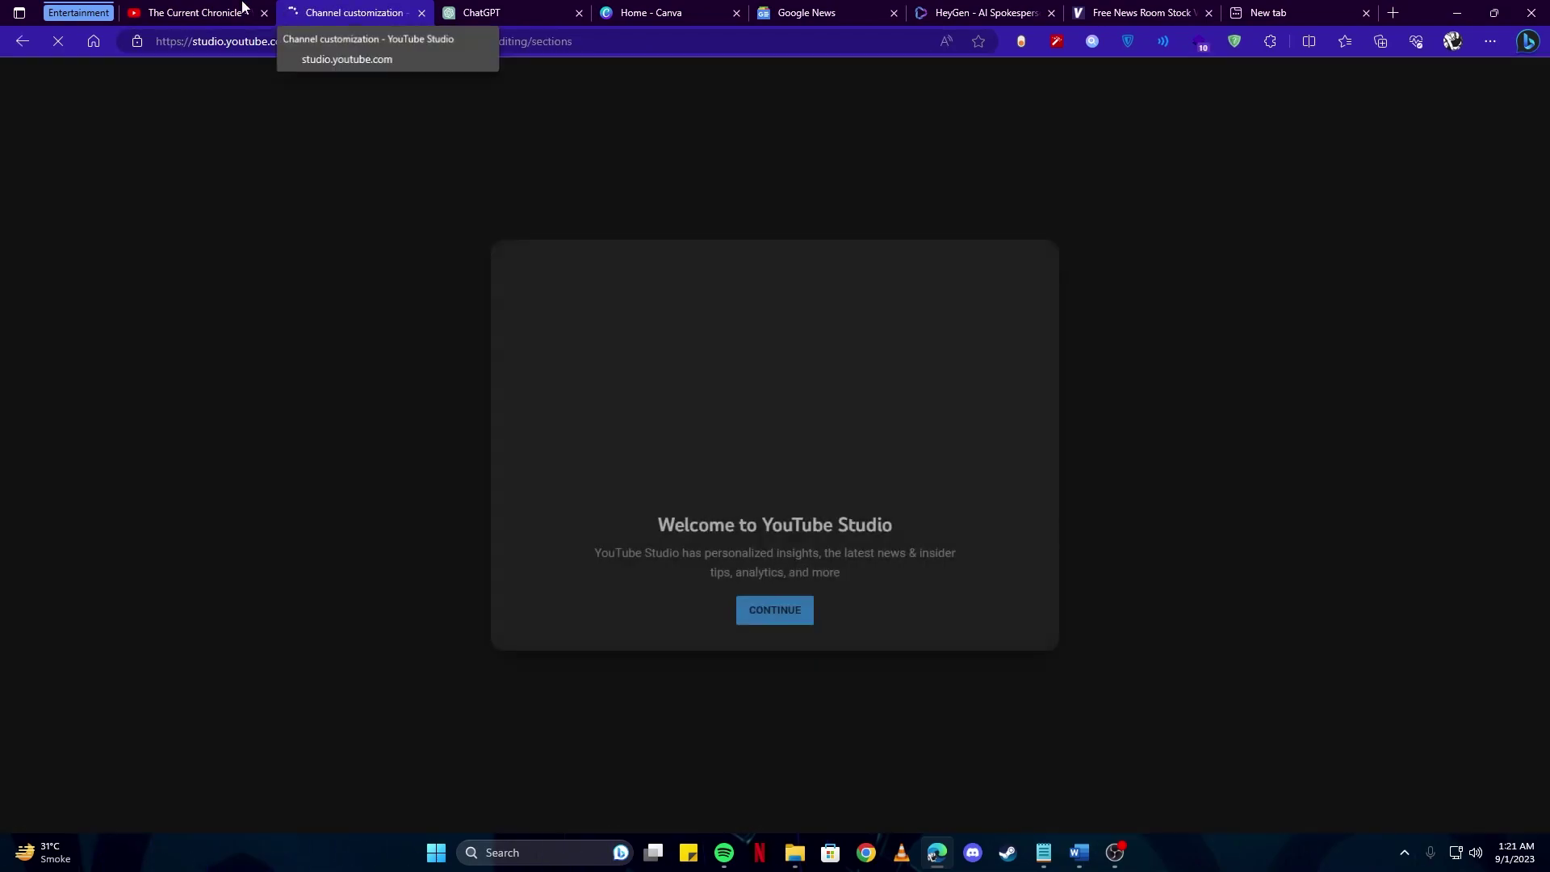
pyautogui.click(234, 12)
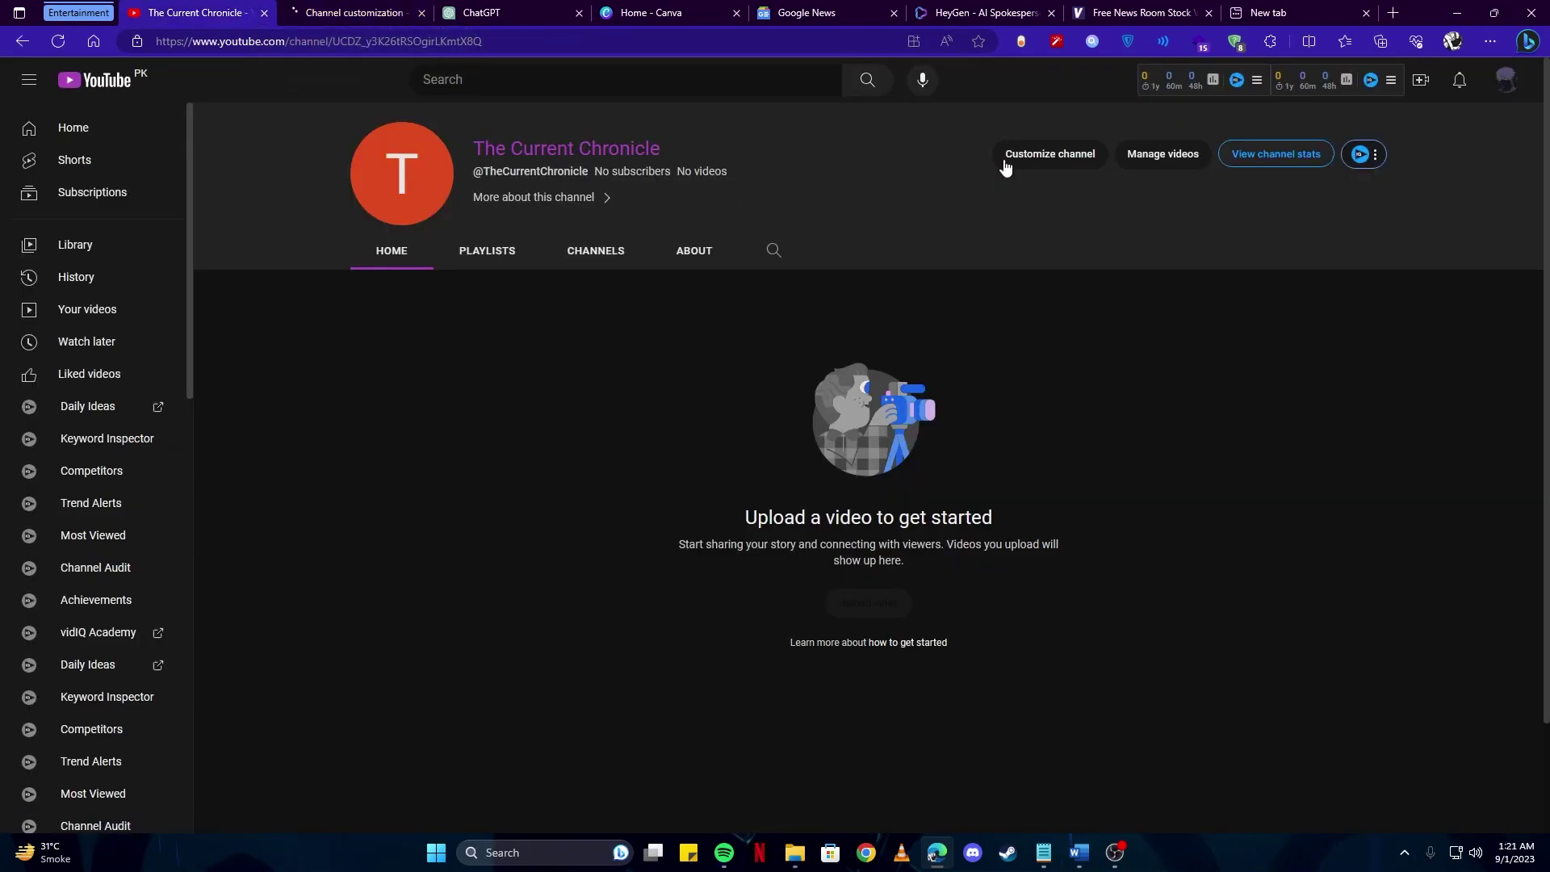
pyautogui.click(1506, 80)
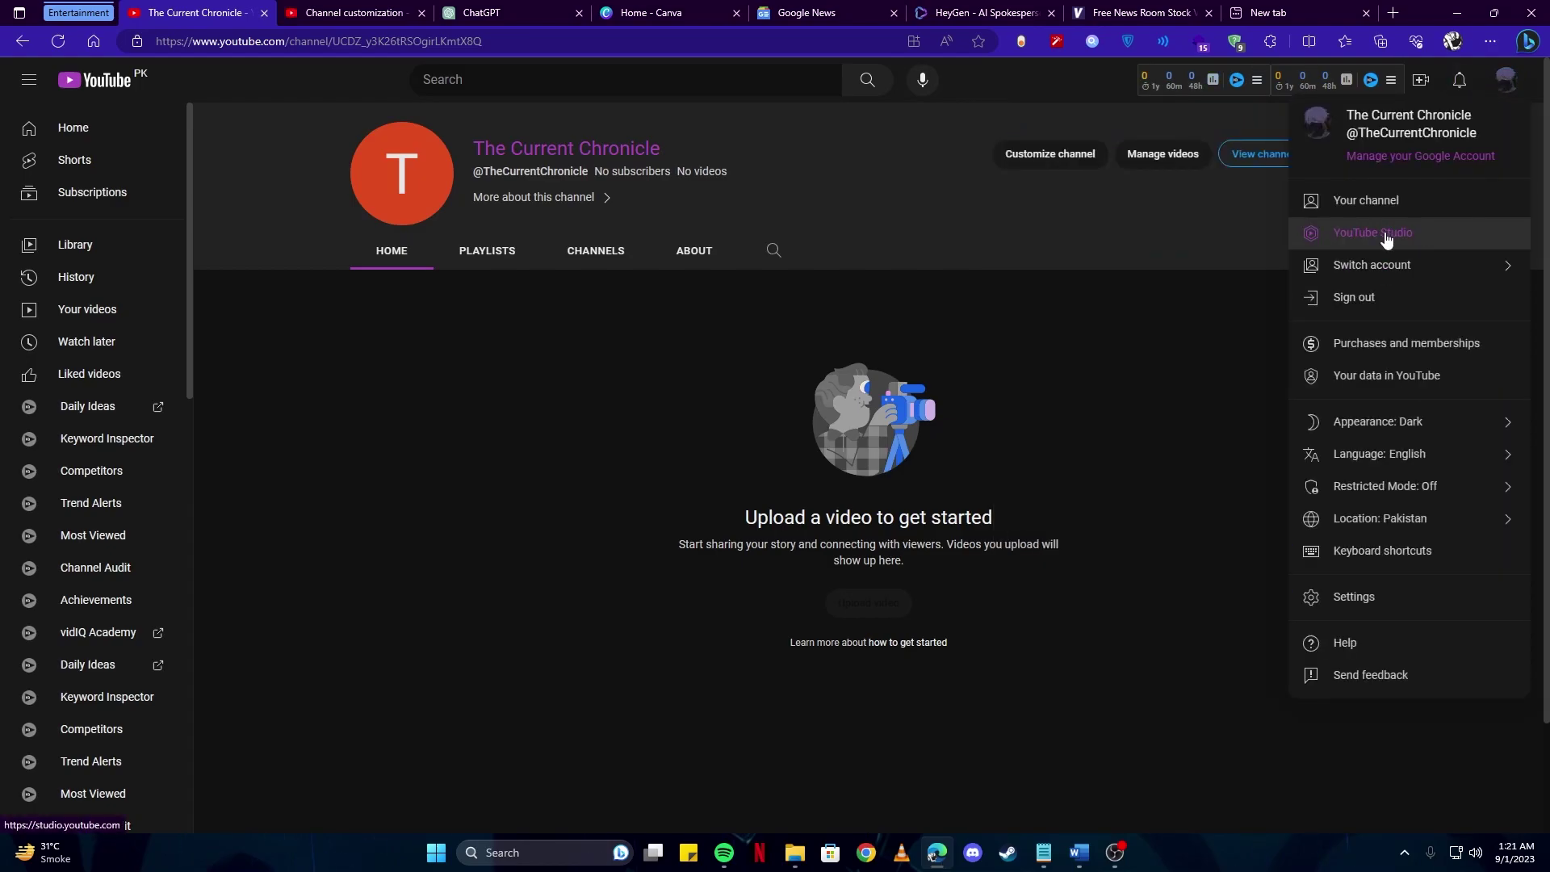
# - Show the channel's Basic info in Studio Customization and select the handle text
pyautogui.click(1074, 154)
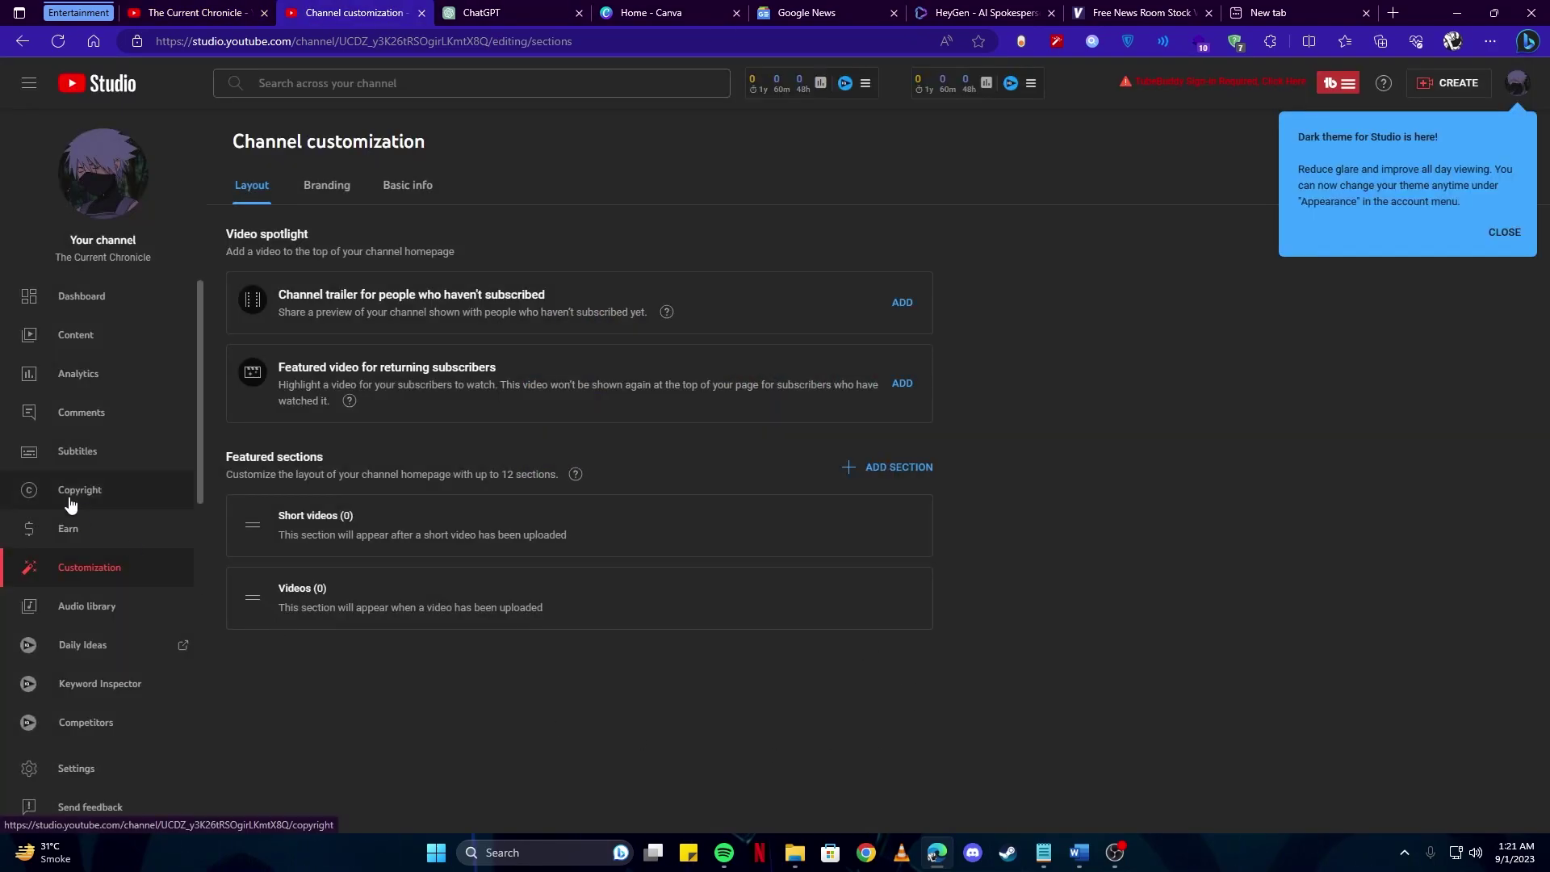
pyautogui.click(99, 570)
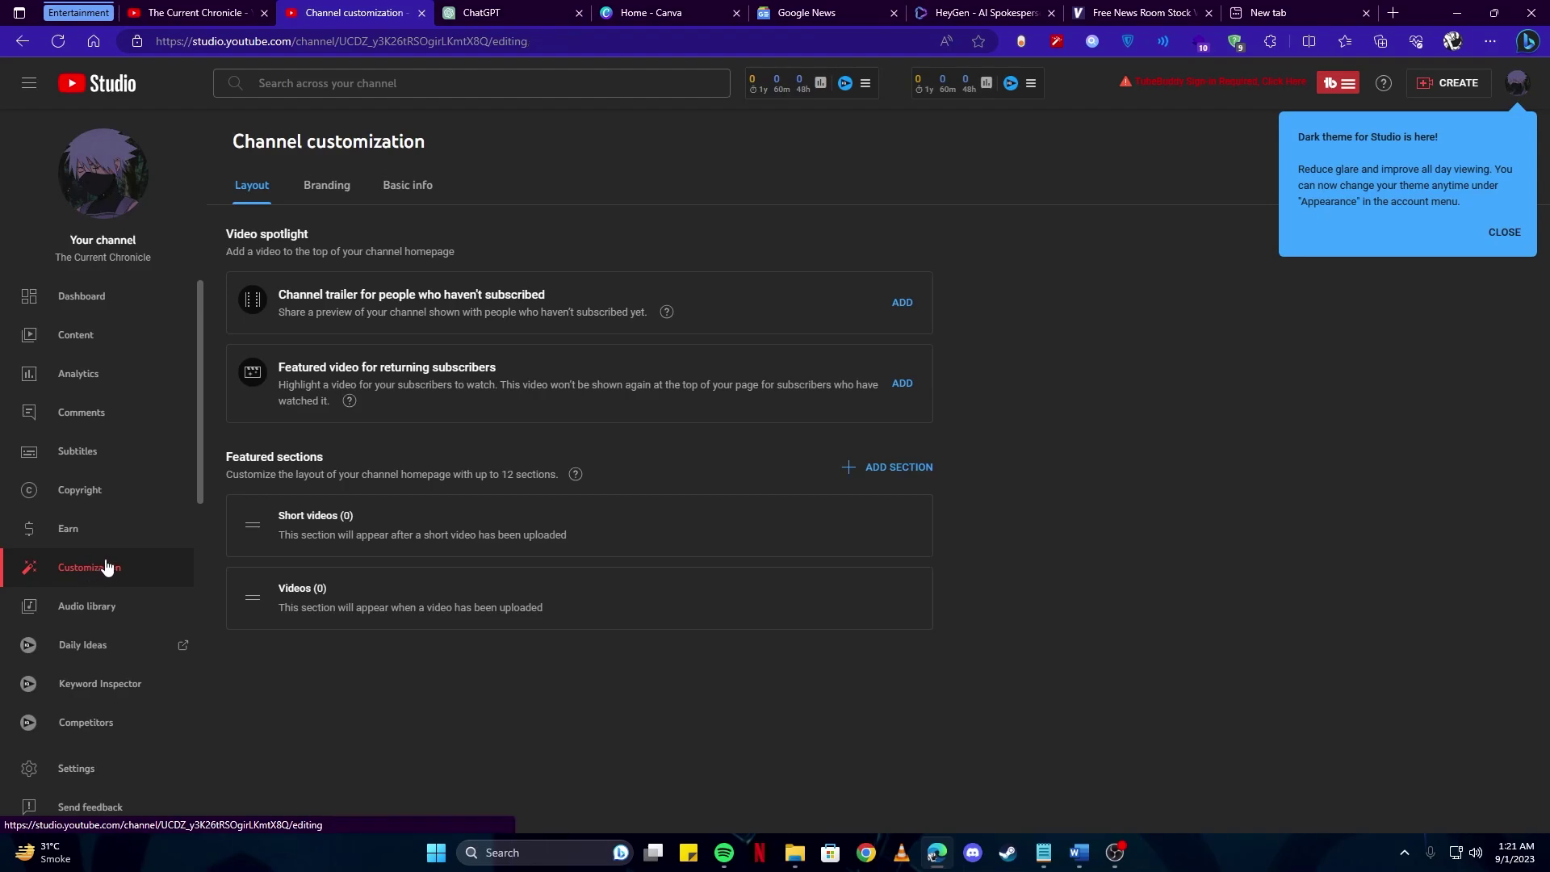
pyautogui.click(420, 187)
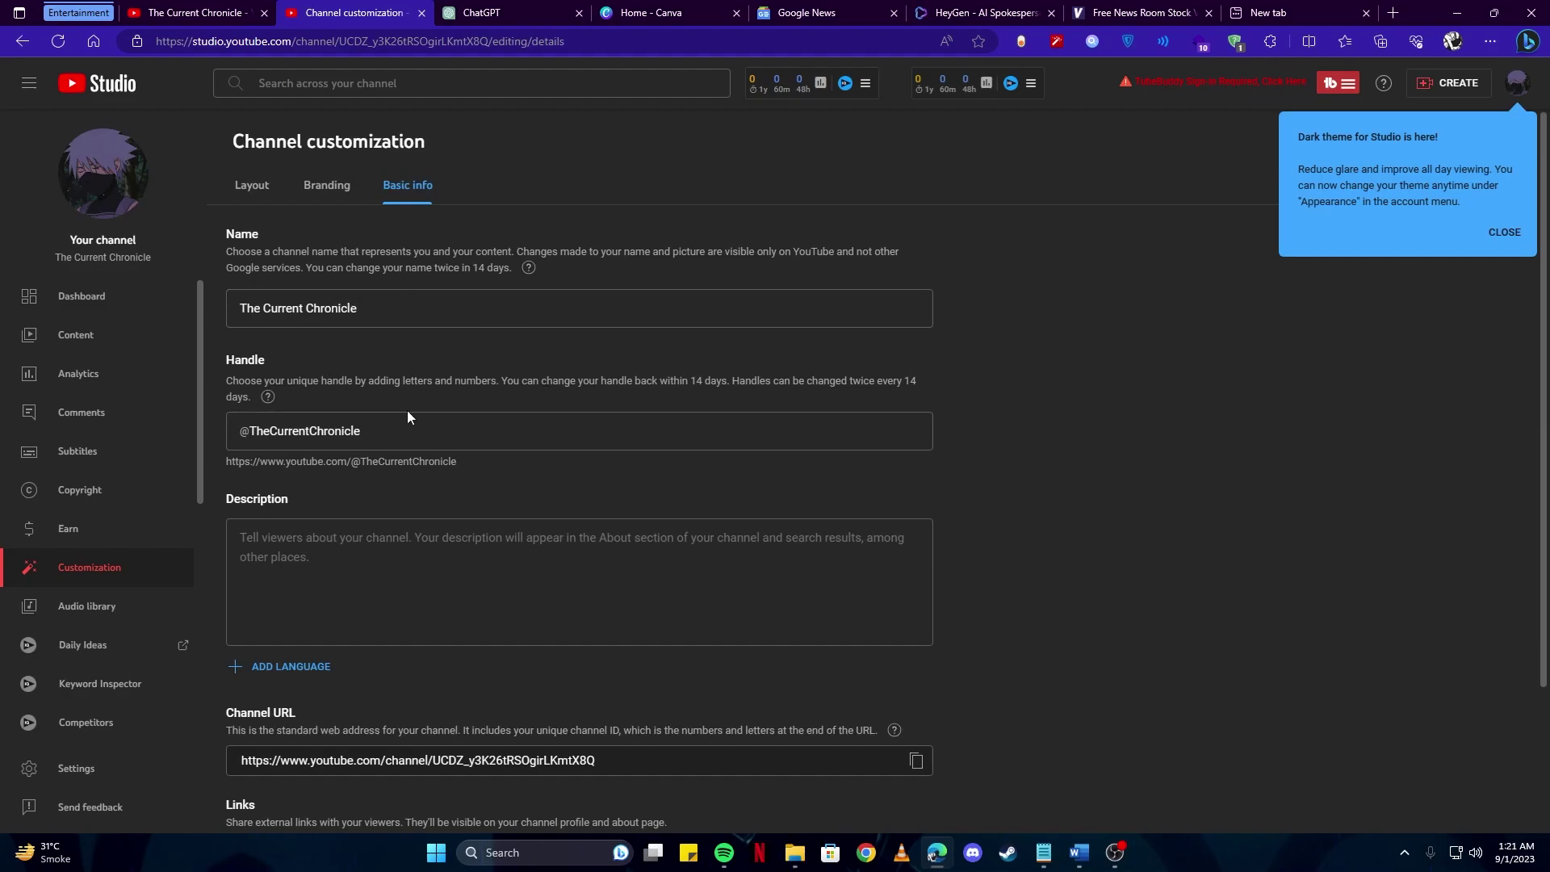
pyautogui.scroll(-2, 407, 410)
pyautogui.doubleClick(397, 256)
pyautogui.hotkey('ctrl', 'c')
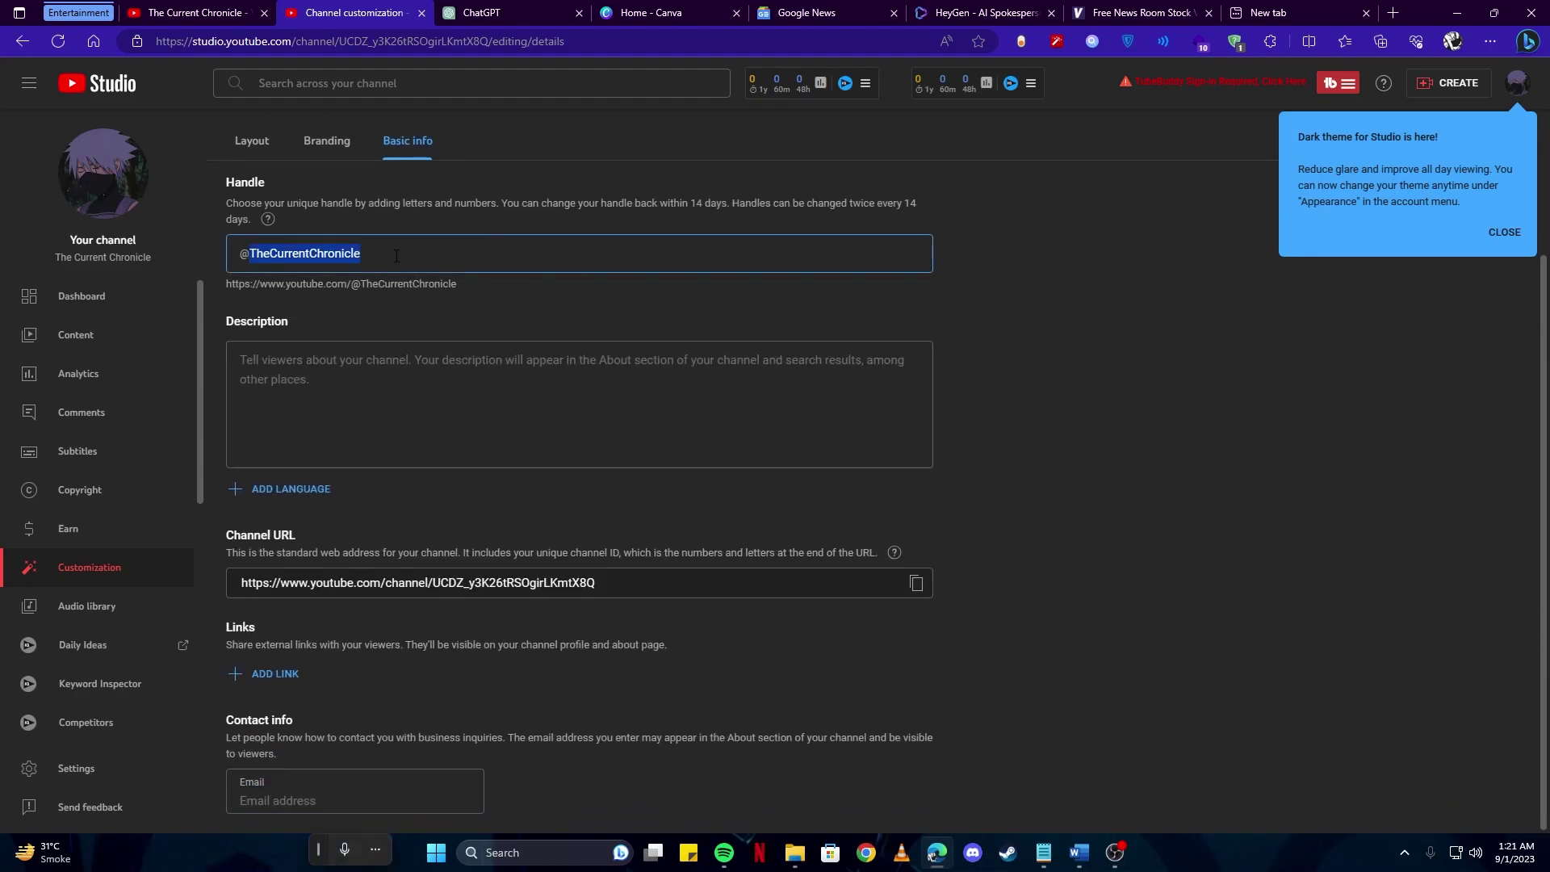
# - Ask ChatGPT to write a channel description for the TheCurrentChronicle handle
pyautogui.hotkey('ctrl', 'Tab')
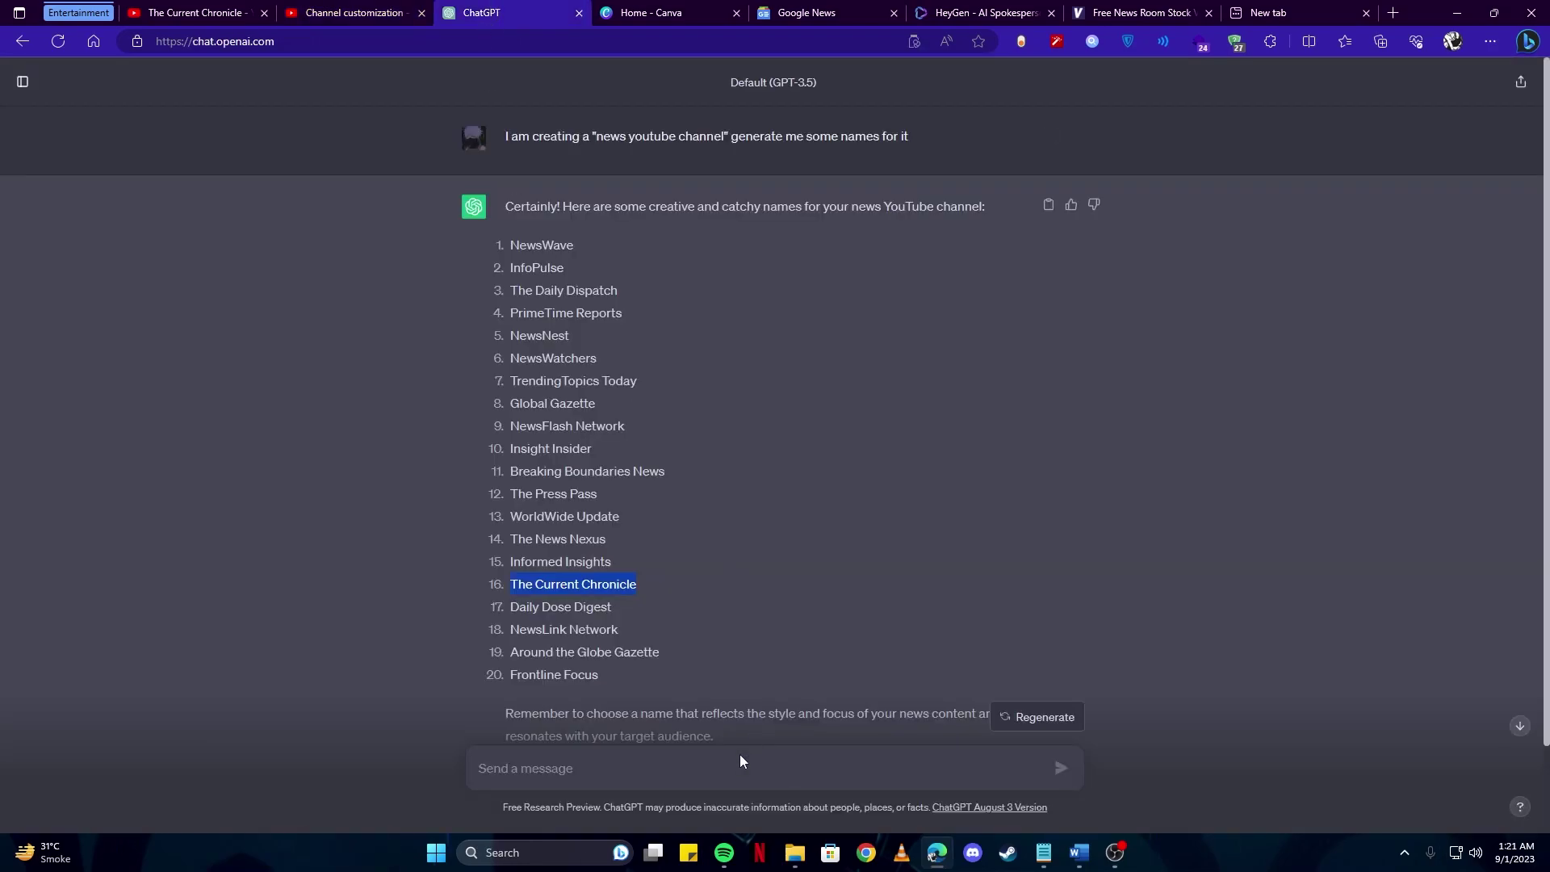
pyautogui.click(746, 771)
pyautogui.write('I choo')
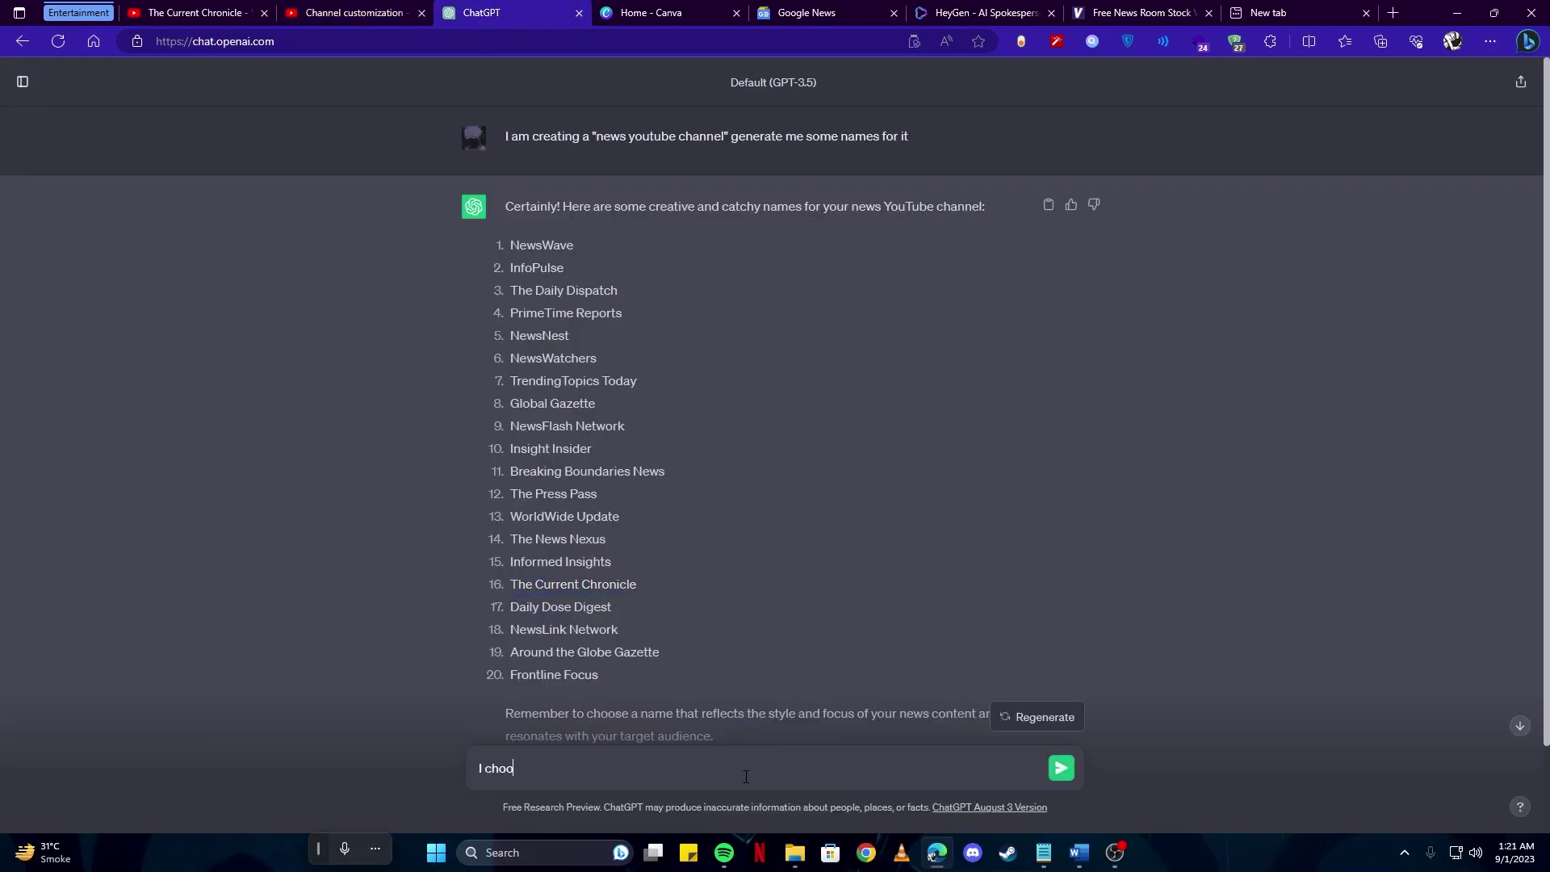
pyautogui.press('BackSpace')
pyautogui.write('se')
pyautogui.hotkey('ctrl', 'v')
pyautogui.write('as my name, c')
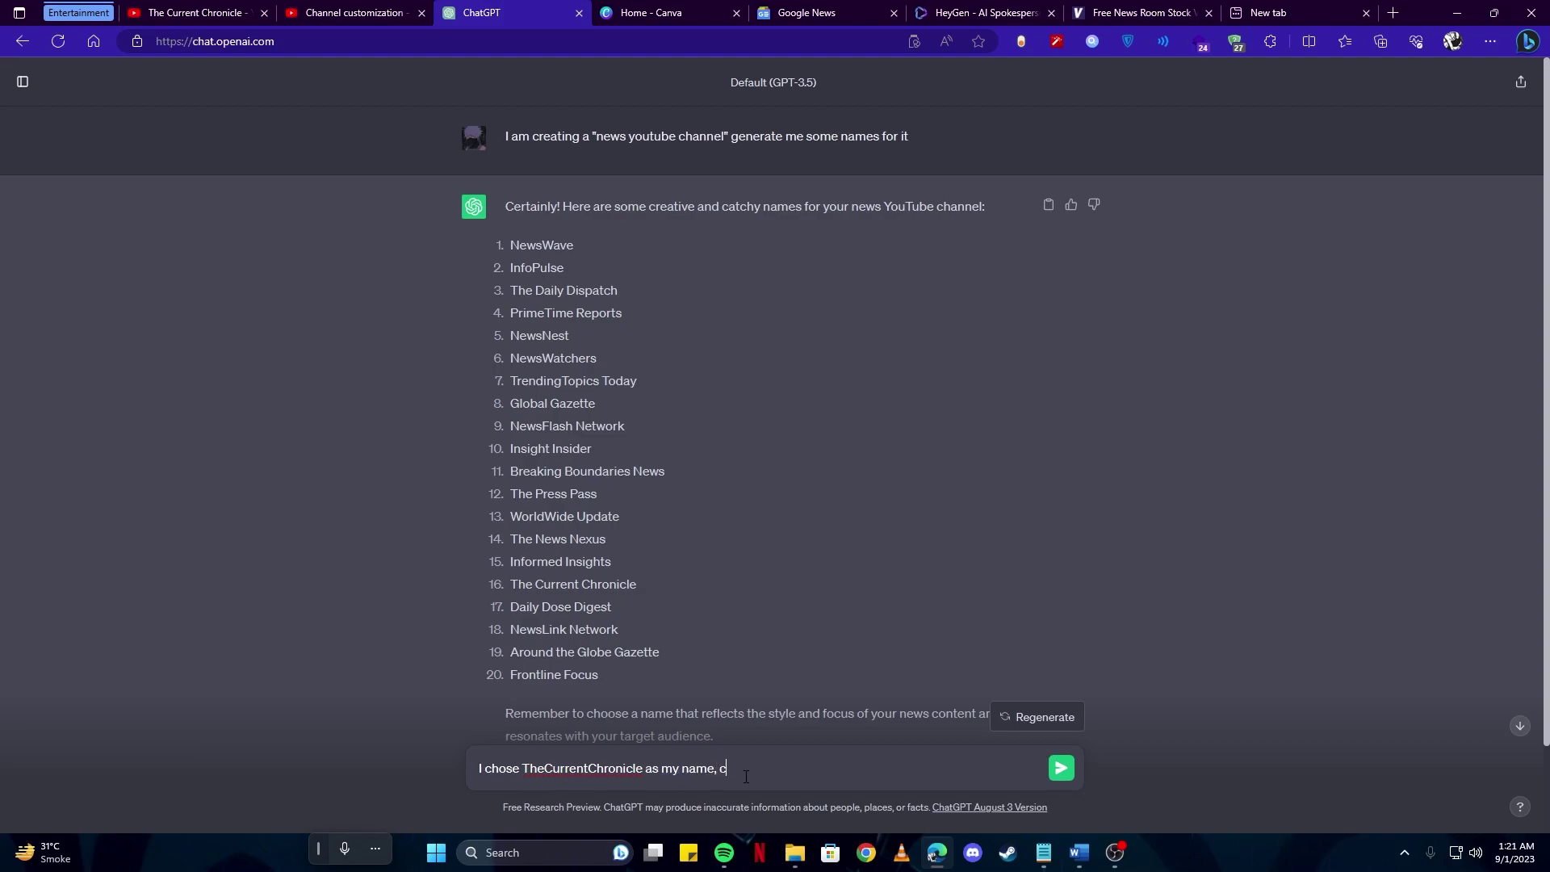
pyautogui.write('ould you generate some nice description for my ')
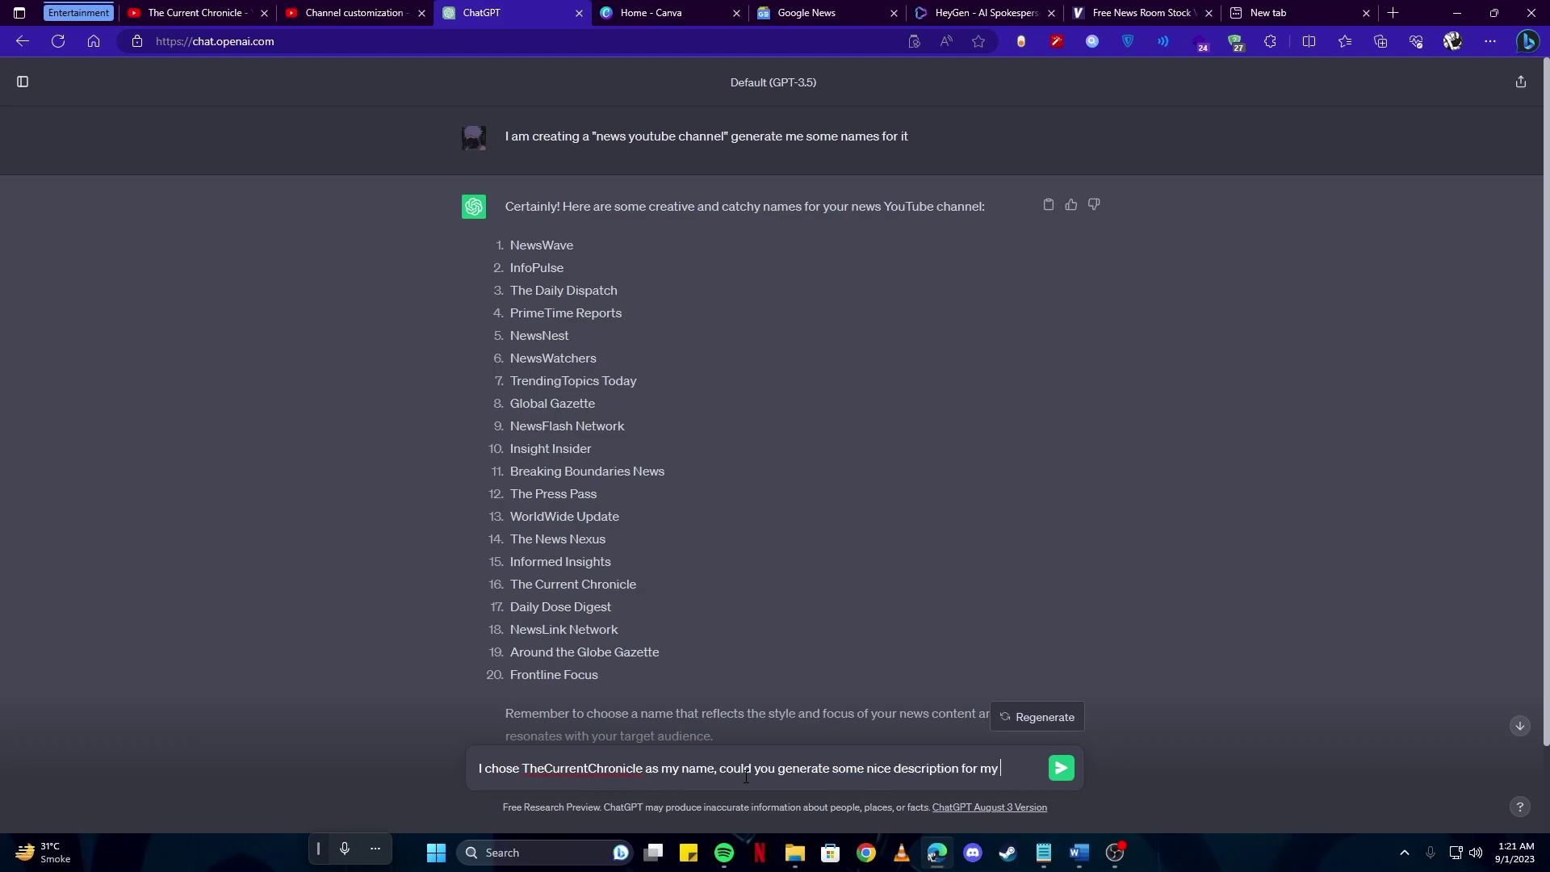
pyautogui.write('channel.')
pyautogui.press('Return')
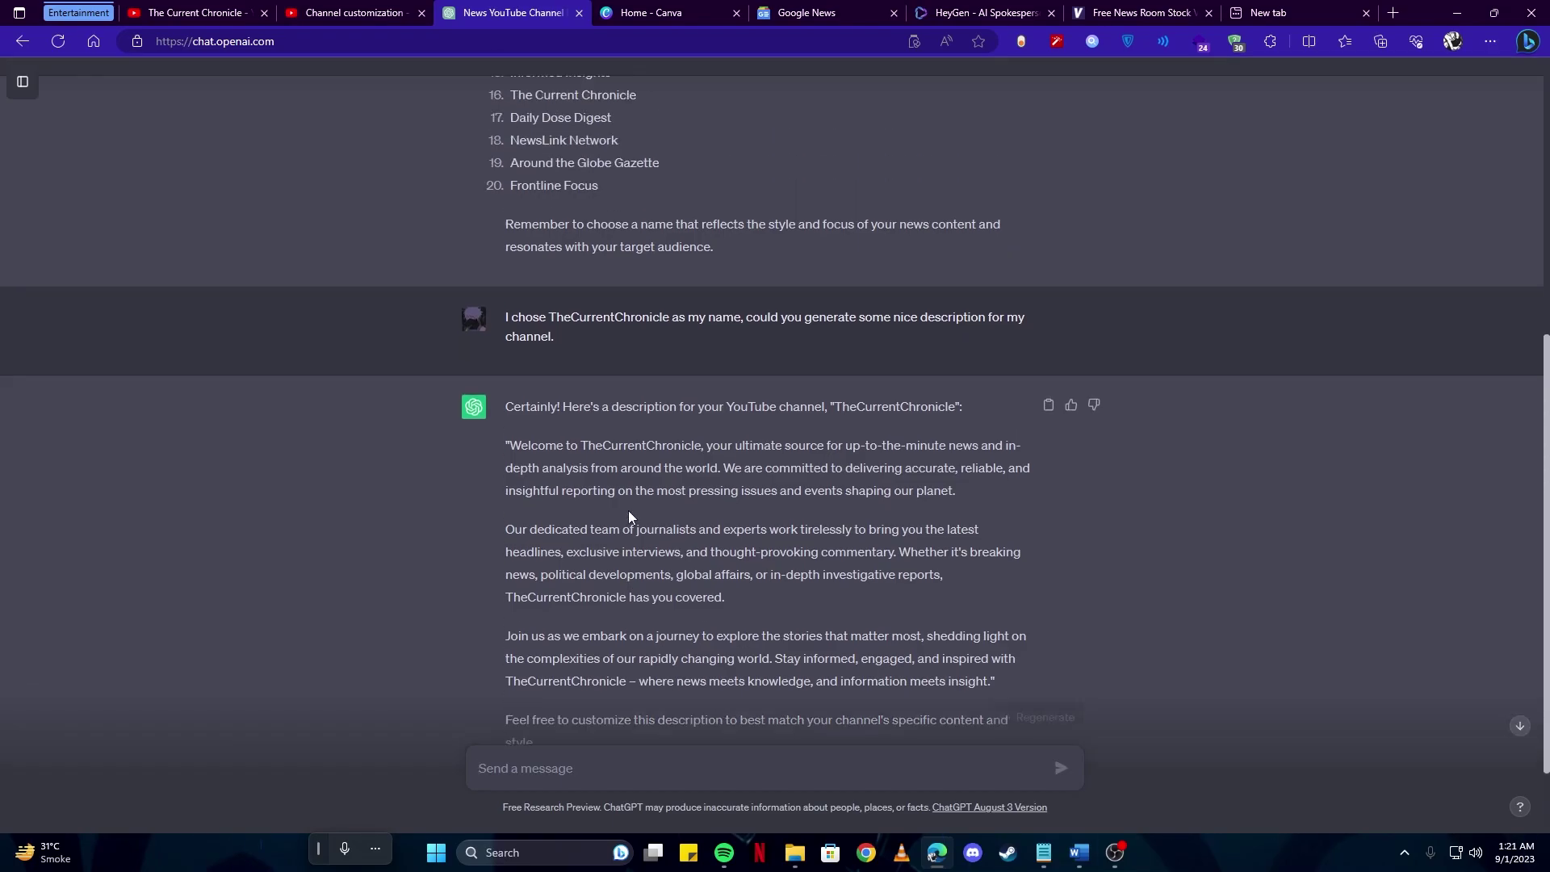
# - Put the reply's opening paragraphs into the channel Description (636/1000 characters)
pyautogui.moveTo(755, 610); pyautogui.dragTo(615, 418)
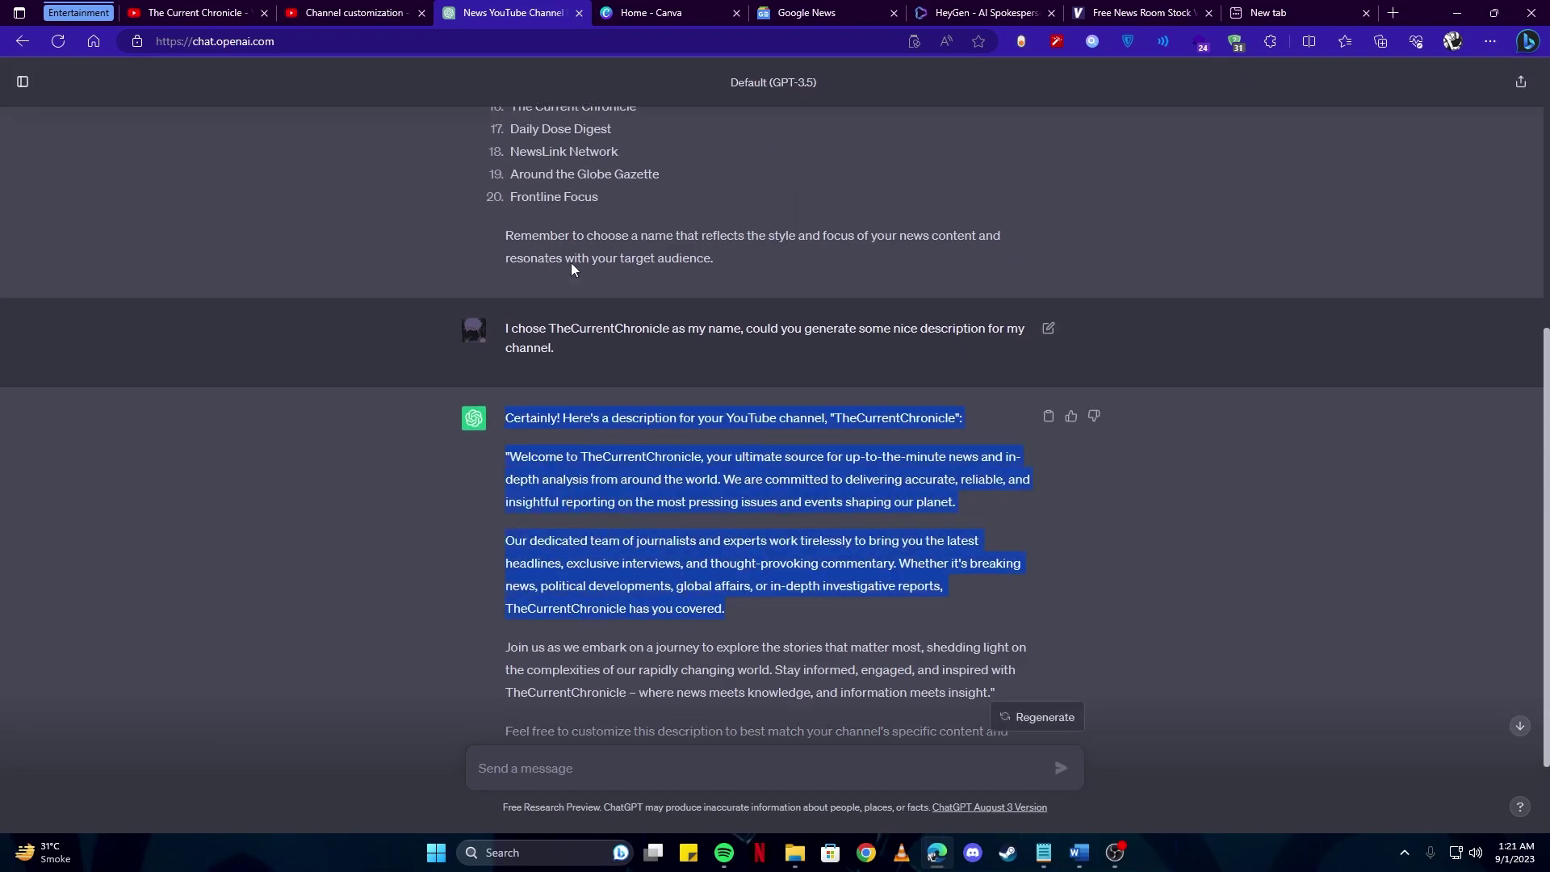
pyautogui.hotkey('ctrl', 'c')
pyautogui.hotkey('ctrl', 'shift', 'Tab')
pyautogui.click(542, 379)
pyautogui.hotkey('ctrl', 'v')
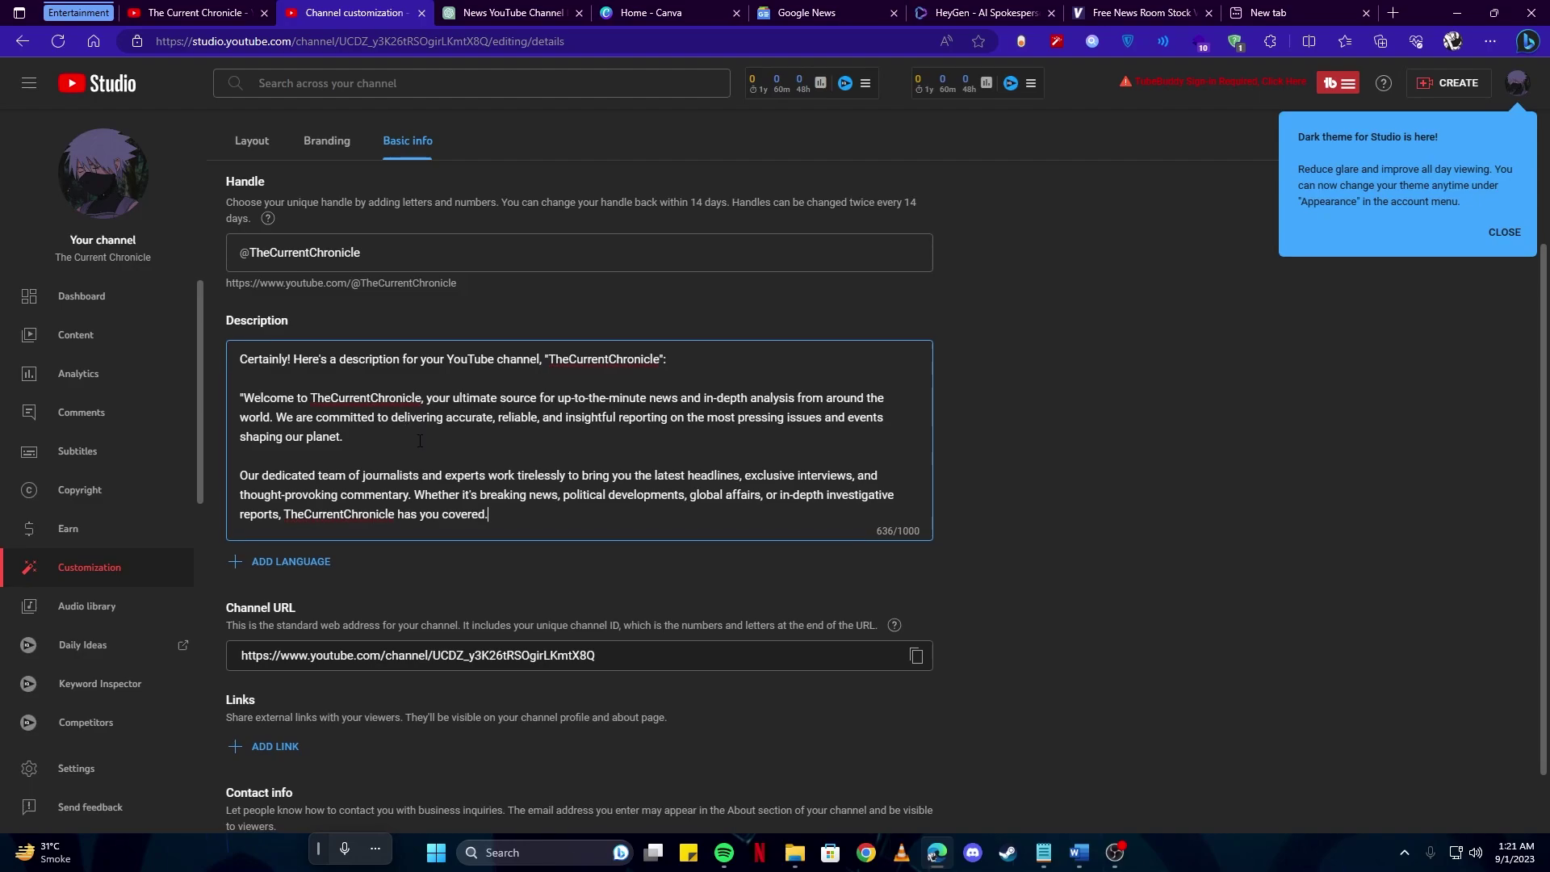
# - Review the published channel details, then show the Branding settings for picture, banner and watermark
pyautogui.scroll(-1, 432, 428)
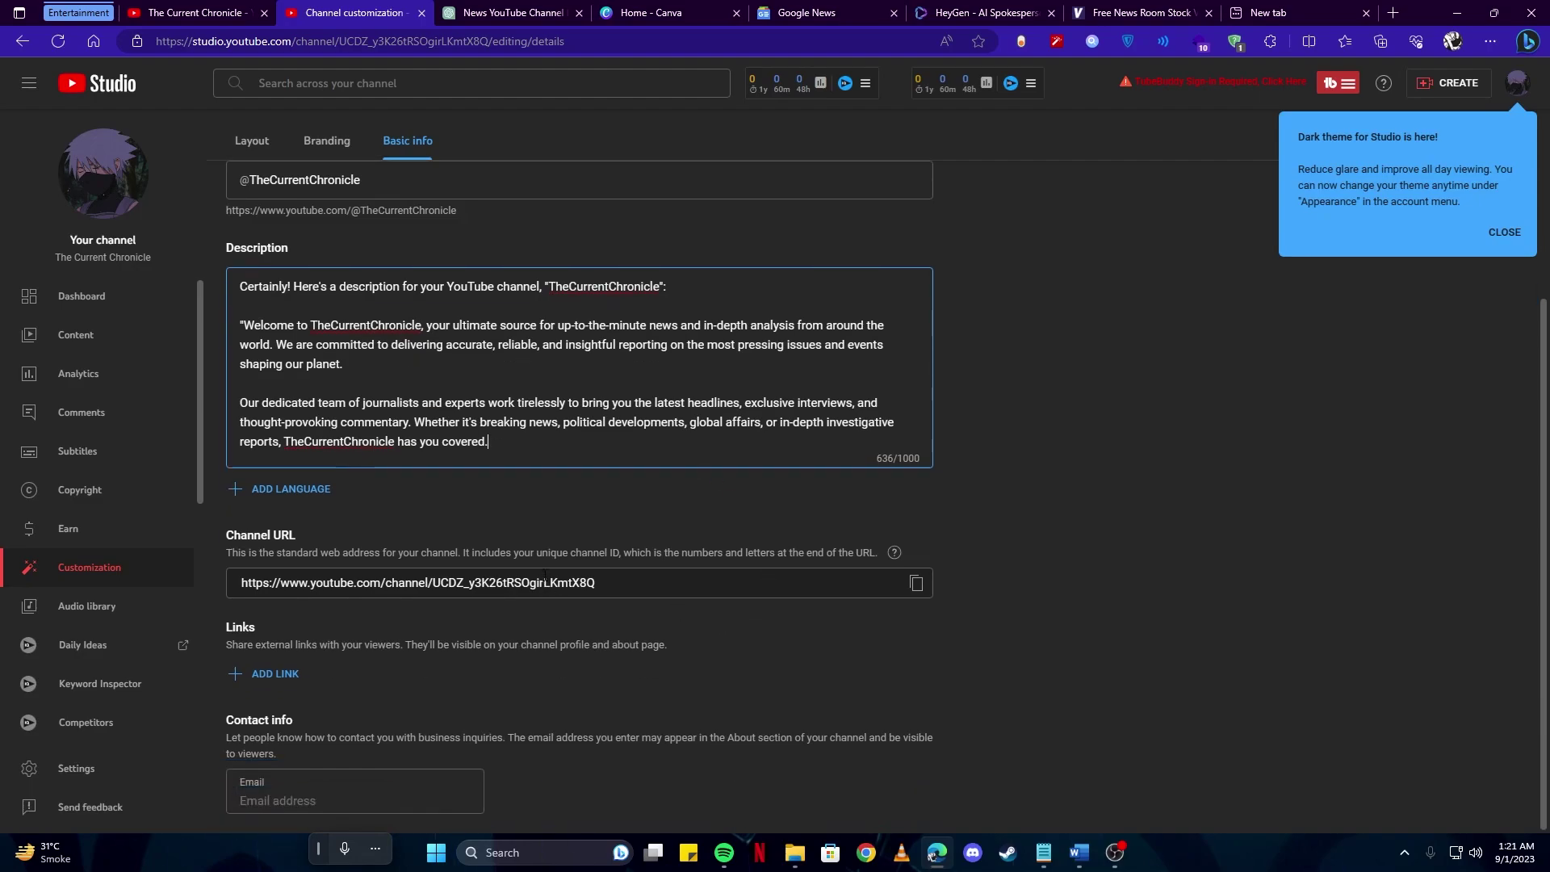
pyautogui.scroll(3, 837, 586)
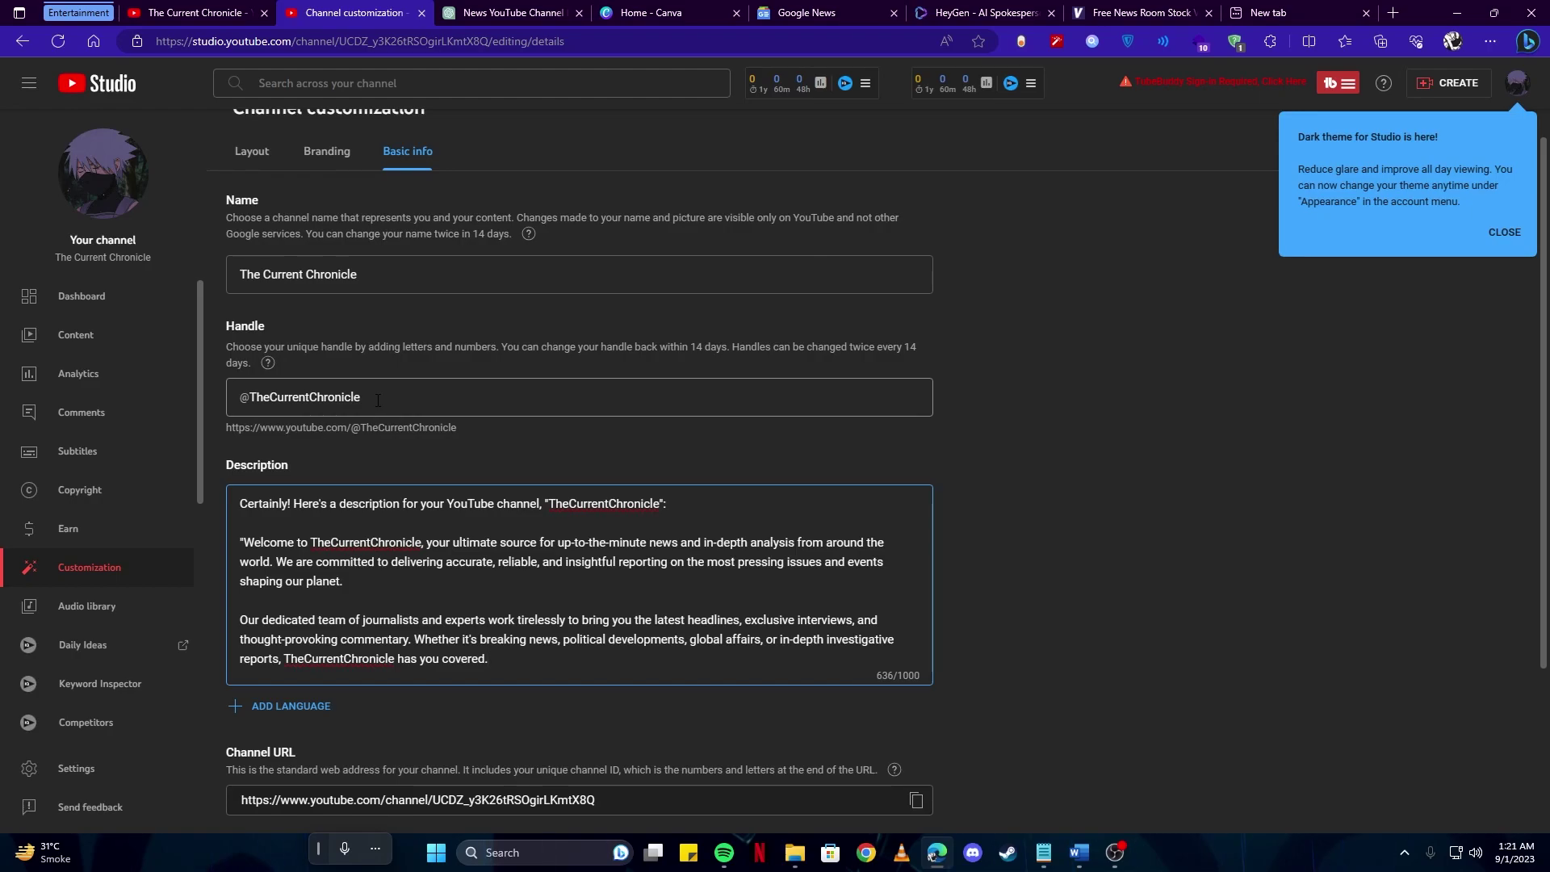
pyautogui.scroll(-1, 377, 400)
pyautogui.scroll(2, 1208, 483)
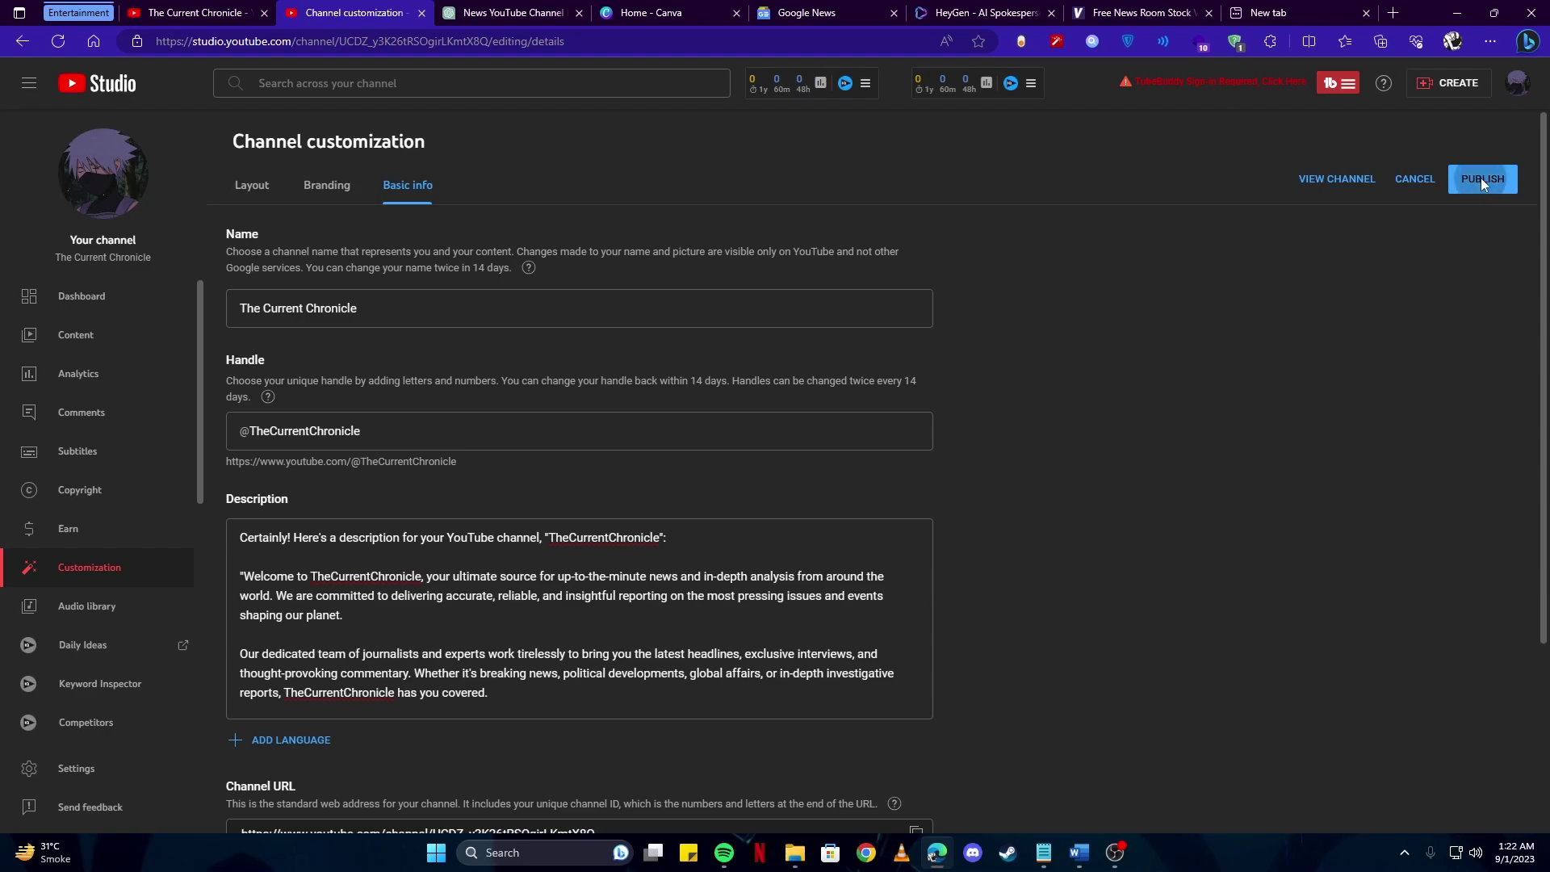
pyautogui.scroll(-3, 491, 759)
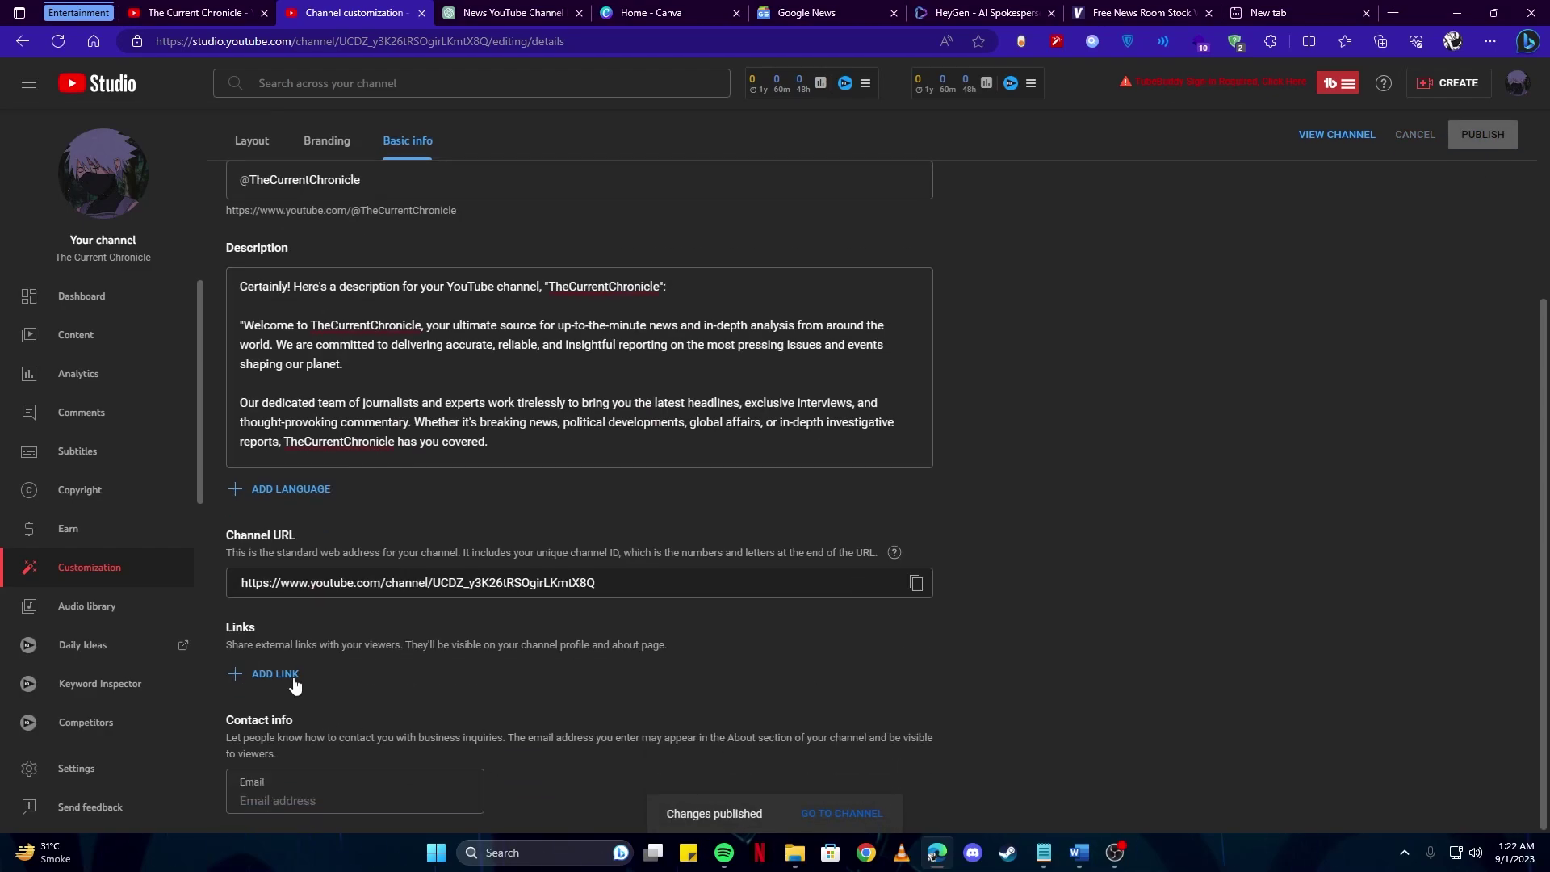
pyautogui.scroll(3, 320, 271)
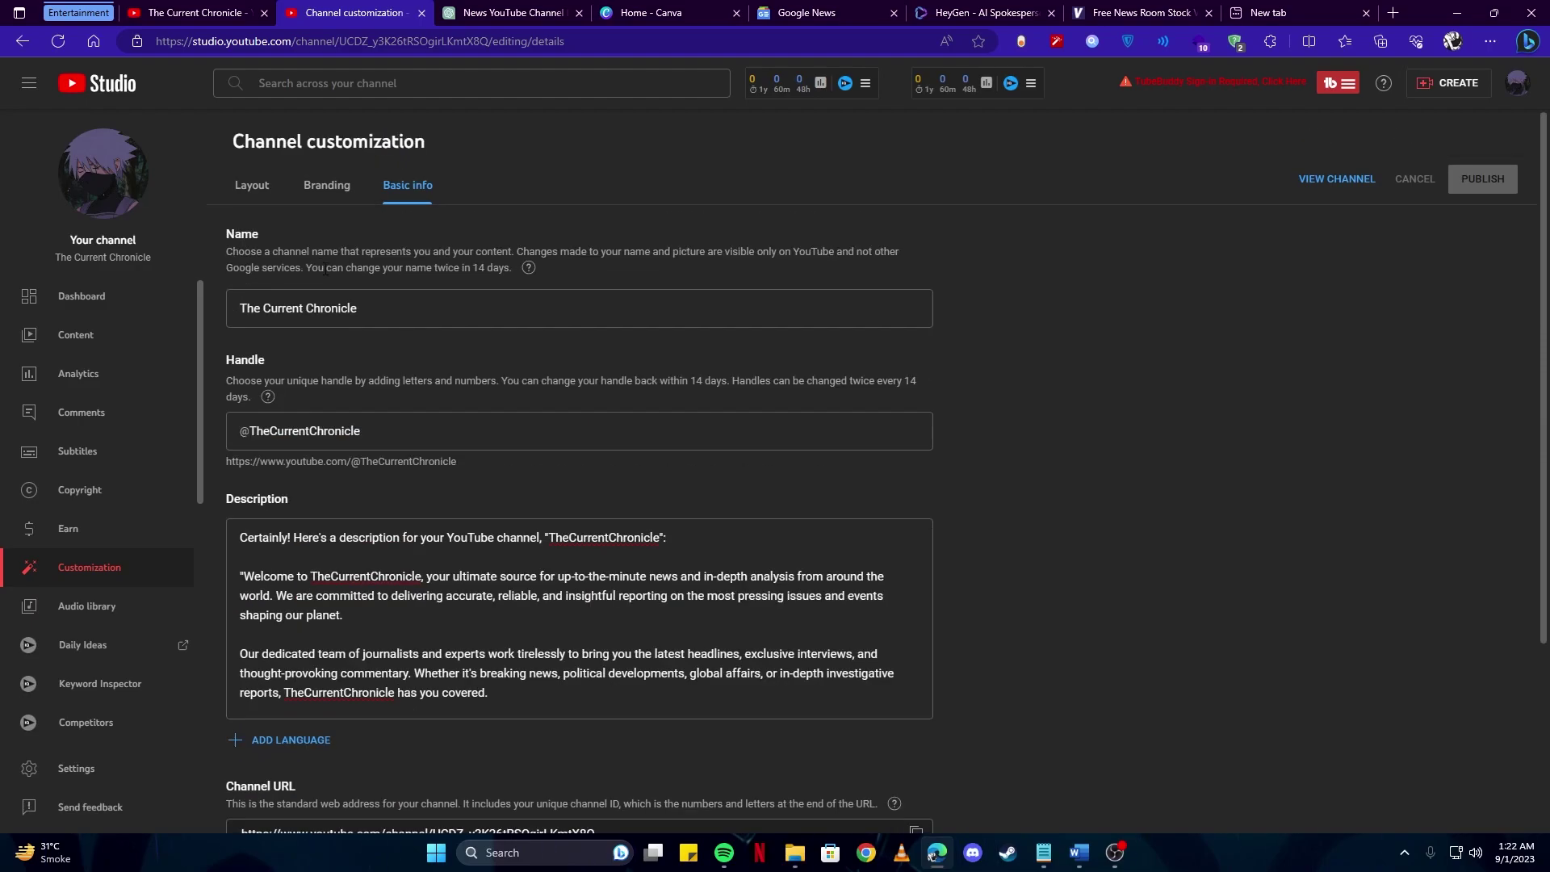
pyautogui.click(321, 192)
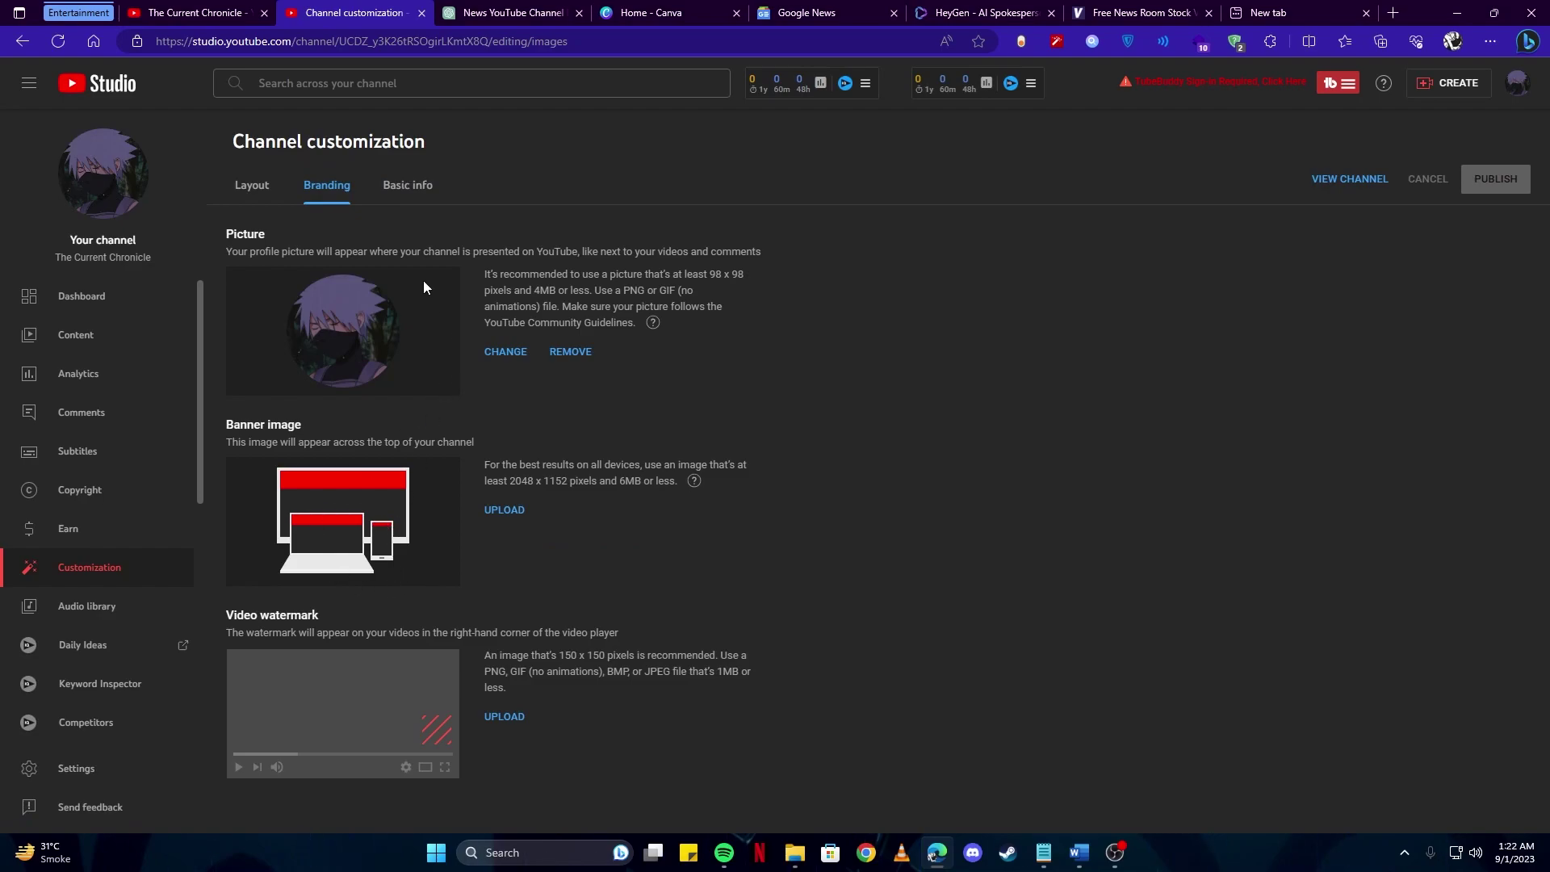
# - Search Canva for news channel logo templates
pyautogui.click(650, 13)
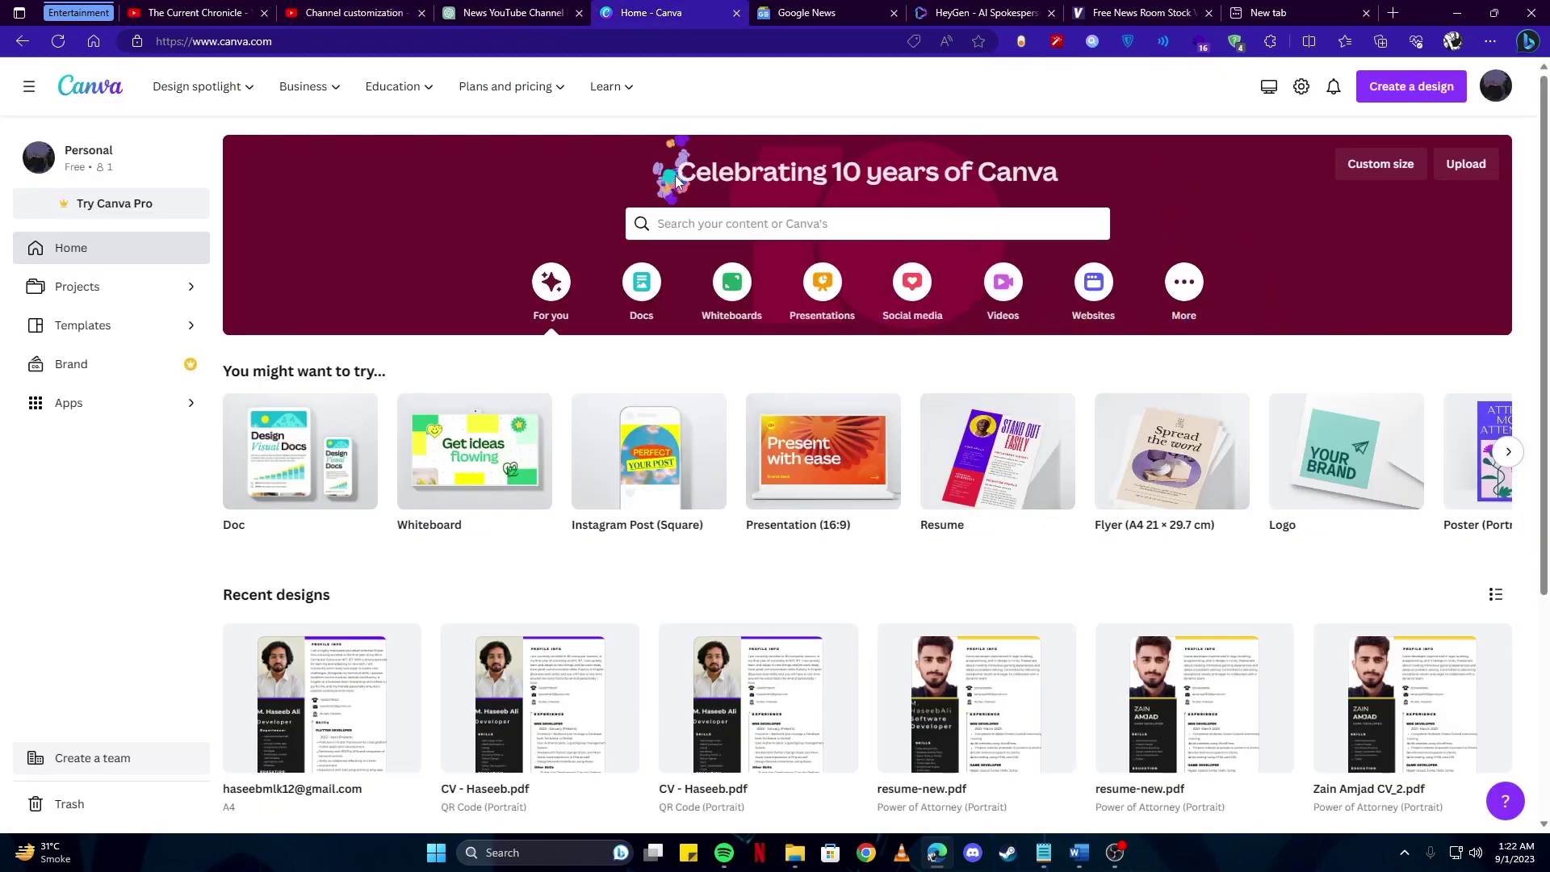
pyautogui.click(717, 229)
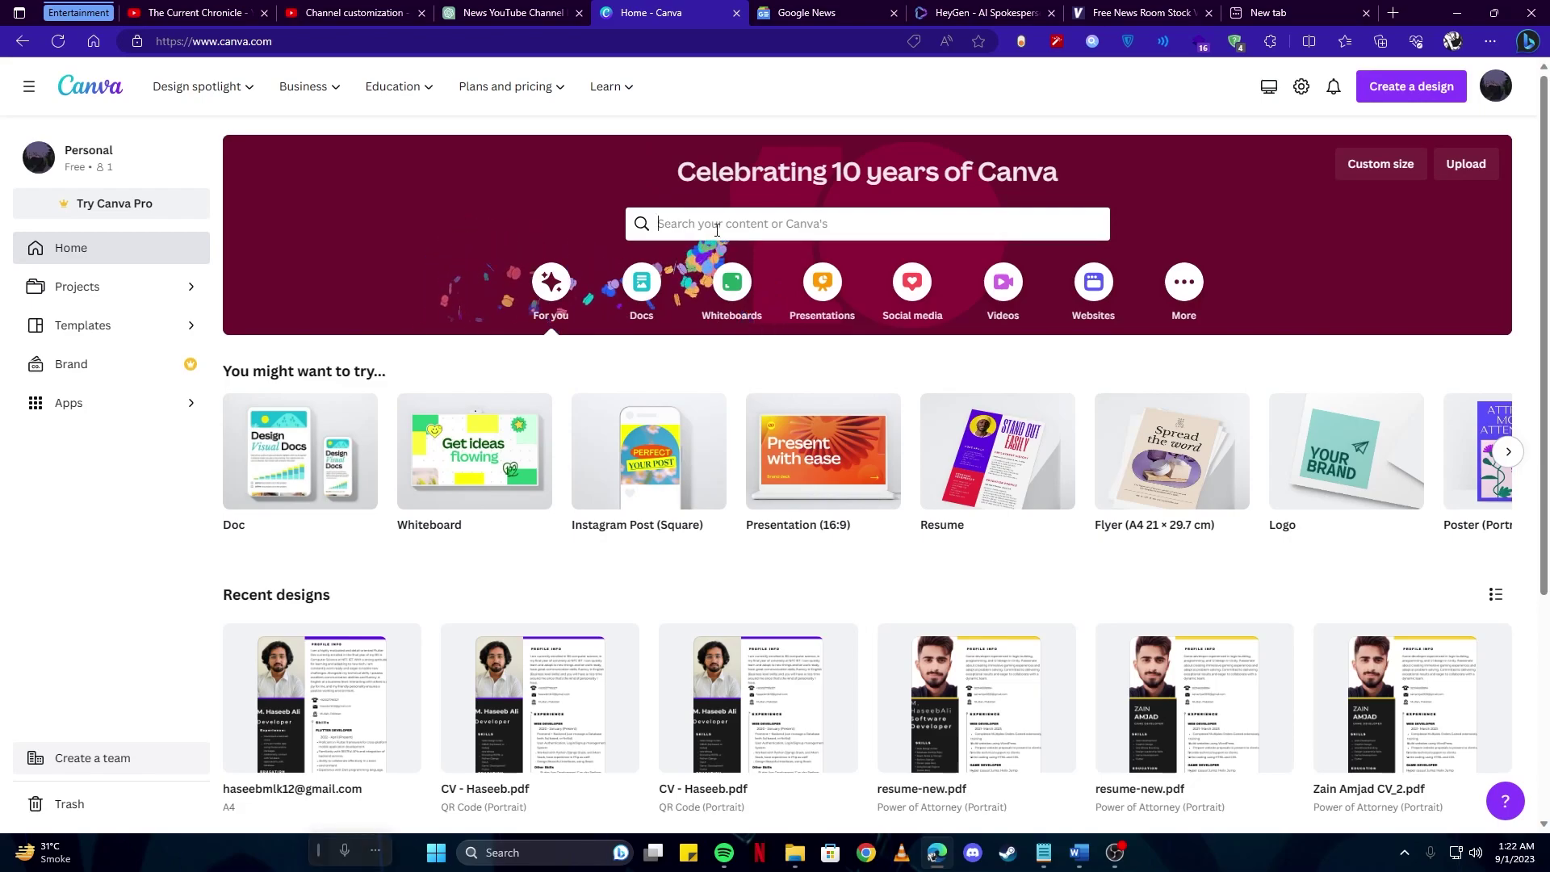
pyautogui.write('youtube')
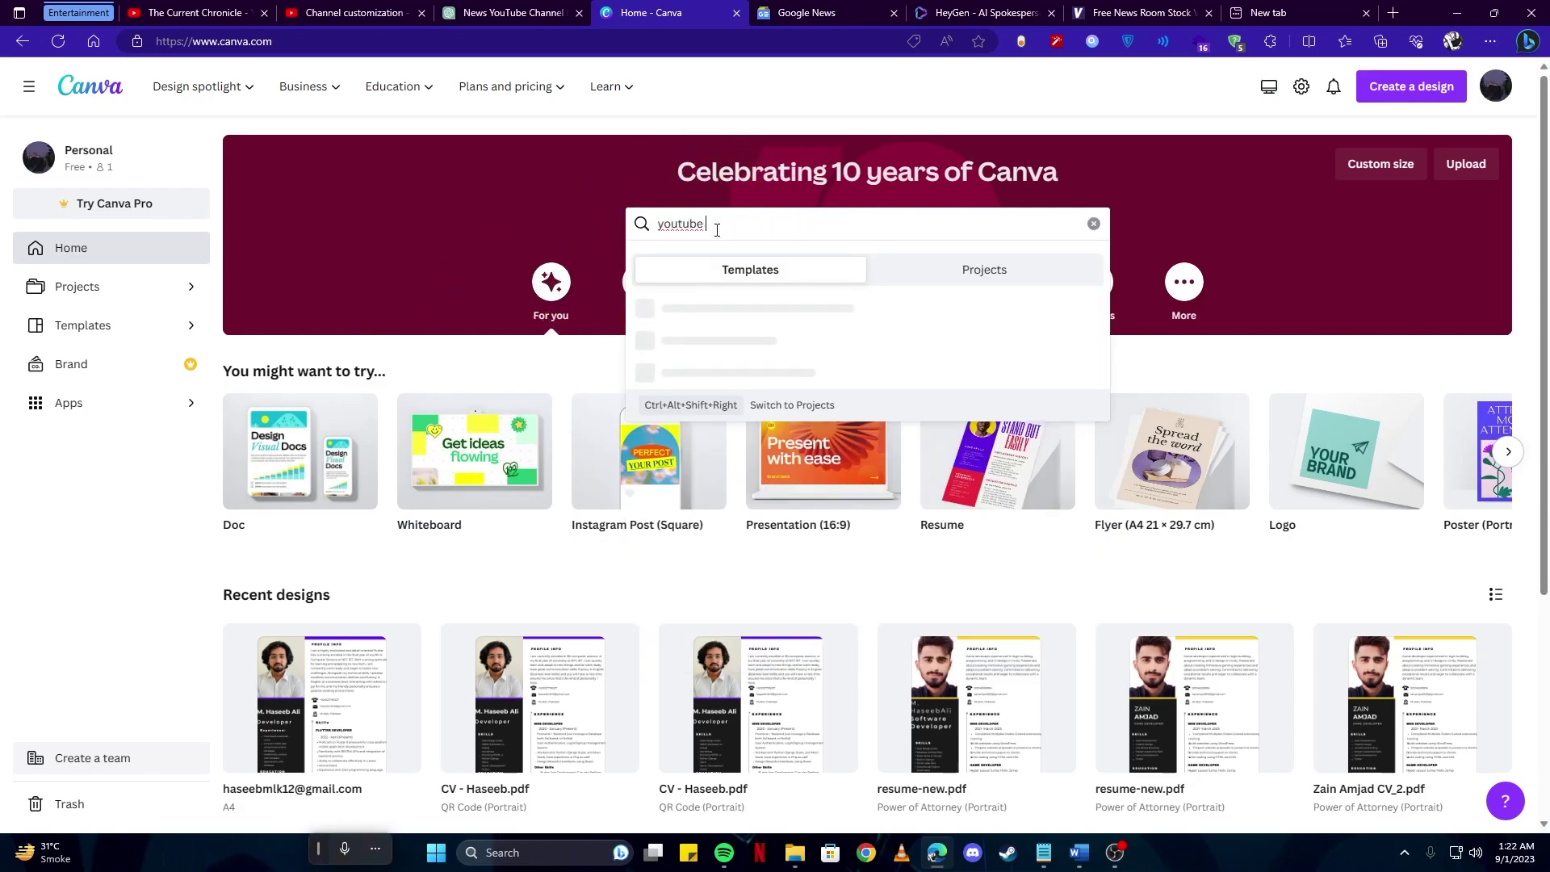
pyautogui.write(' logo')
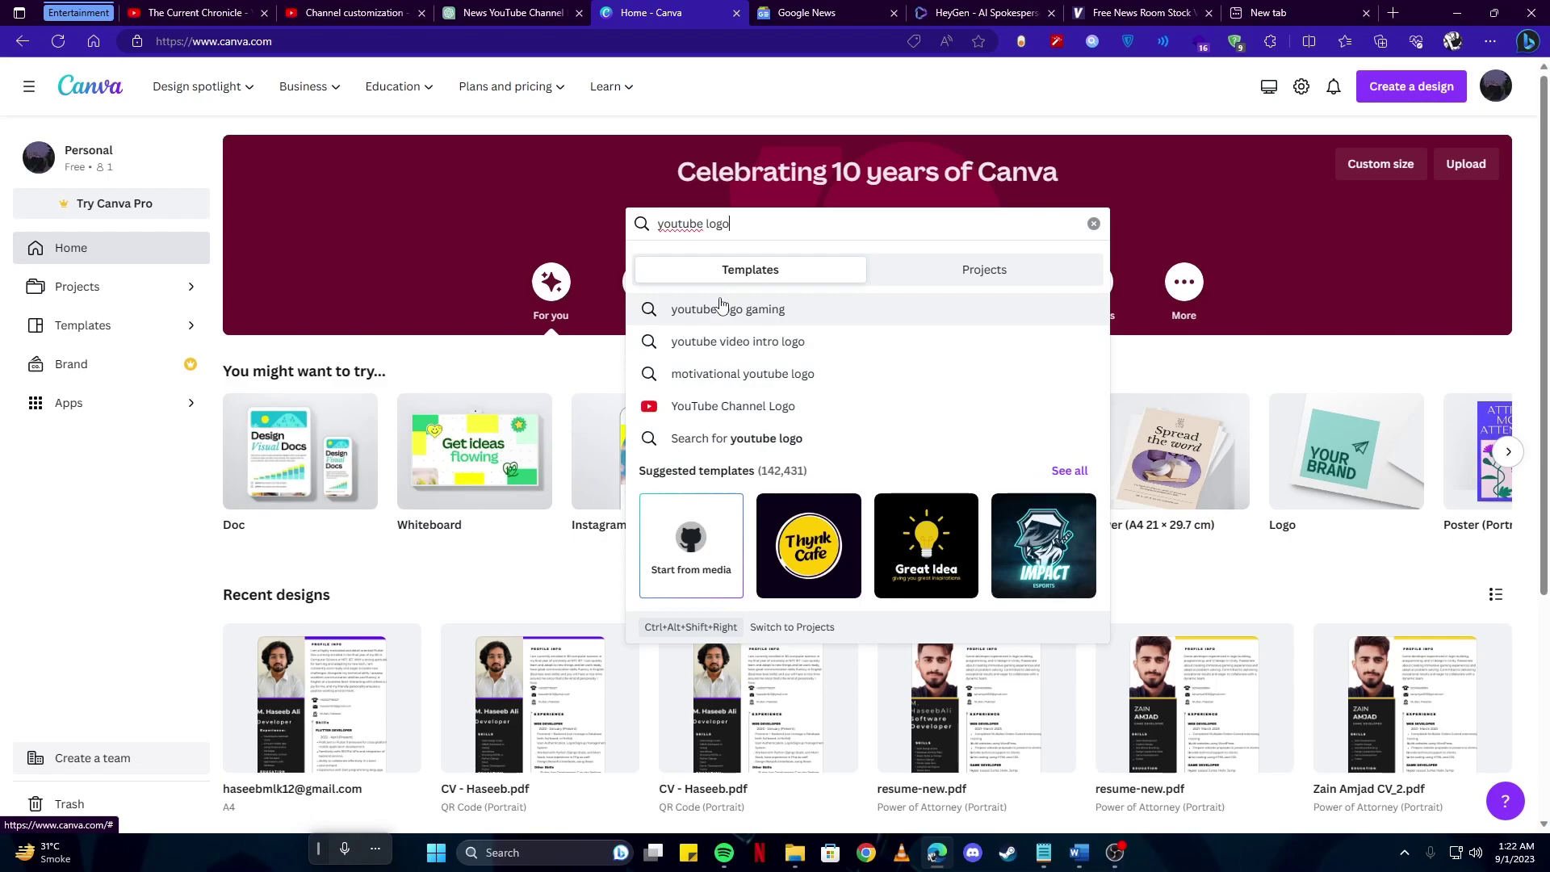
pyautogui.press('Home')
pyautogui.write('news')
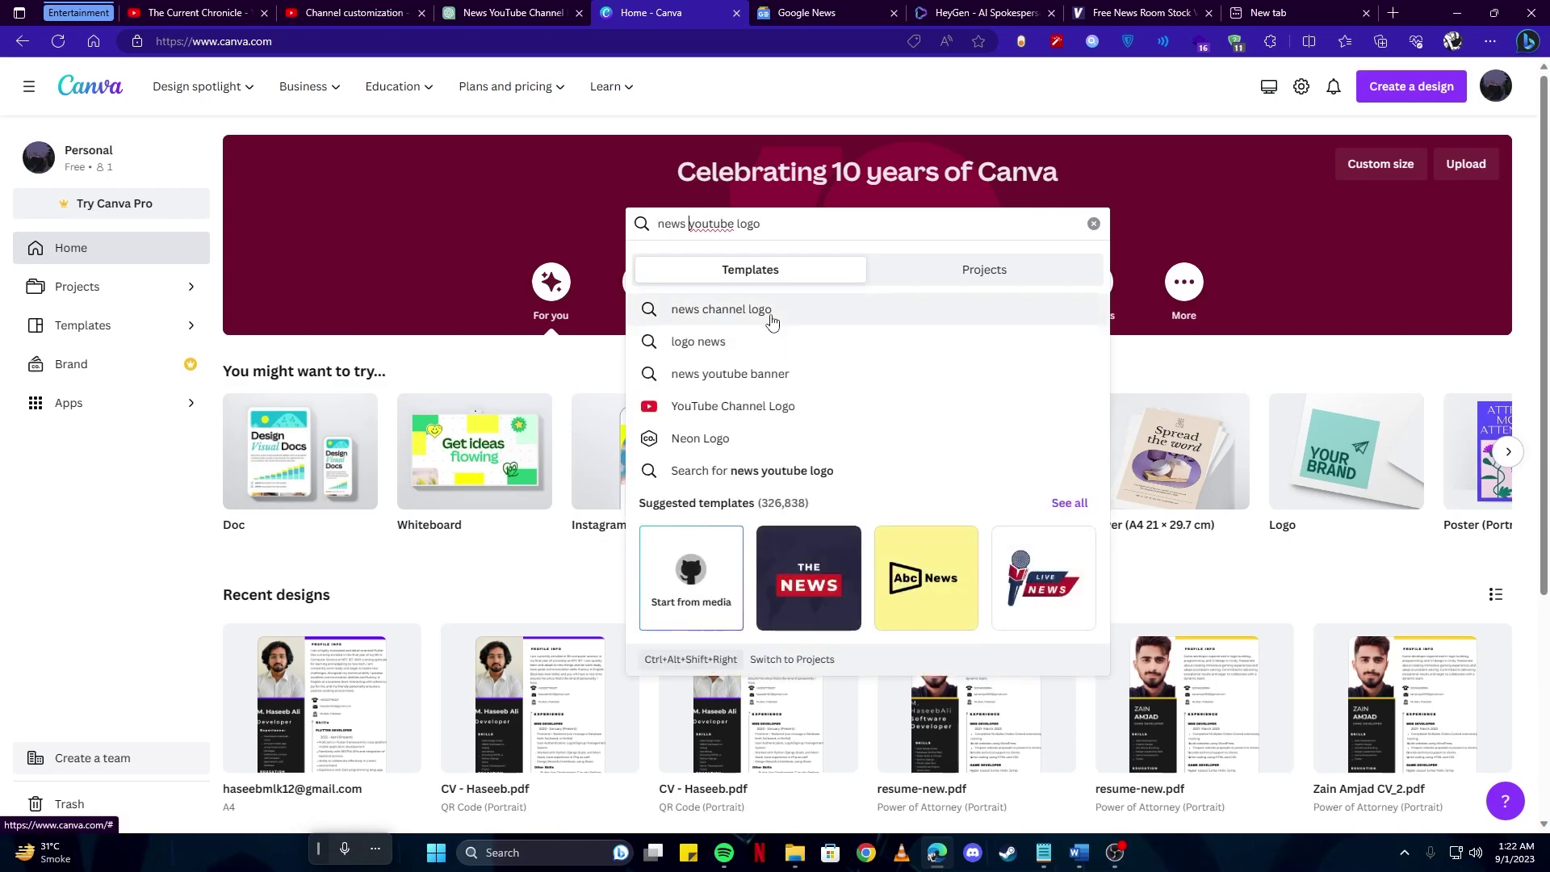
pyautogui.click(769, 318)
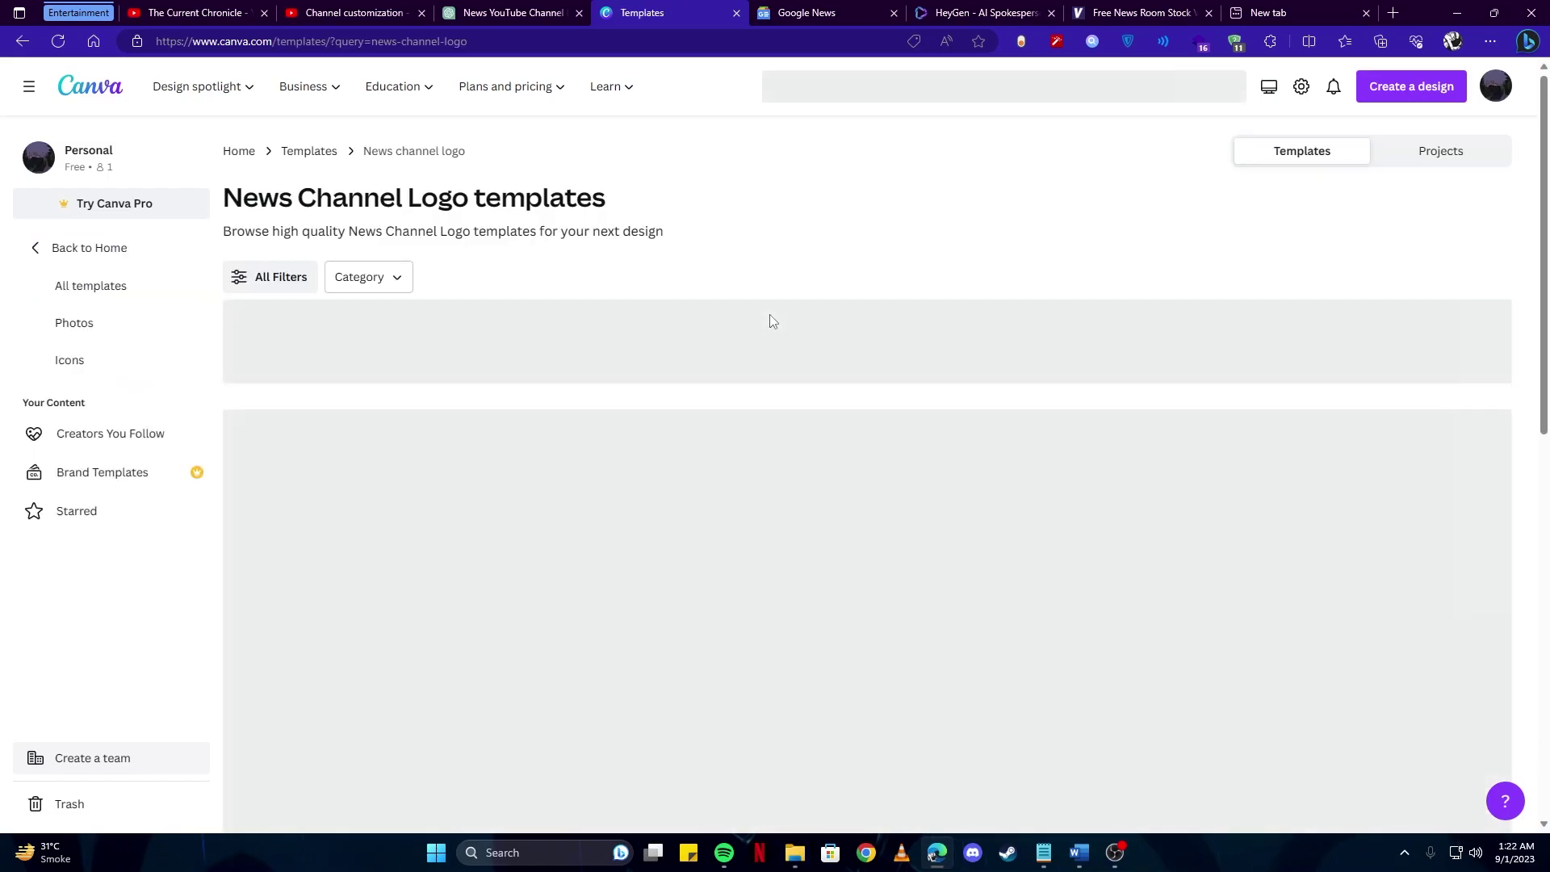
# - Start customizing the Blue Bold Creative Studio Logo template in the editor
pyautogui.scroll(-4, 769, 320)
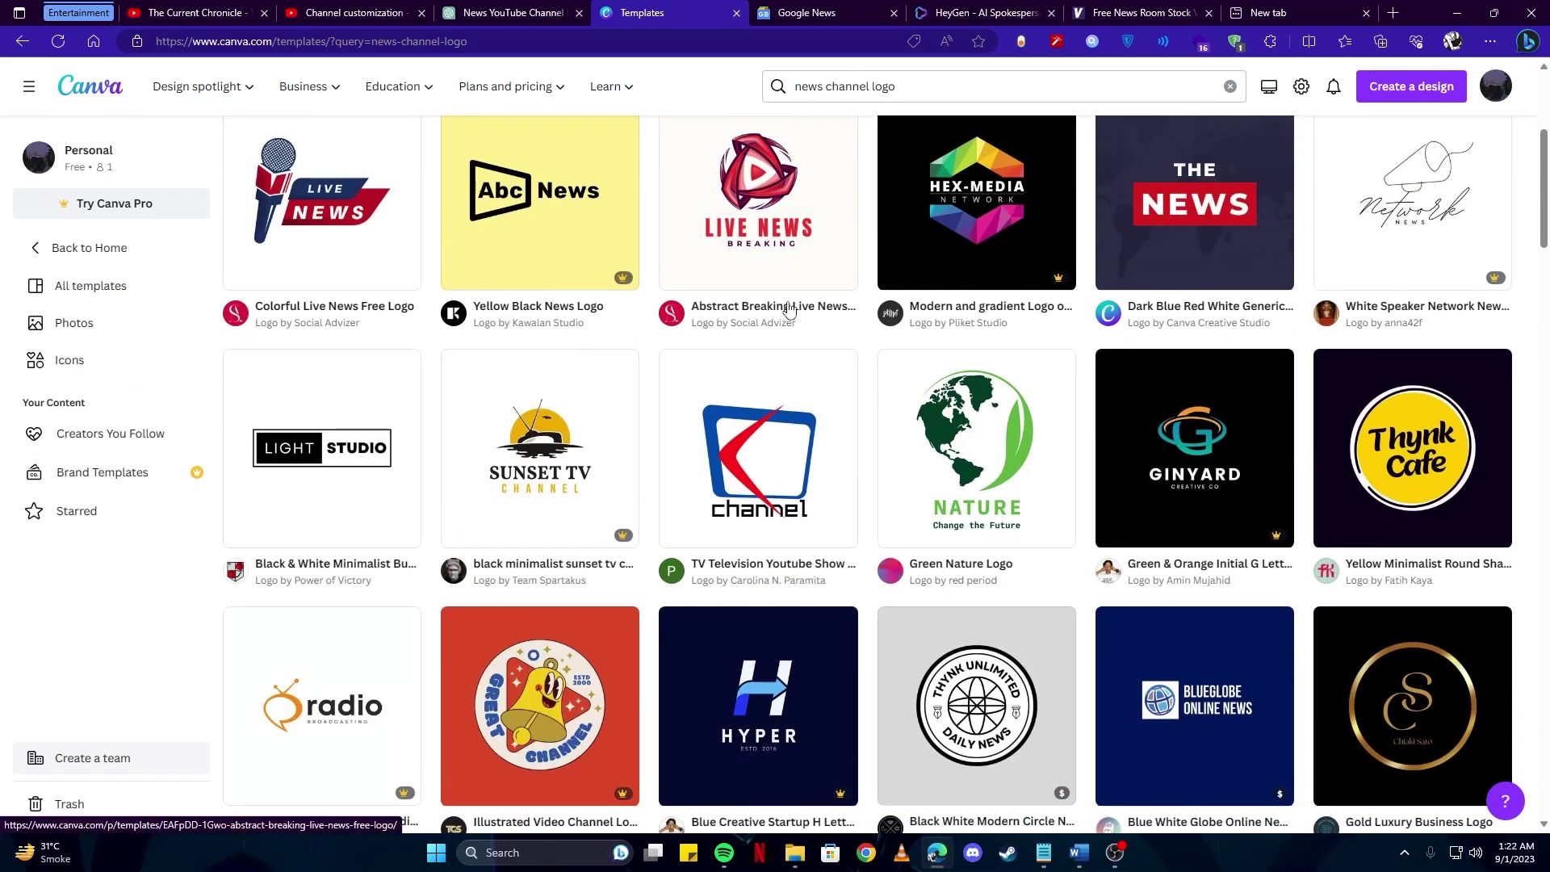
pyautogui.scroll(-3, 786, 301)
pyautogui.scroll(-5, 785, 301)
pyautogui.scroll(3, 785, 287)
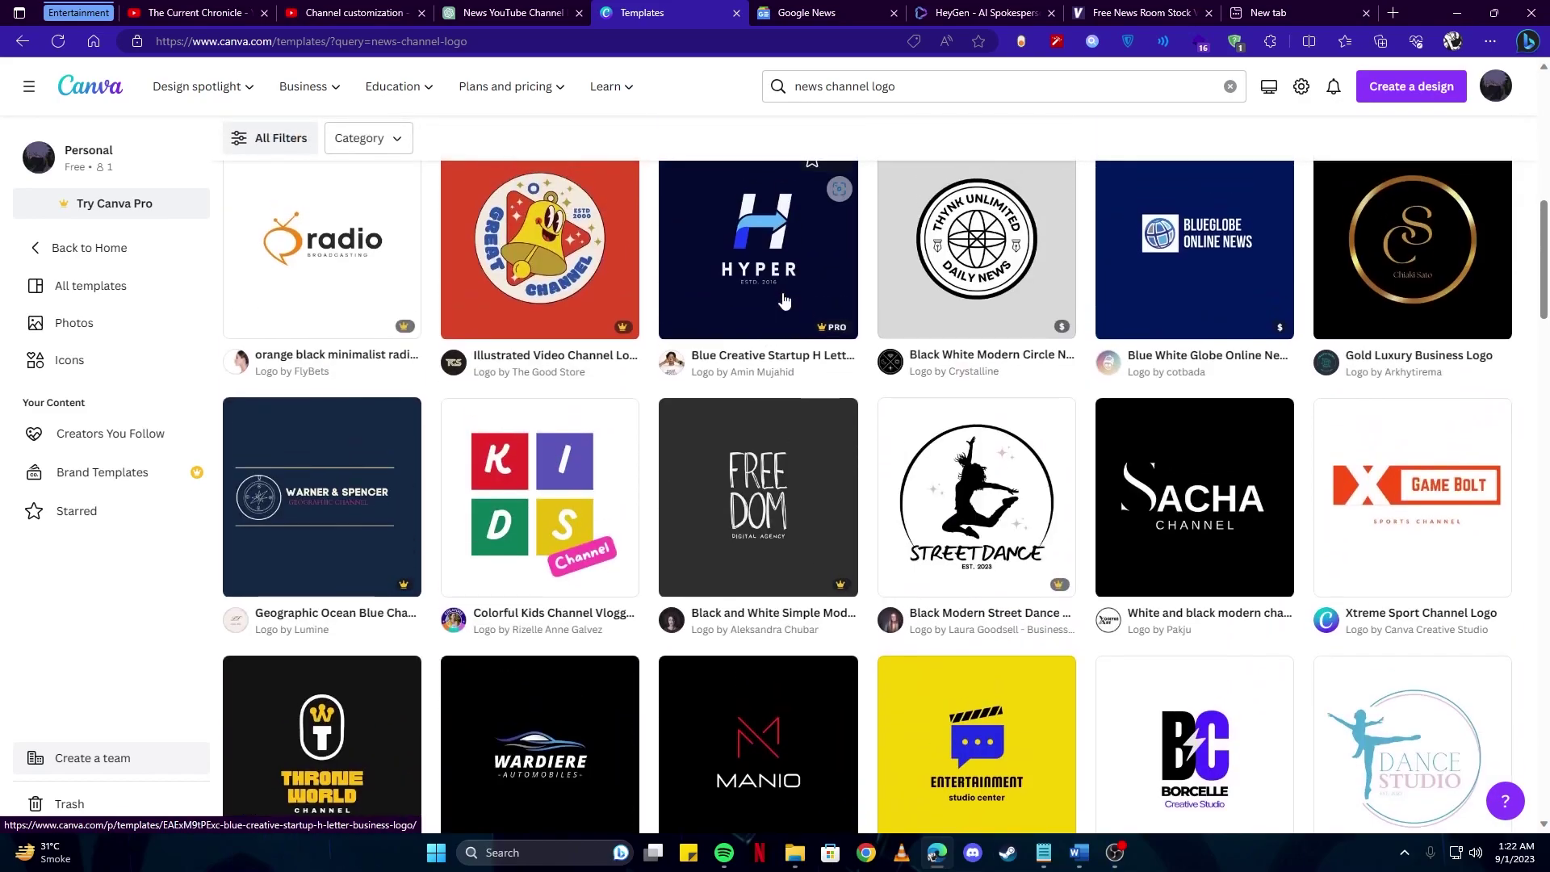
pyautogui.scroll(-5, 785, 287)
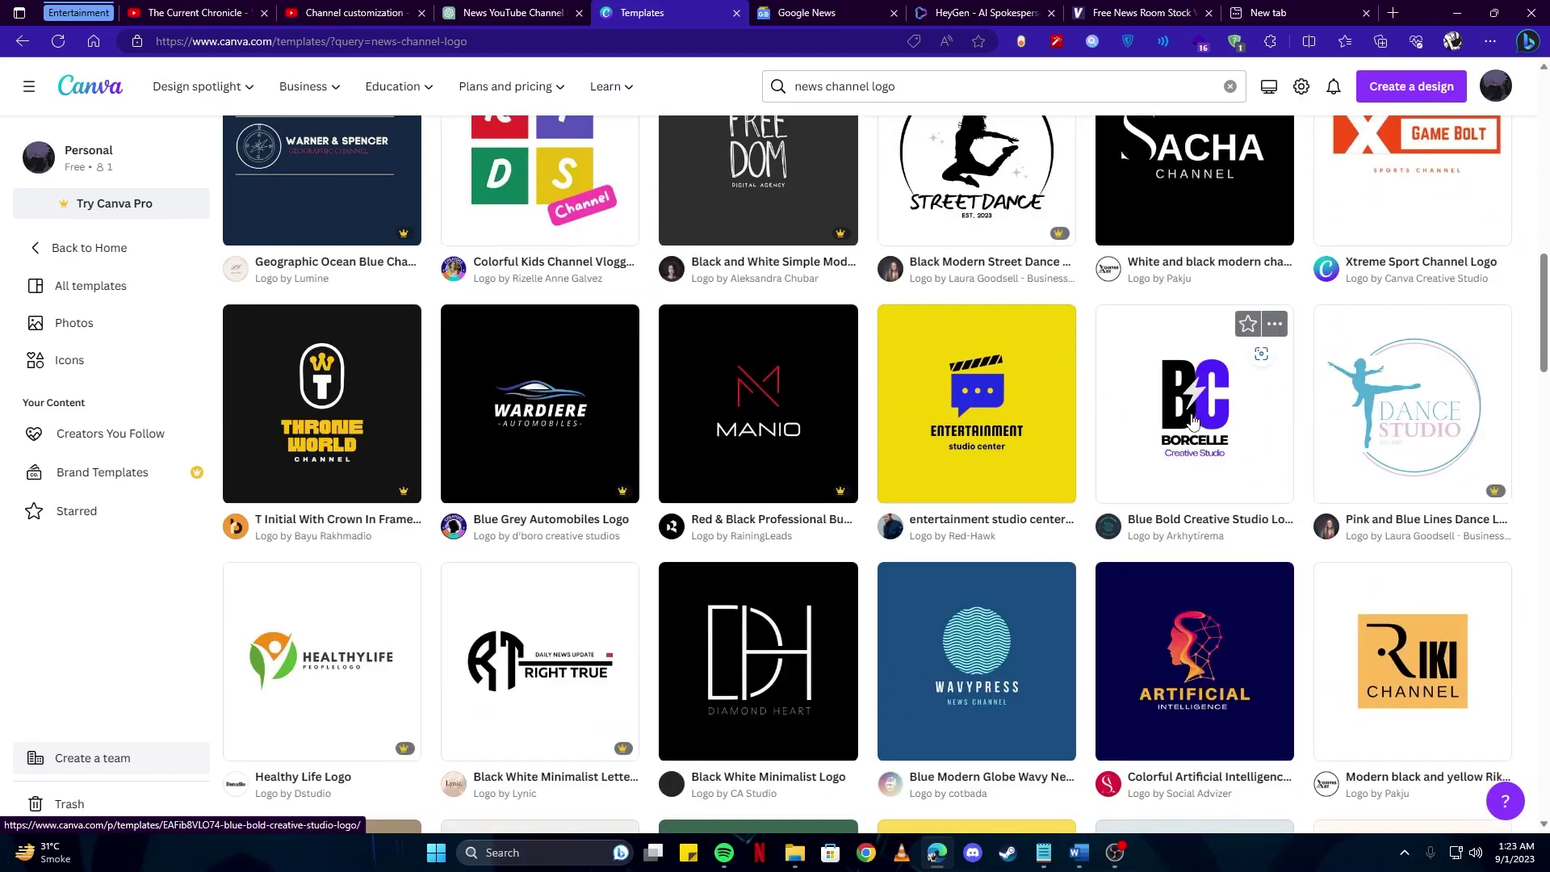
pyautogui.click(1191, 414)
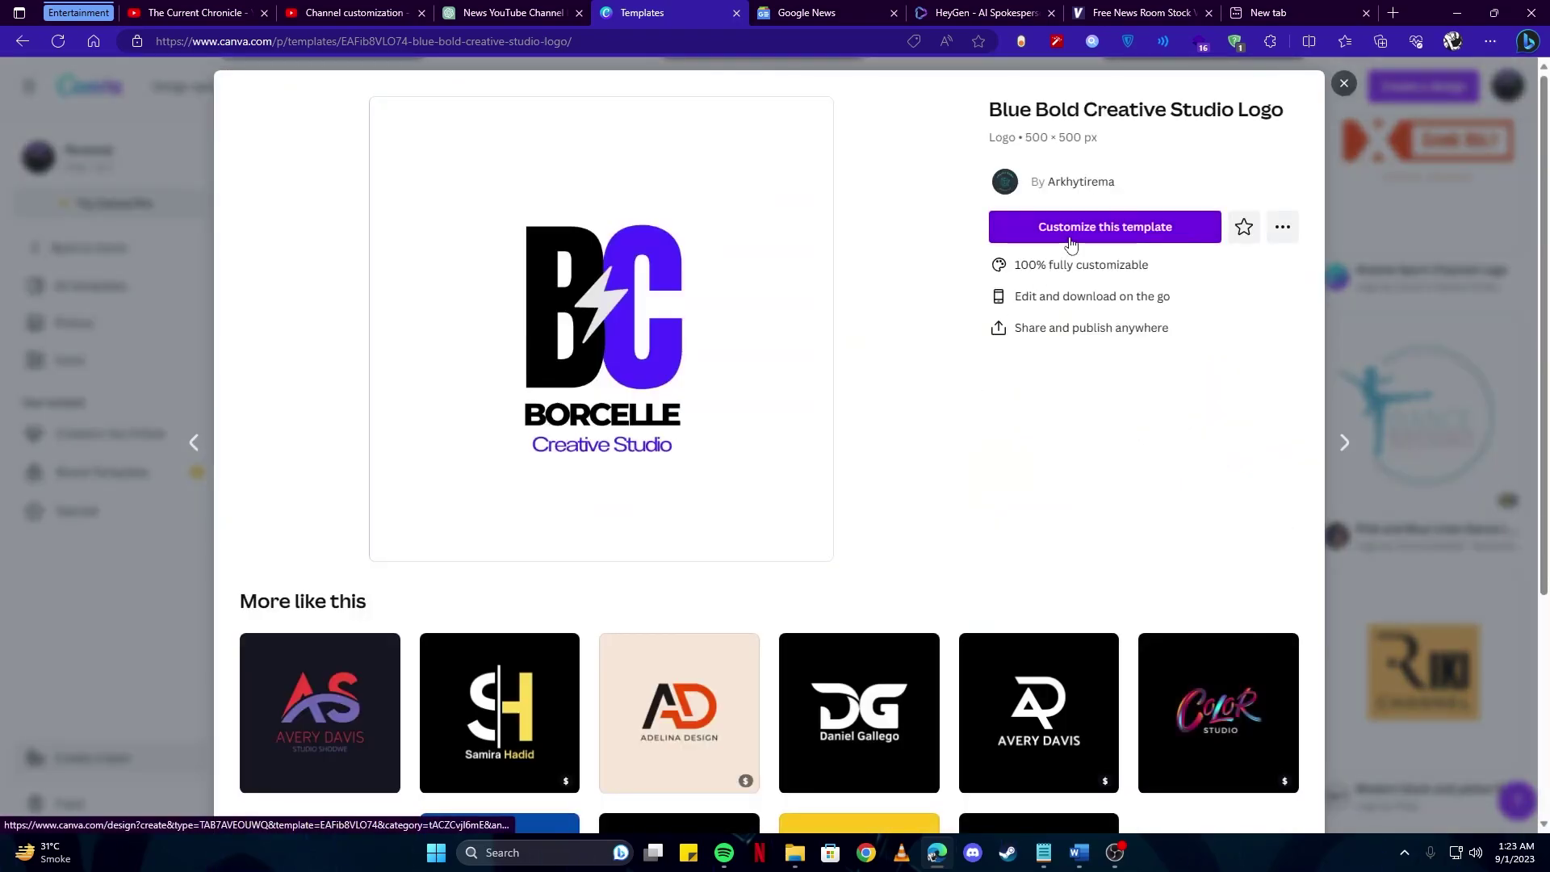
pyautogui.click(1070, 240)
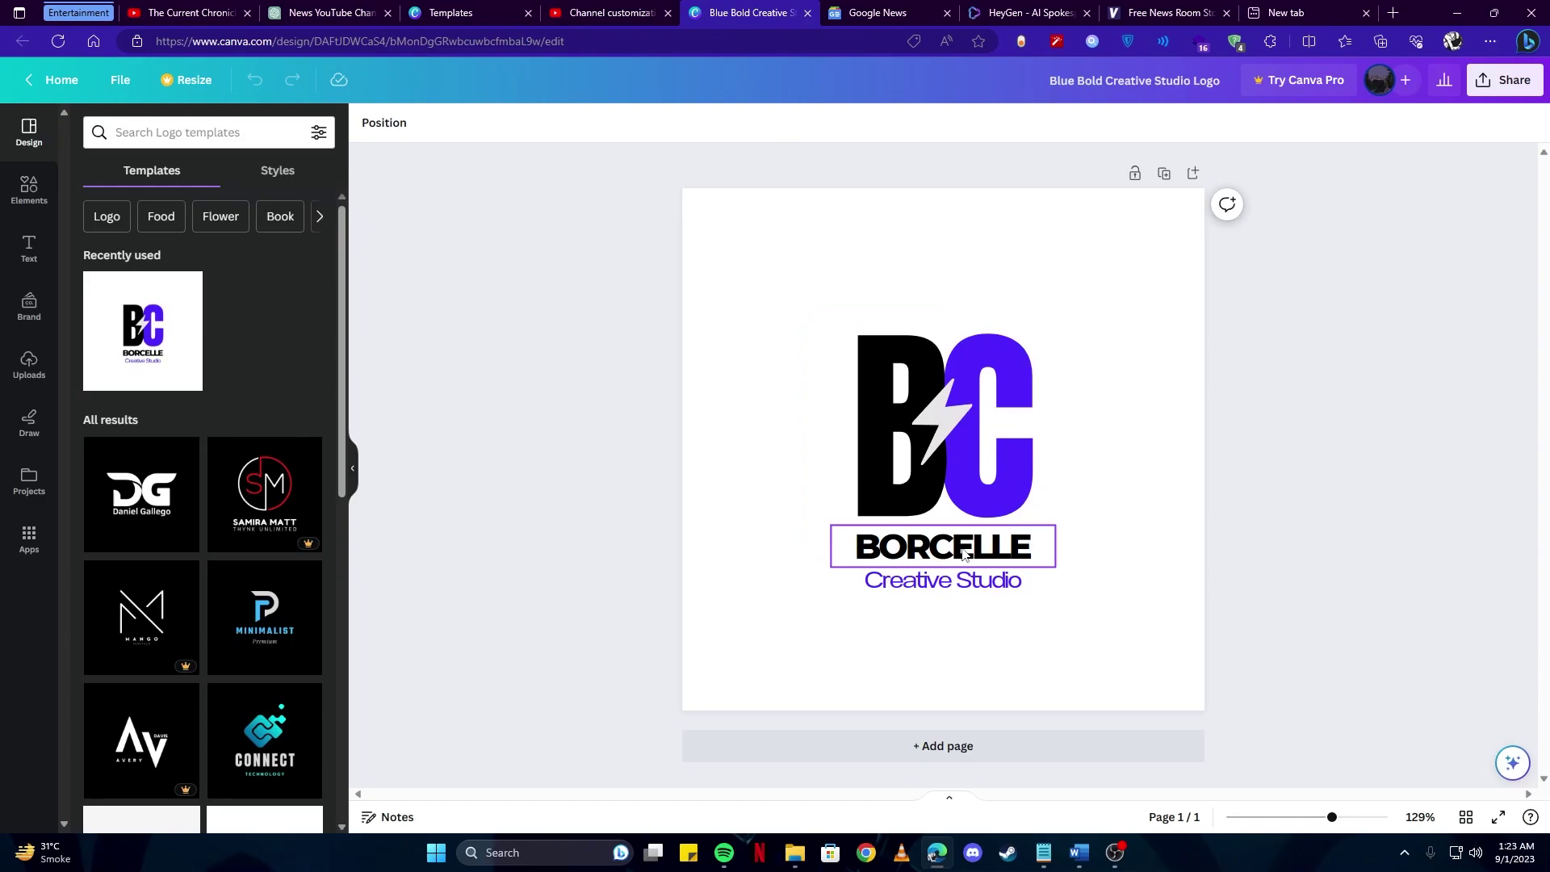
# - Replace the BORCELLE wording with THE CURRENT, split over two lines
pyautogui.doubleClick(964, 552)
pyautogui.write('THECURRENT CHRONICLE')
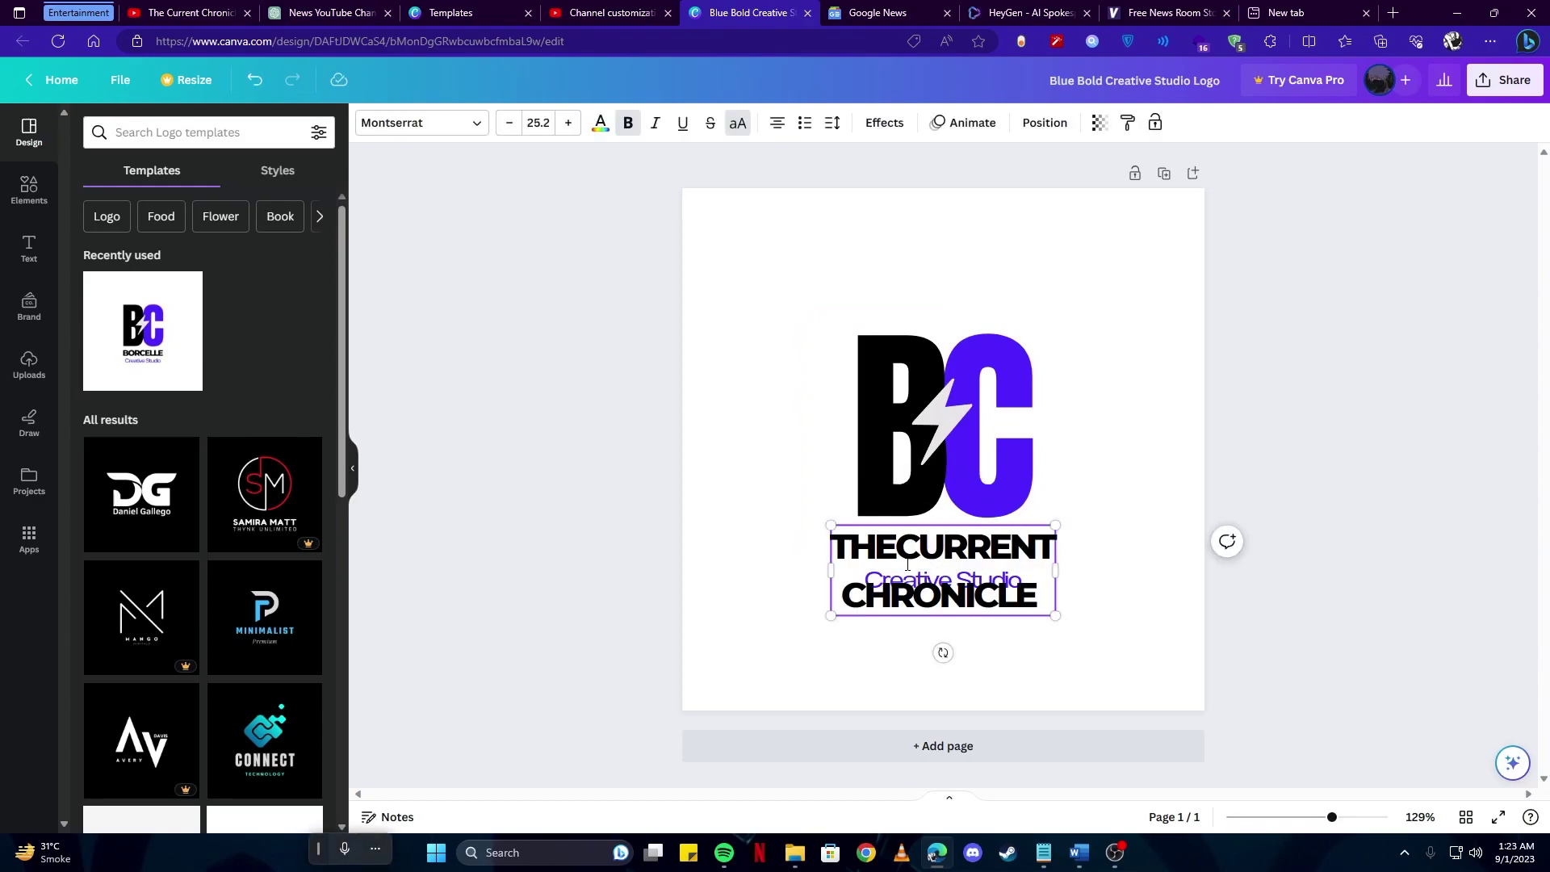
pyautogui.press('Return')
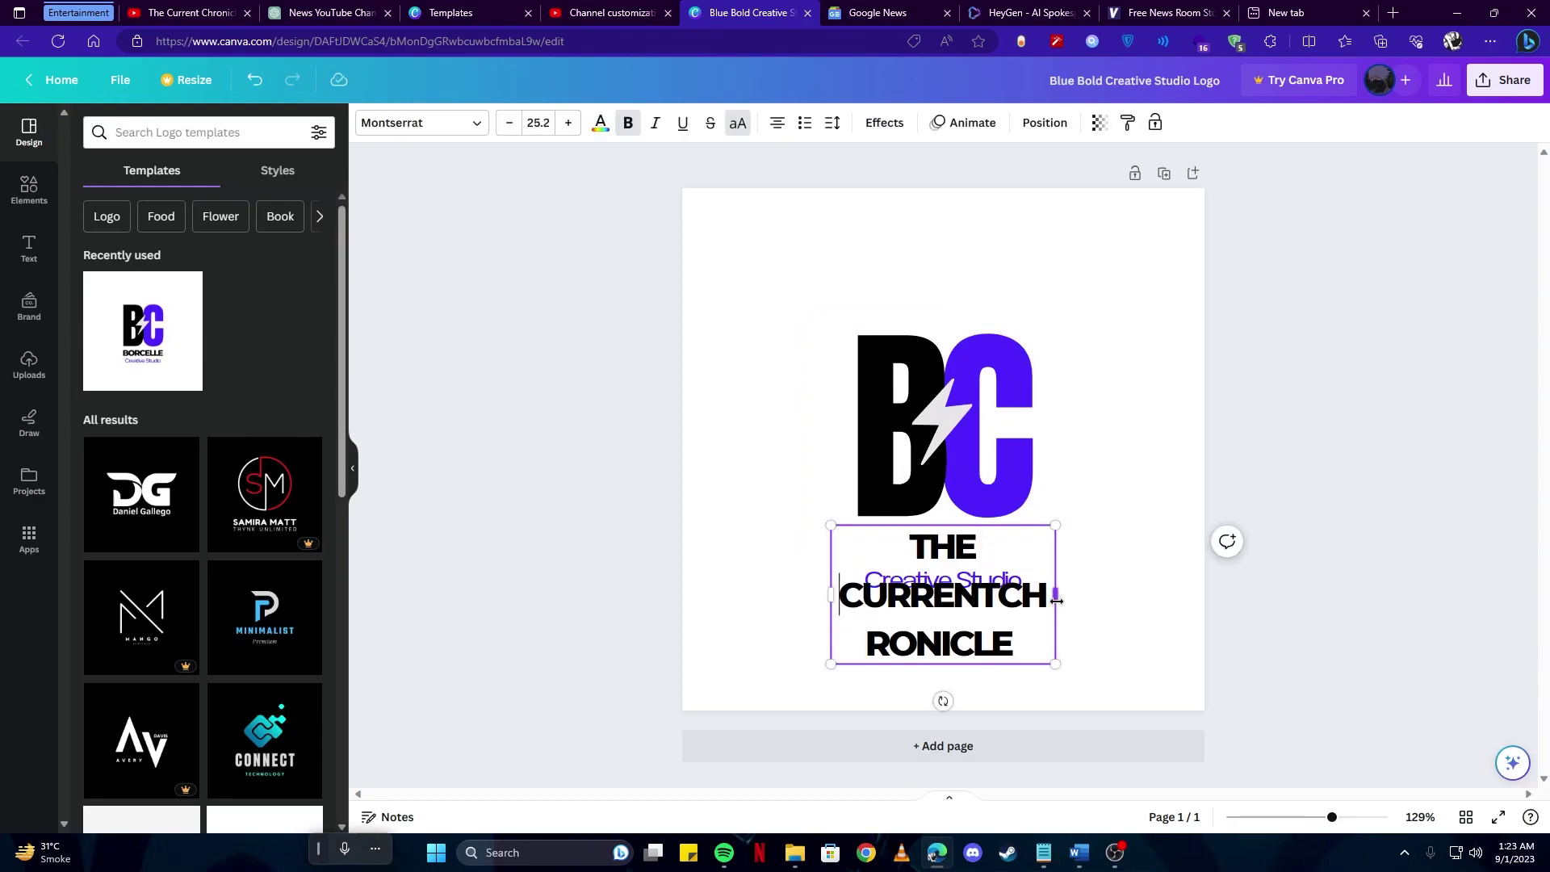
pyautogui.moveTo(1056, 596); pyautogui.dragTo(1083, 595)
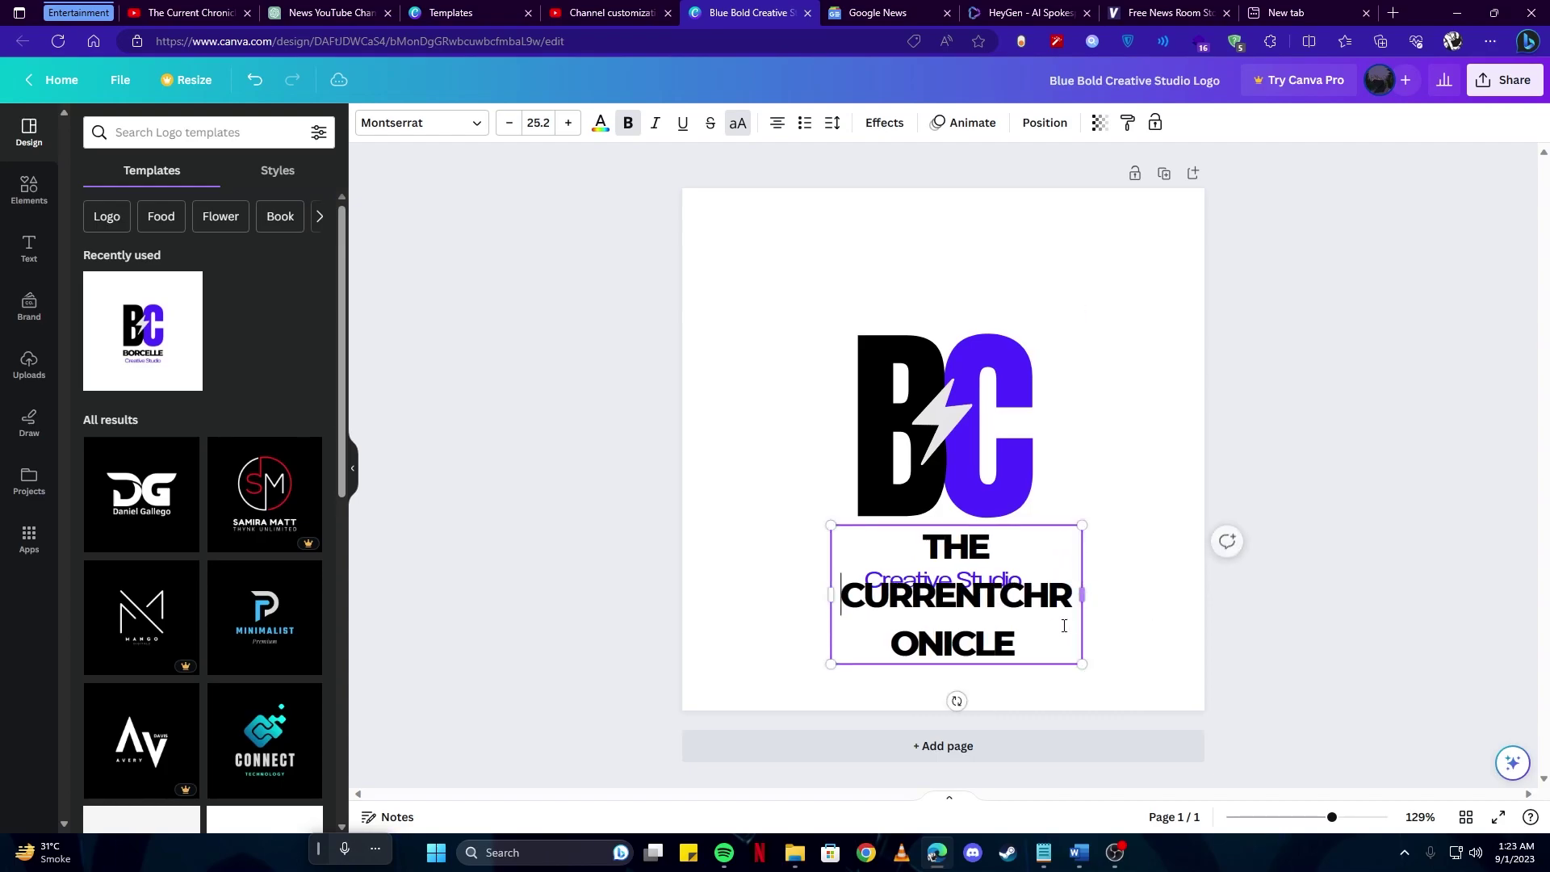
pyautogui.click(1013, 609)
pyautogui.hotkey('shift', 'End')
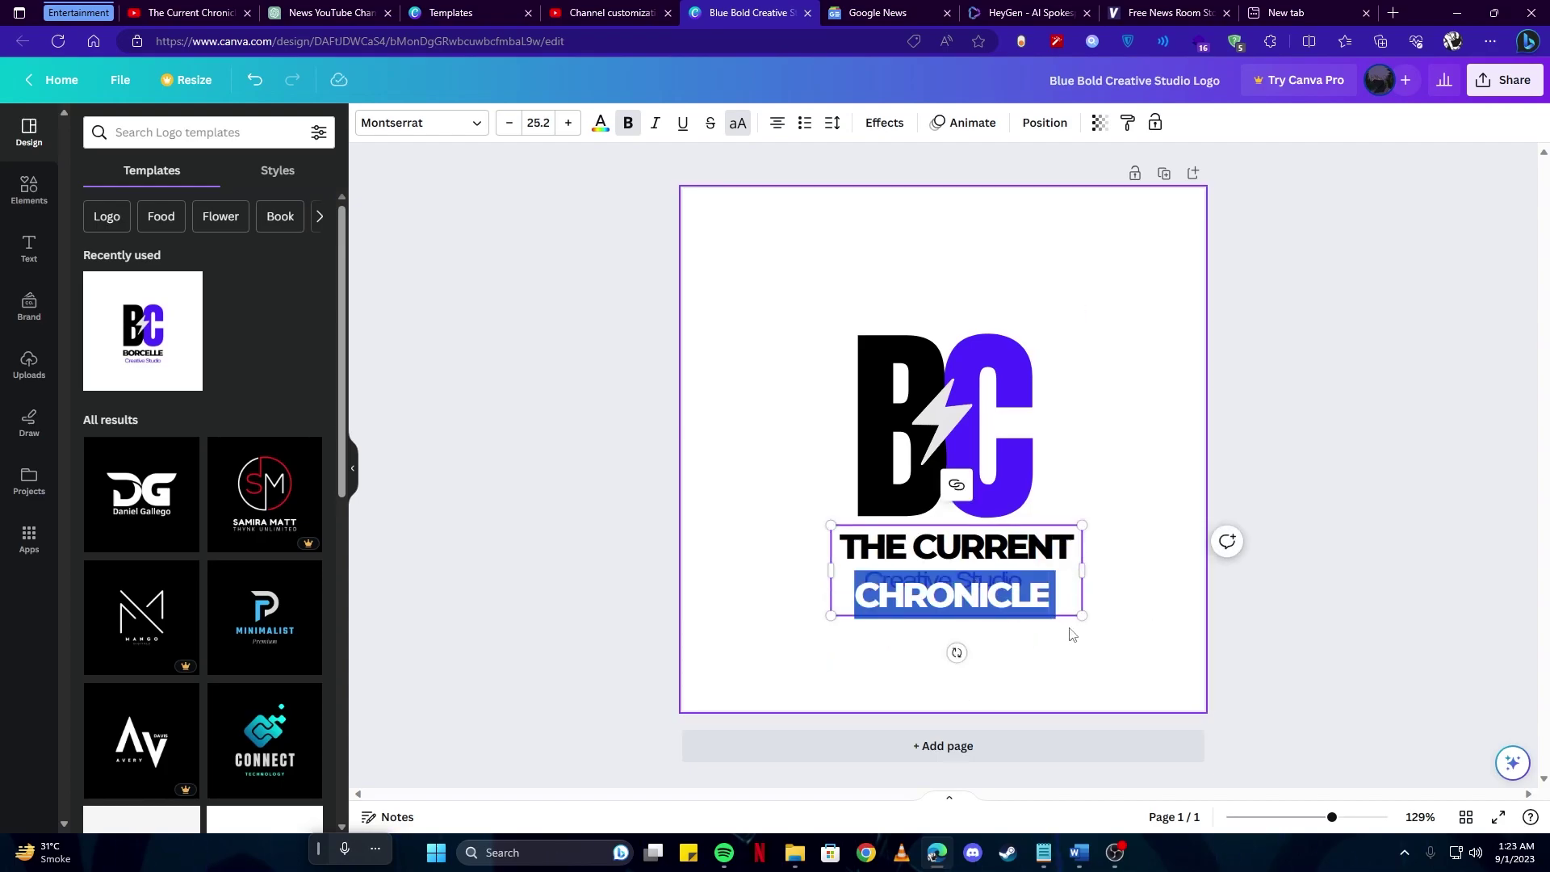
pyautogui.press('BackSpace')
# - Change the Creative Studio tagline to Chronicle and the B monogram letter to C
pyautogui.click(969, 580)
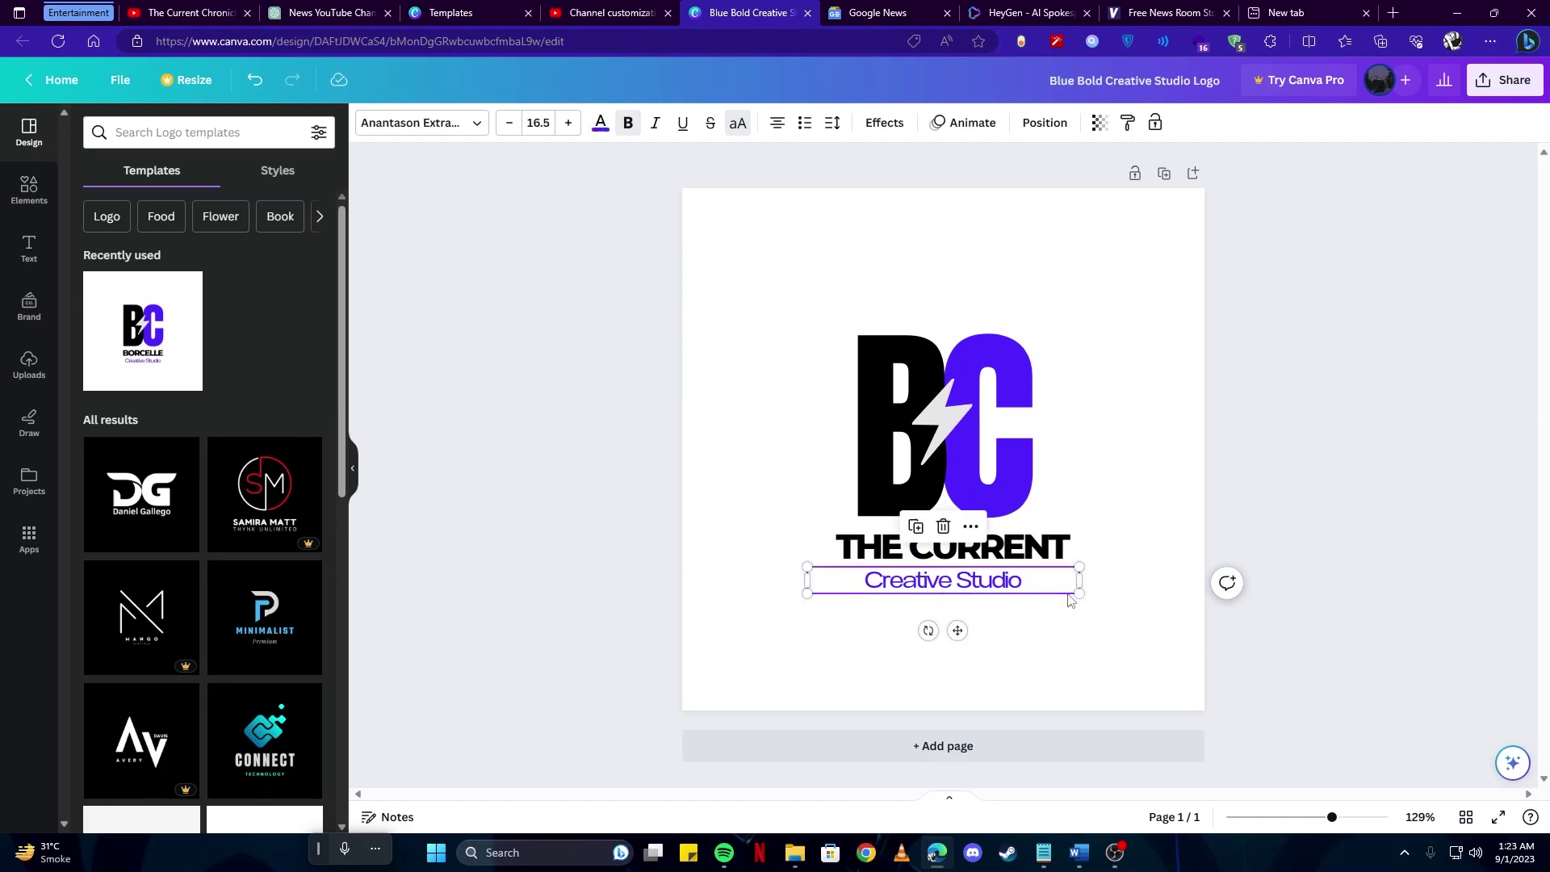
pyautogui.doubleClick(964, 582)
pyautogui.write('Chronicle')
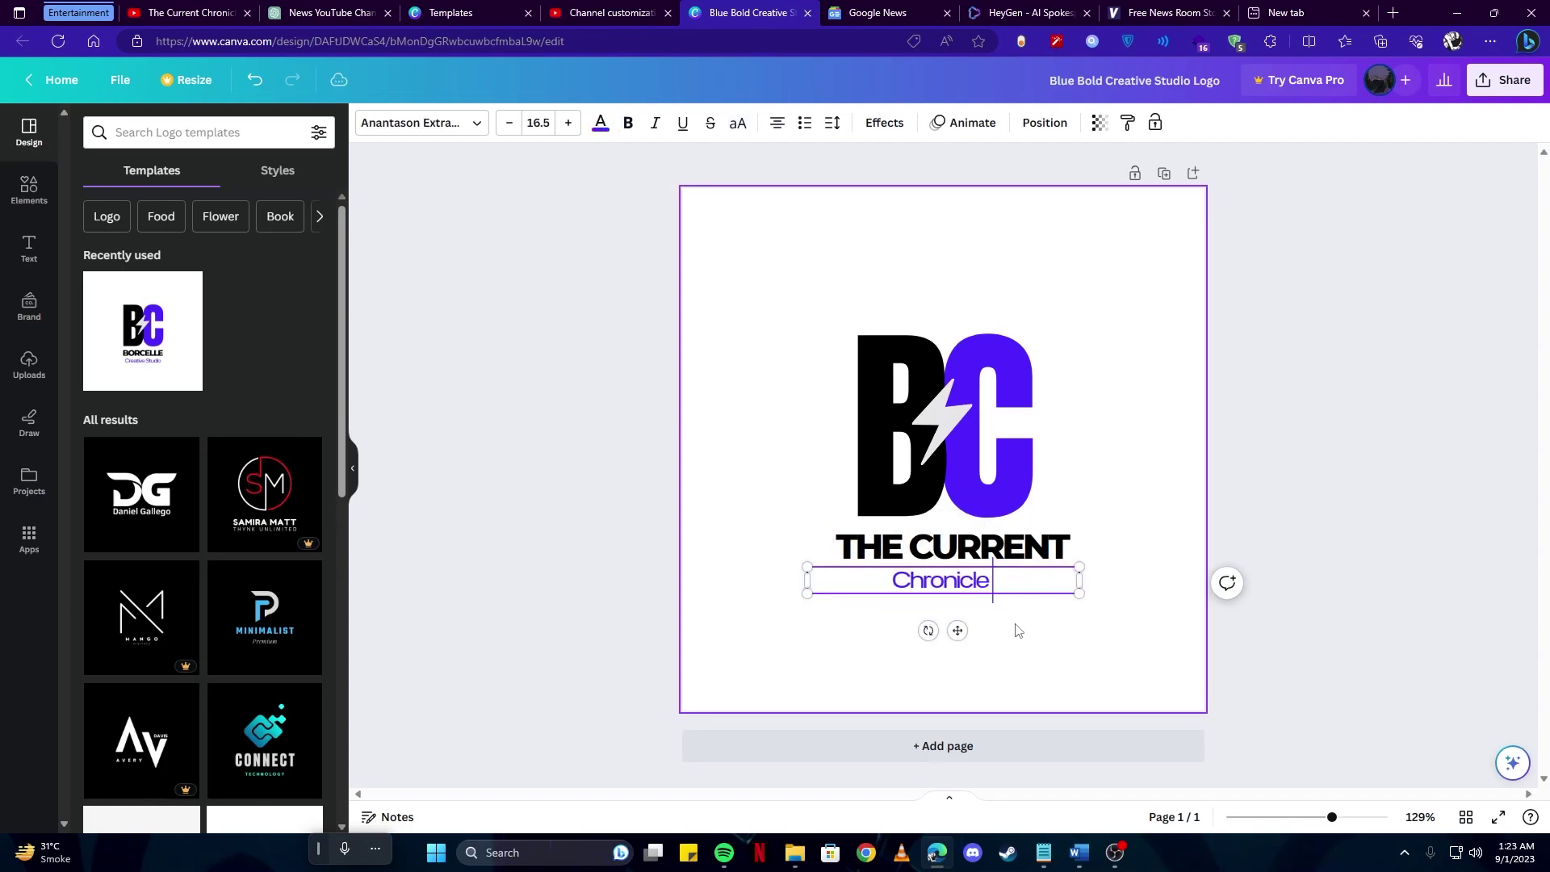
pyautogui.doubleClick(894, 456)
pyautogui.write('C')
pyautogui.click(989, 452)
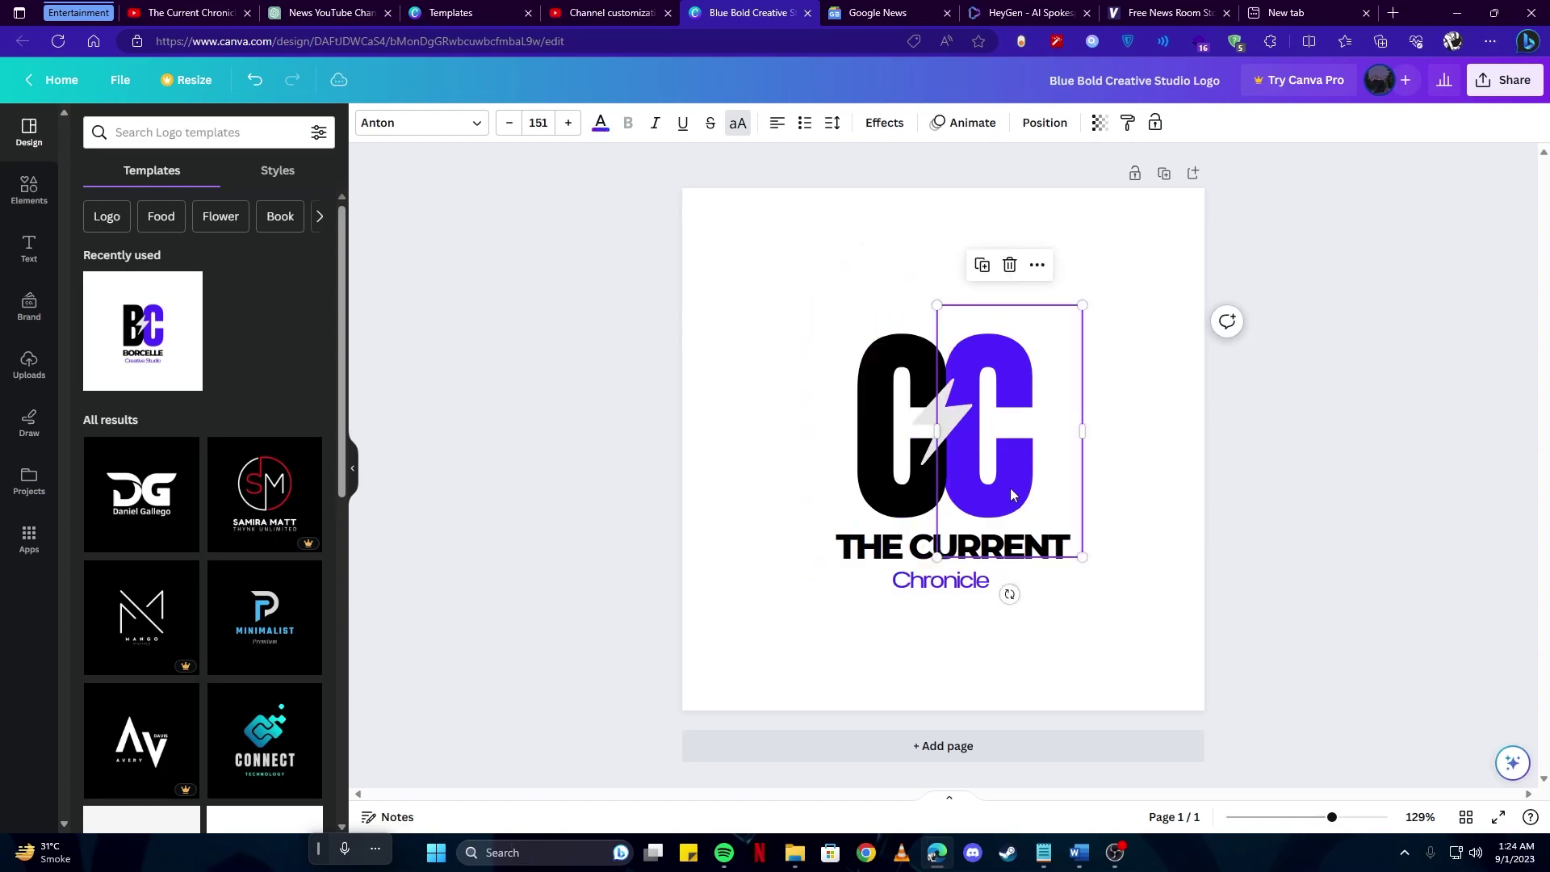
pyautogui.doubleClick(989, 453)
pyautogui.click(848, 477)
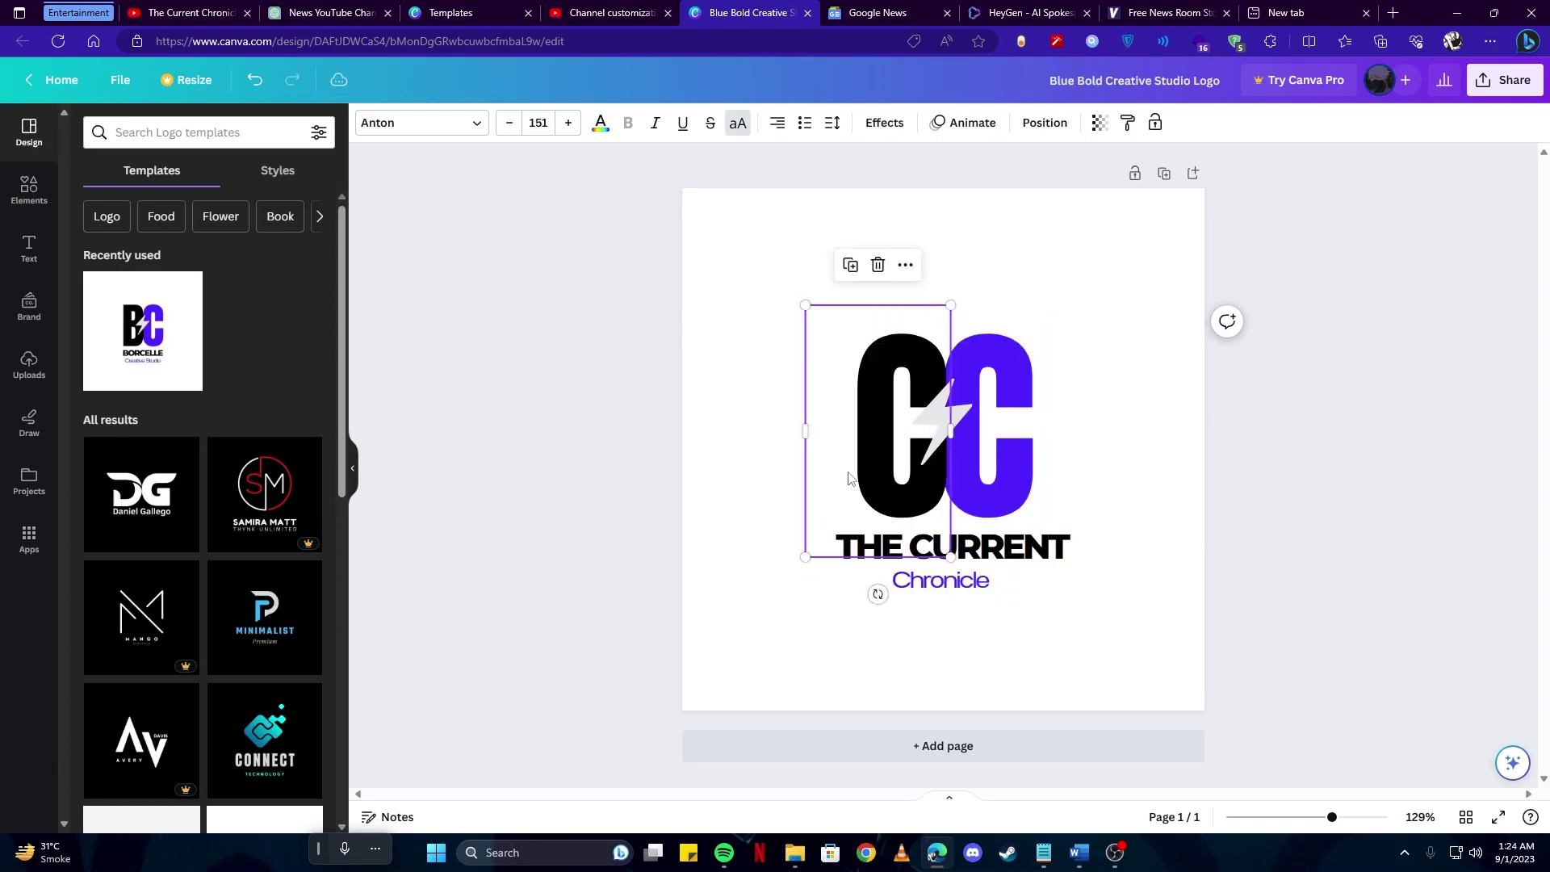
pyautogui.click(1086, 595)
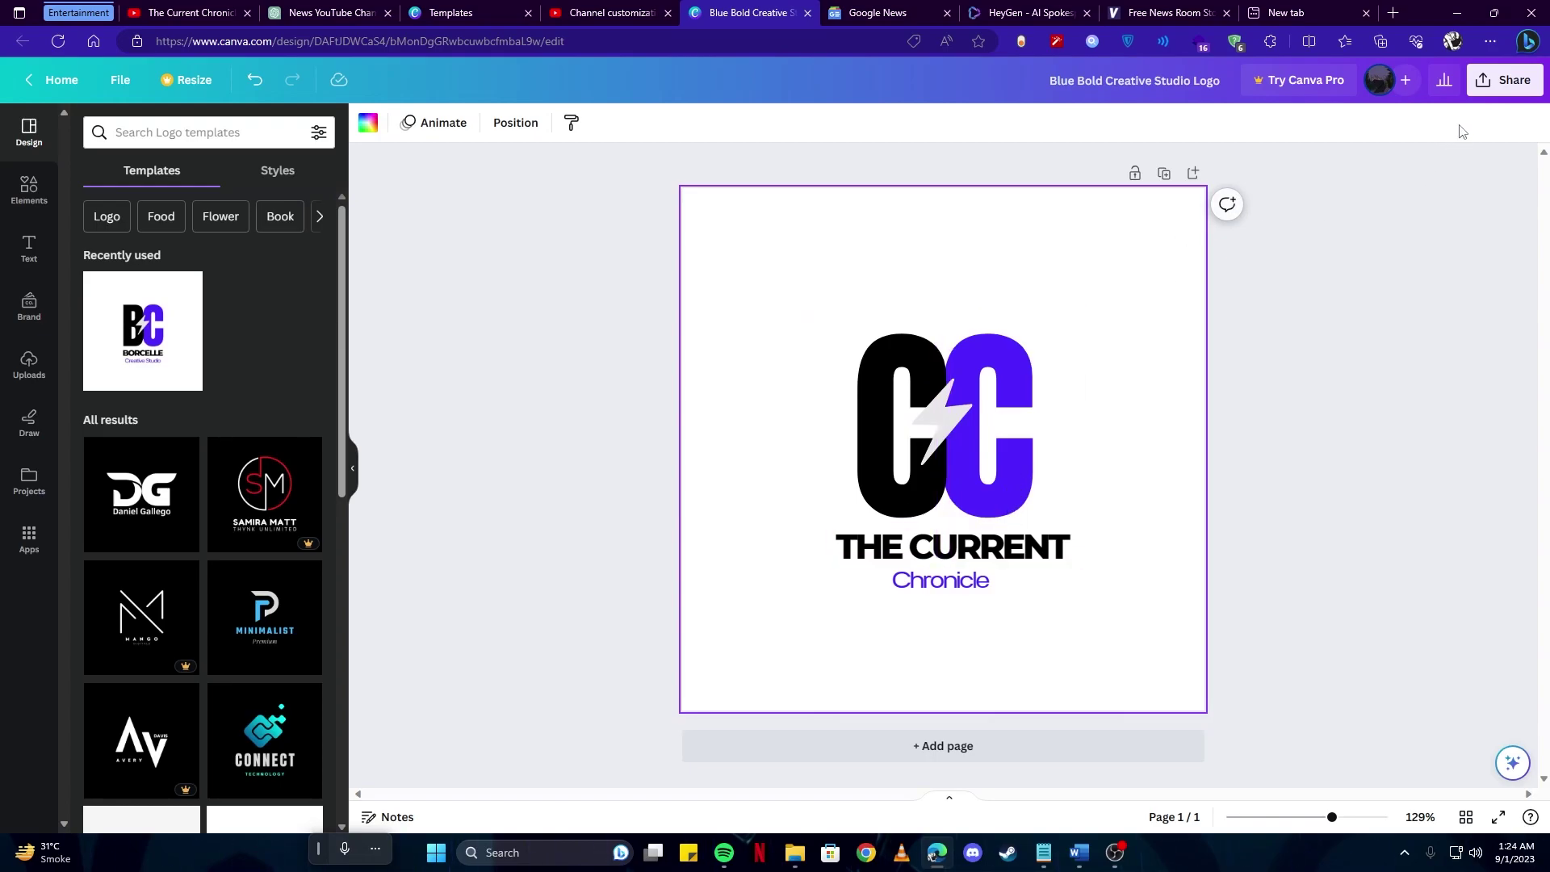
# - Give the logo page a light green-to-blue gradient background
pyautogui.click(1502, 78)
pyautogui.click(780, 458)
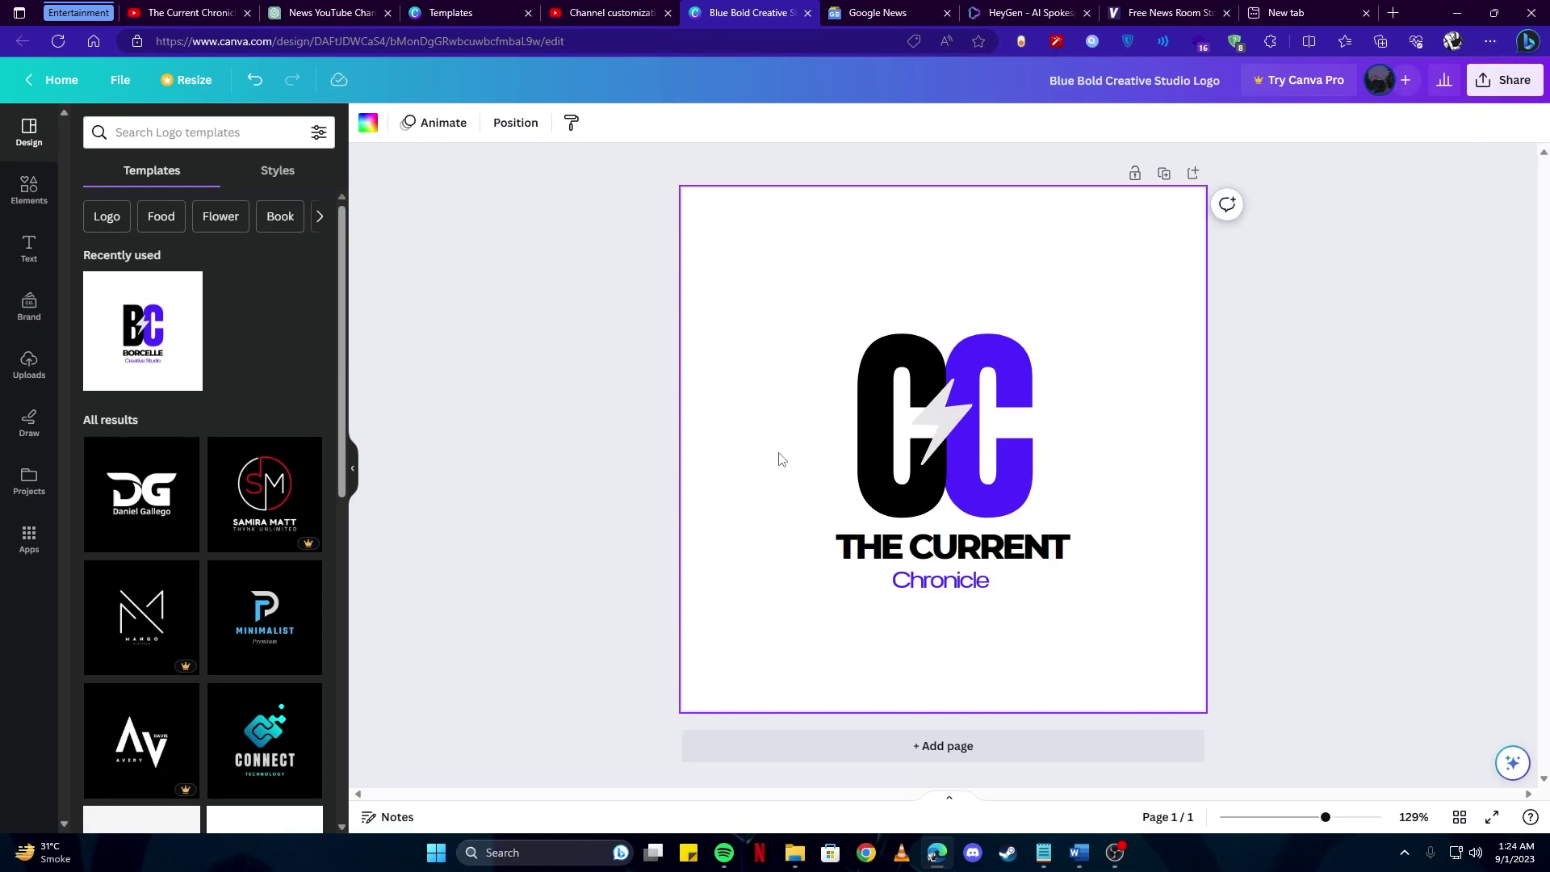
pyautogui.click(366, 130)
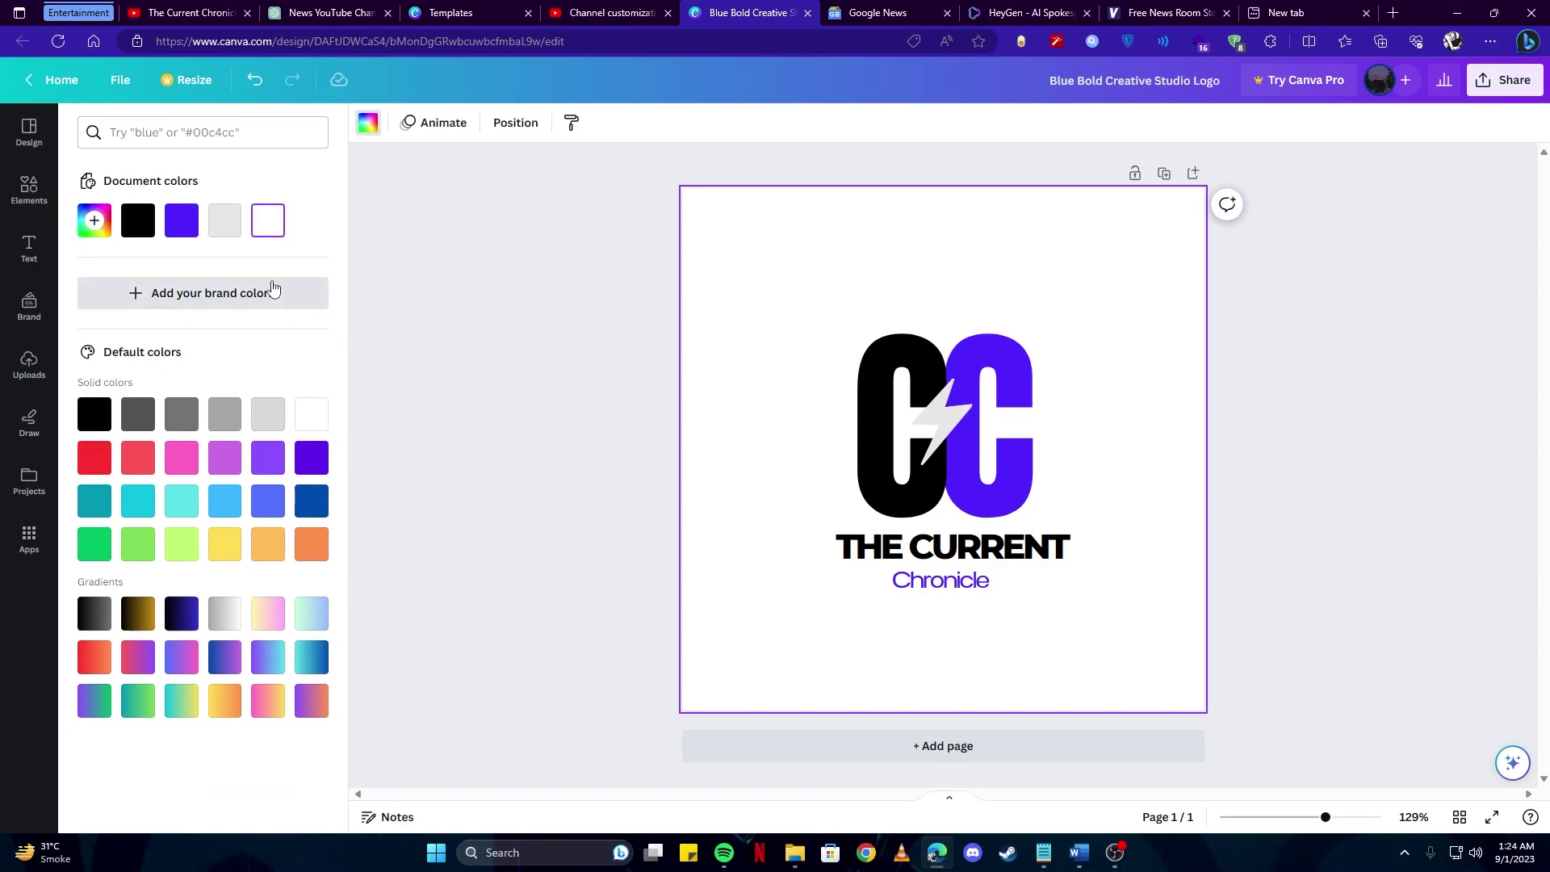
pyautogui.click(311, 457)
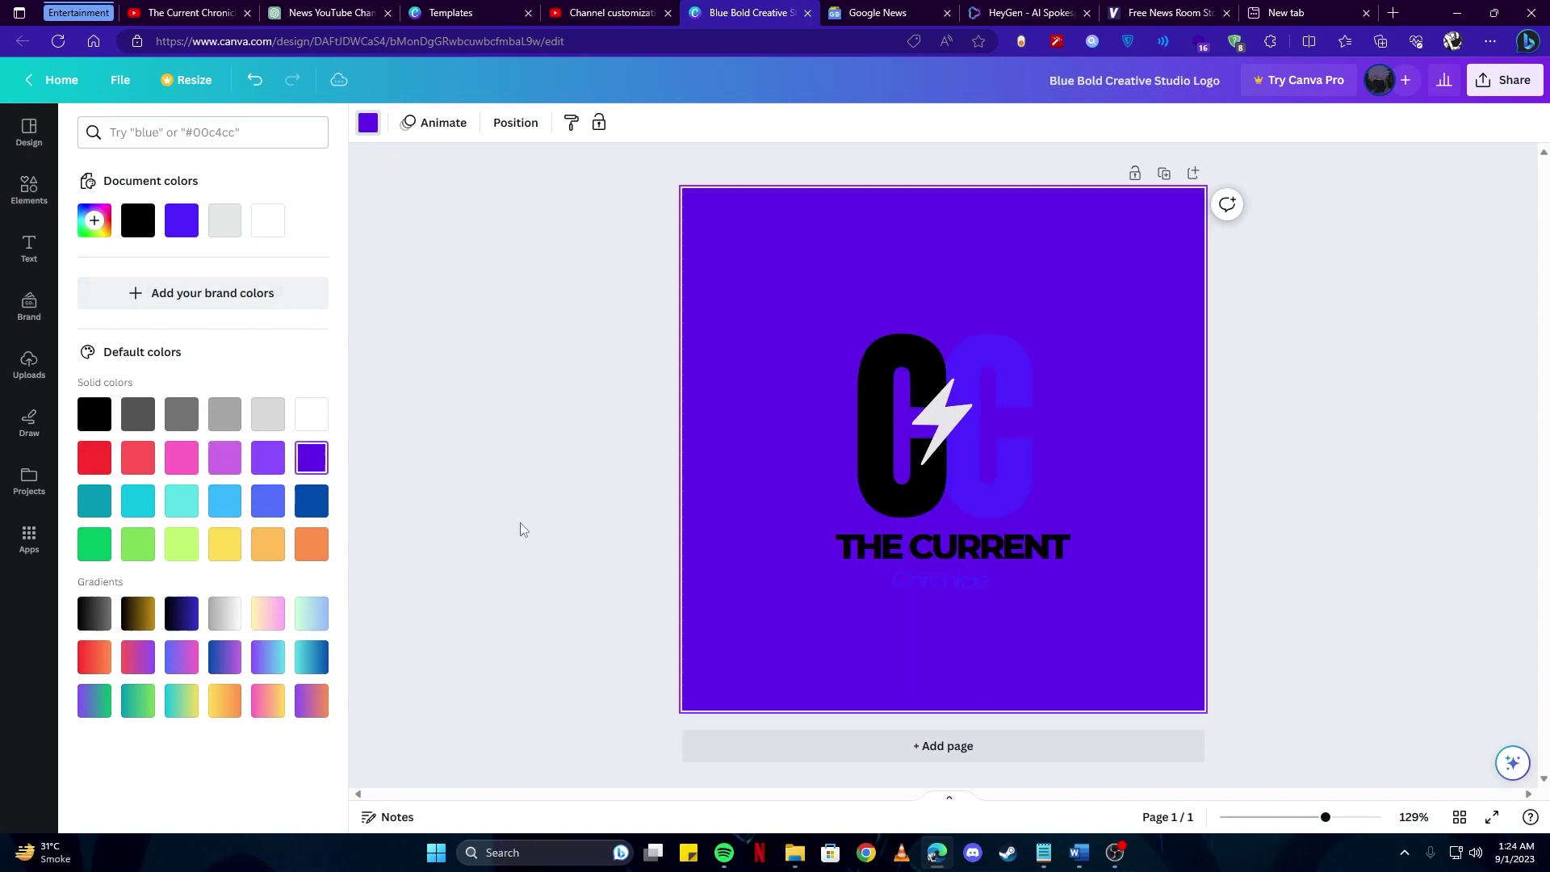
pyautogui.click(312, 546)
pyautogui.click(311, 615)
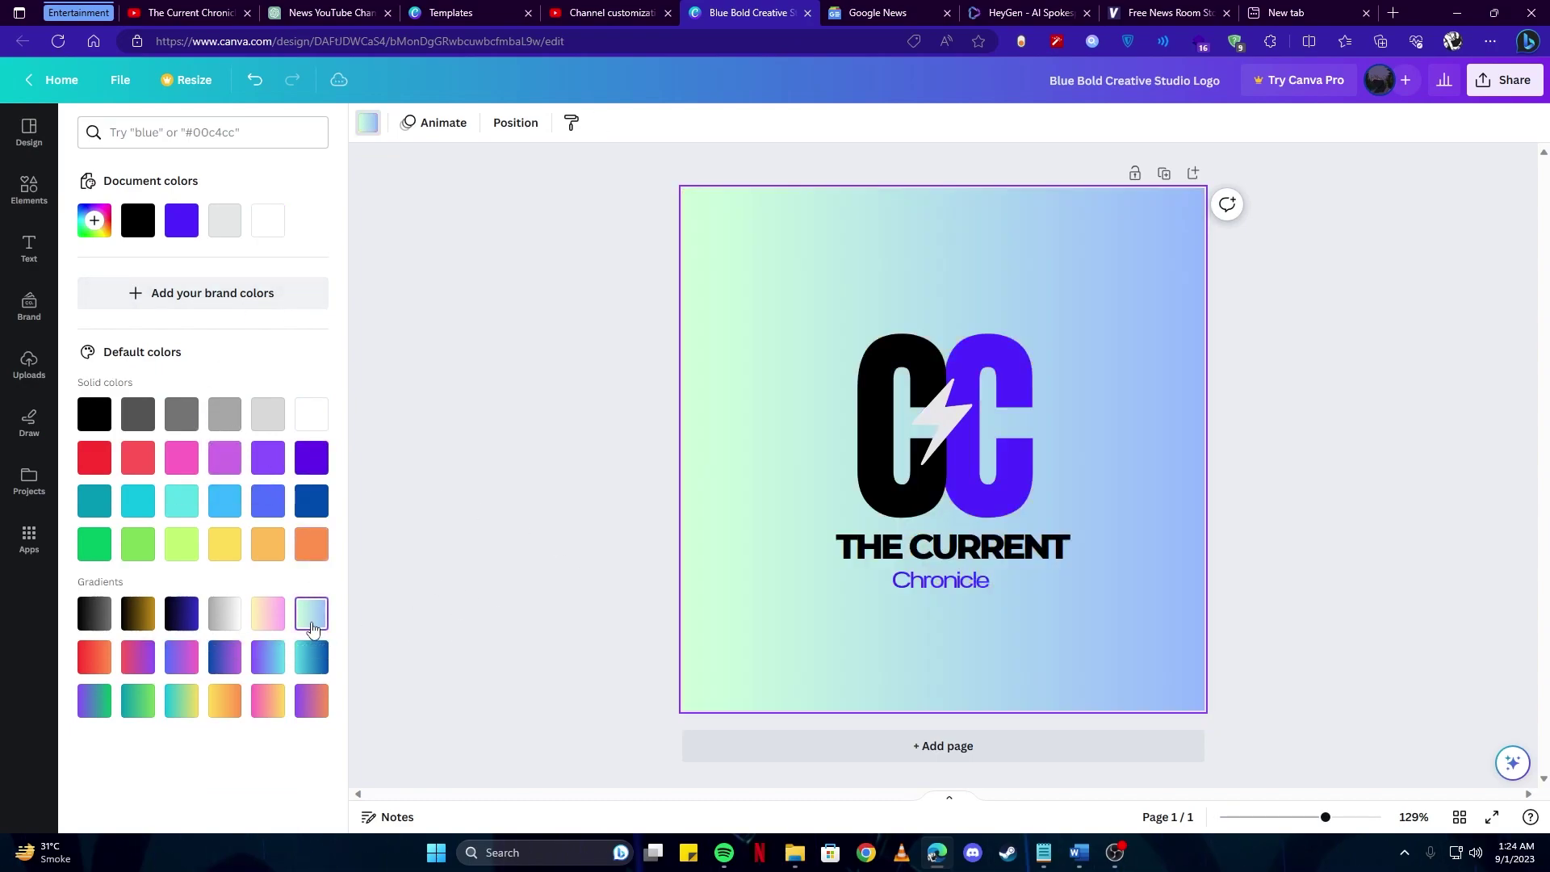
# - Download the logo as the PNG file Blue Bold Creative Studio Logo.png
pyautogui.click(1506, 80)
pyautogui.click(1357, 488)
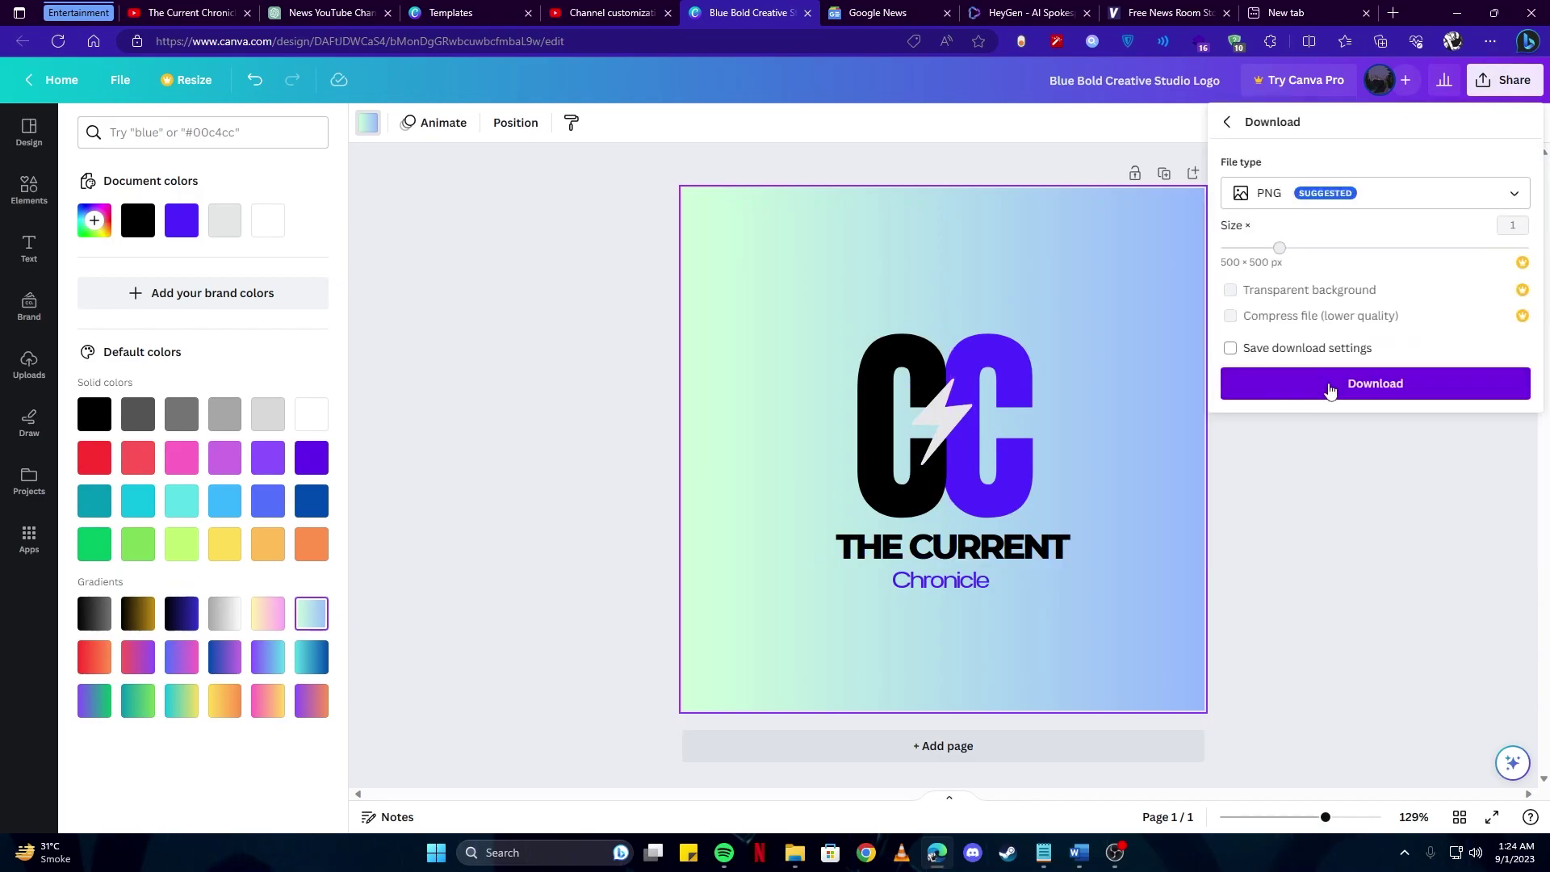
pyautogui.click(1329, 383)
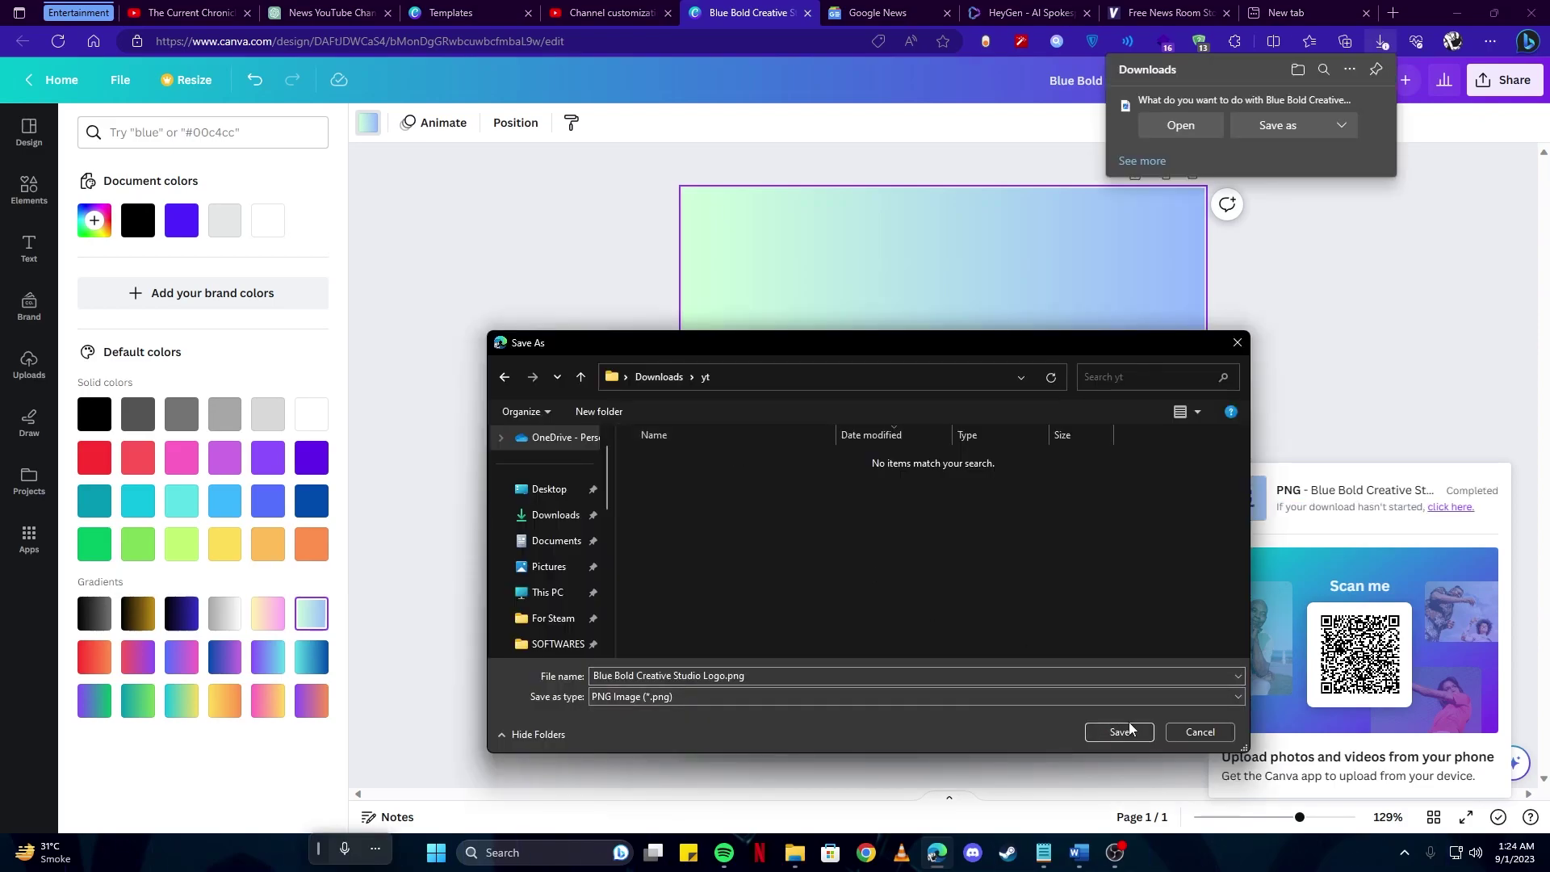
pyautogui.click(1122, 732)
# - Set the channel profile picture to 'Blue Bold Creative Studio Logo.png' from Downloads > yt
pyautogui.click(610, 12)
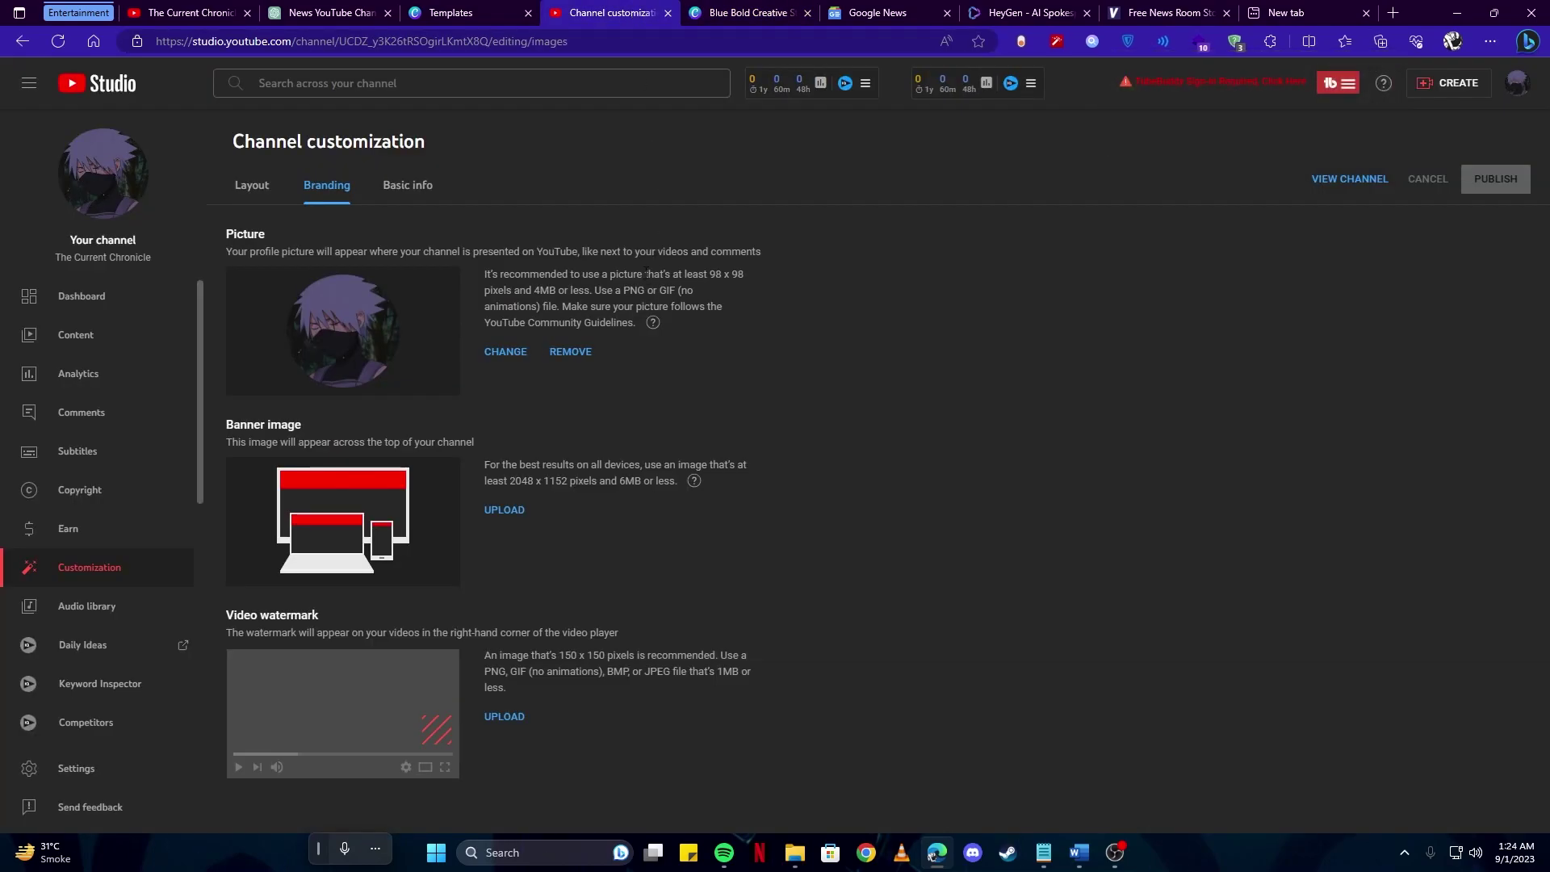
pyautogui.click(506, 353)
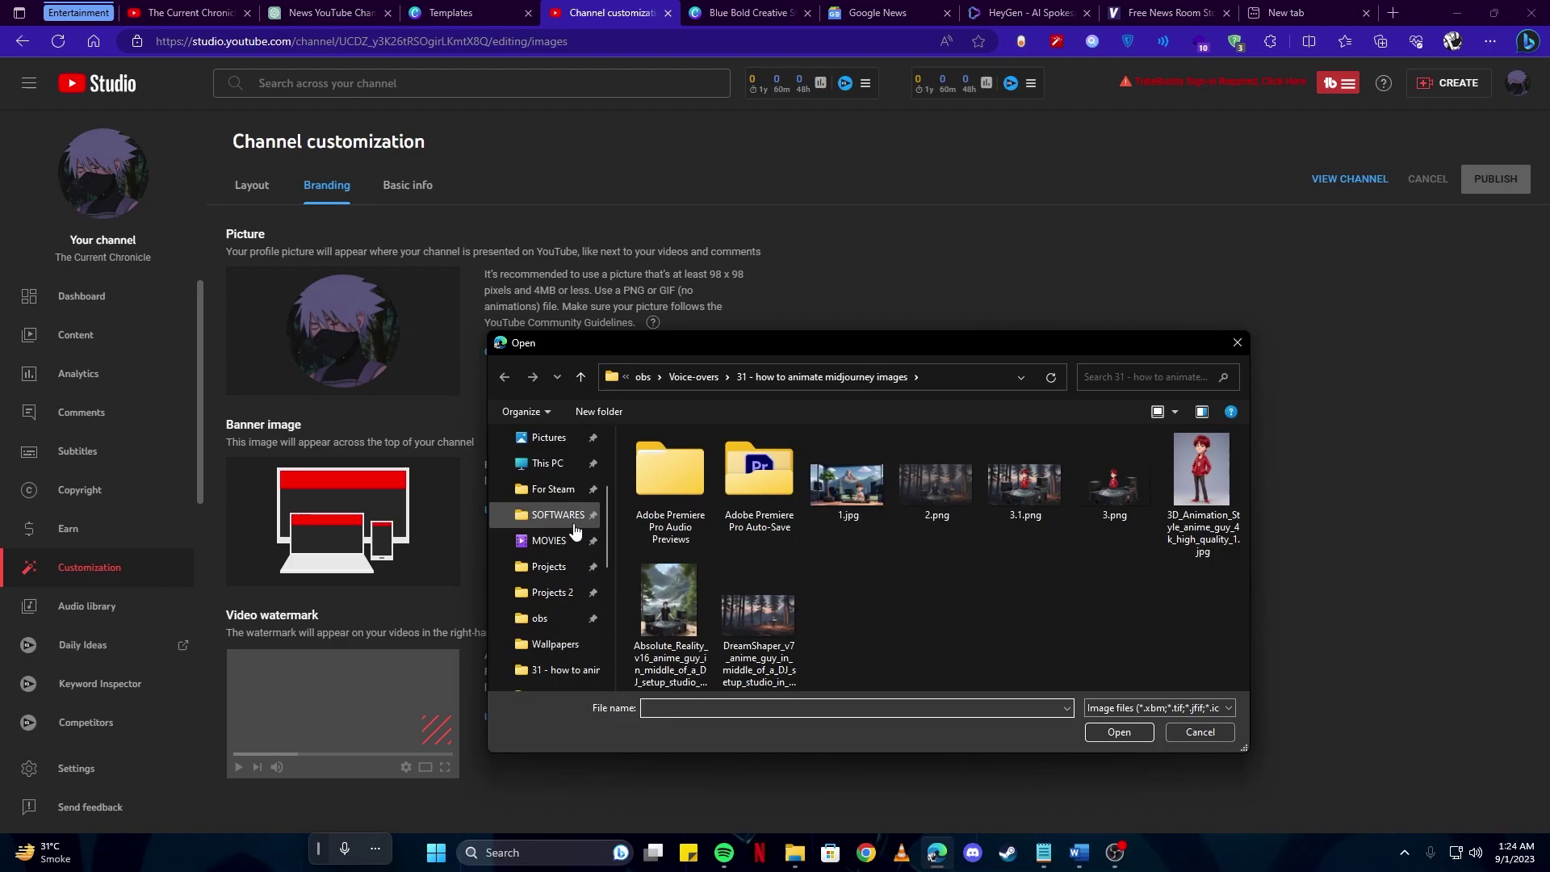
pyautogui.scroll(4, 575, 529)
pyautogui.click(554, 541)
pyautogui.doubleClick(694, 497)
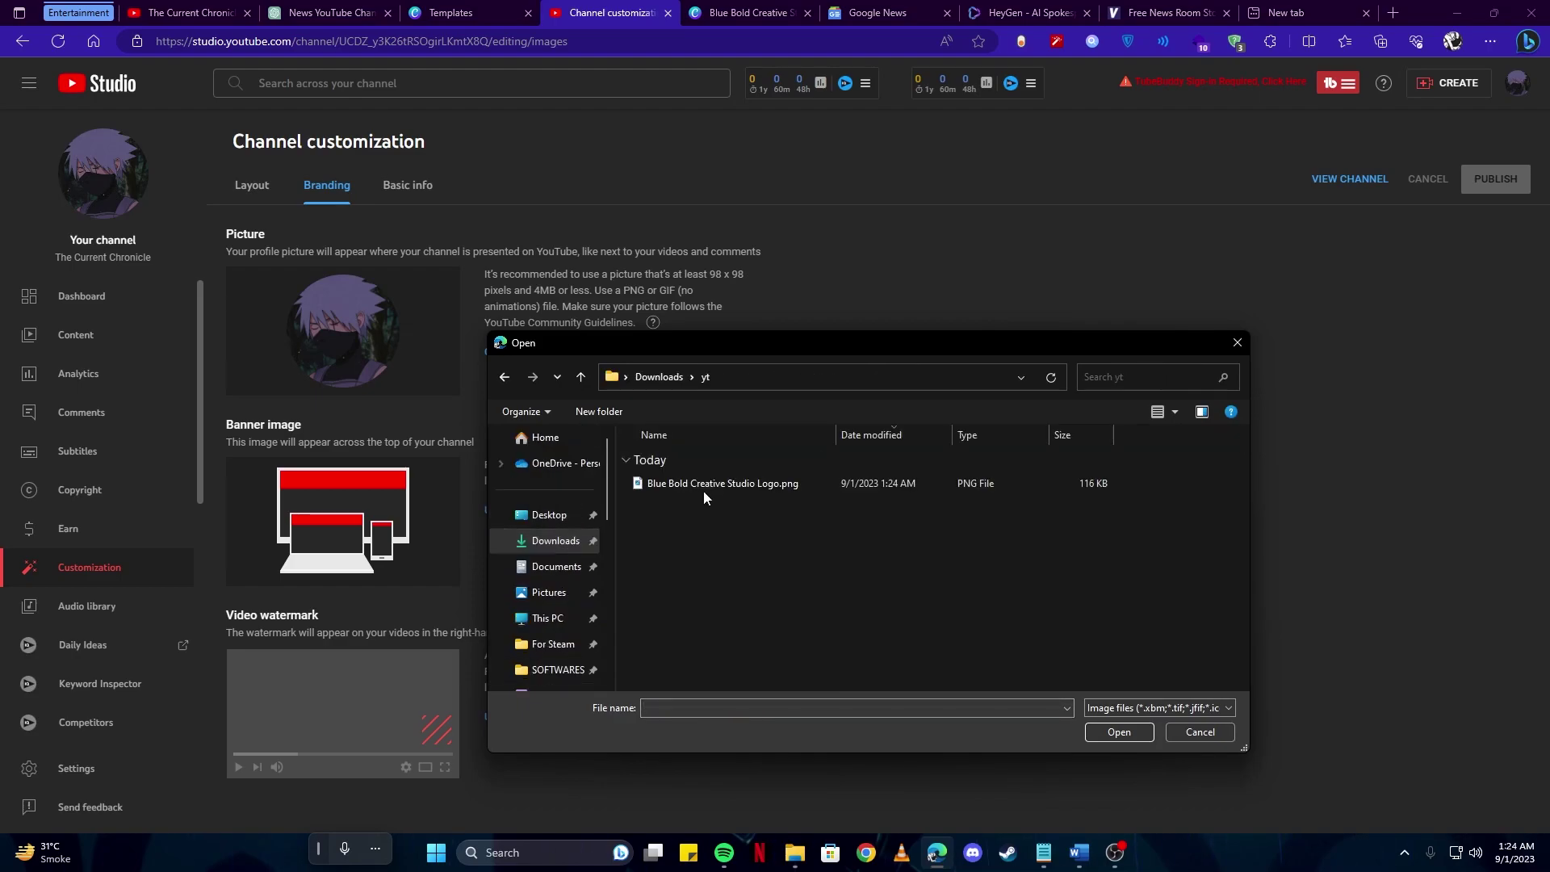
pyautogui.click(704, 489)
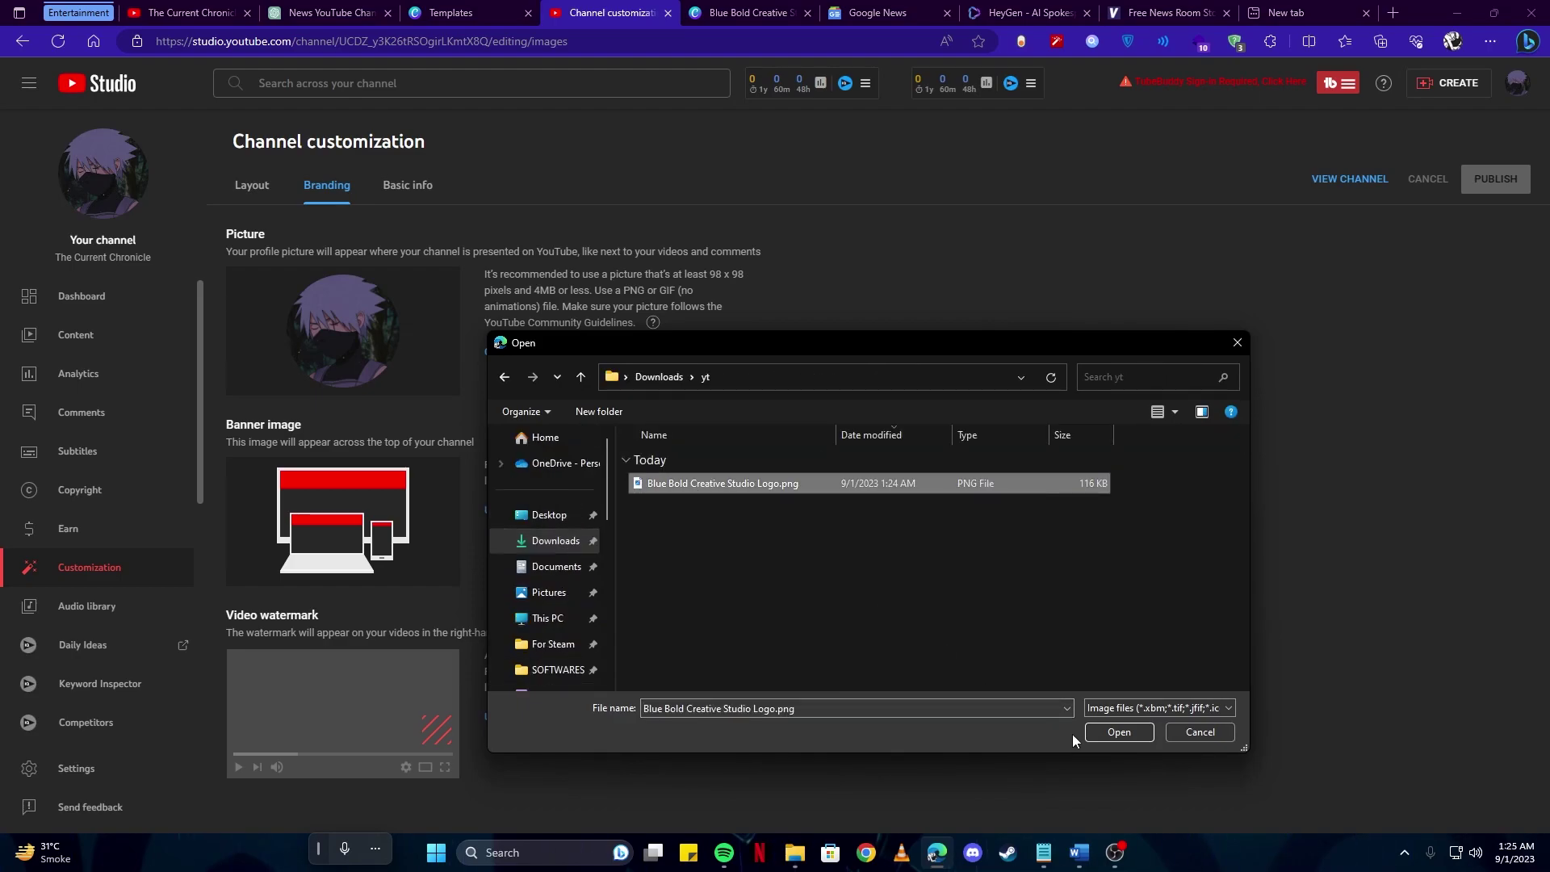
pyautogui.click(1117, 735)
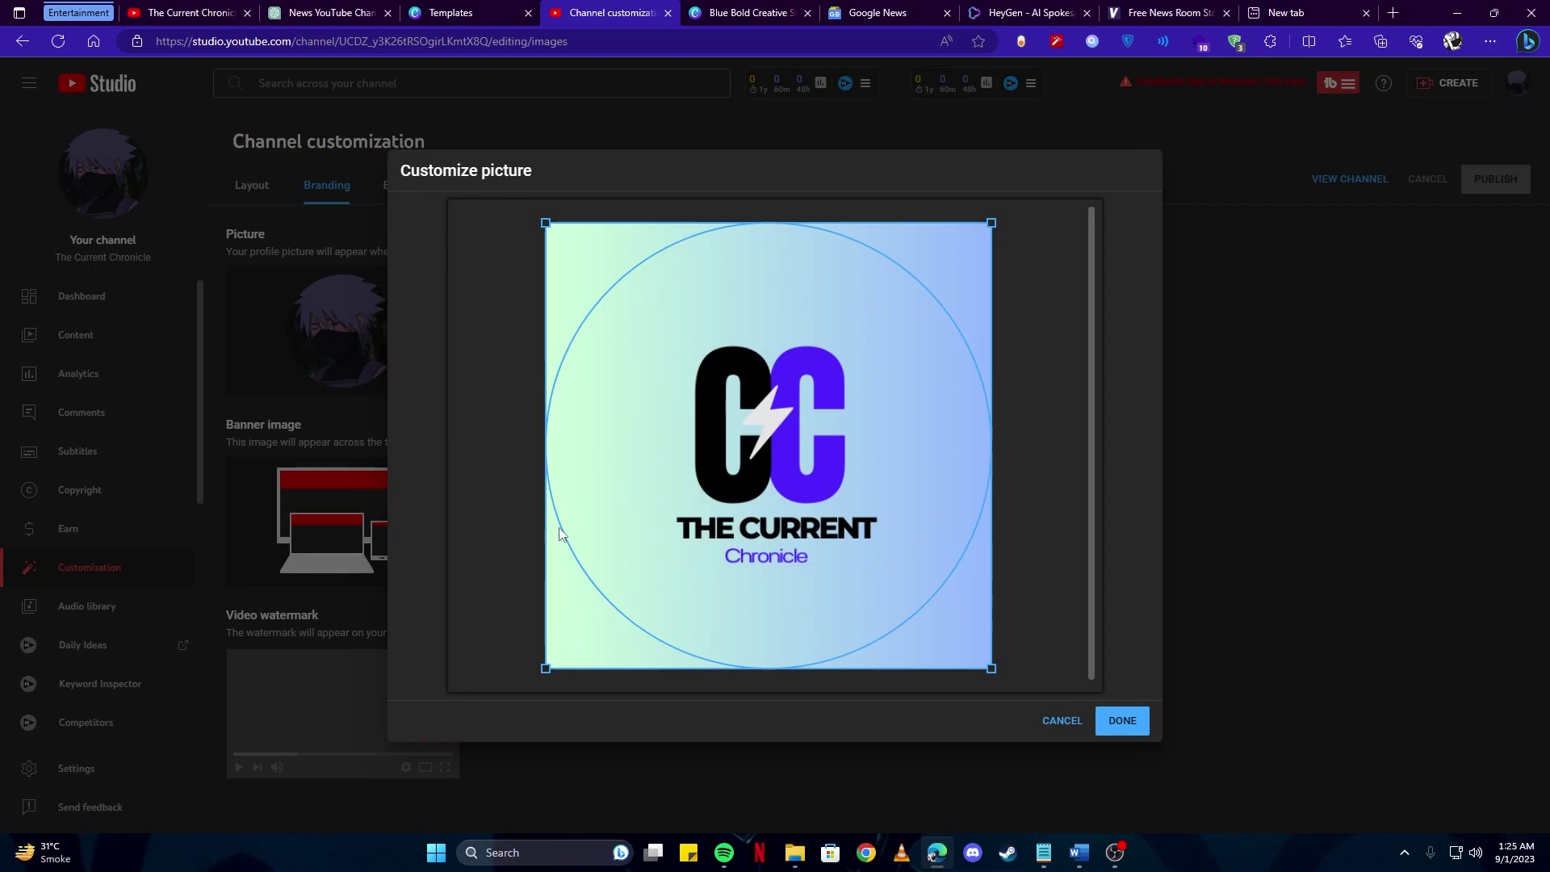
pyautogui.click(1122, 721)
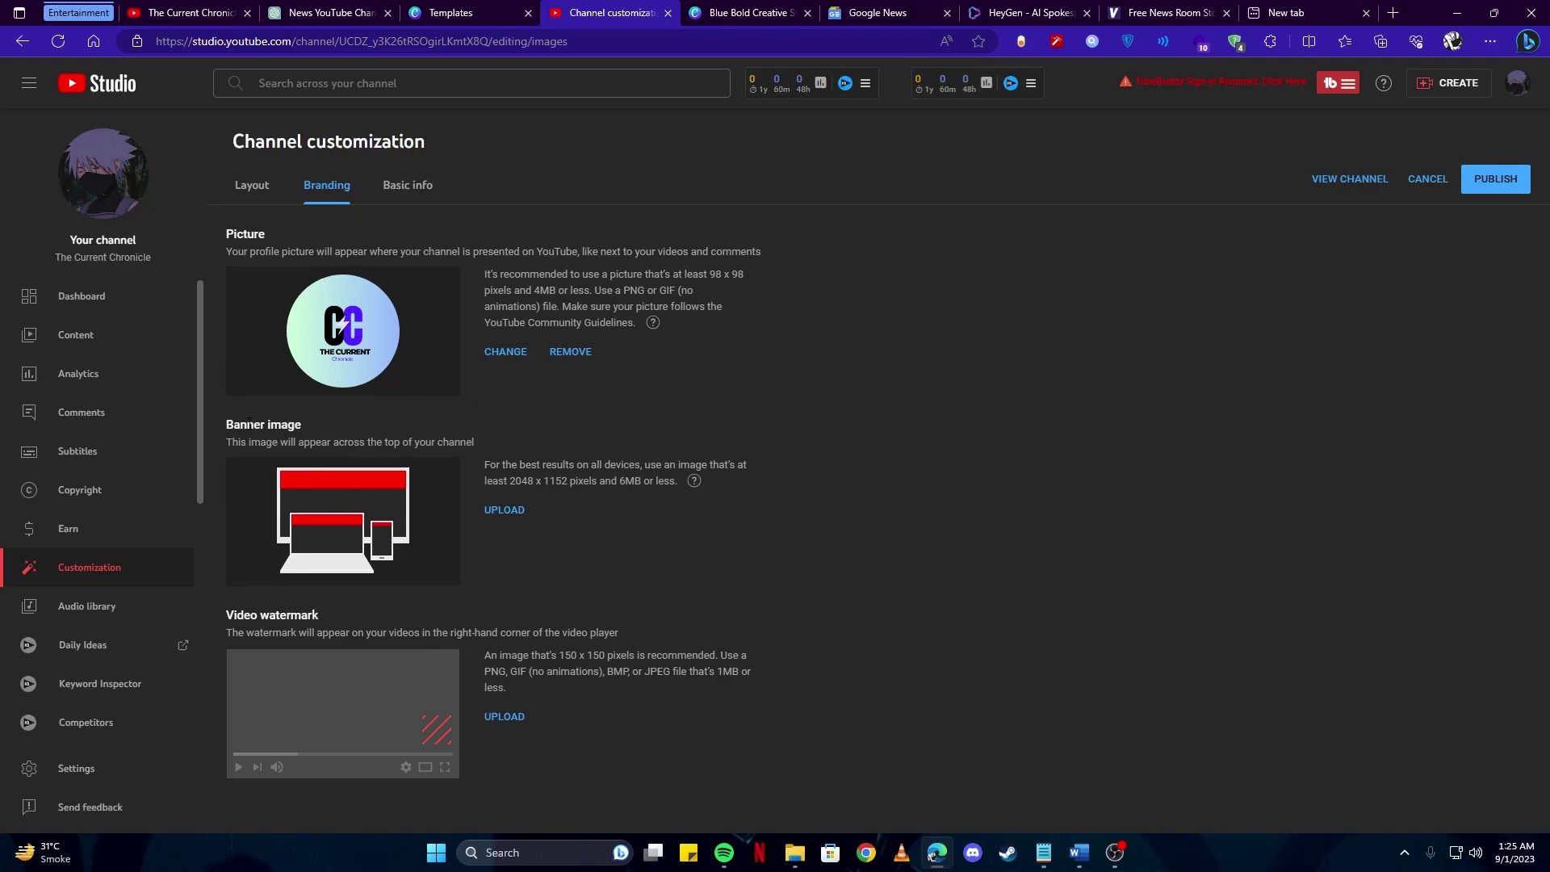
# - Go to the Canva home page and search templates for 'news channel banner'
pyautogui.click(735, 6)
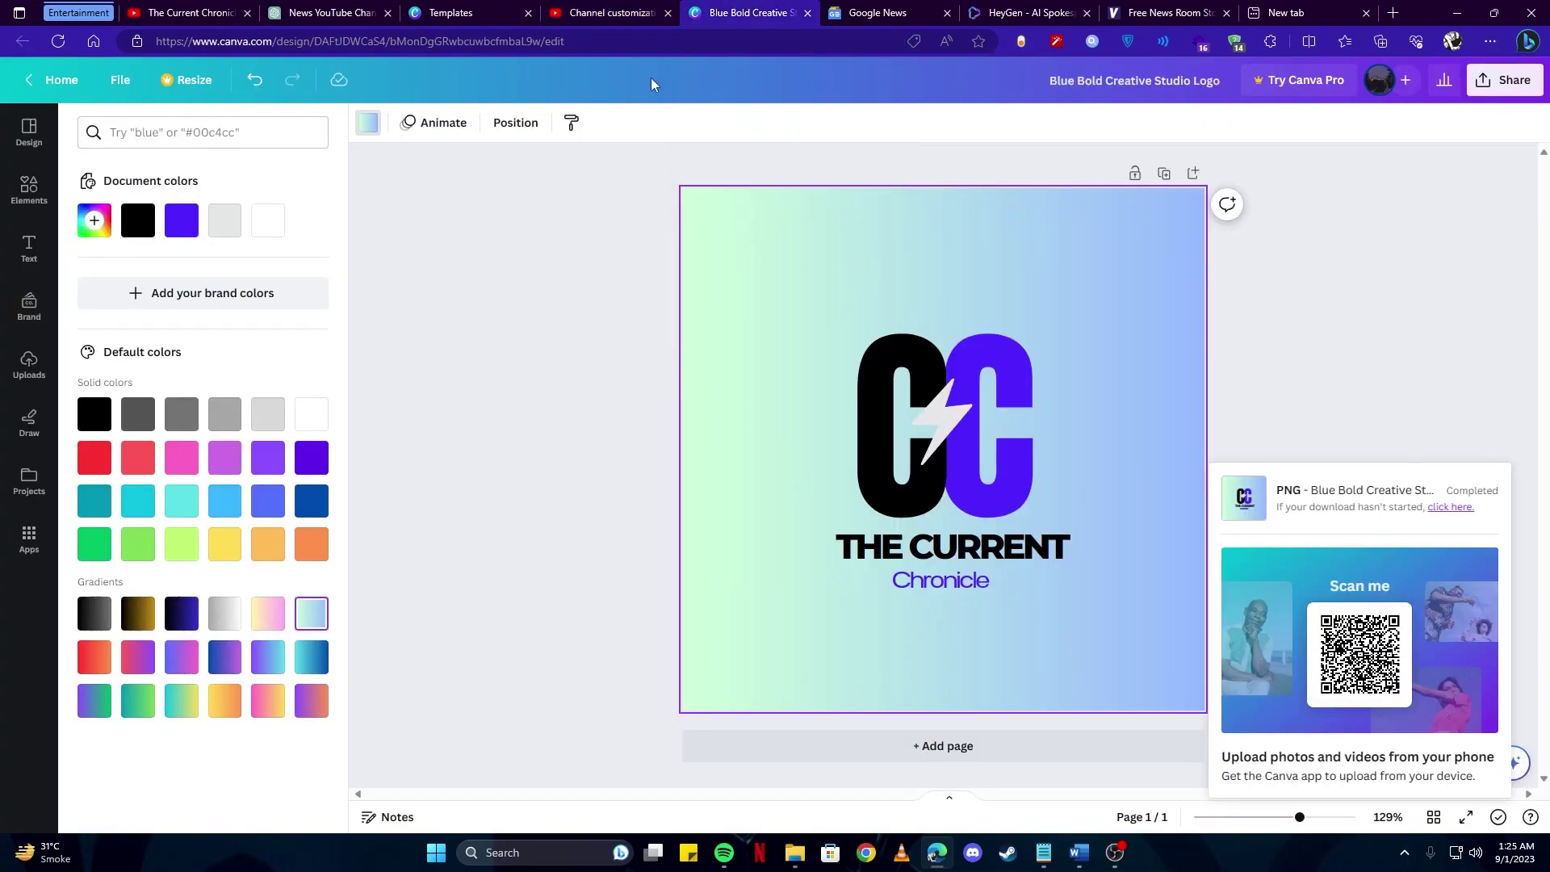
pyautogui.moveTo(565, 41); pyautogui.dragTo(254, 46)
pyautogui.press('BackSpace')
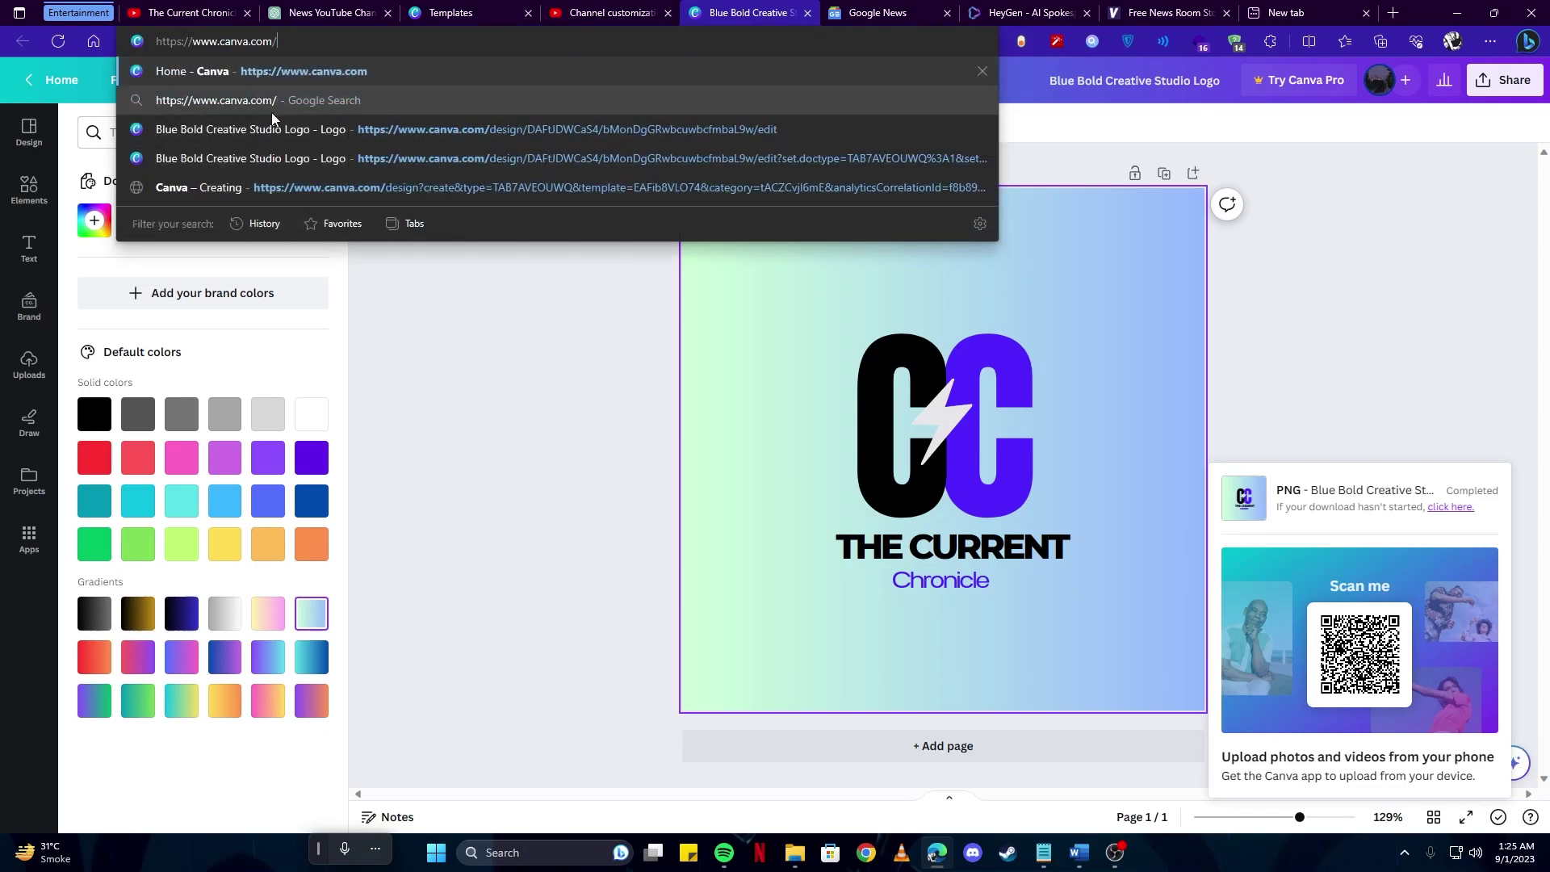
pyautogui.press('Return')
pyautogui.click(764, 225)
pyautogui.write('new')
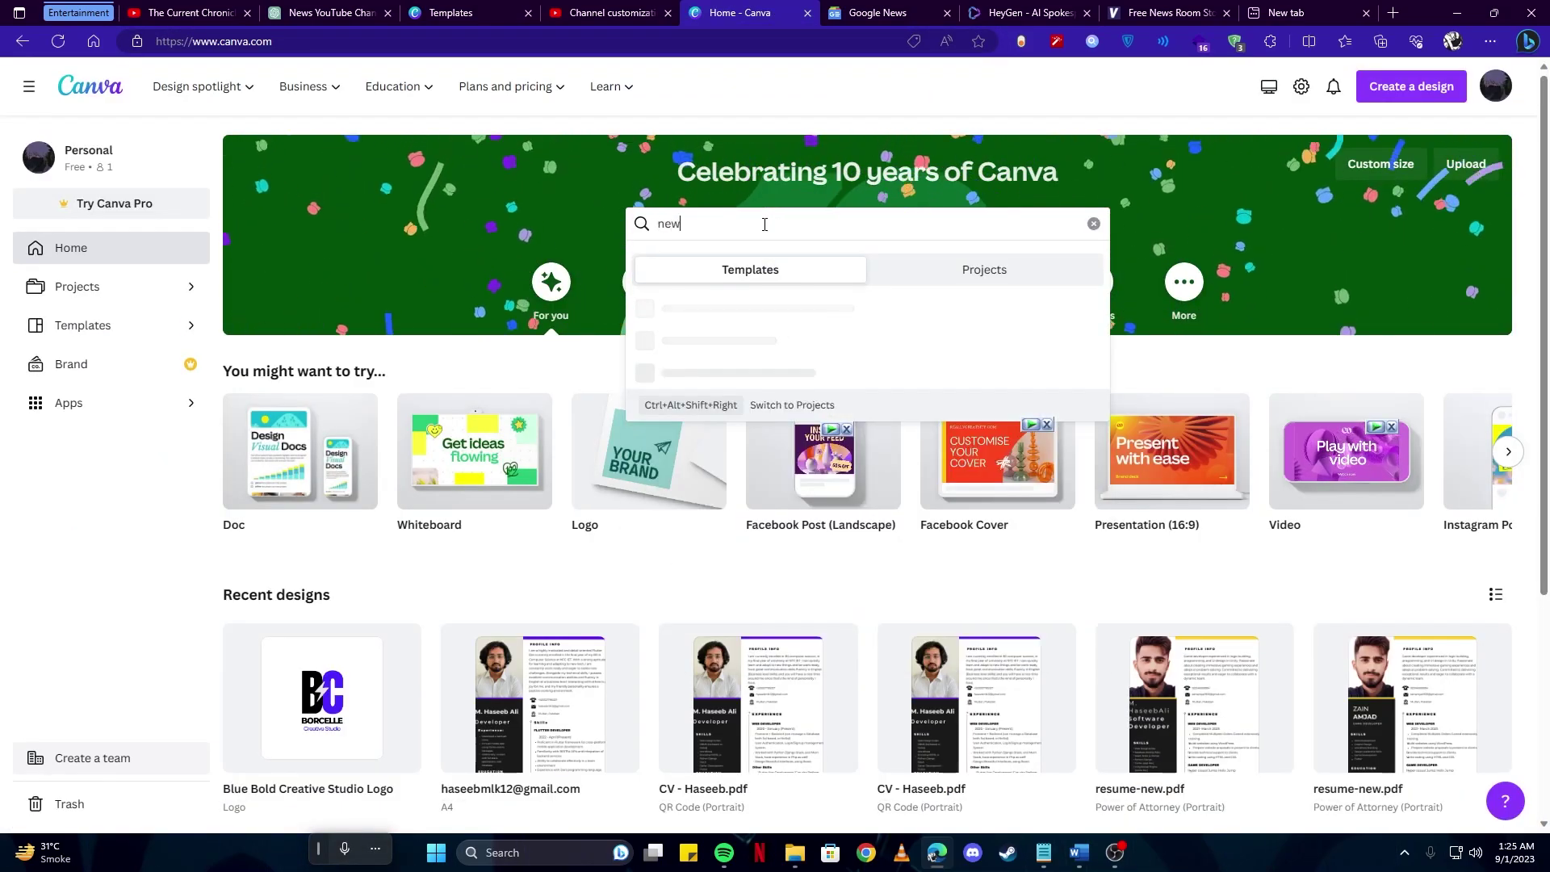
pyautogui.write('s channel banner')
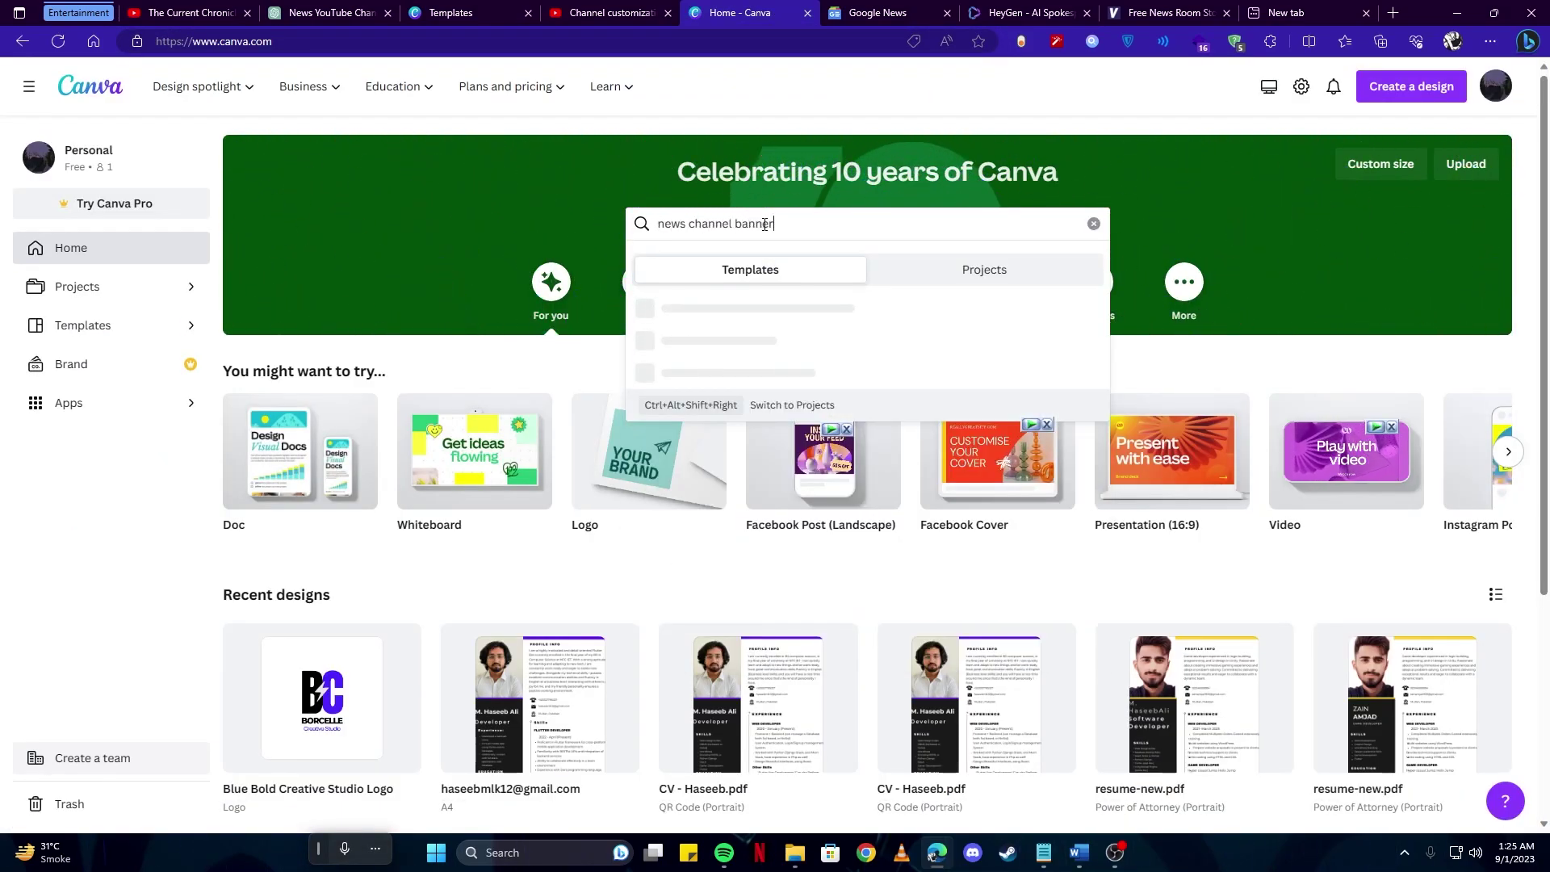
pyautogui.press('Return')
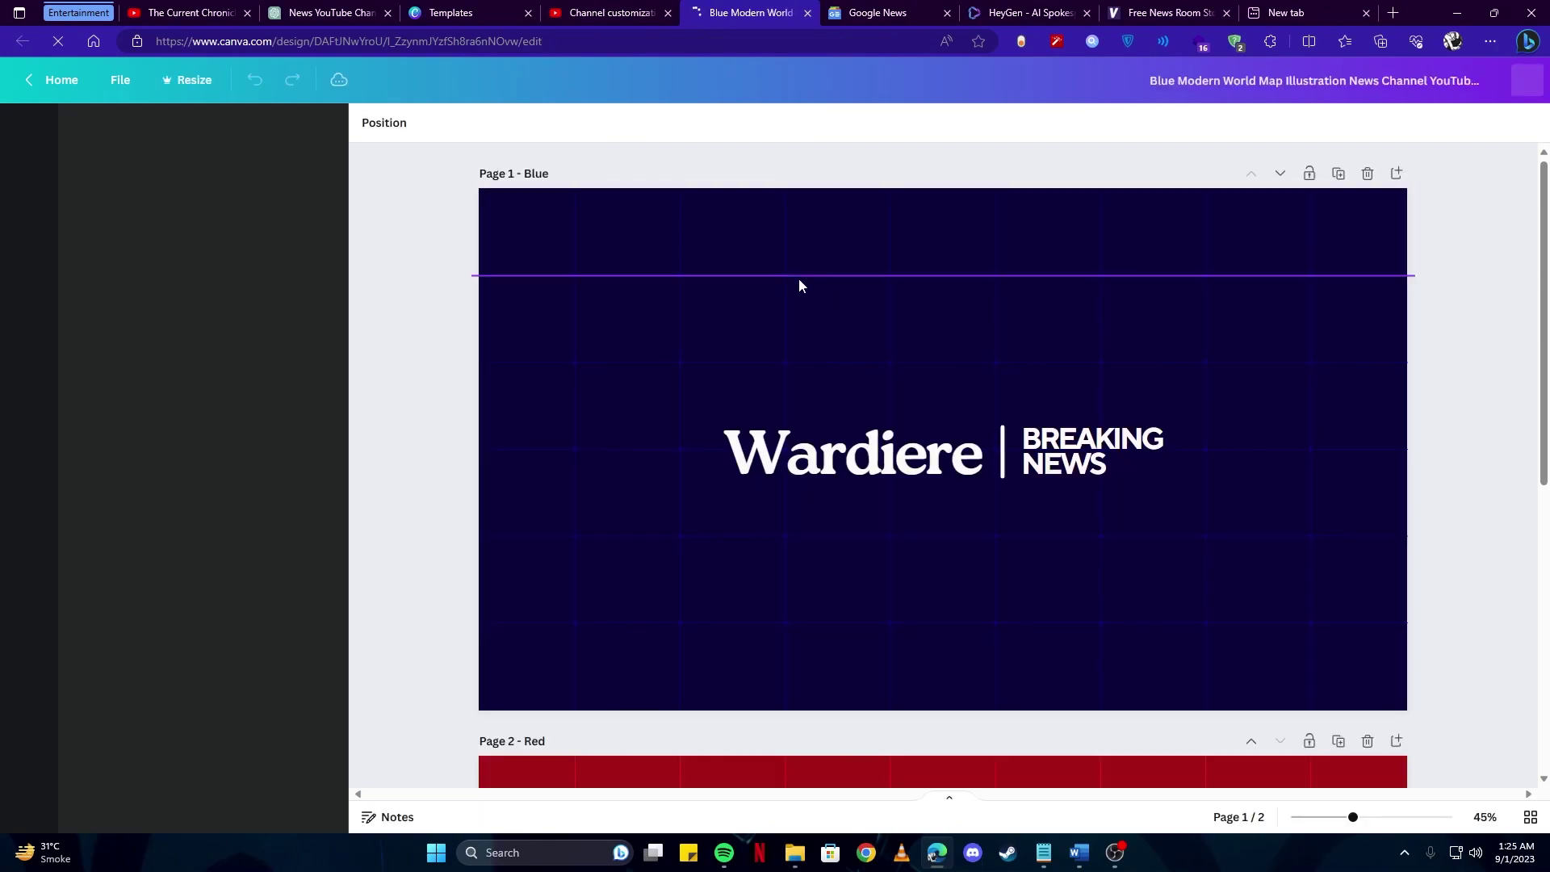
# - Change the Wardiere title to 'THE CURRENT' and widen it to fit one line
pyautogui.click(849, 463)
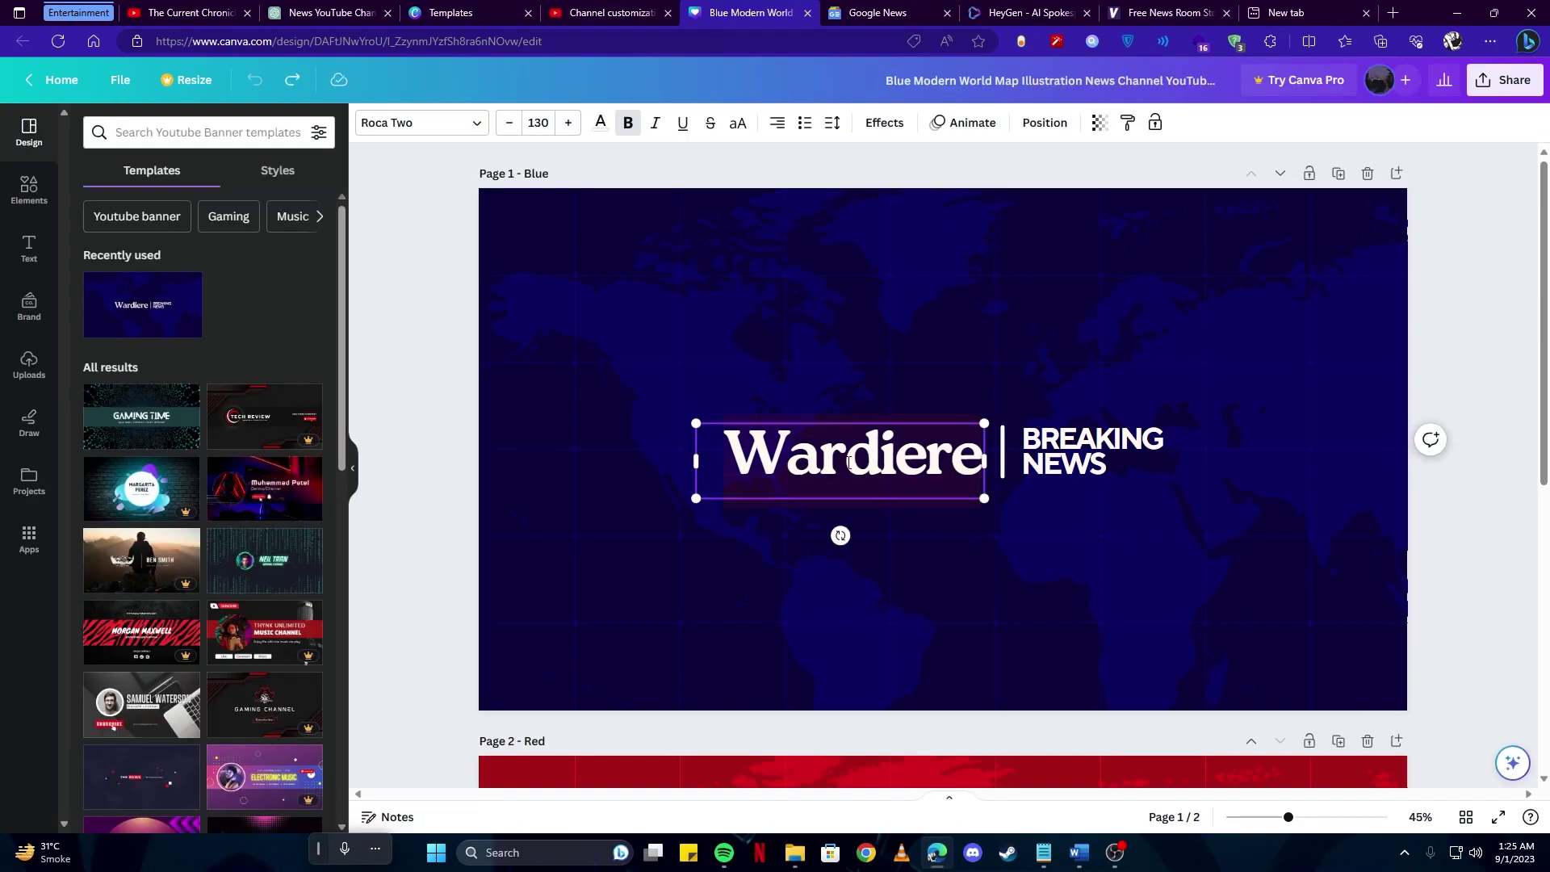
pyautogui.write('THE CURRE')
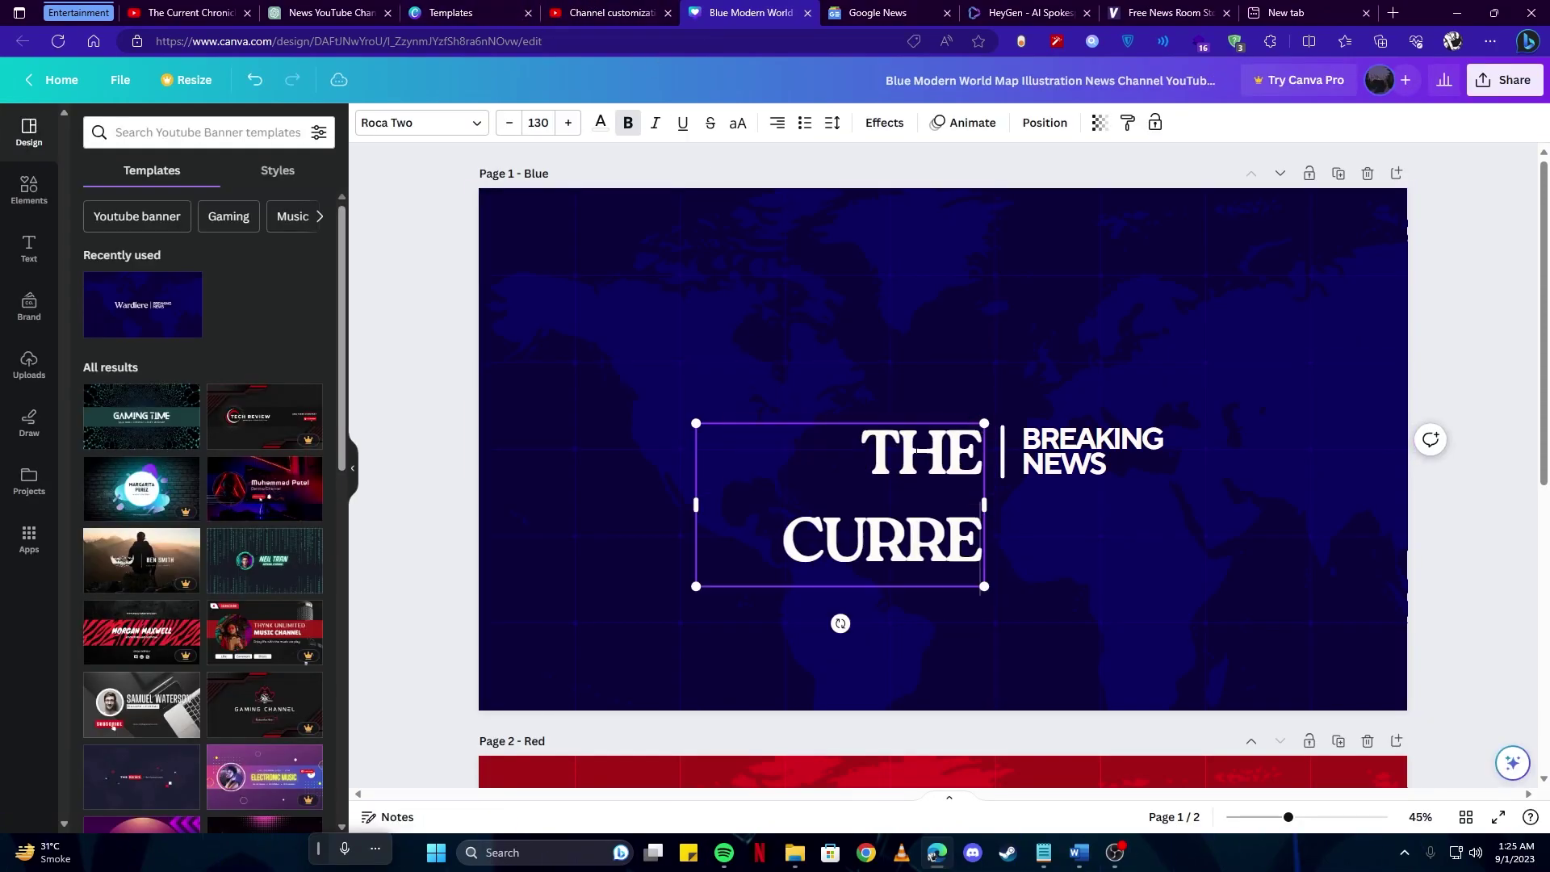
pyautogui.write('NT')
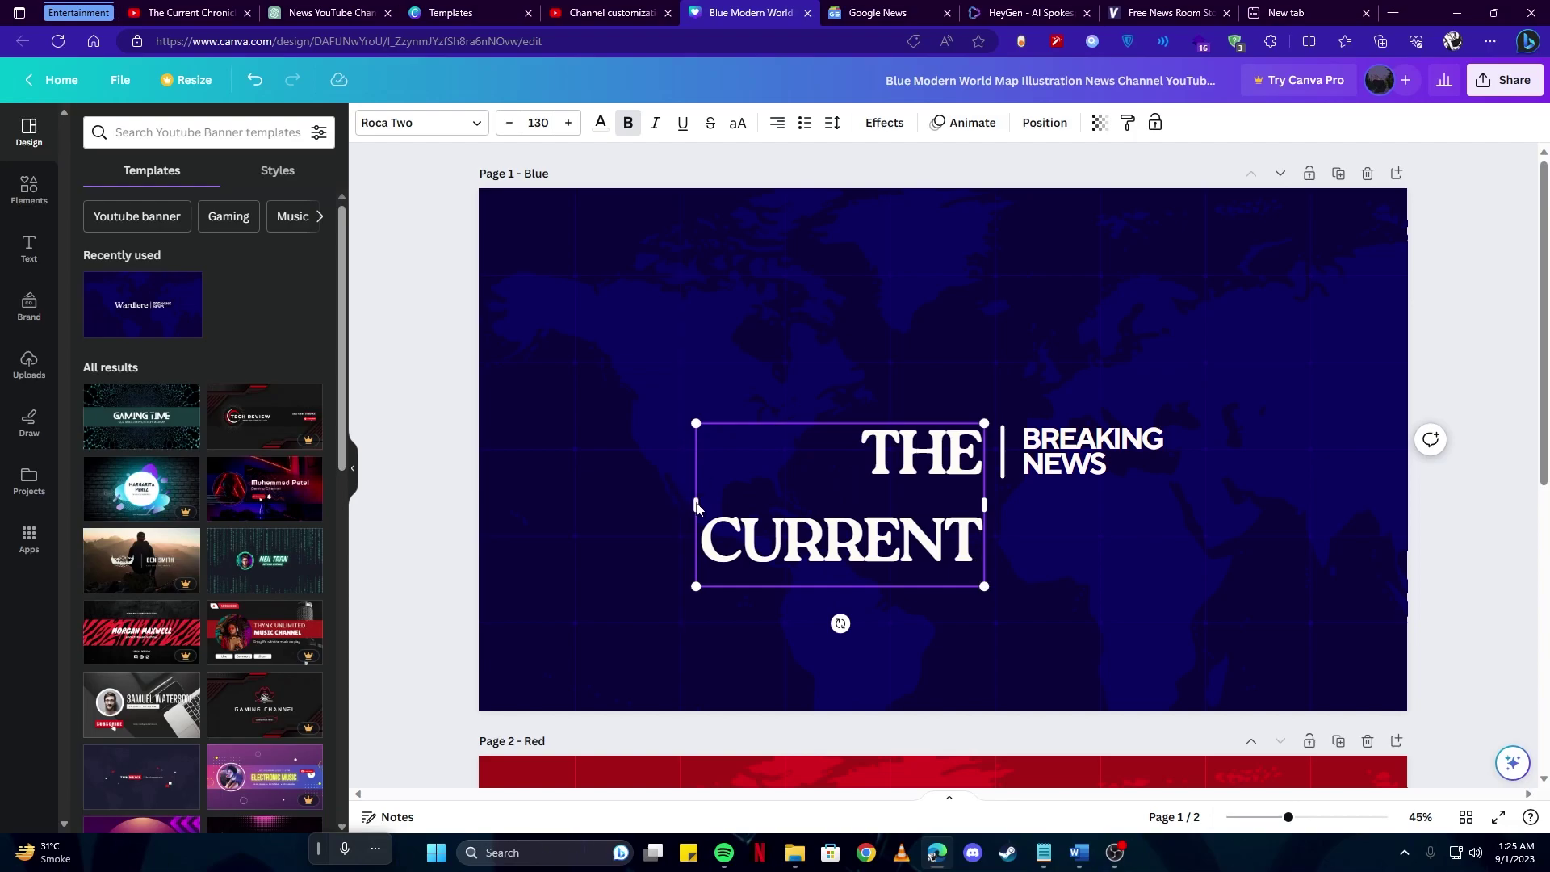
pyautogui.moveTo(696, 503); pyautogui.dragTo(557, 505)
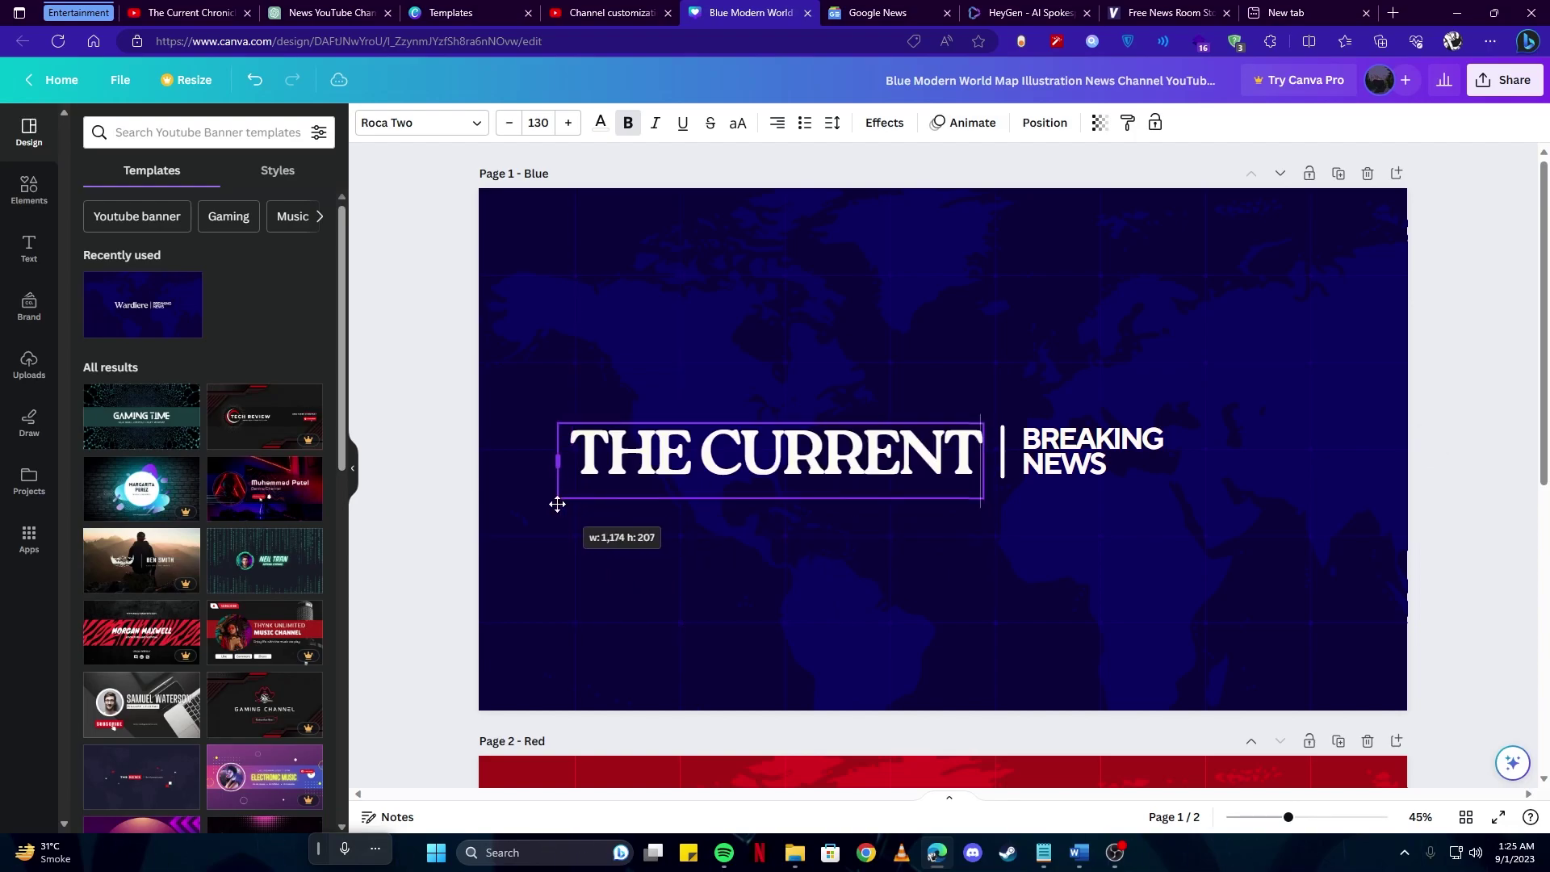
# - Replace the BREAKING NEWS text with the pasted word 'CHRONICLE'
pyautogui.click(1092, 457)
pyautogui.doubleClick(1097, 460)
pyautogui.press('BackSpace')
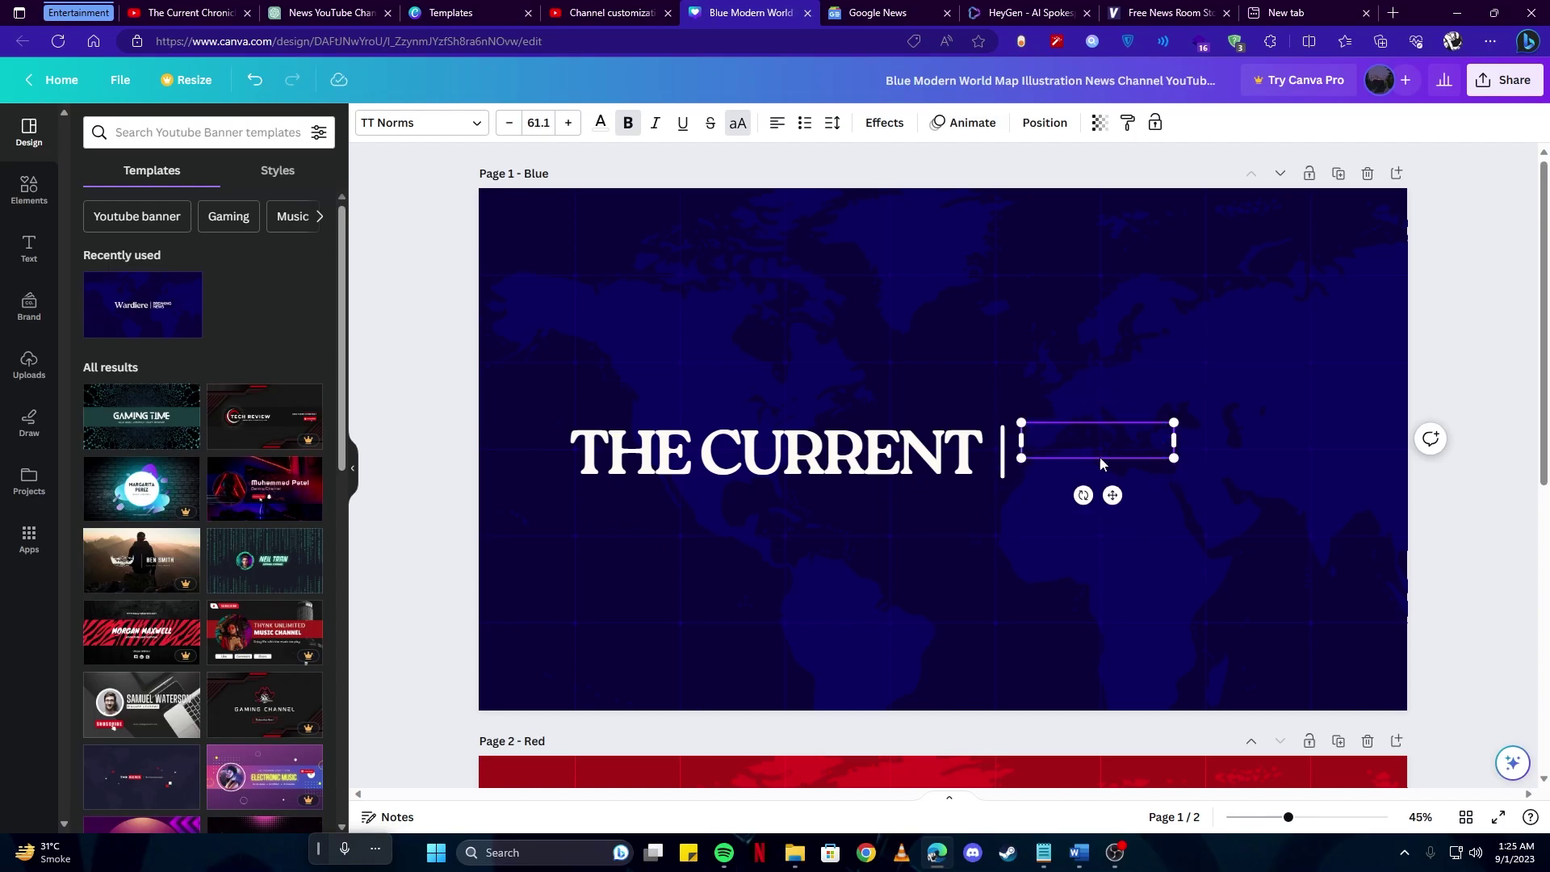
pyautogui.write('CHRONICLE')
pyautogui.click(1073, 506)
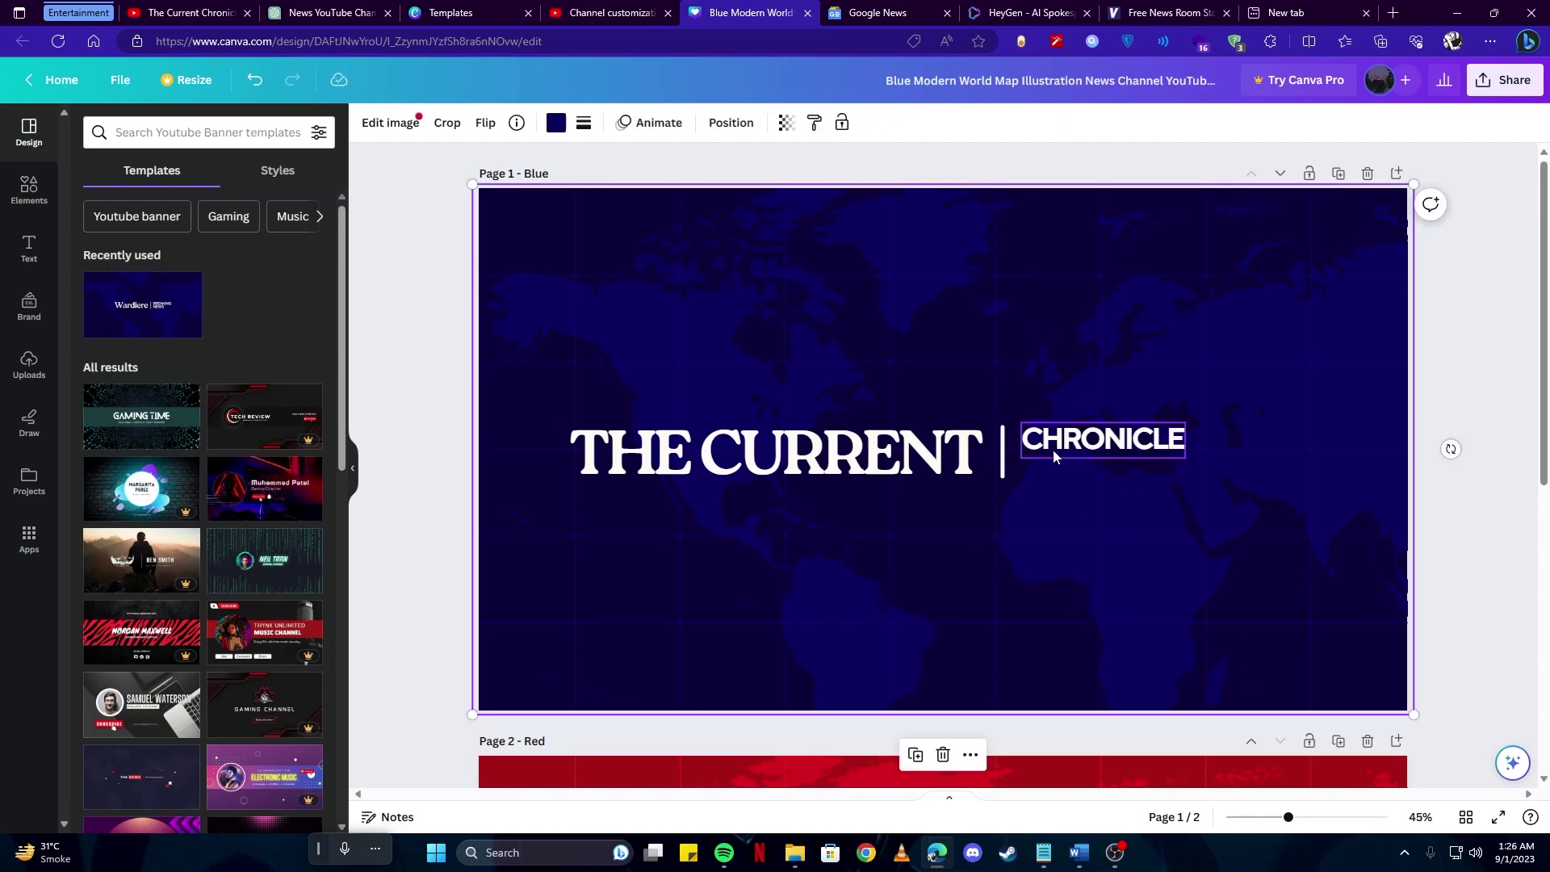
# - Duplicate CHRONICLE, place the copy just below it and retype it as 'NEWS'
pyautogui.click(1054, 457)
pyautogui.hotkey('ctrl', 'd')
pyautogui.moveTo(1080, 455); pyautogui.dragTo(1074, 466)
pyautogui.doubleClick(1075, 473)
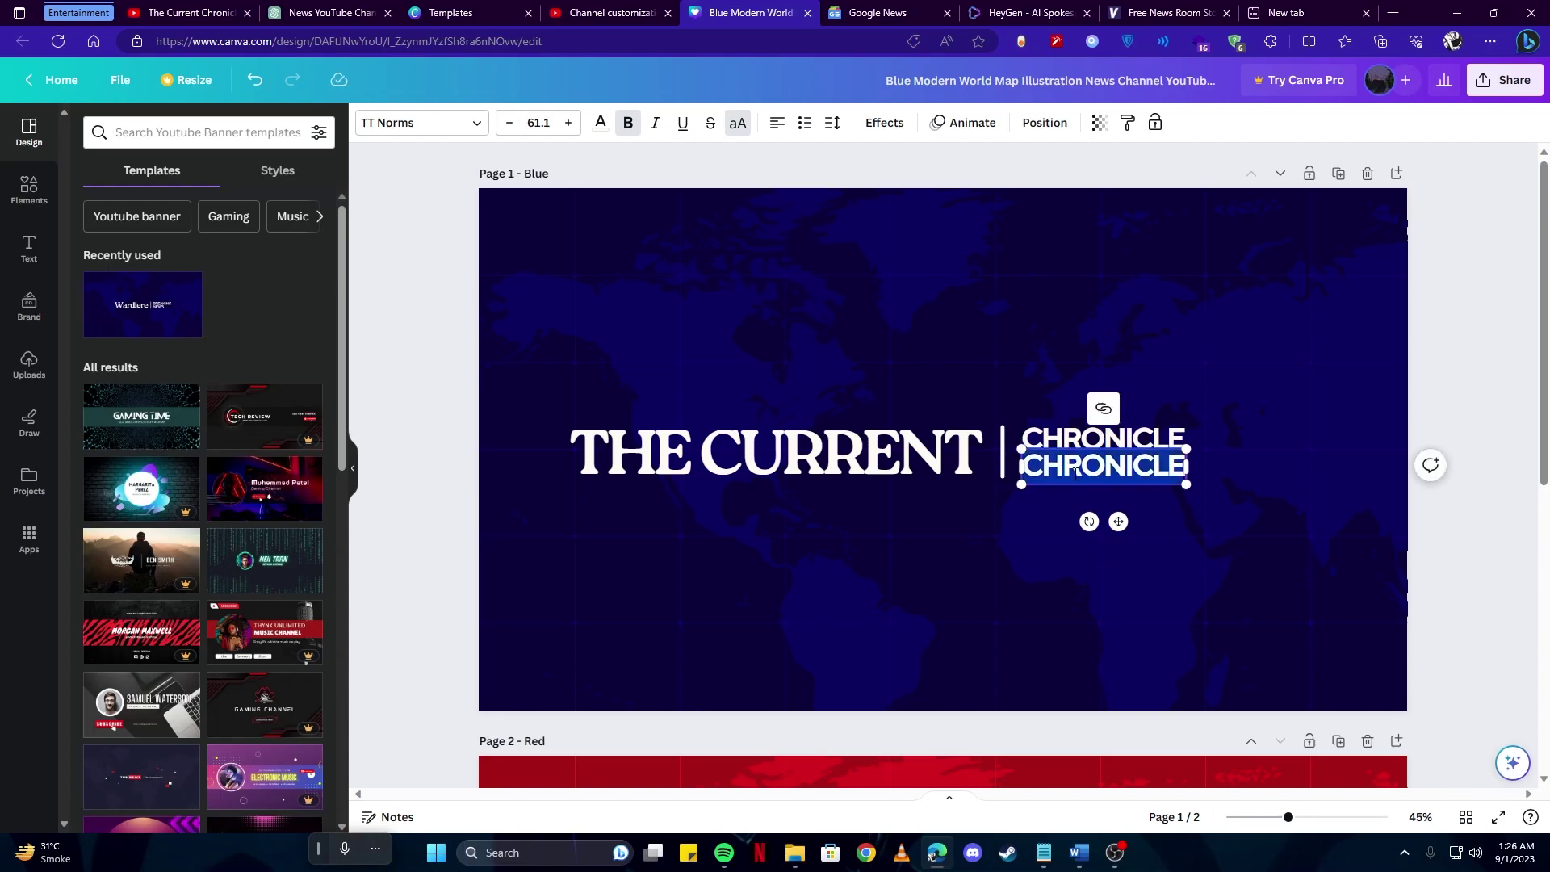
pyautogui.write('NEWS')
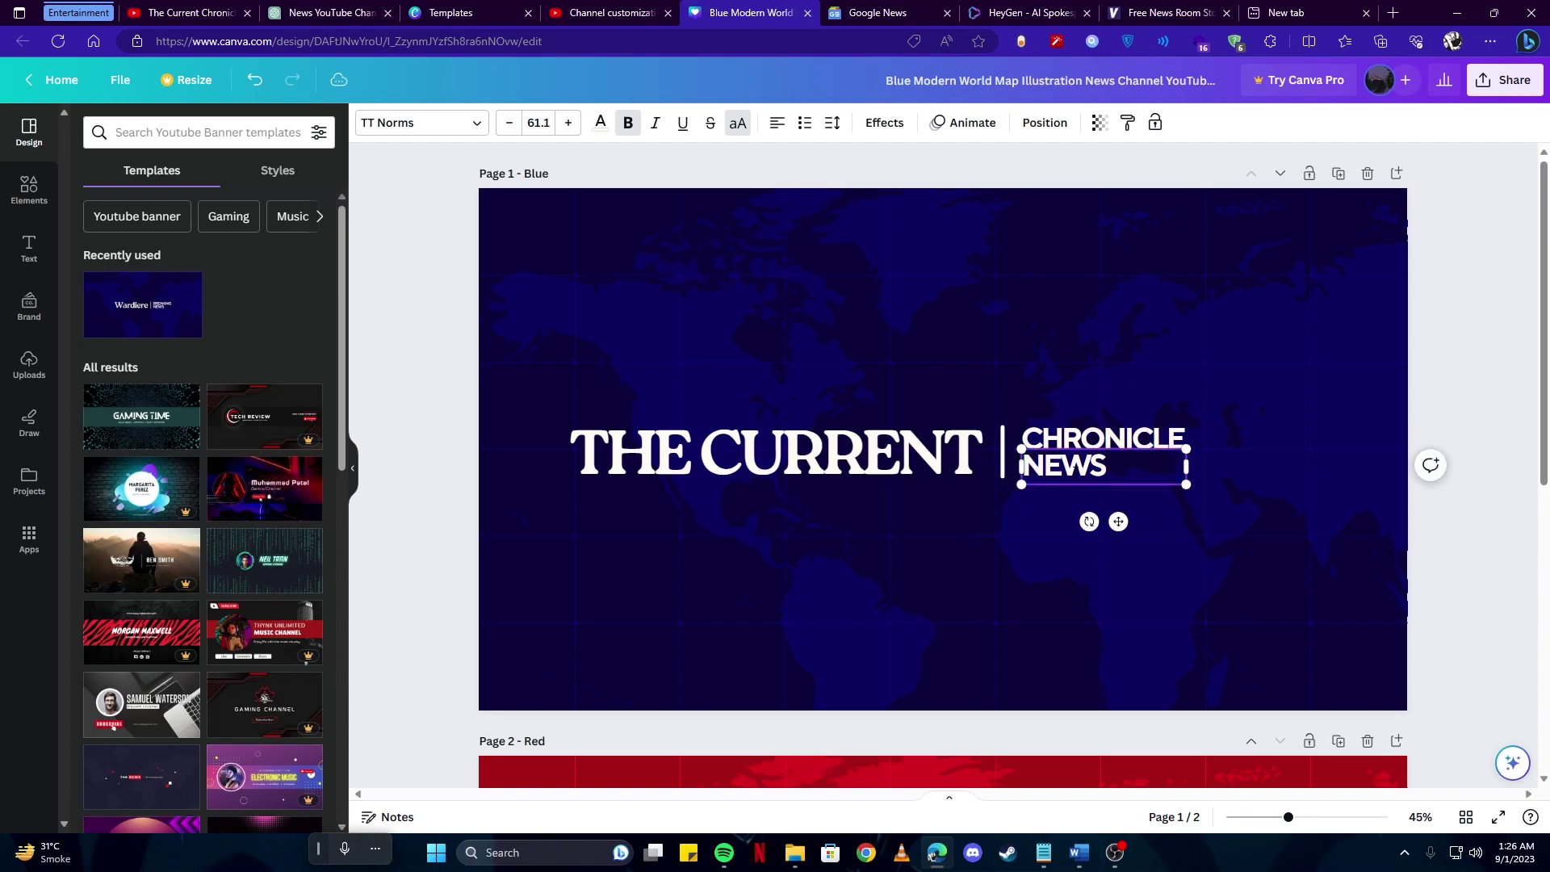
pyautogui.click(1056, 507)
pyautogui.click(1069, 477)
pyautogui.click(1369, 538)
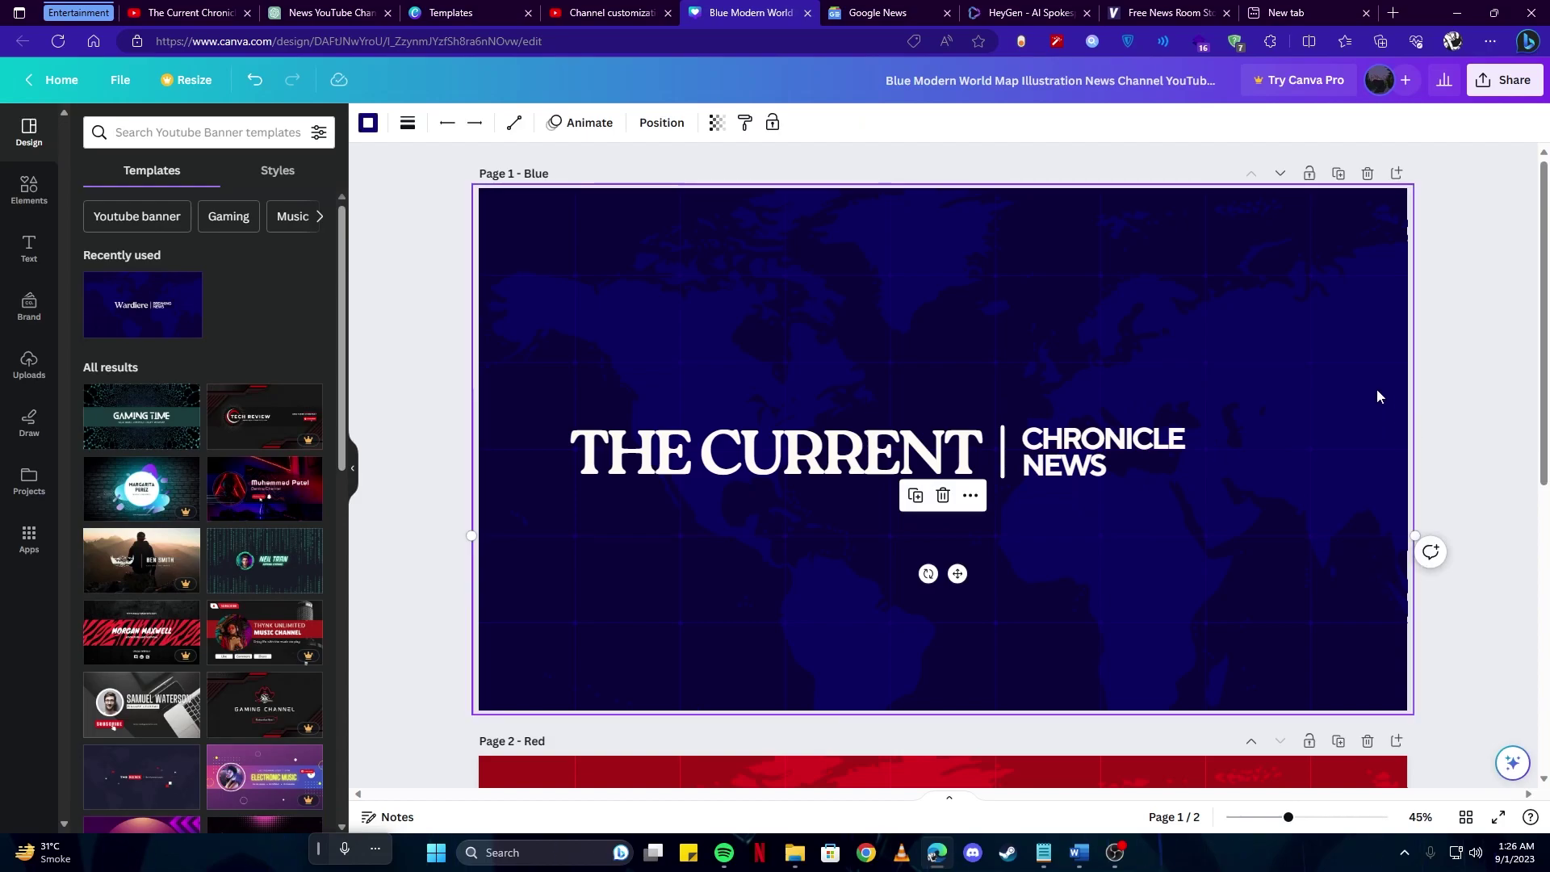
# - Download the banner as a ZIP and select Blue.png and Red.png in the archive
pyautogui.click(1504, 79)
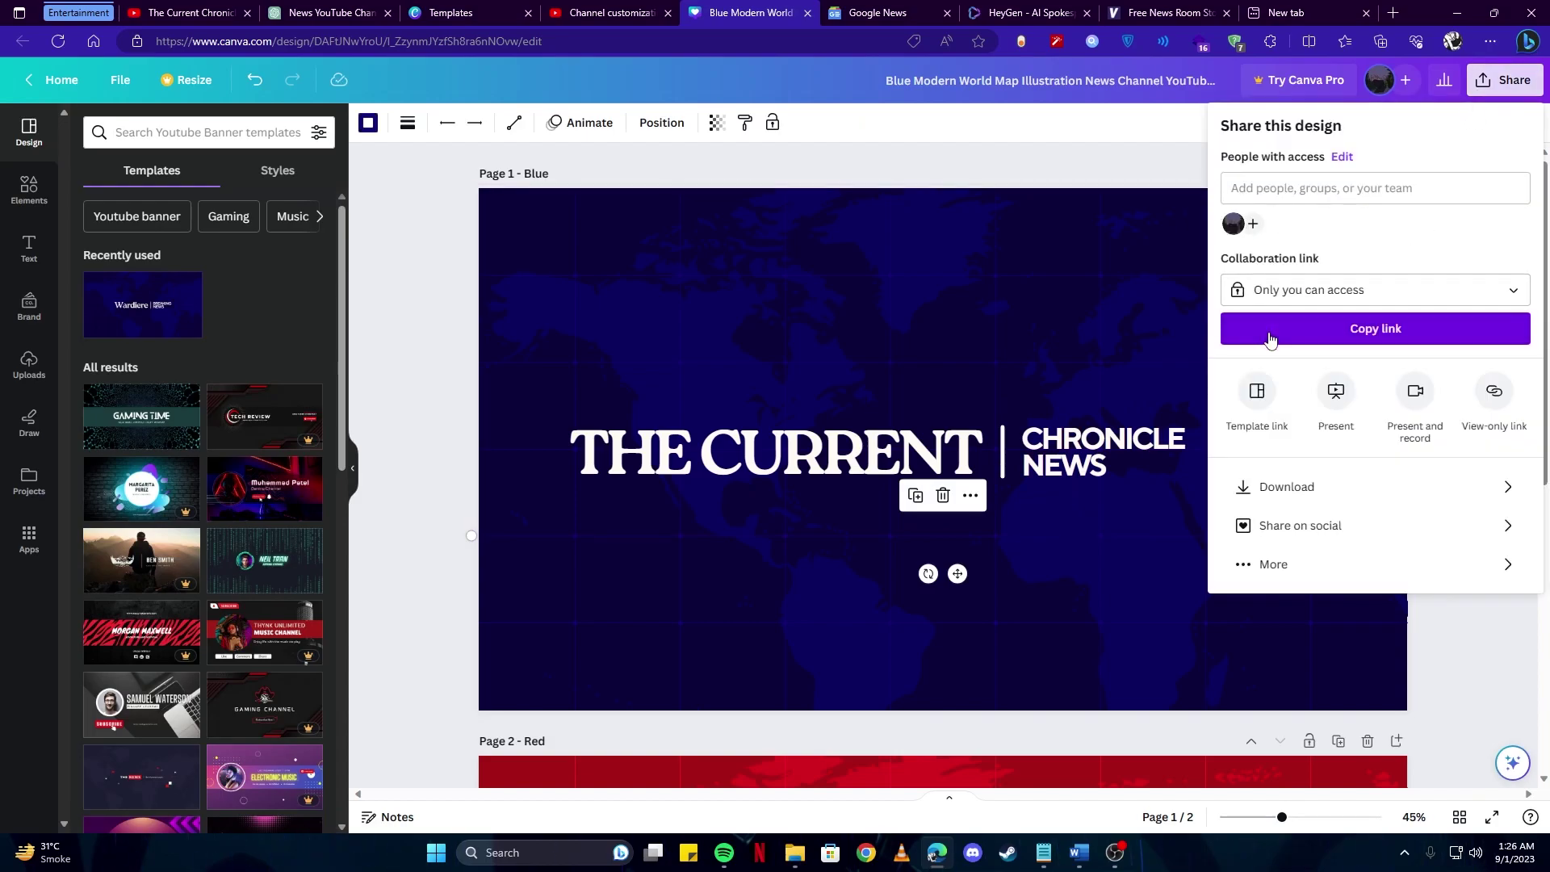
pyautogui.click(1287, 489)
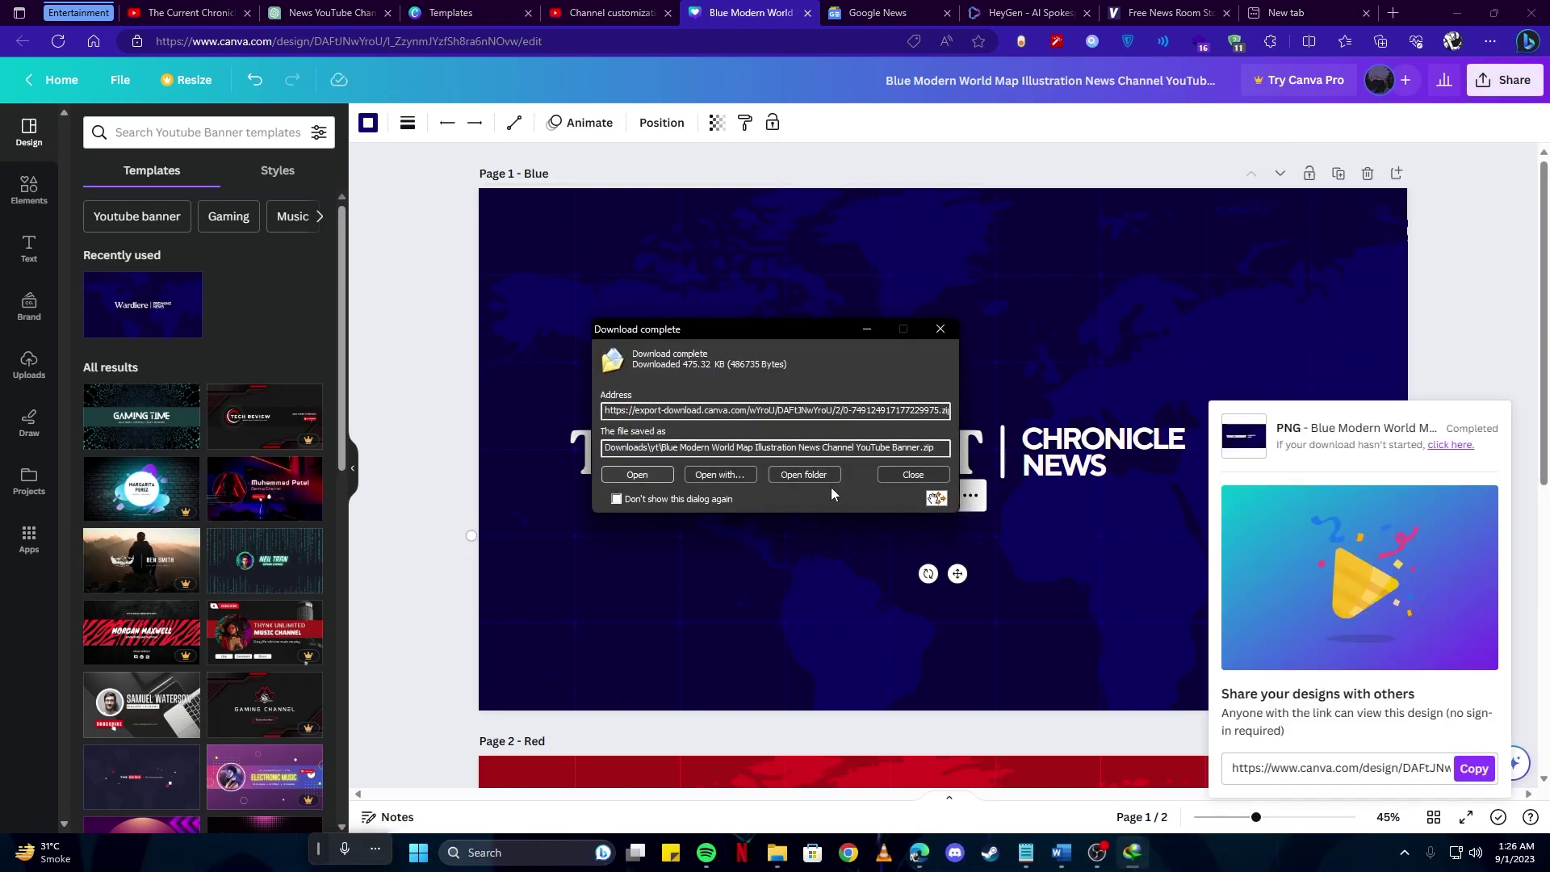
pyautogui.click(803, 475)
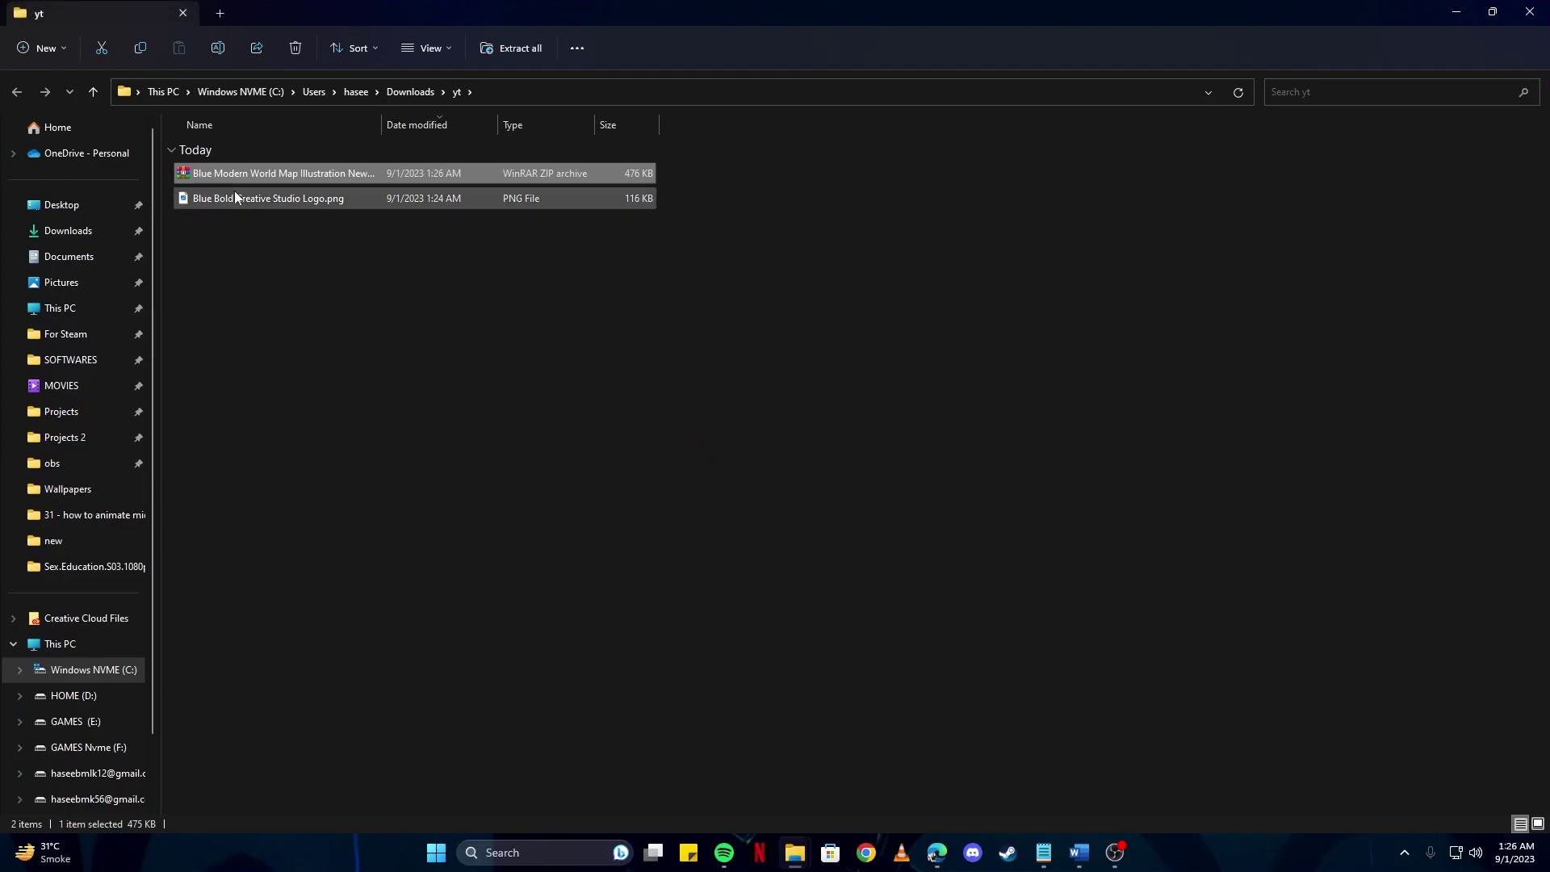
pyautogui.press('Return')
pyautogui.press('Return')
pyautogui.moveTo(305, 433); pyautogui.dragTo(280, 363)
pyautogui.hotkey('alt', 'Tab')
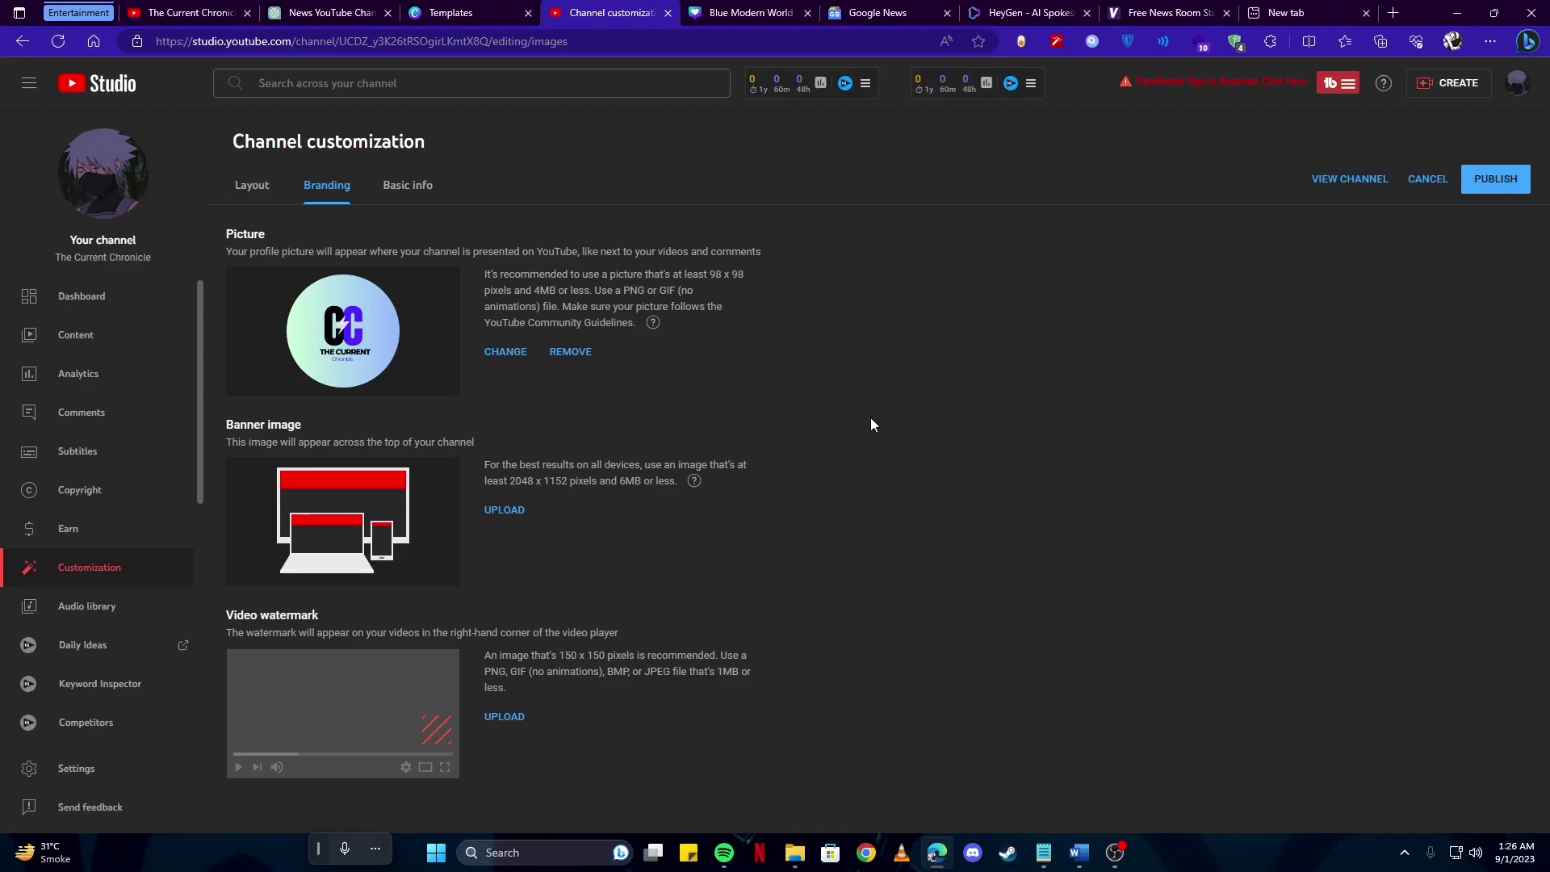
# - Upload Blue.png as the channel banner image
pyautogui.click(508, 510)
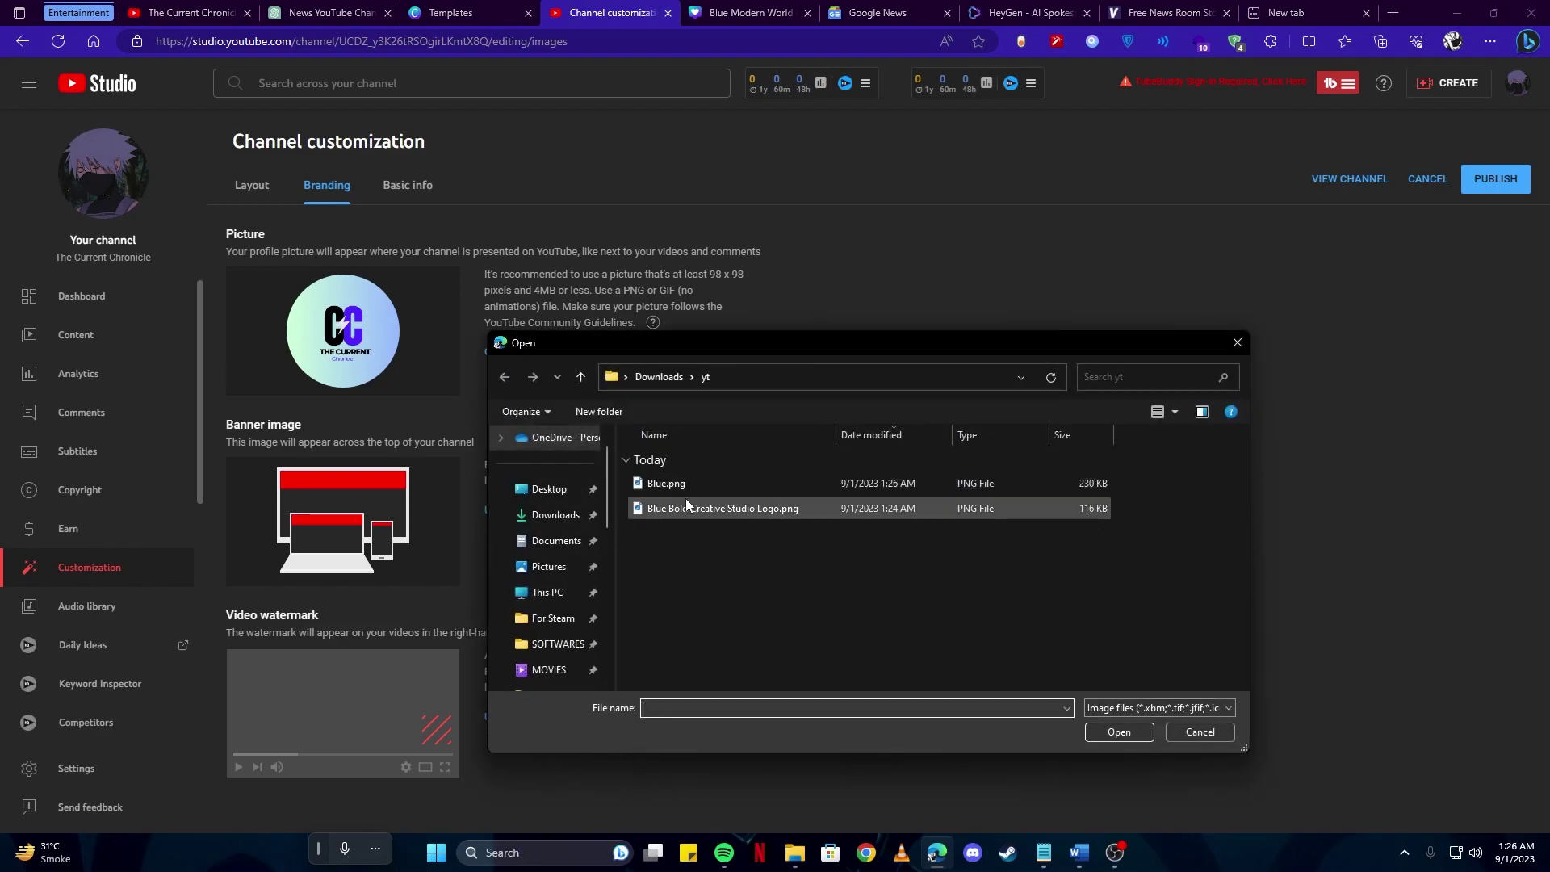
pyautogui.click(855, 572)
pyautogui.scroll(3, 855, 572)
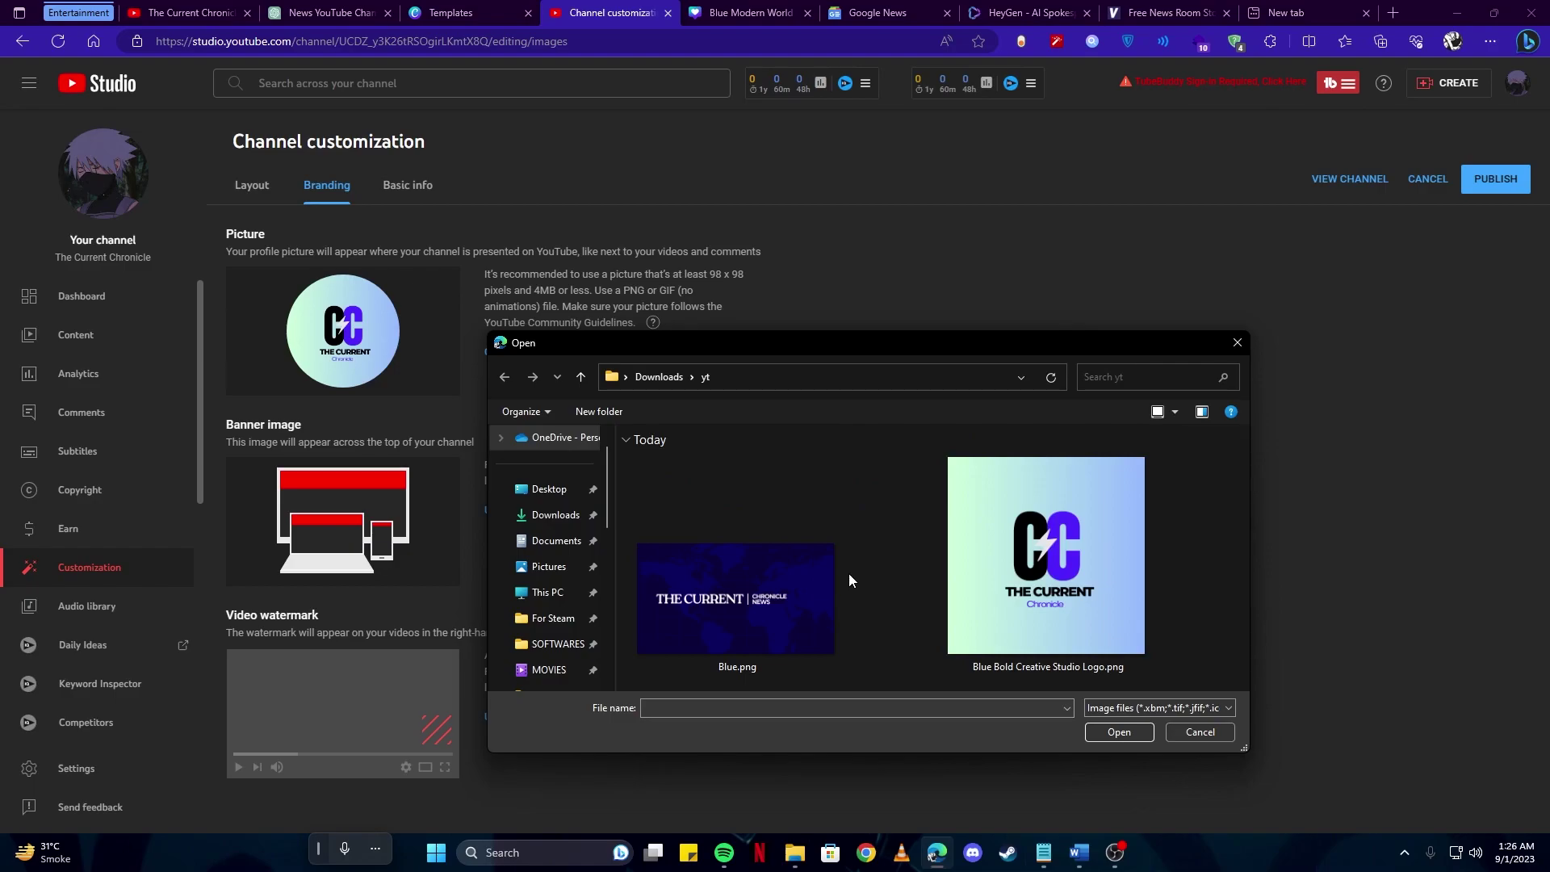
pyautogui.click(840, 575)
pyautogui.click(1119, 732)
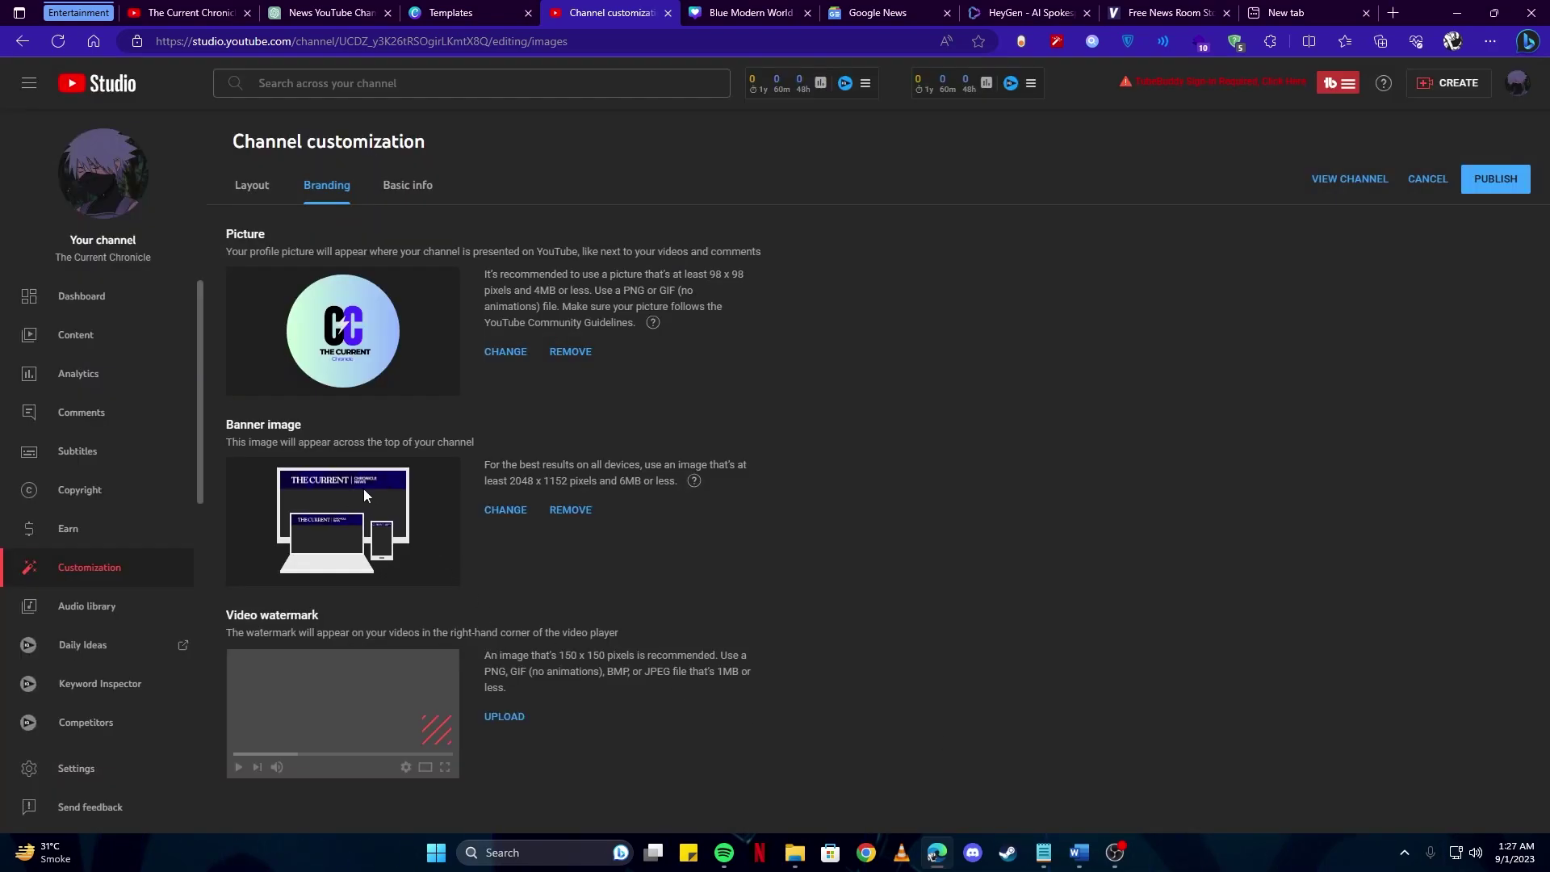
# - Set the CC logo as the video watermark
pyautogui.click(504, 717)
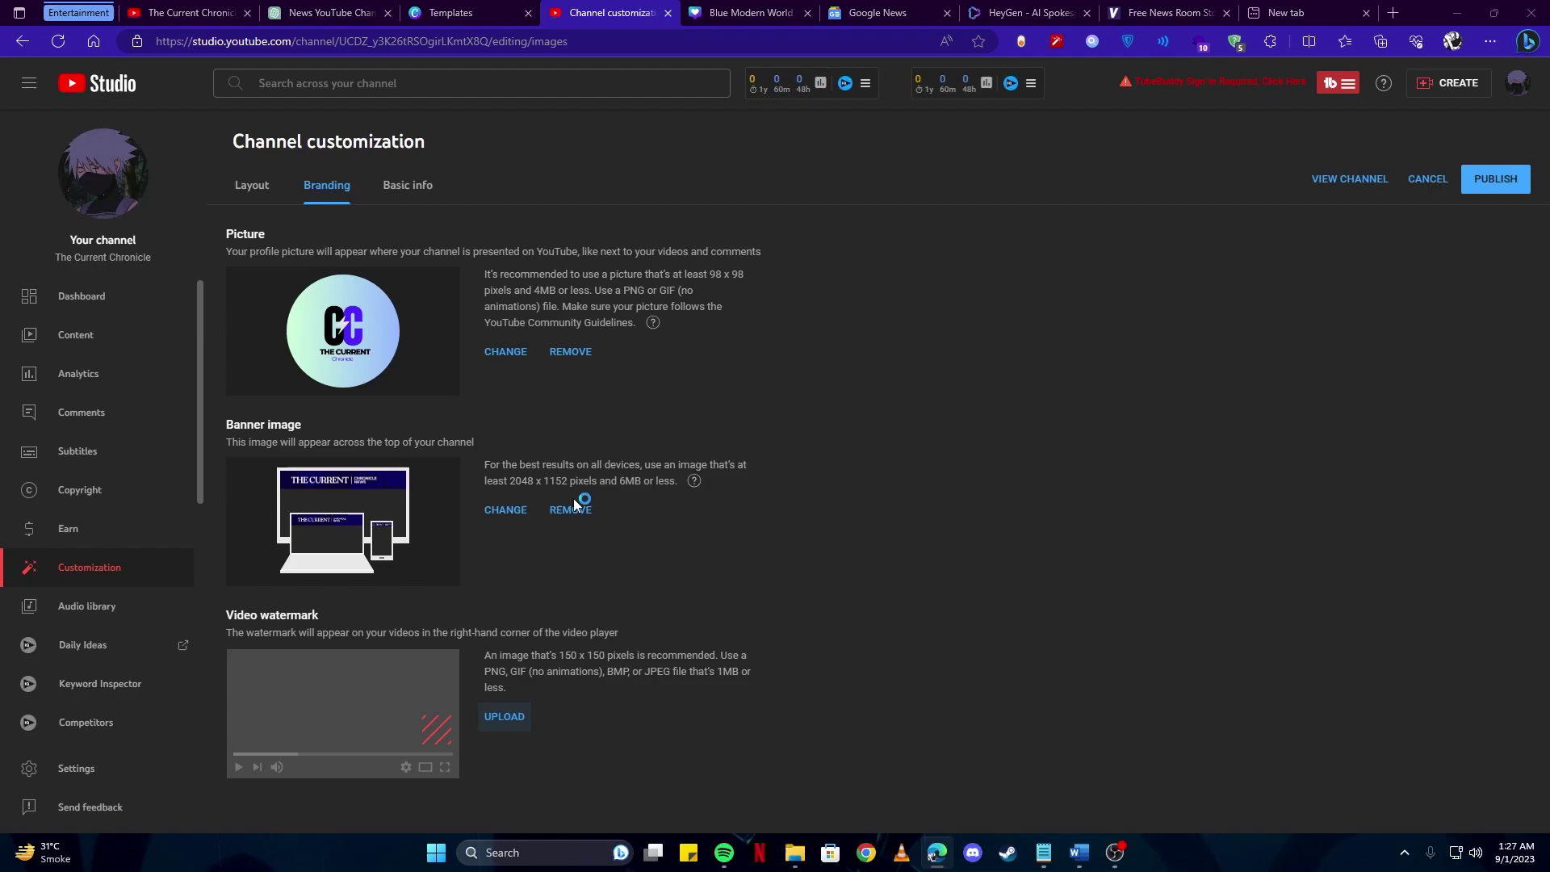
pyautogui.doubleClick(1047, 577)
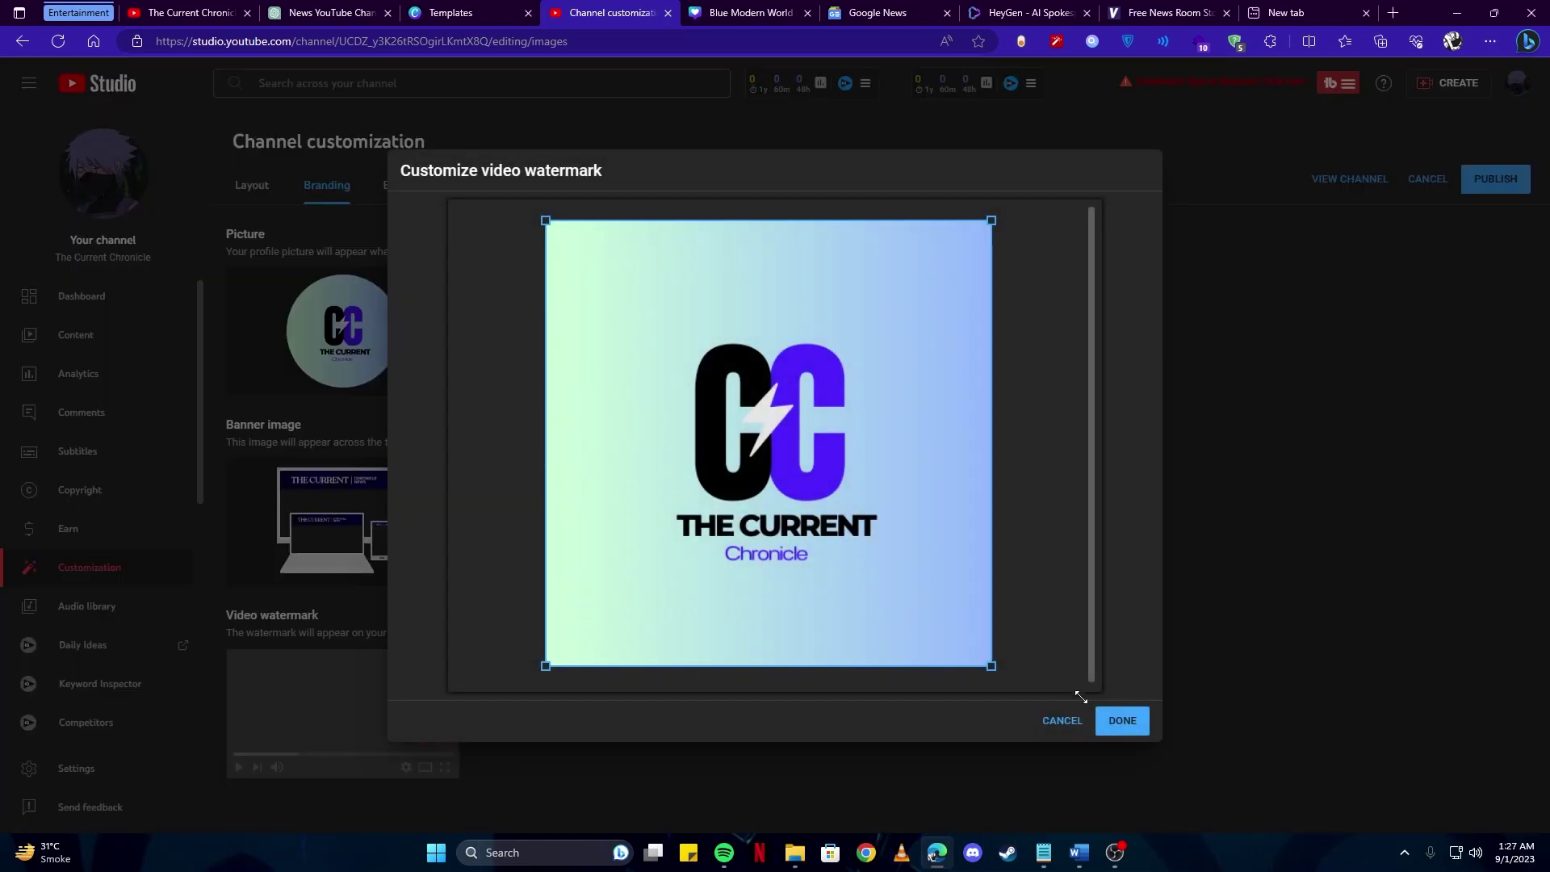
pyautogui.click(1121, 724)
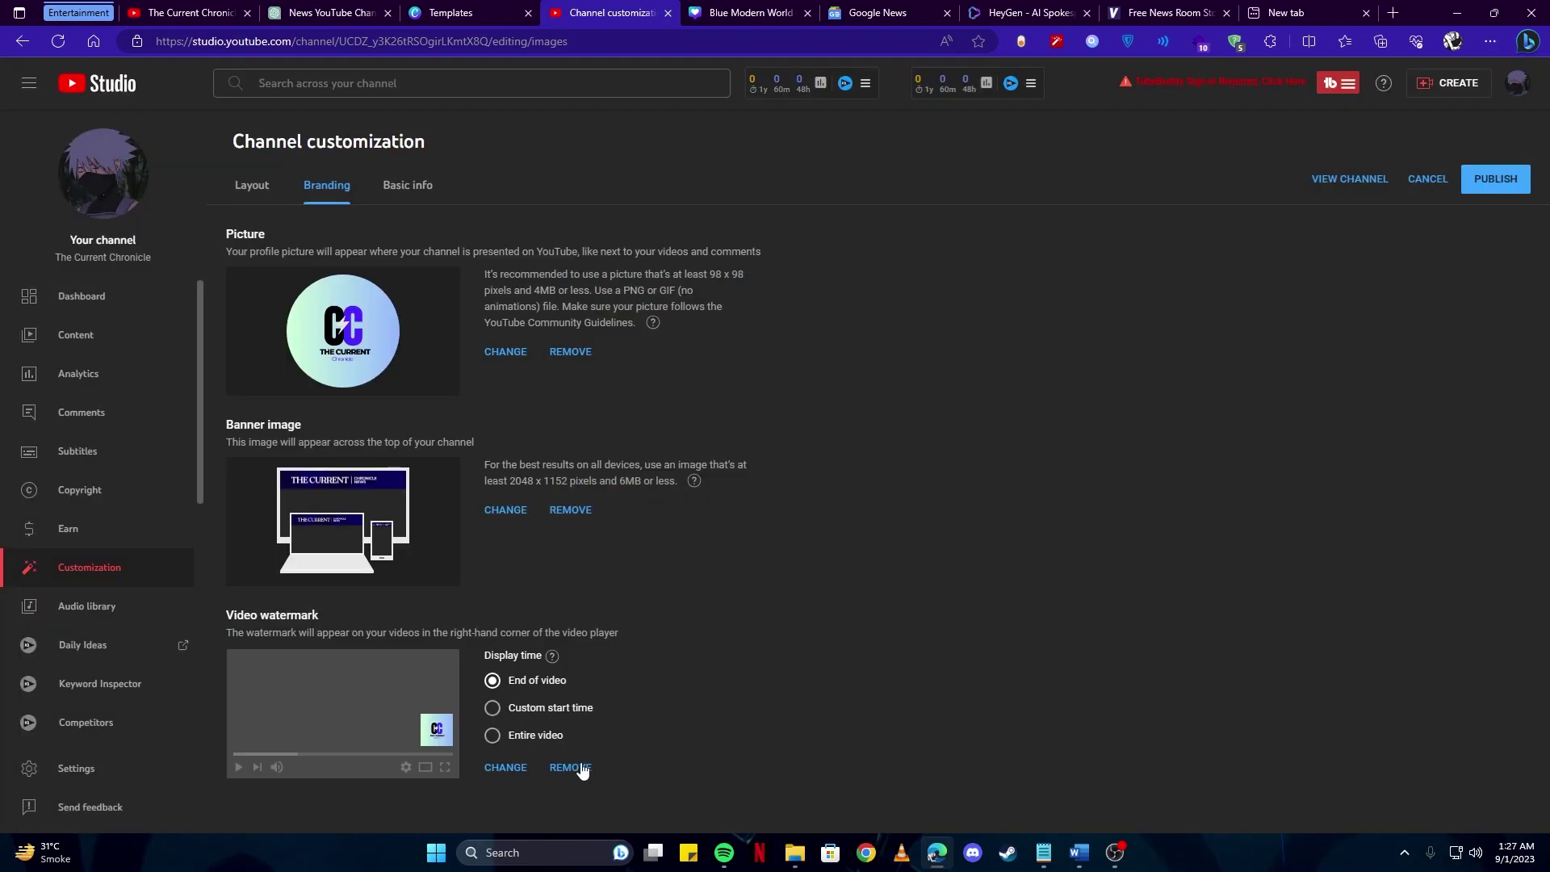
# - Publish the branding changes, then switch to the Google News tab
pyautogui.click(1490, 194)
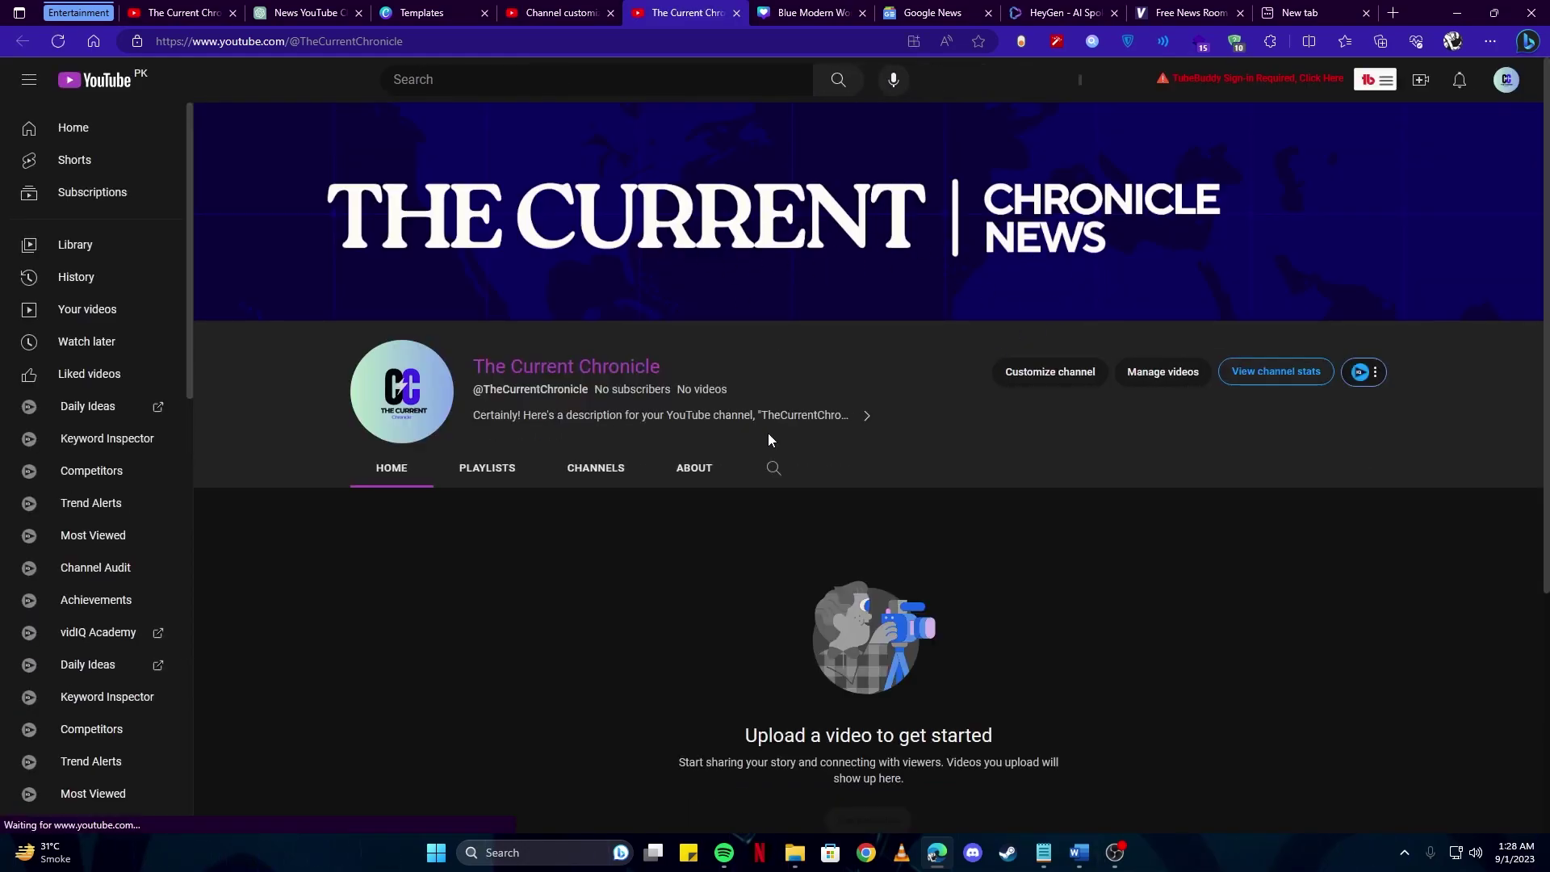
pyautogui.click(423, 414)
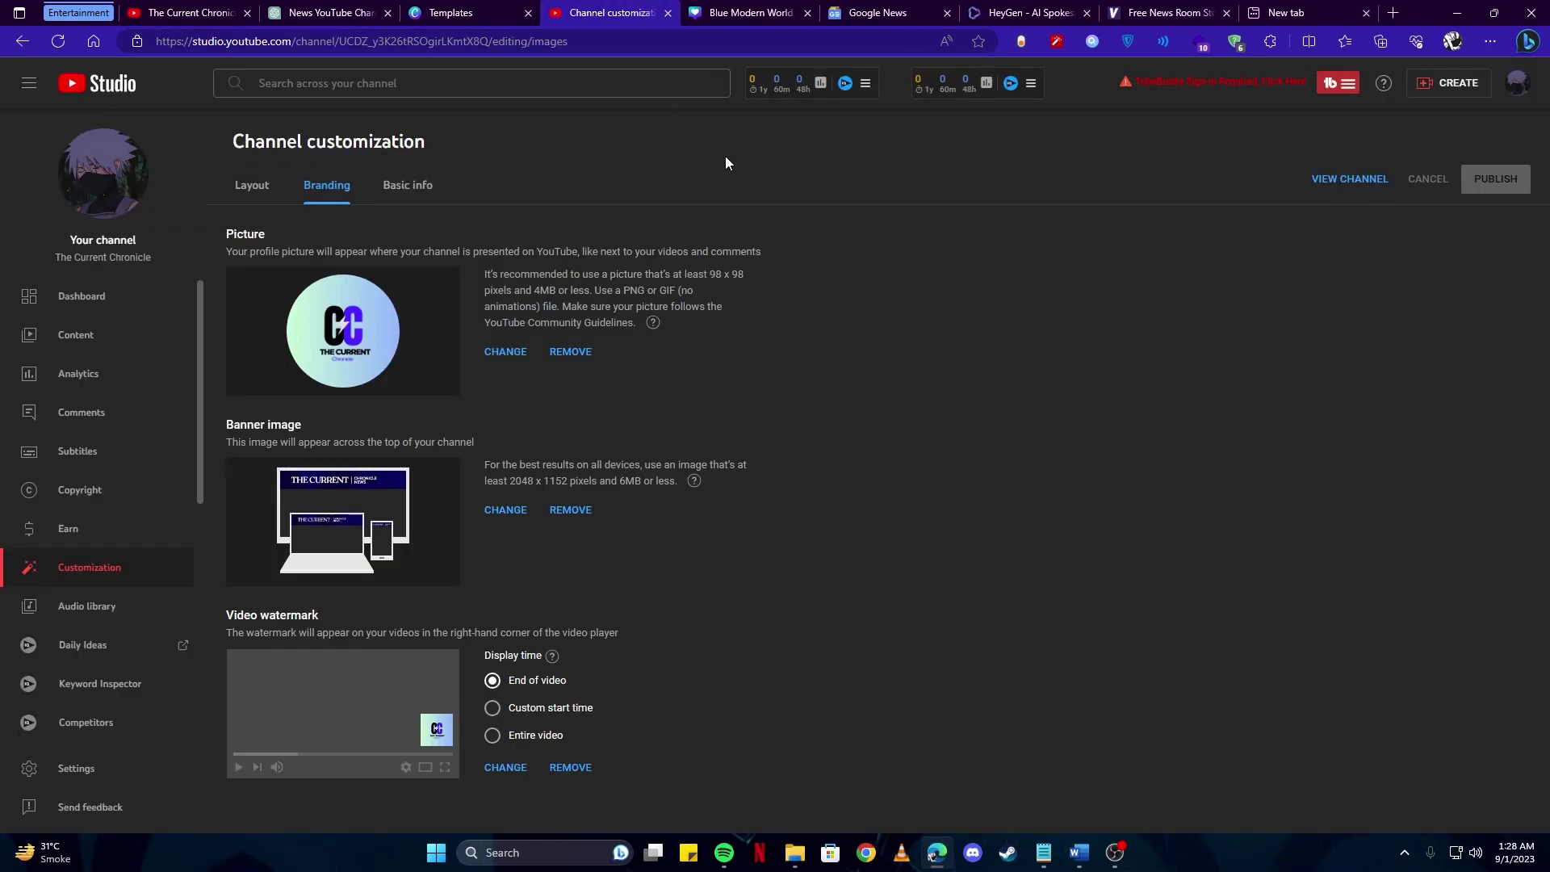
pyautogui.click(879, 12)
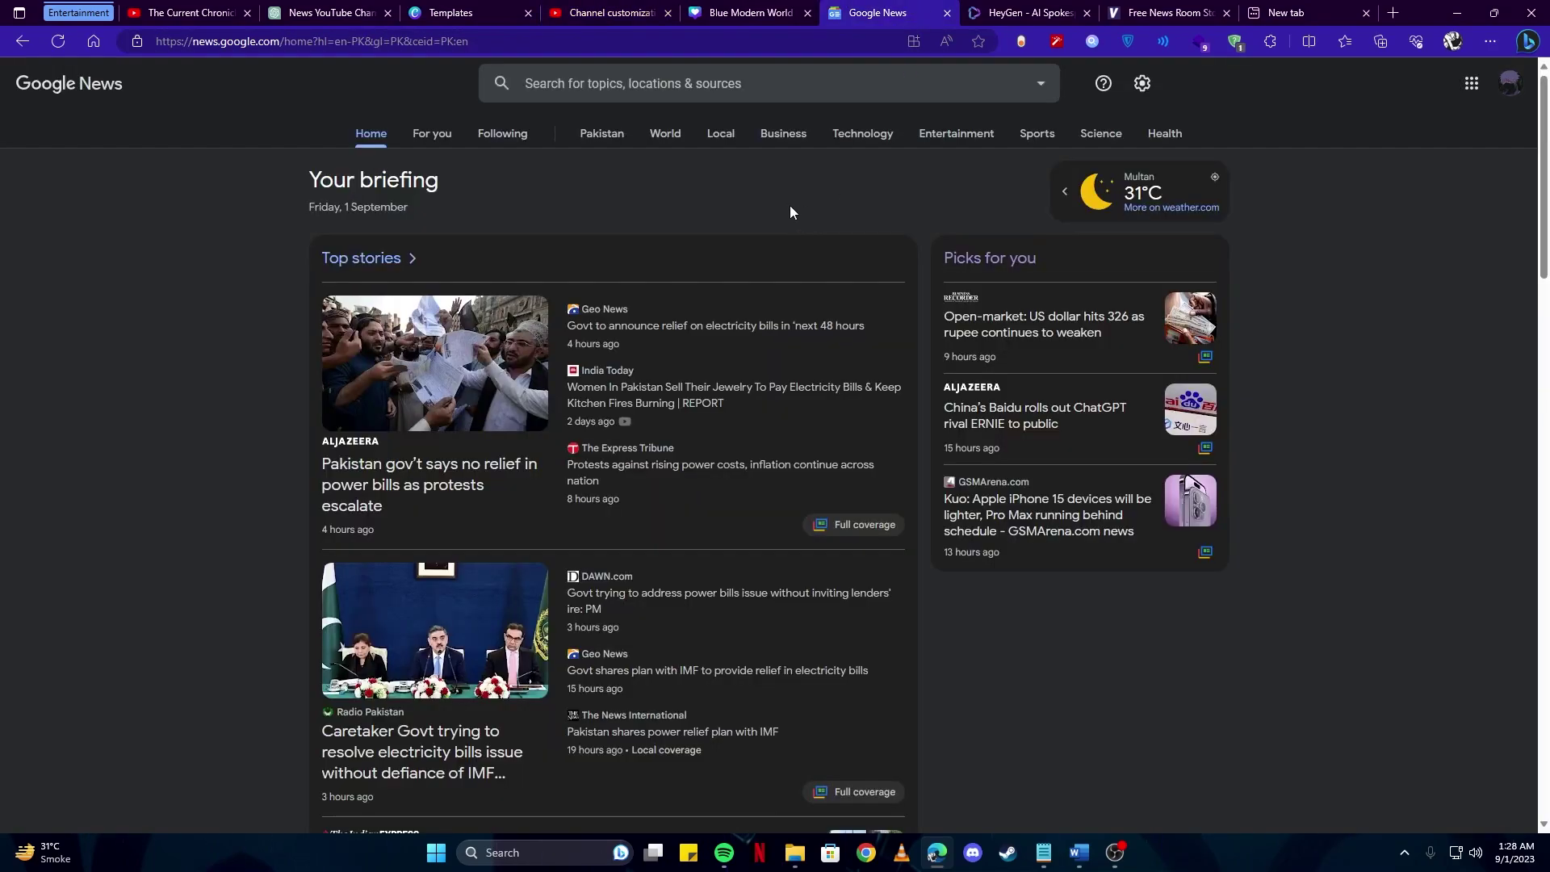
# - Open the rupee inter-bank article and copy its six paragraphs from Caretaker to stay high
pyautogui.scroll(-10, 788, 213)
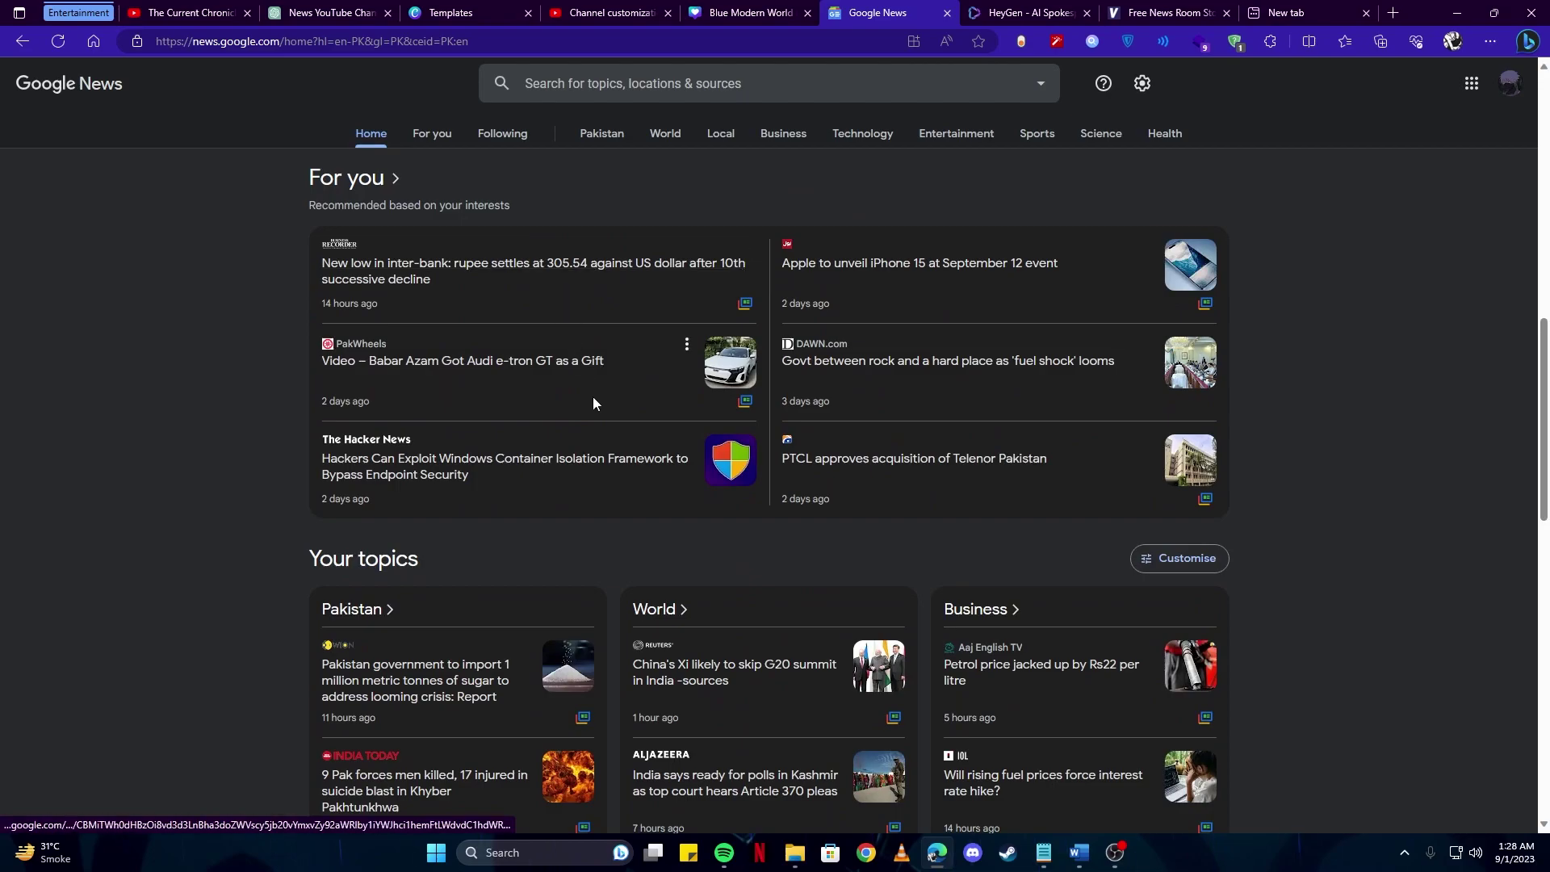
pyautogui.click(615, 290)
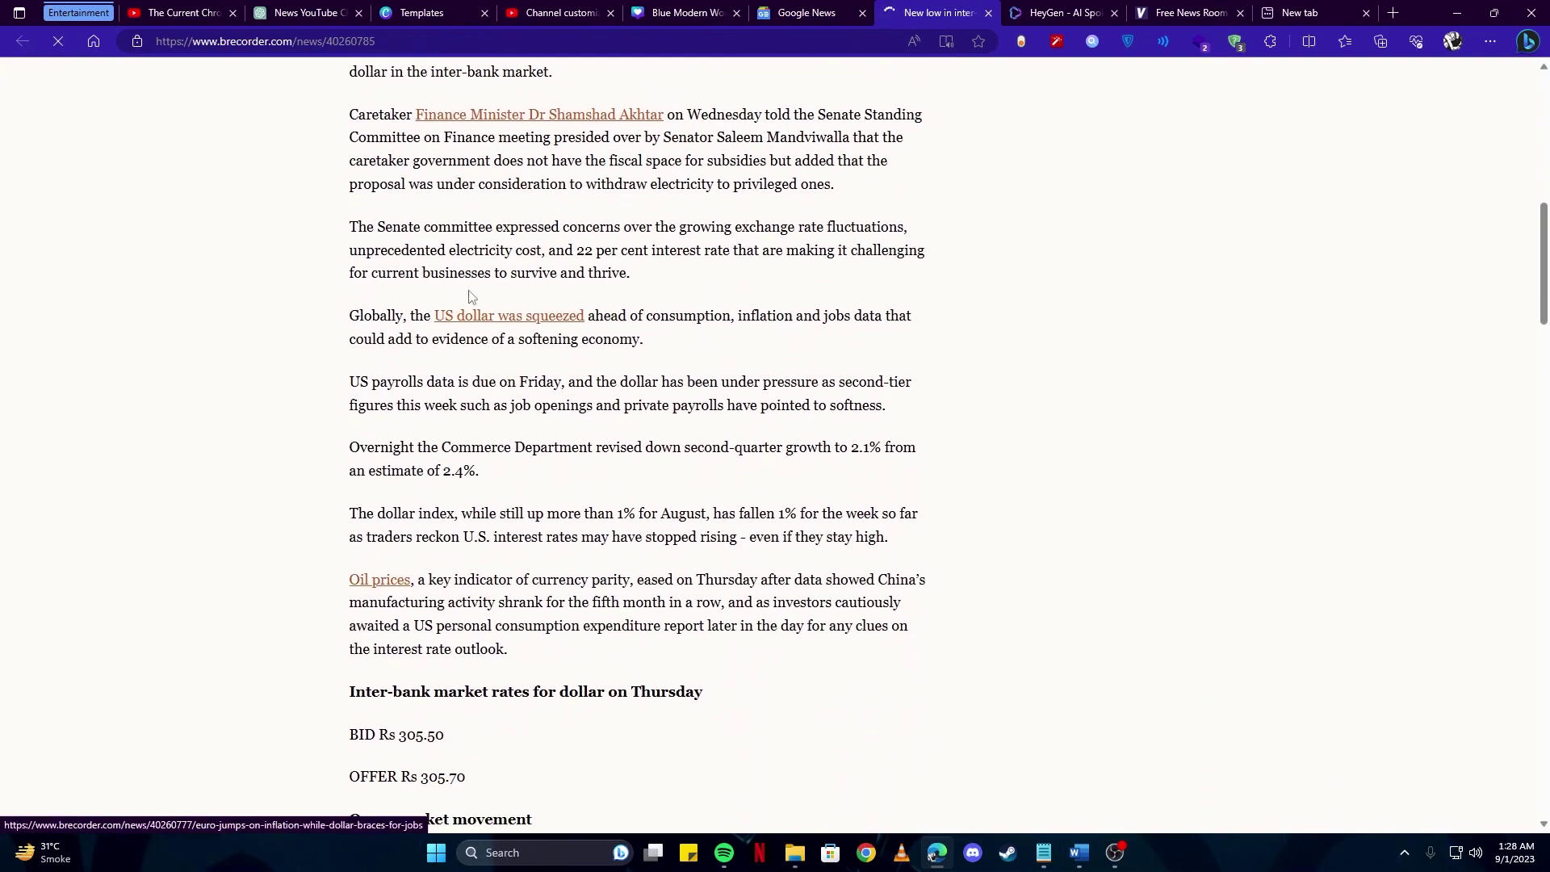
pyautogui.moveTo(348, 114); pyautogui.dragTo(888, 537)
pyautogui.rightClick(778, 142)
pyautogui.click(810, 153)
# - Paste the copied paragraphs into a new Notepad note and return to the article
pyautogui.press('super')
pyautogui.write('note')
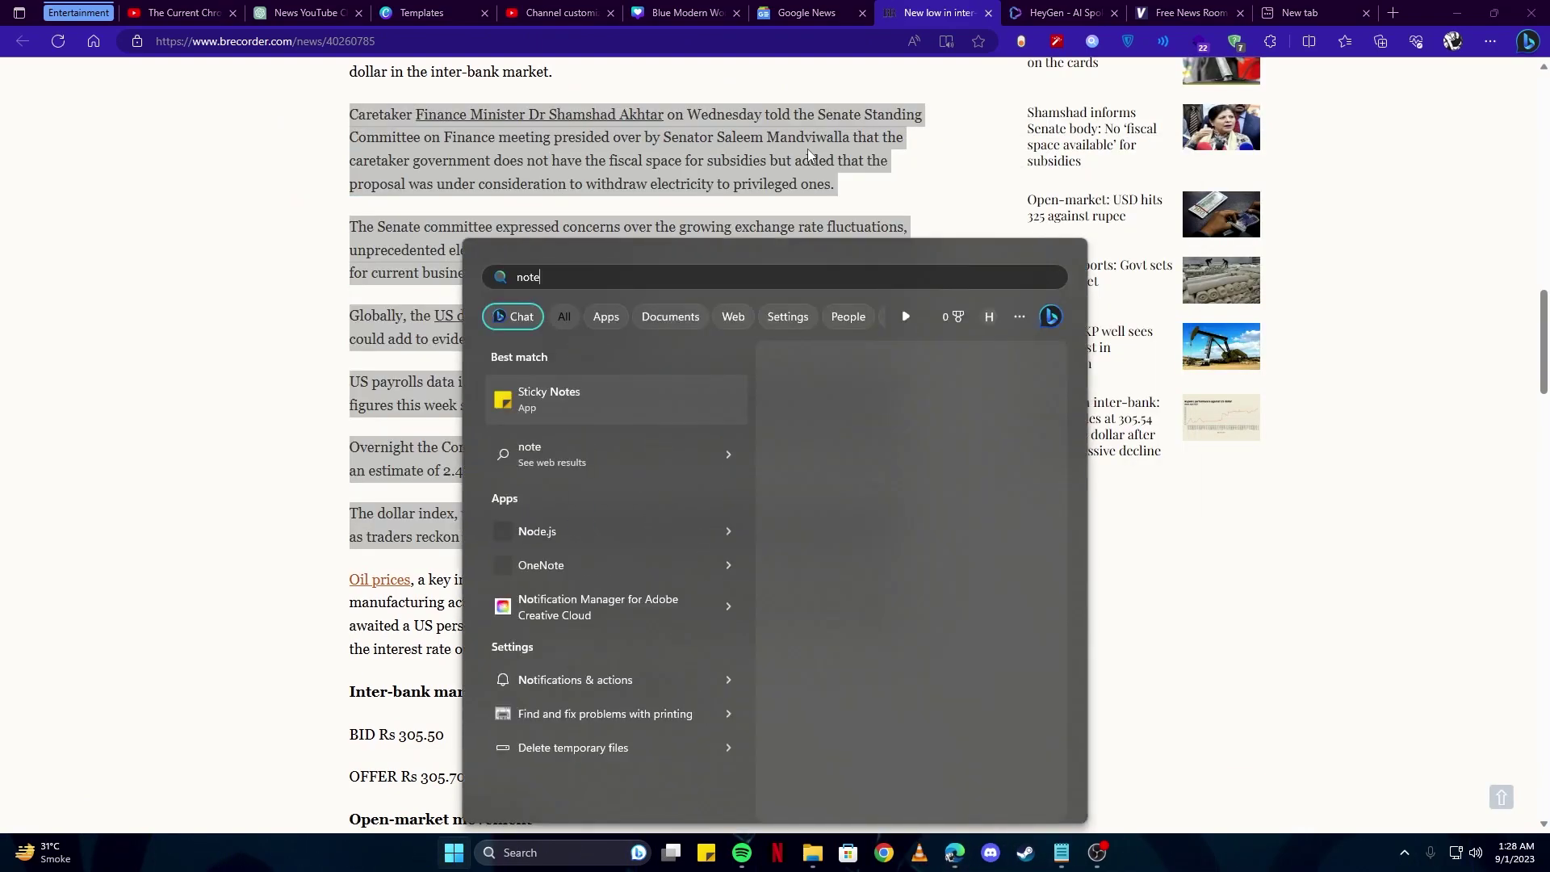
pyautogui.press('Return')
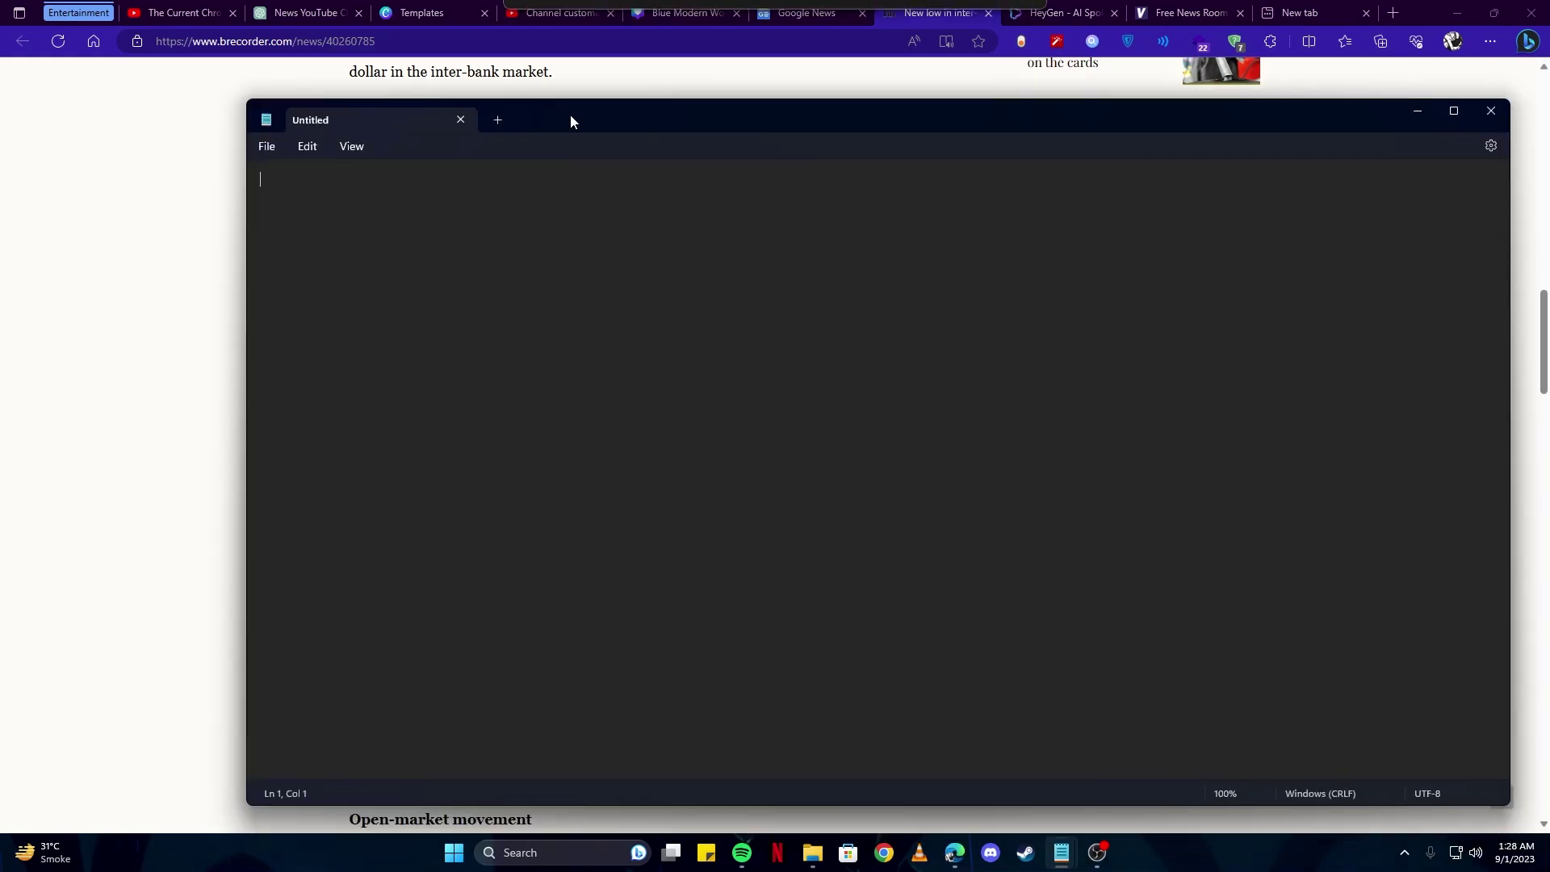
pyautogui.hotkey('ctrl', 'v')
pyautogui.hotkey('alt', 'Tab')
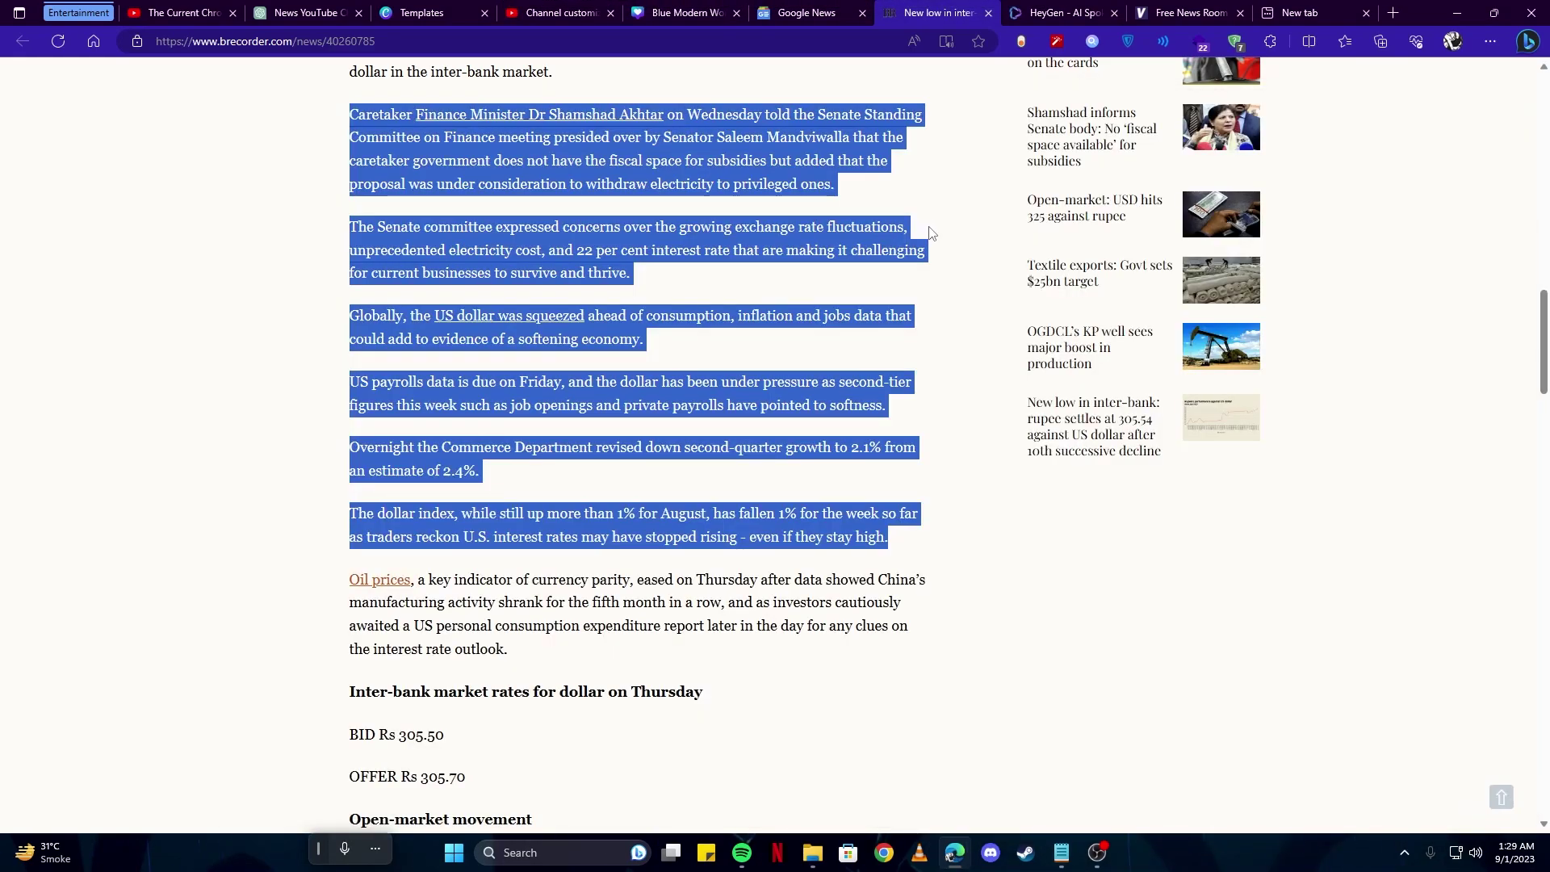
# - Select the Monica in Dress avatar, leave its settings unchanged, and start a new video
pyautogui.click(1041, 12)
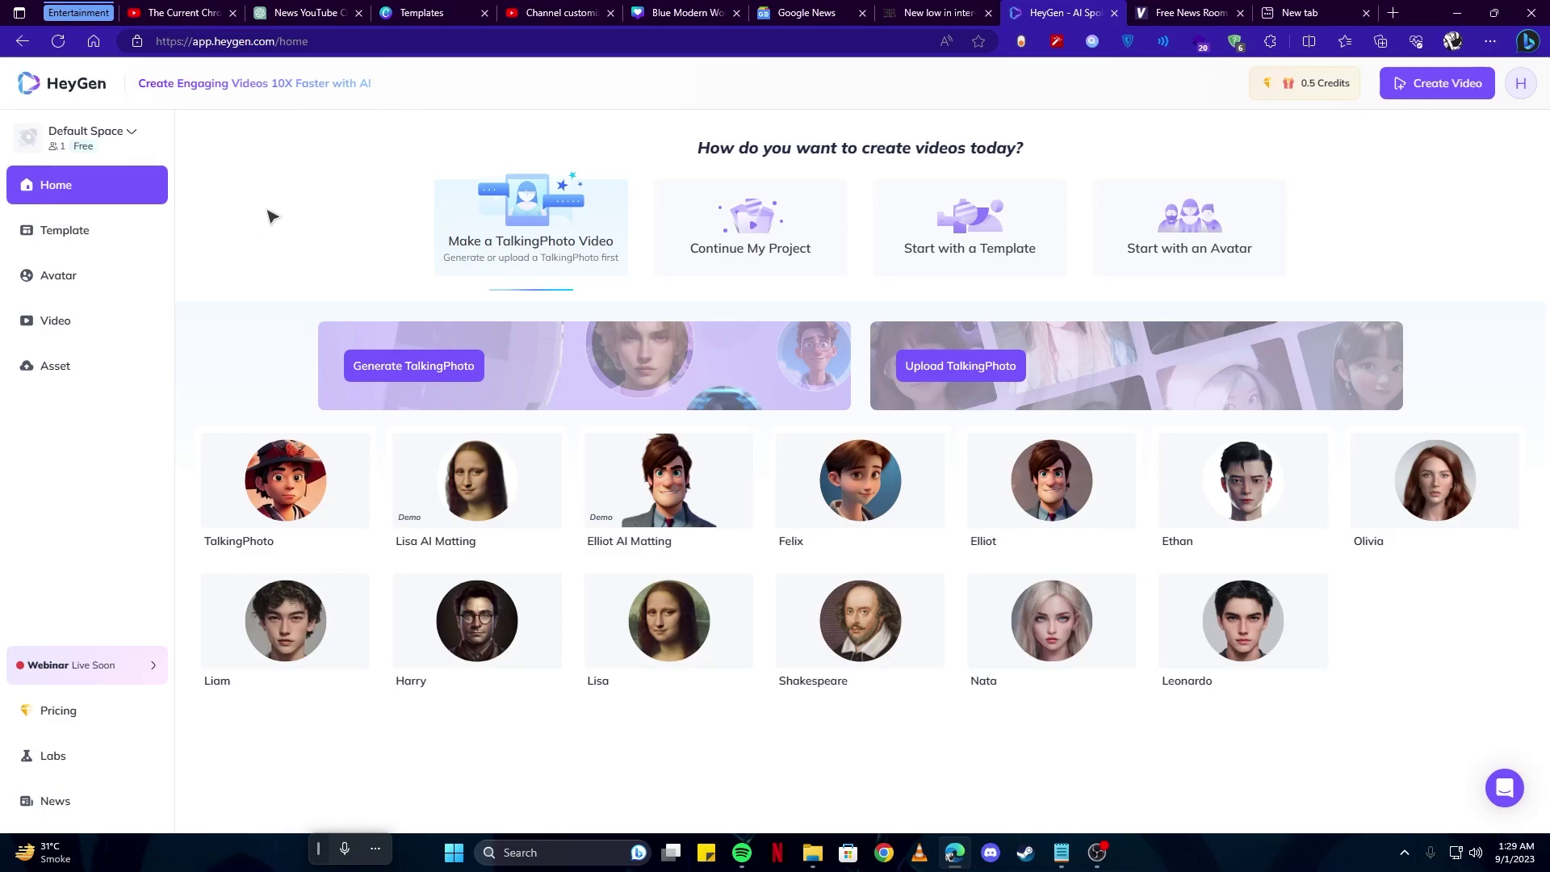
pyautogui.click(94, 277)
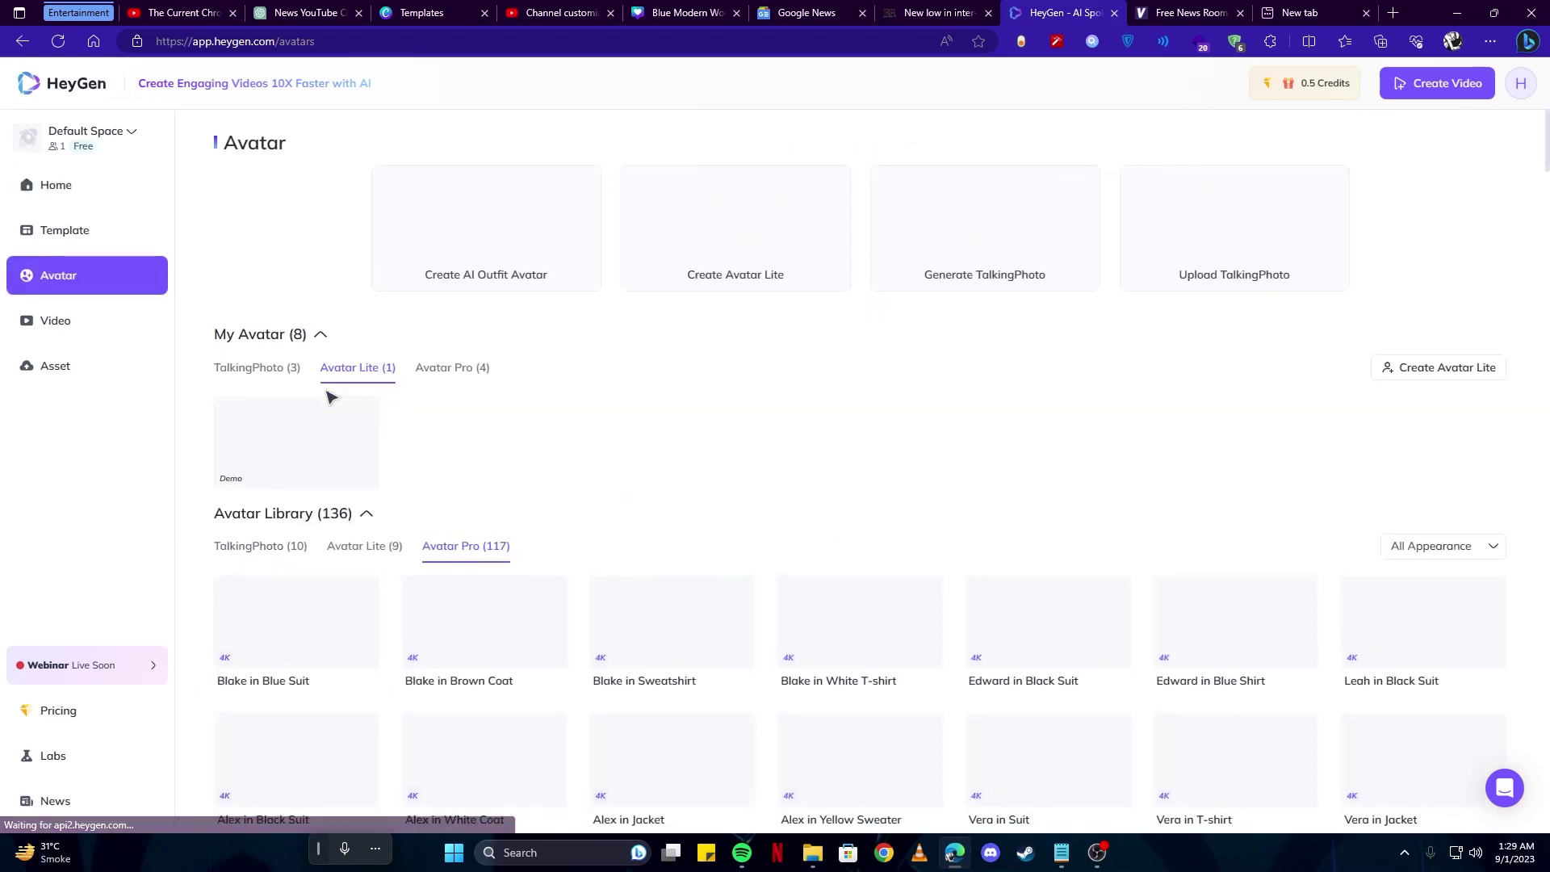
pyautogui.scroll(-5, 646, 525)
pyautogui.scroll(1, 646, 524)
pyautogui.scroll(-4, 638, 531)
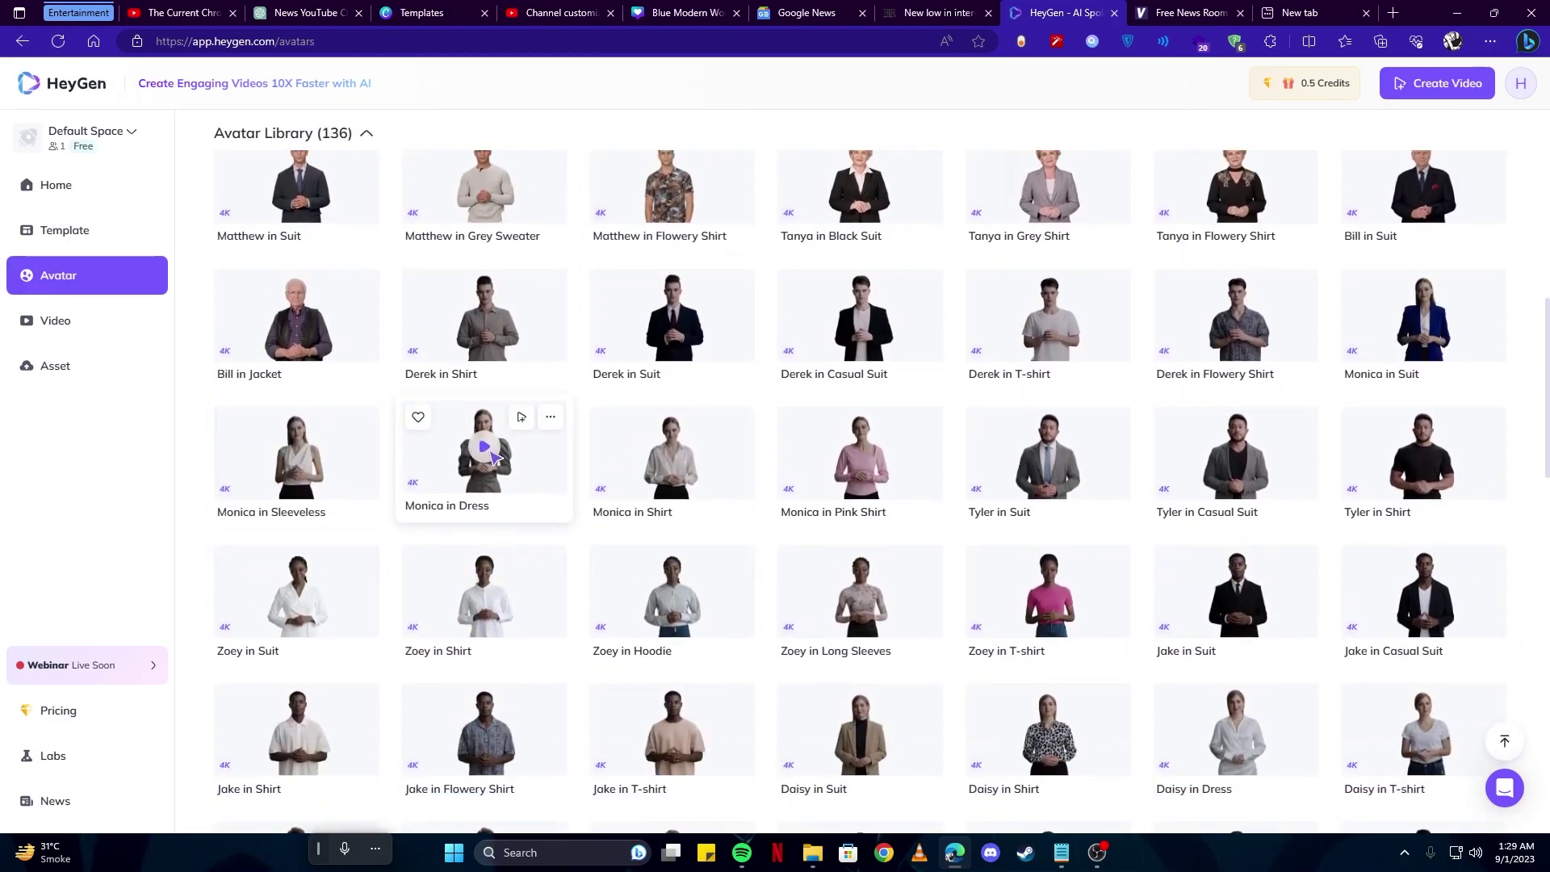
pyautogui.click(483, 453)
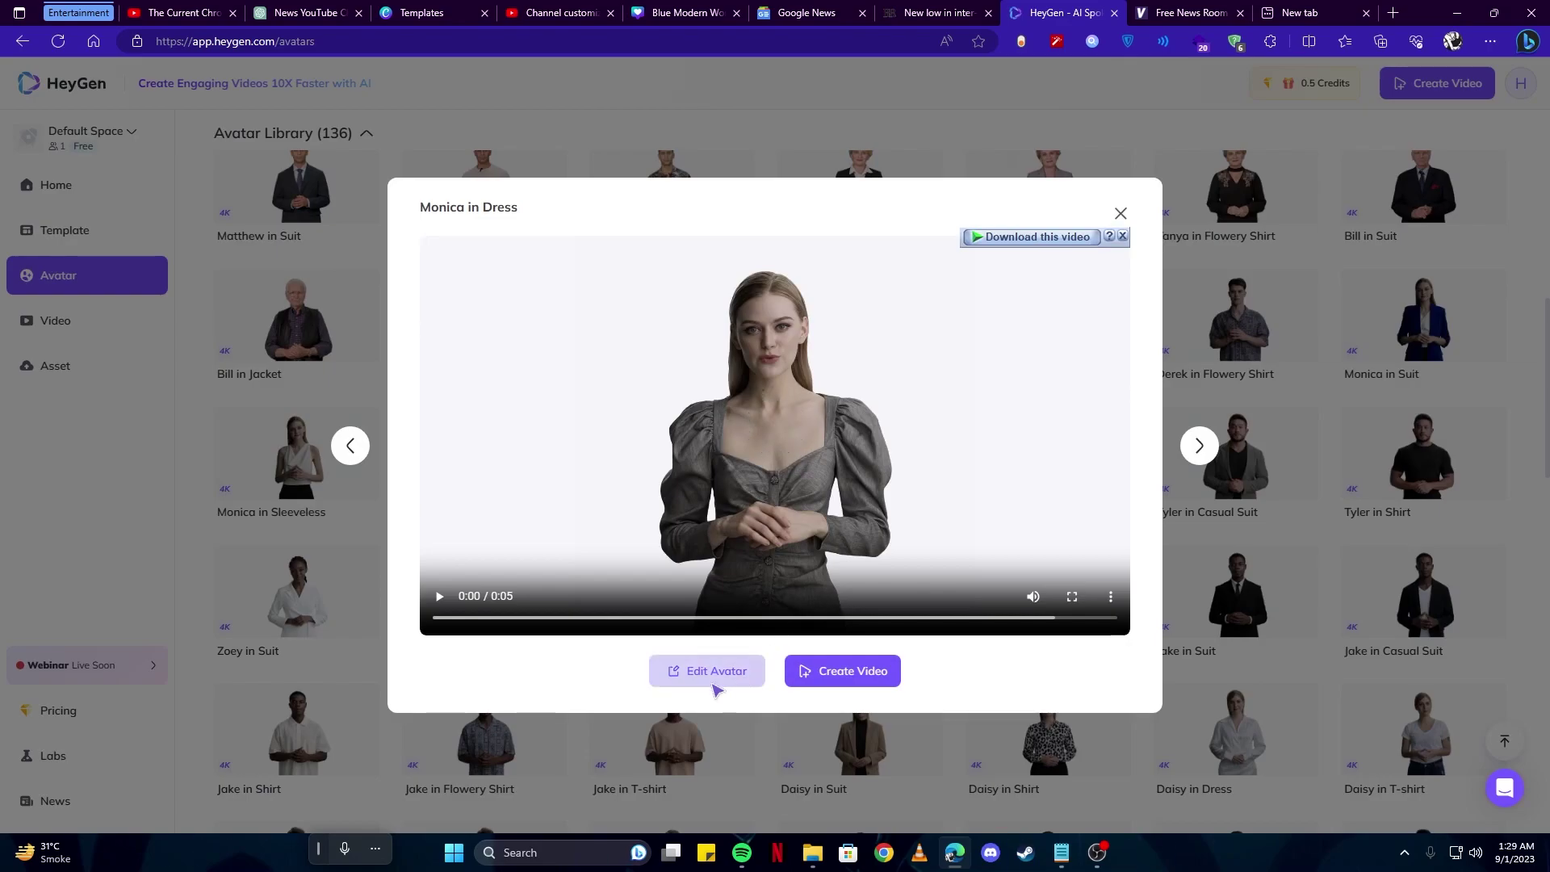
pyautogui.click(713, 681)
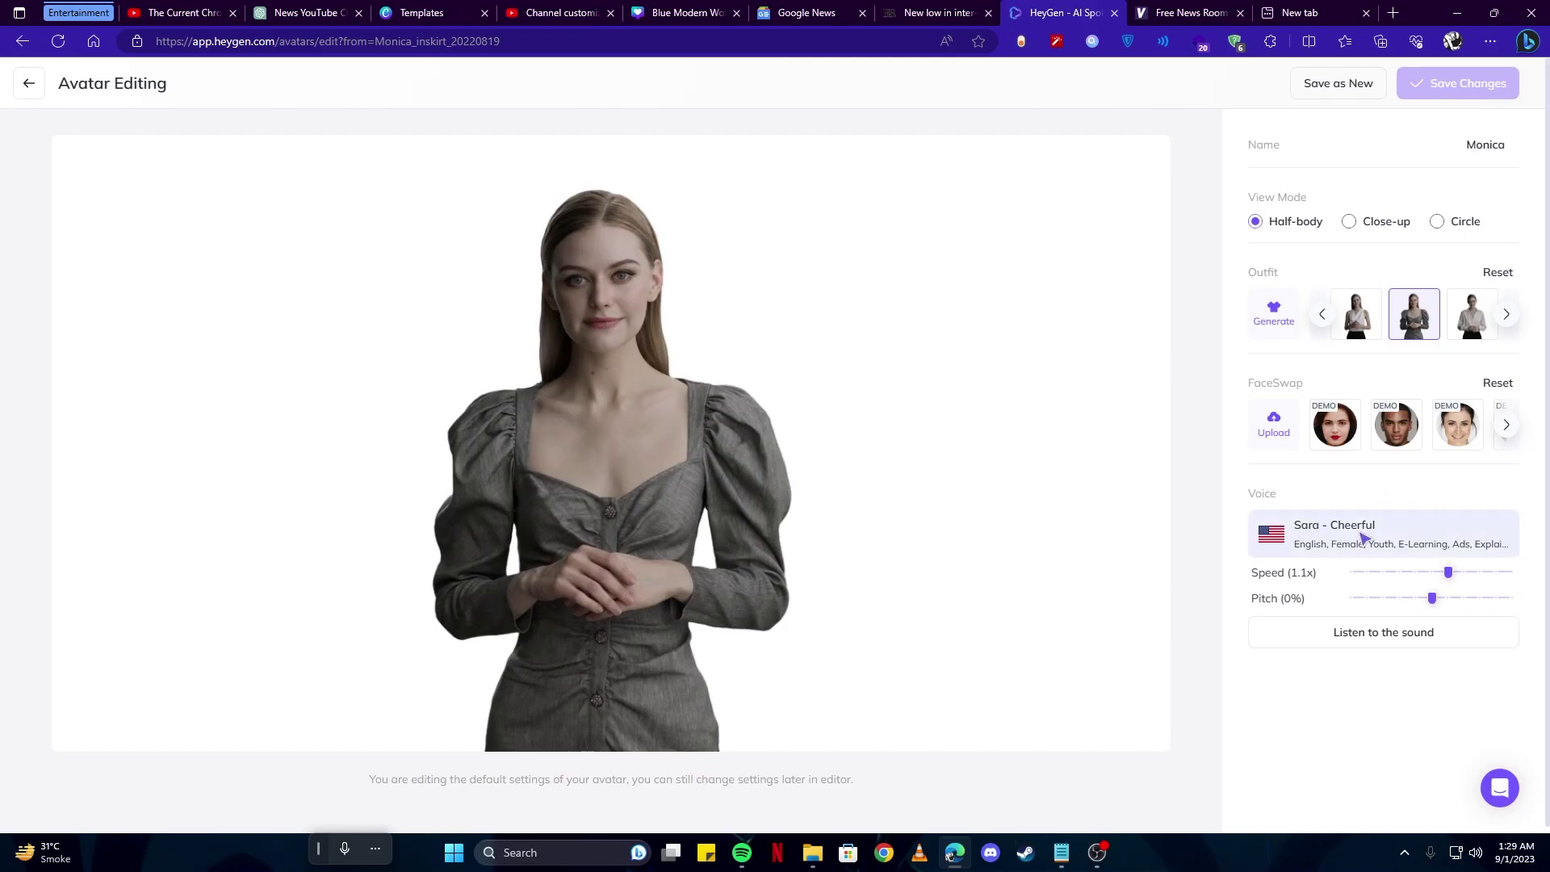
pyautogui.click(29, 83)
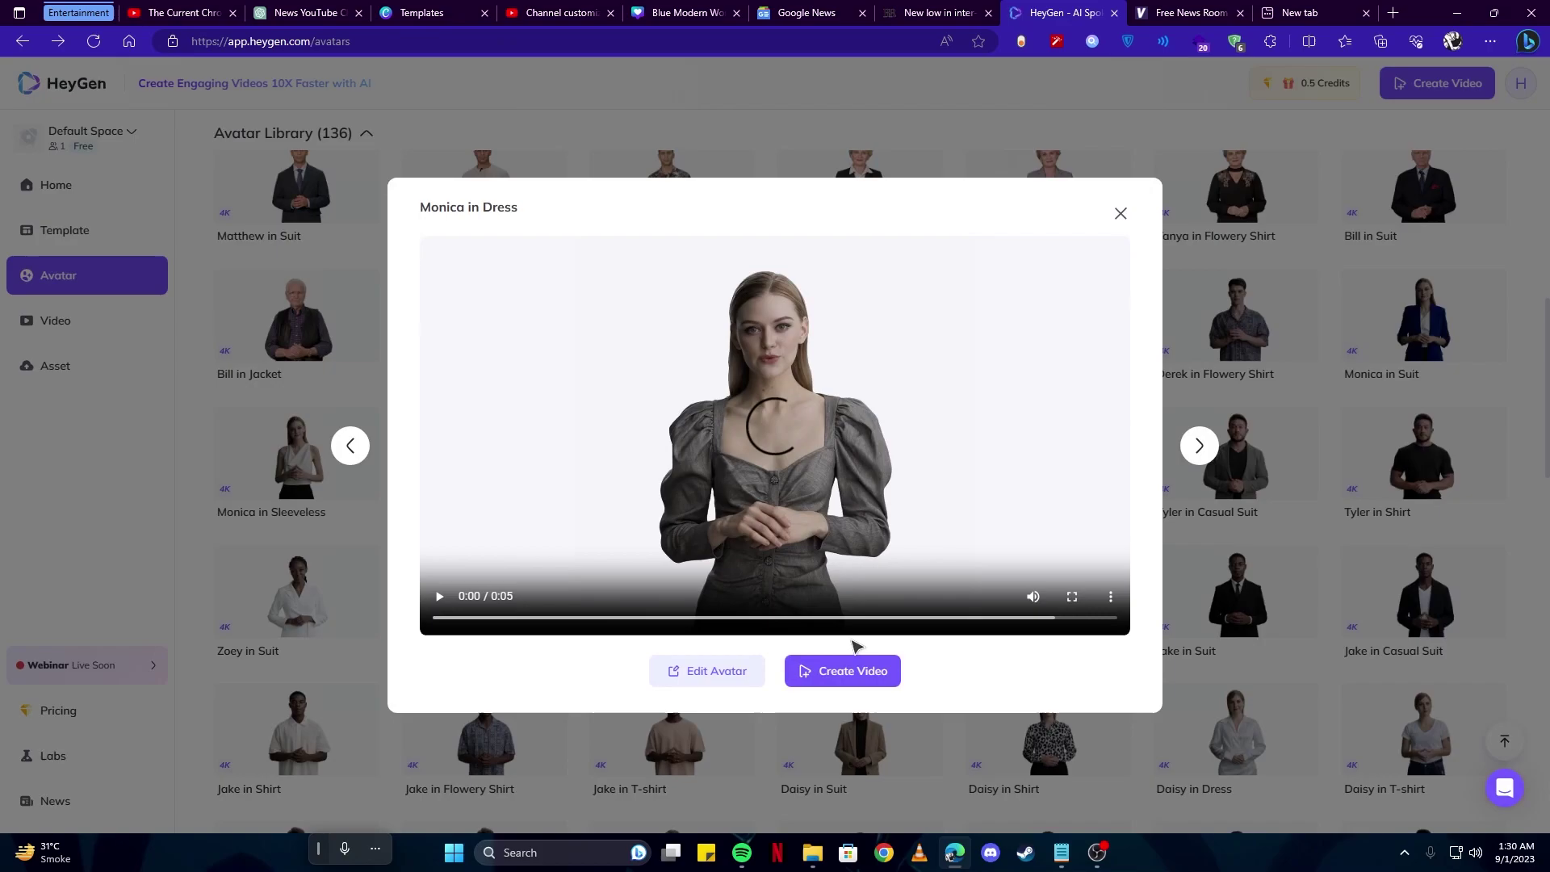
pyautogui.click(854, 679)
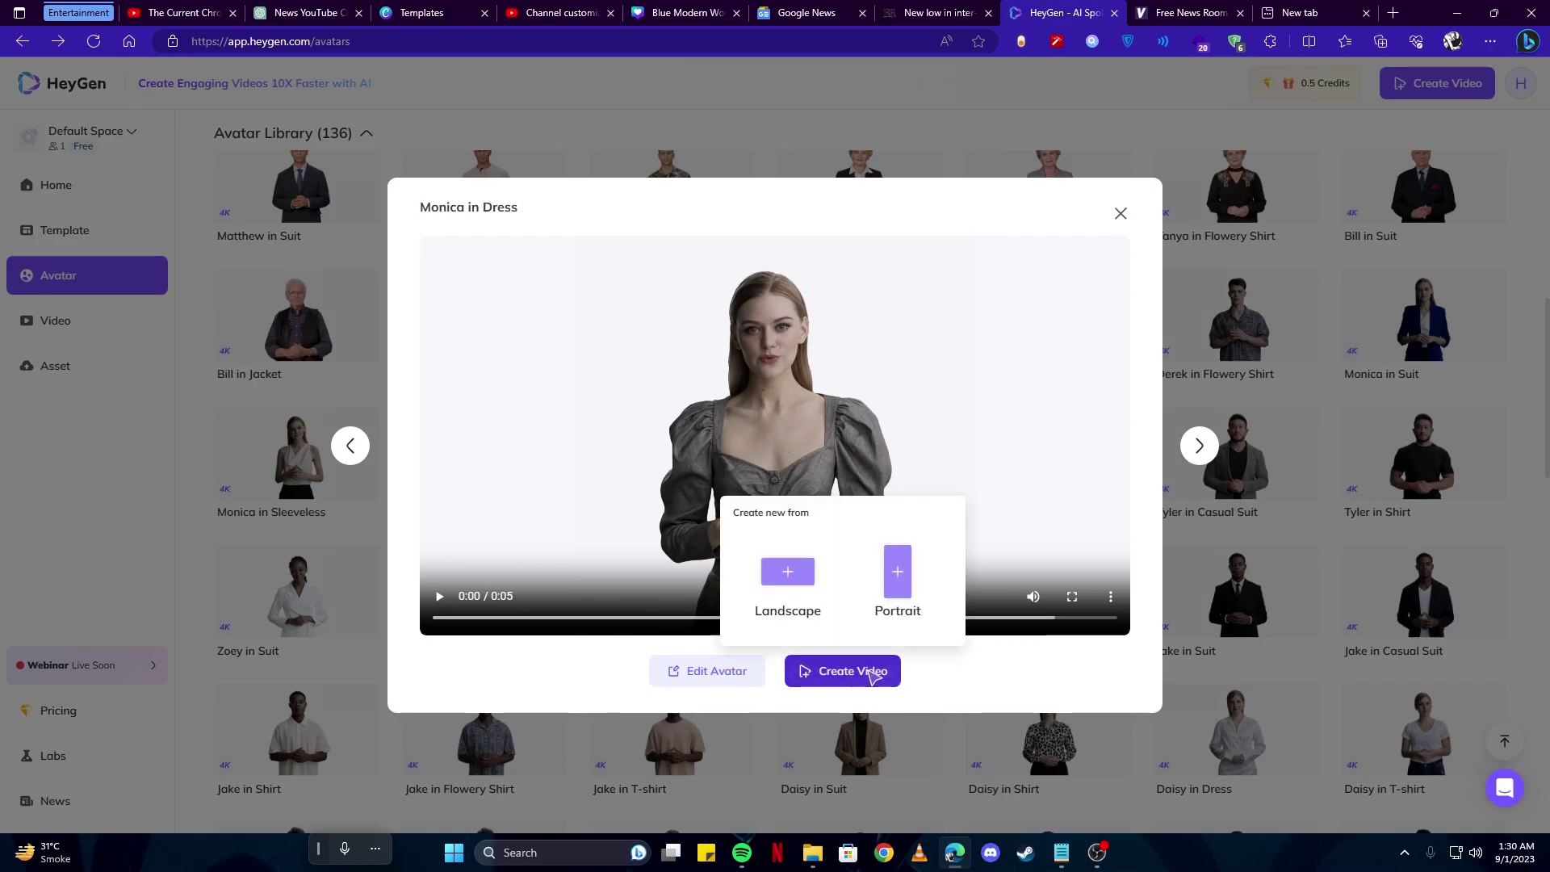
# - Choose Landscape 1920 x 1080 and replace the script with the Finance Minister paragraph
pyautogui.click(799, 594)
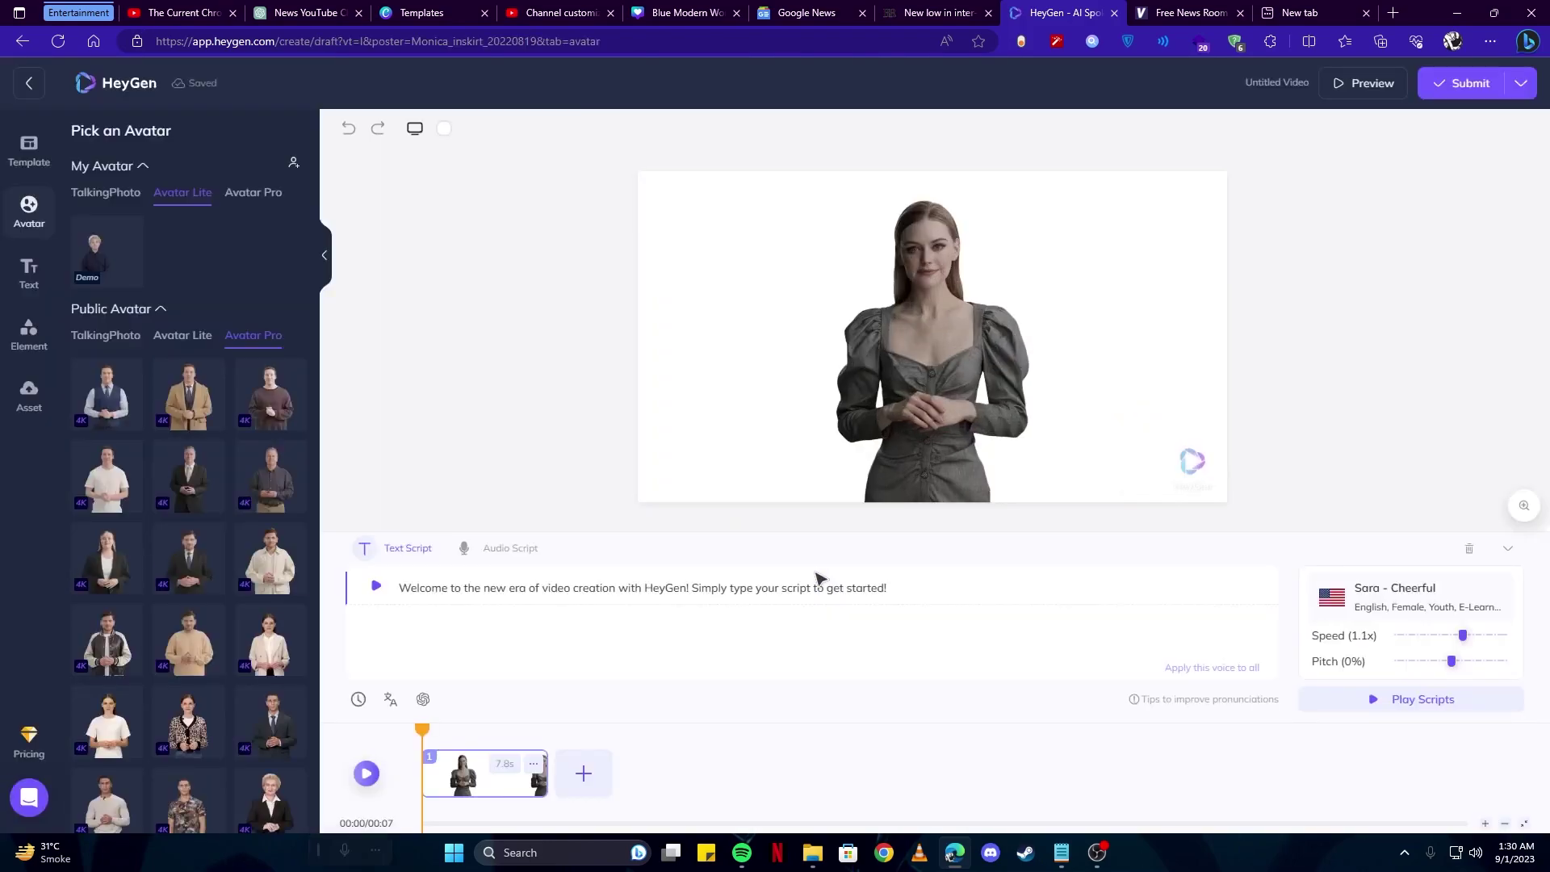
pyautogui.hotkey('alt', 'Tab')
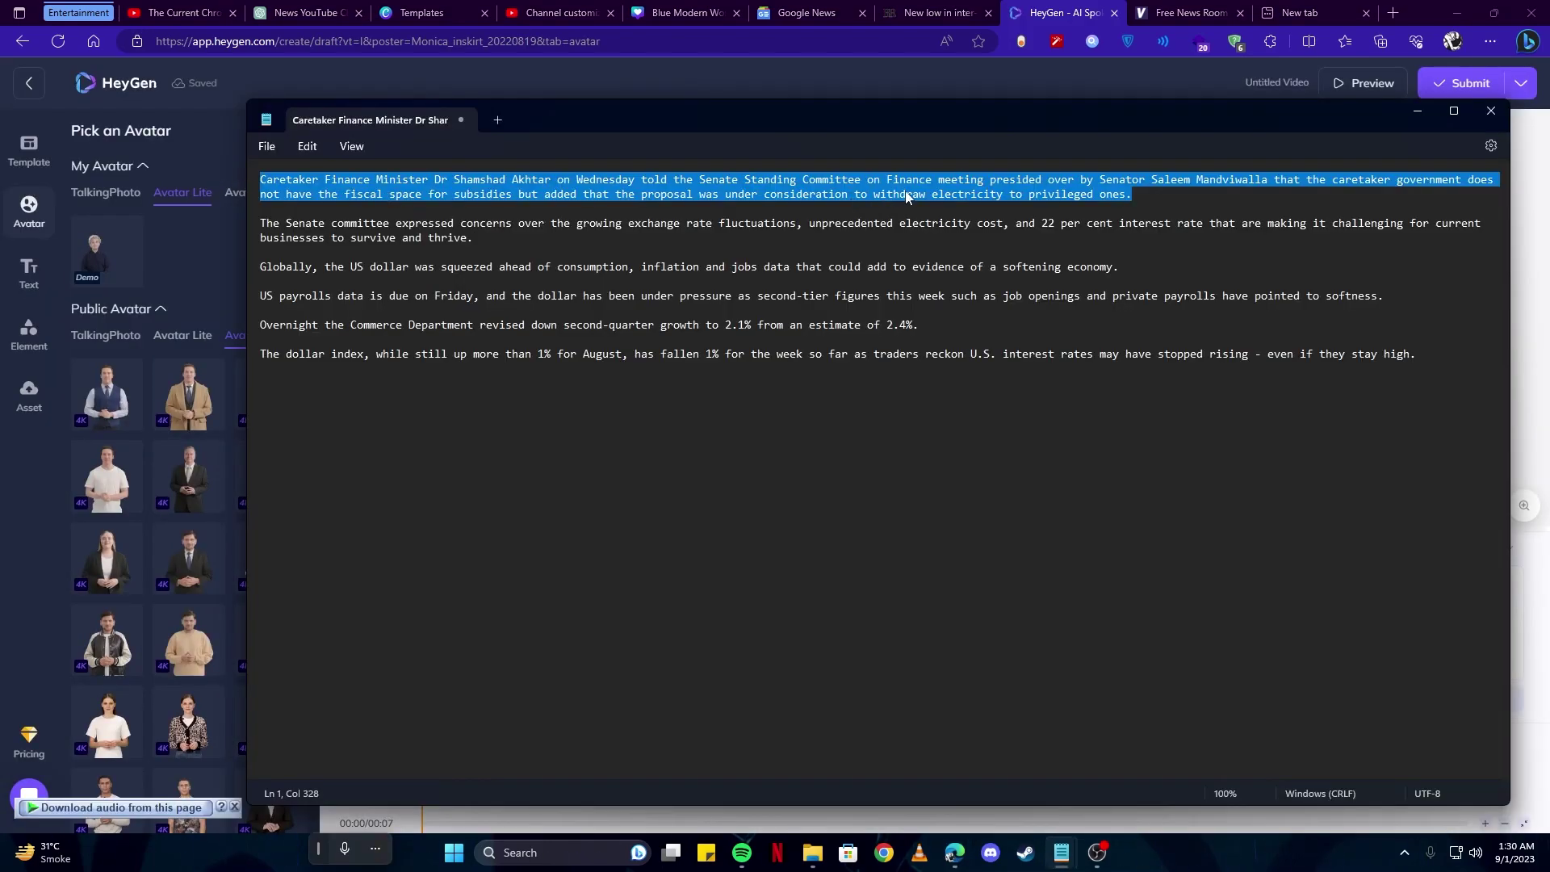
pyautogui.hotkey('alt', 'Tab')
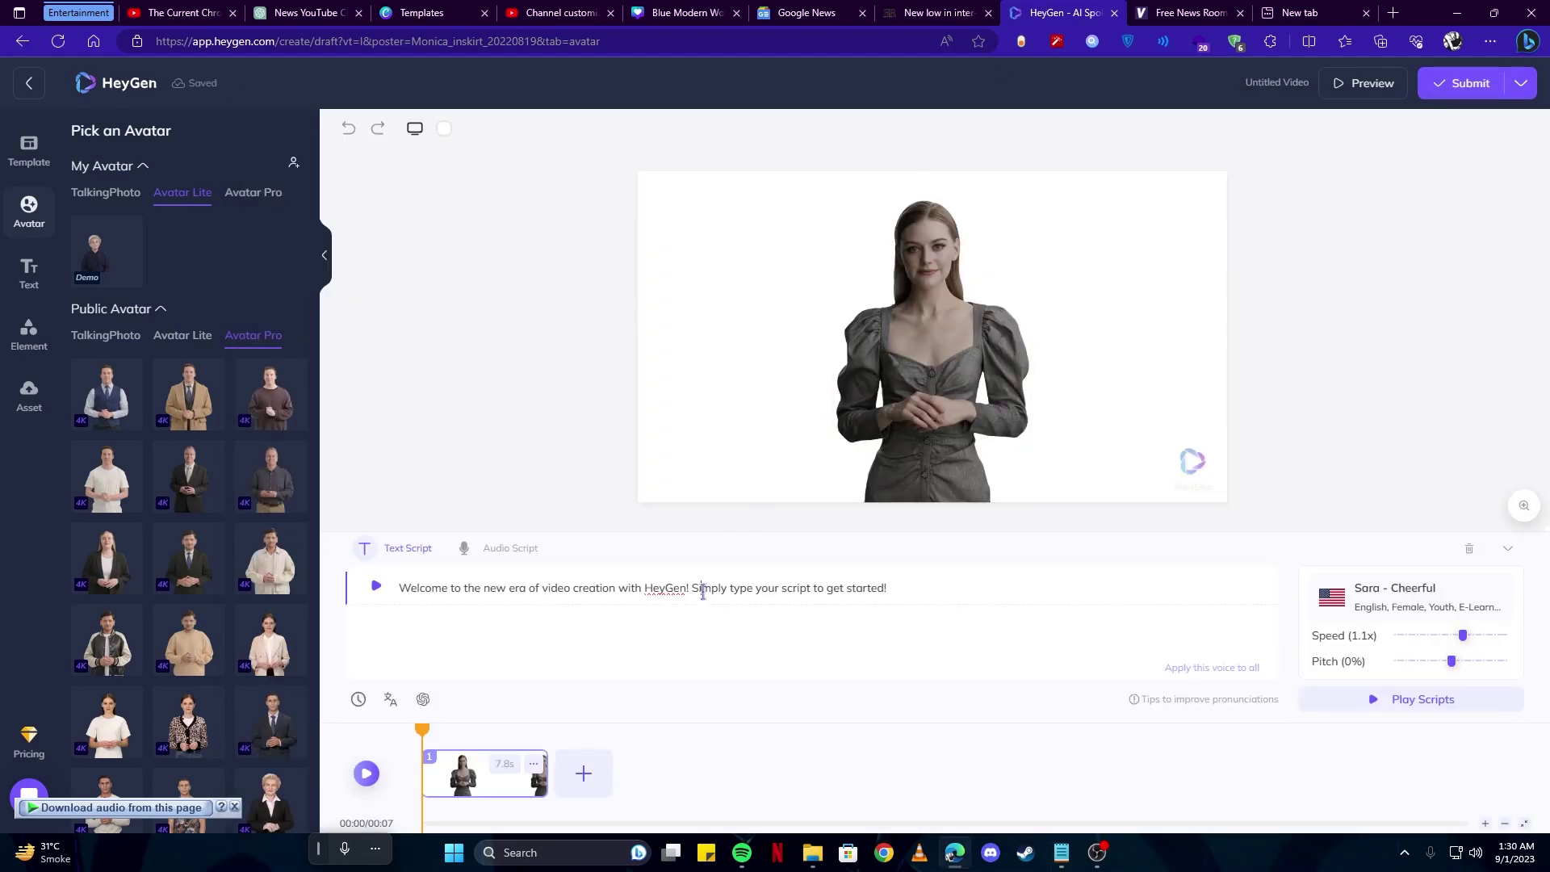
pyautogui.click(702, 588)
pyautogui.hotkey('ctrl', 'a')
pyautogui.write('Caretaker Finance Minister Dr Shamshad Akhtar on Wednesday told the Senate Standing Committee on Finance meeting presided over by Senator Saleem Mandviwalla that the caretaker government does not have the fiscal space for subsidies but added that the proposal was under consideration to withdraw electricity to privileged ones.')
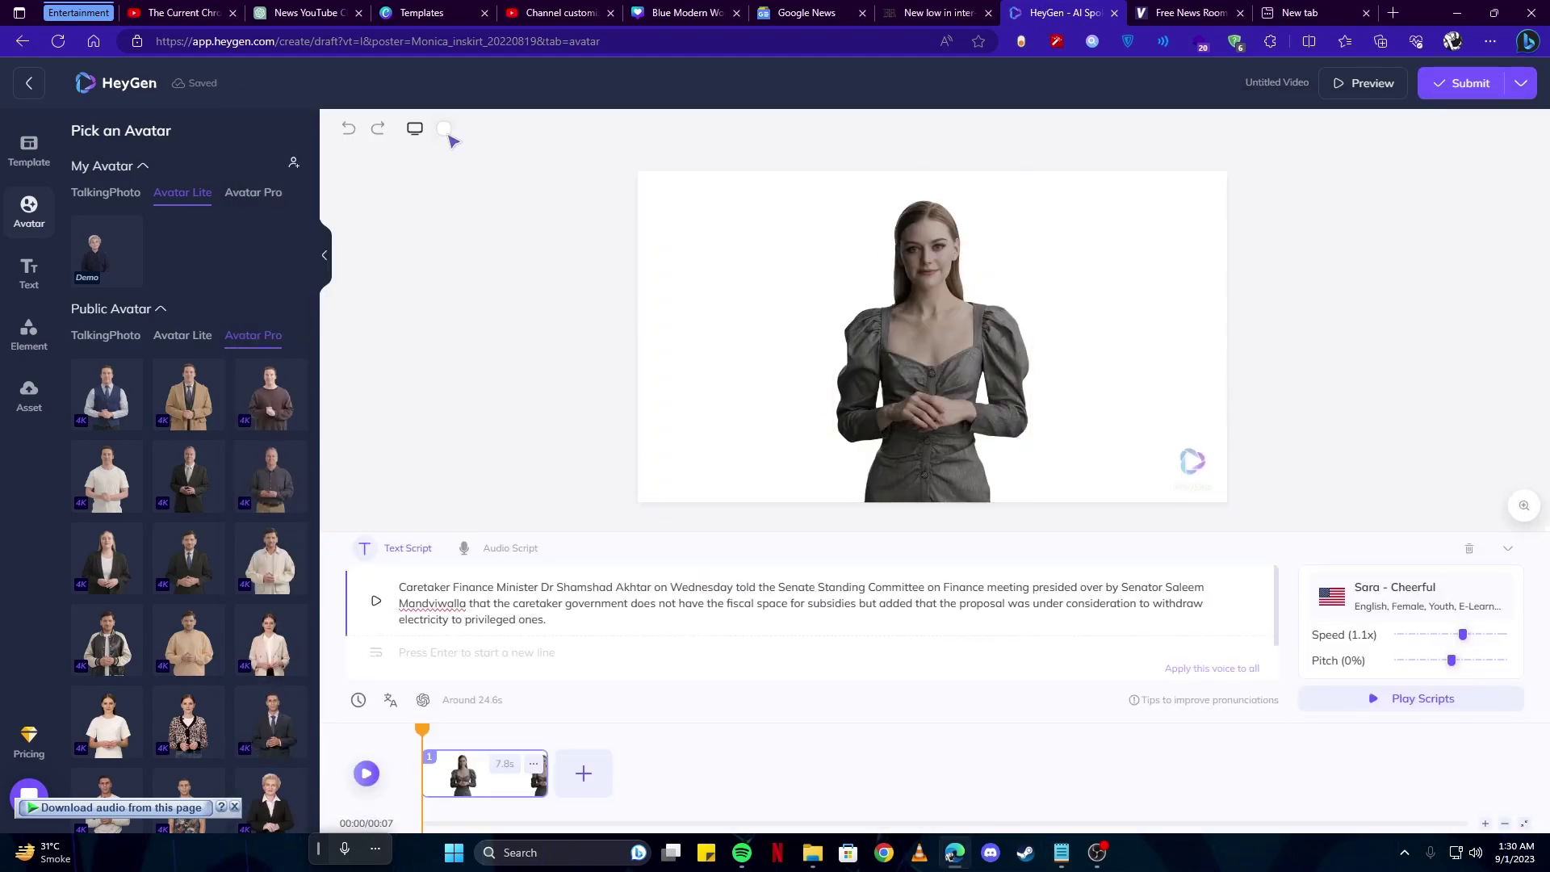
# - Set the background colour to green #7EC931 and submit the video for rendering
pyautogui.click(445, 128)
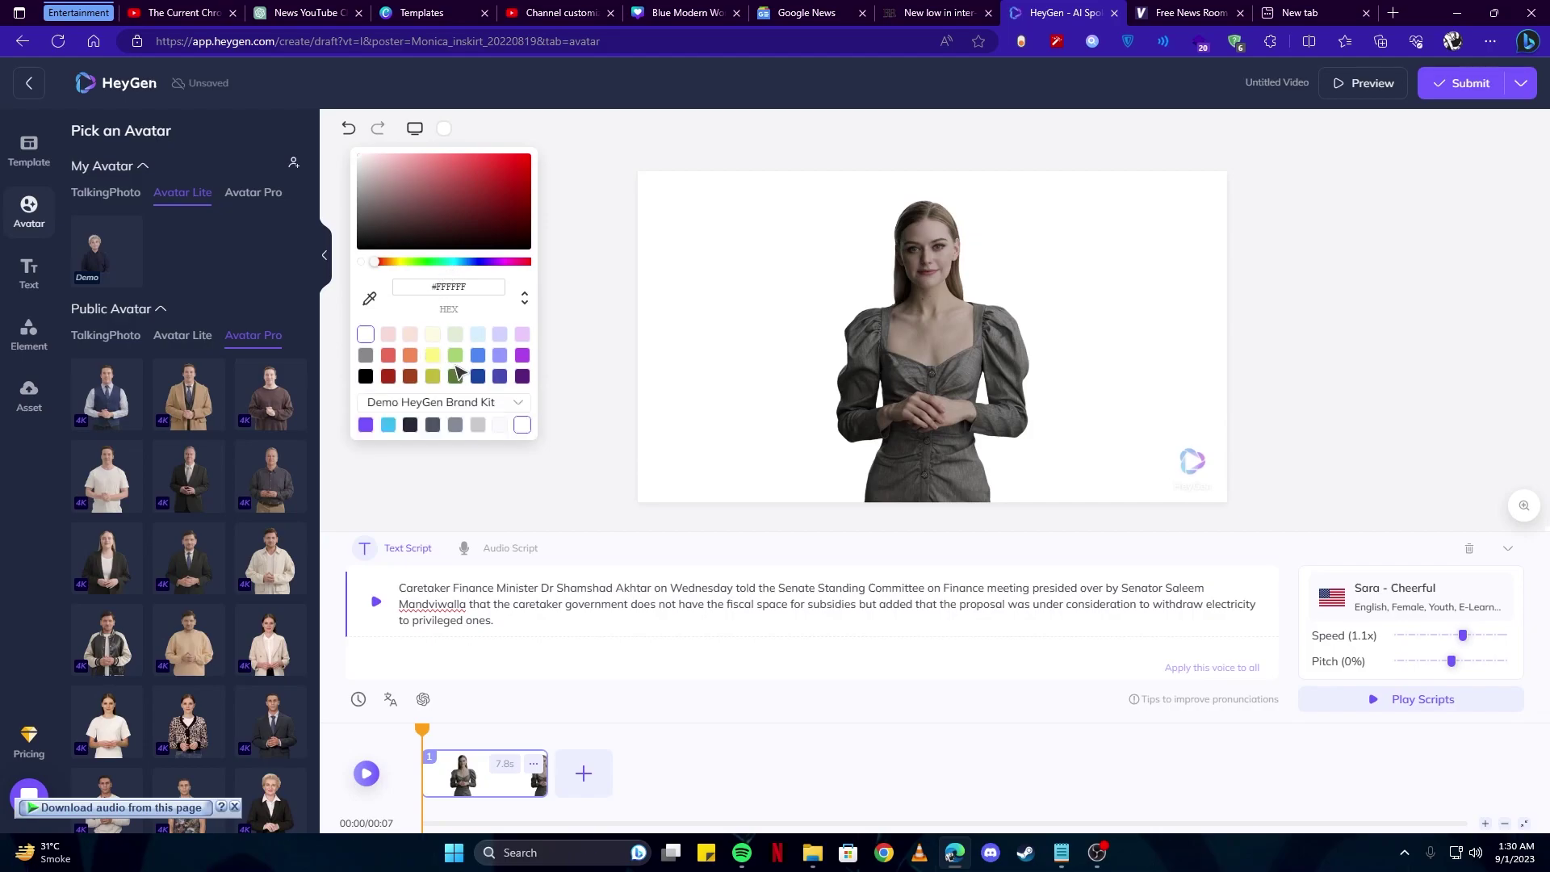
pyautogui.click(455, 355)
pyautogui.moveTo(449, 171); pyautogui.dragTo(488, 172)
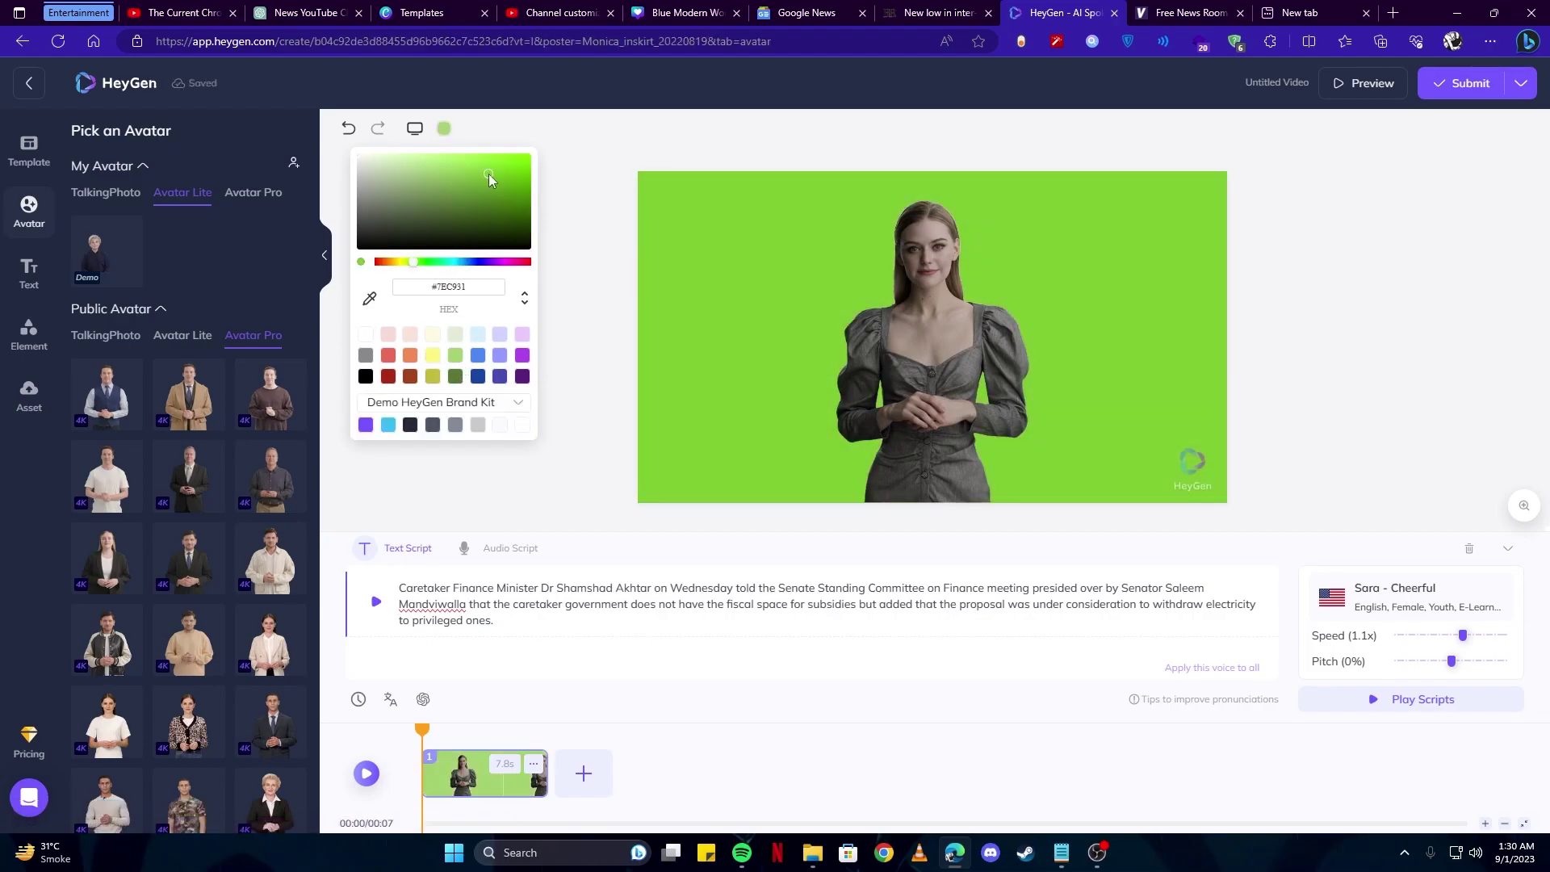
pyautogui.click(489, 173)
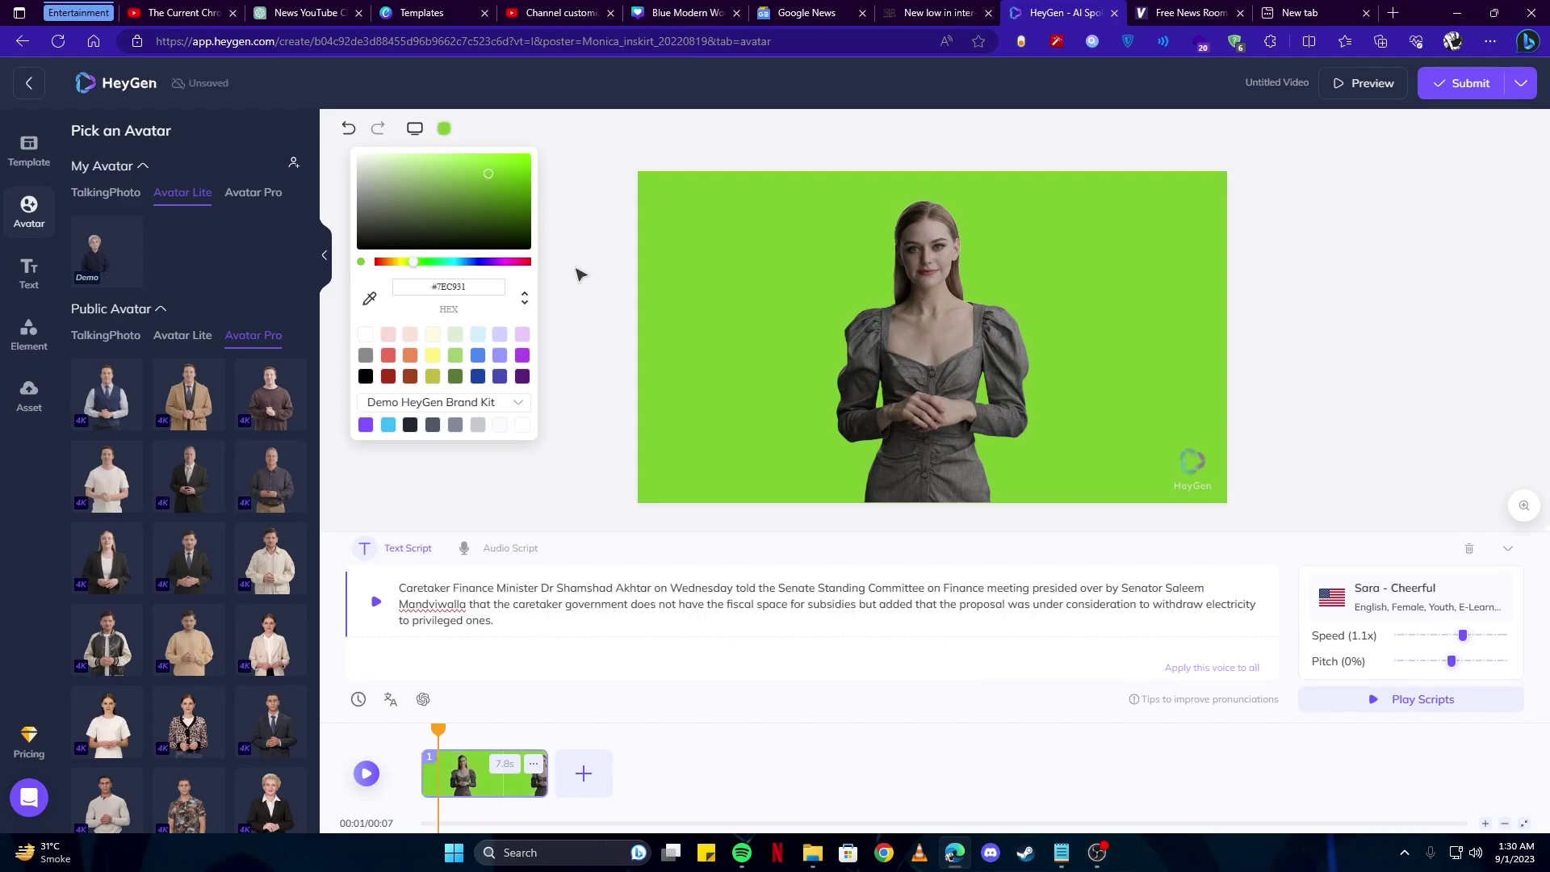
pyautogui.click(593, 587)
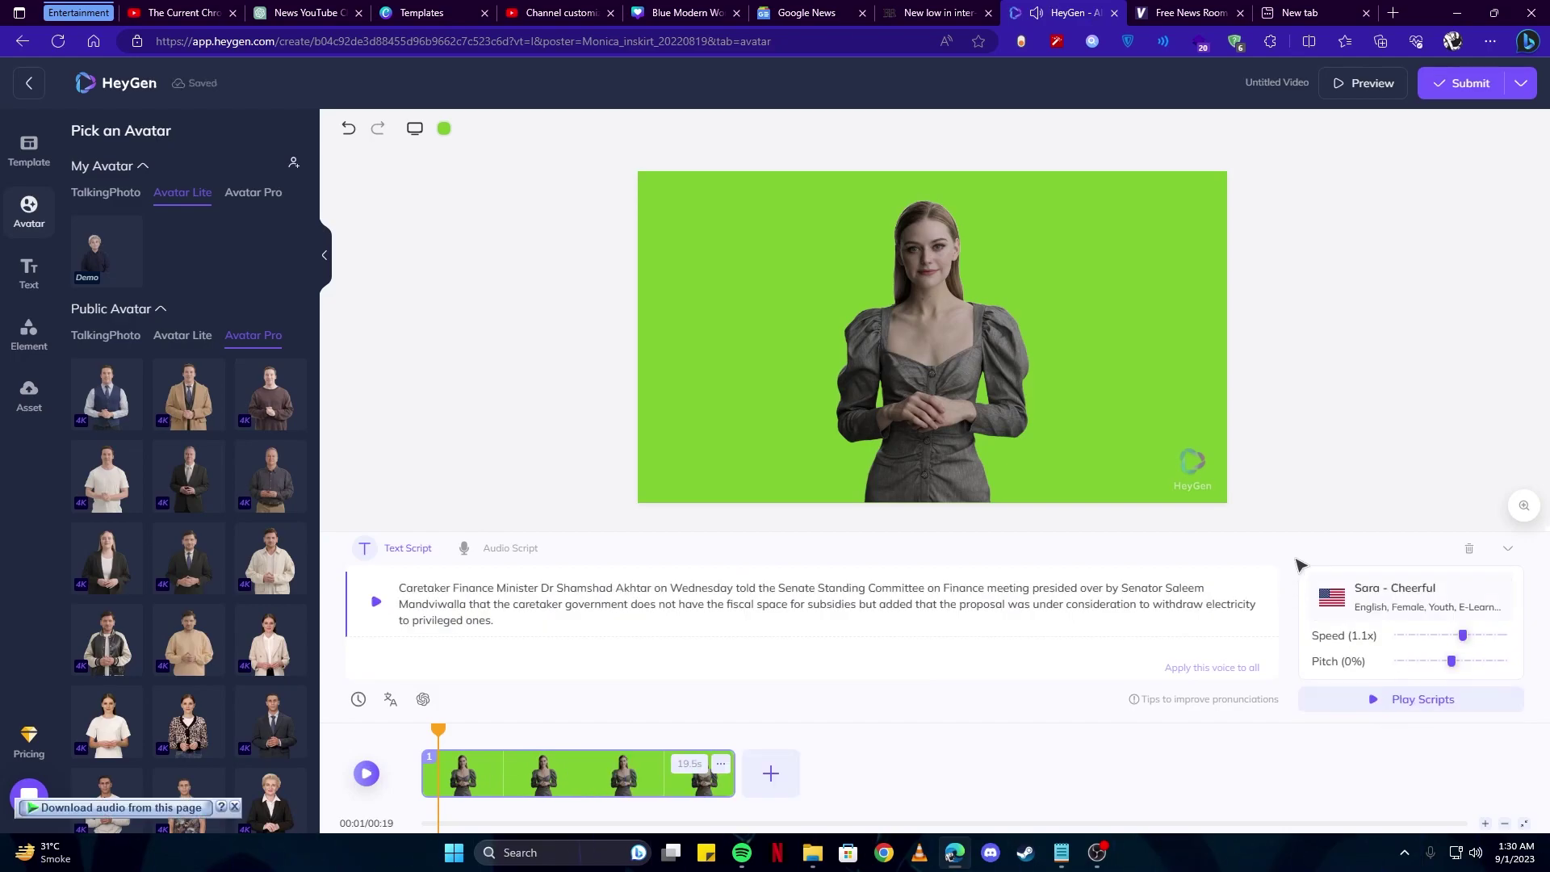
pyautogui.click(1487, 95)
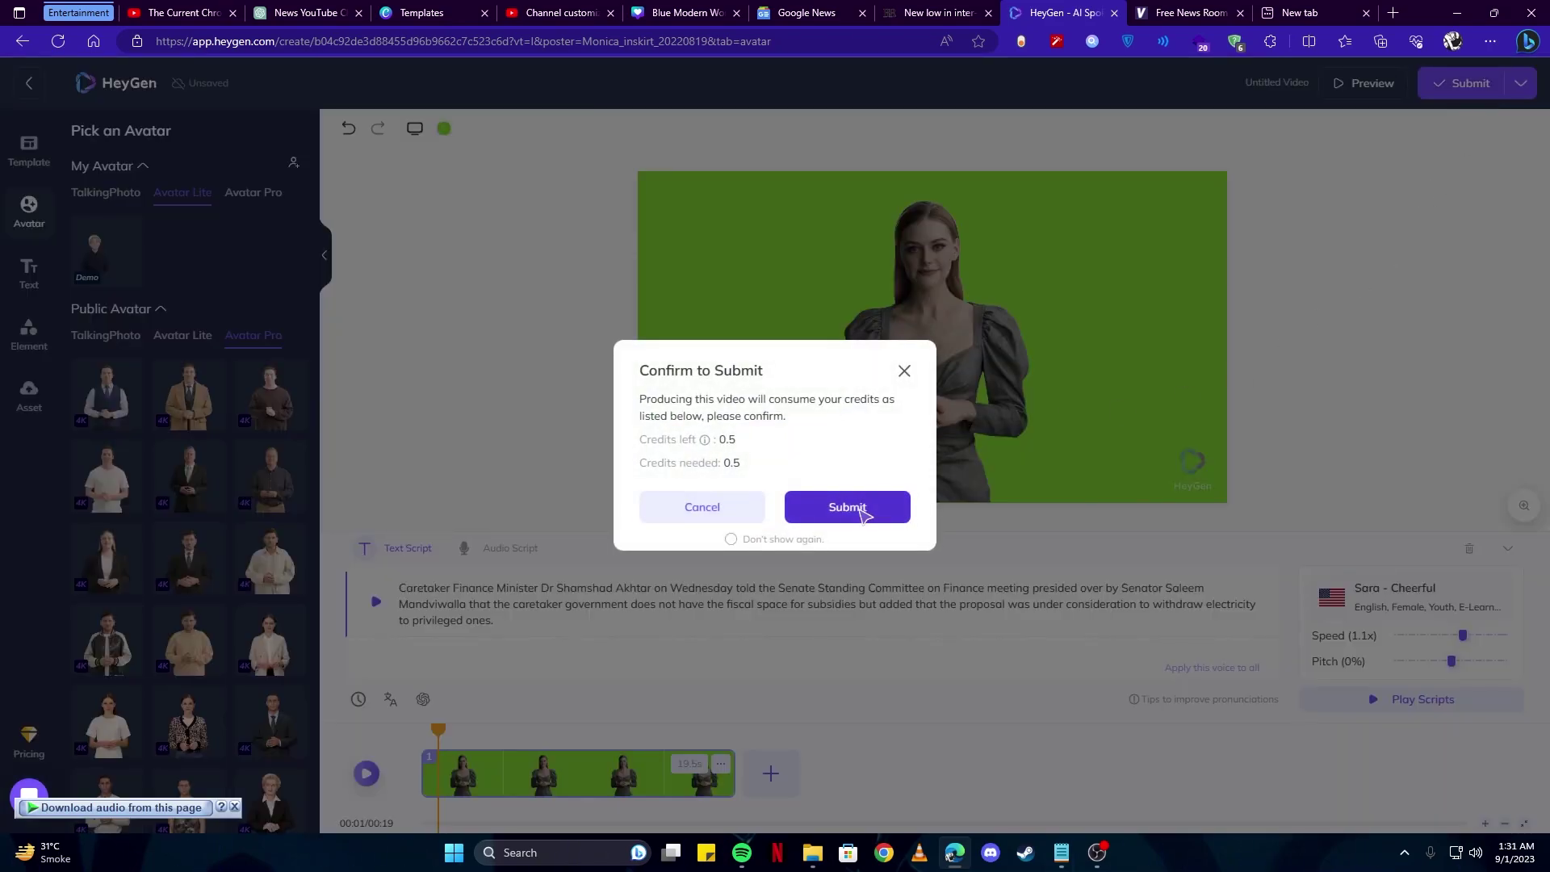
pyautogui.click(861, 511)
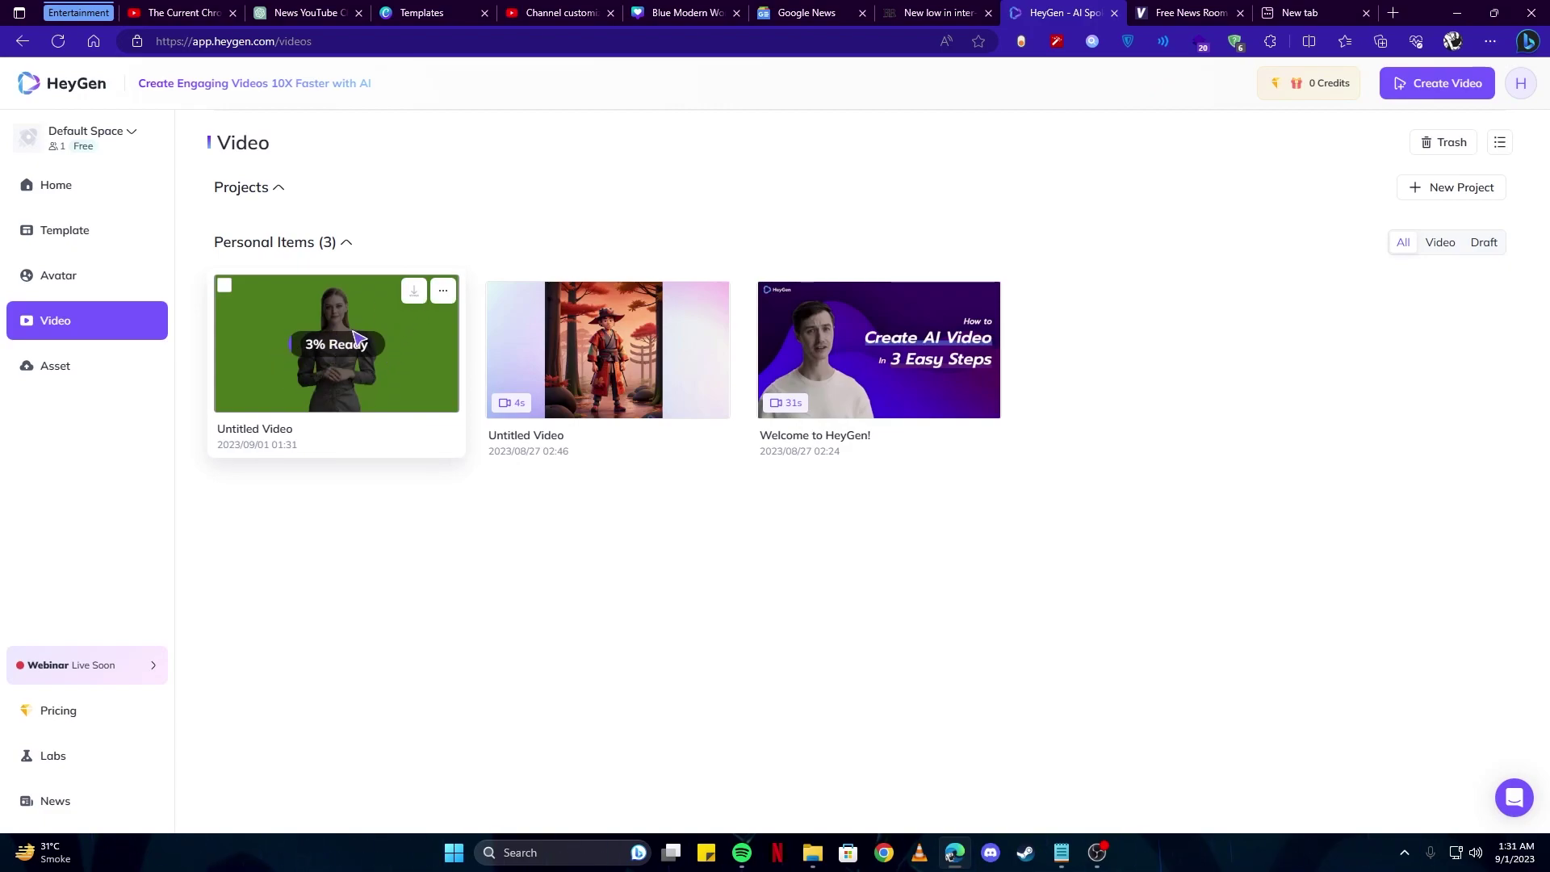
# - Download the Breaking News Live Intro clip from Videezy into Downloads > yt
pyautogui.hotkey('ctrl', 'Tab')
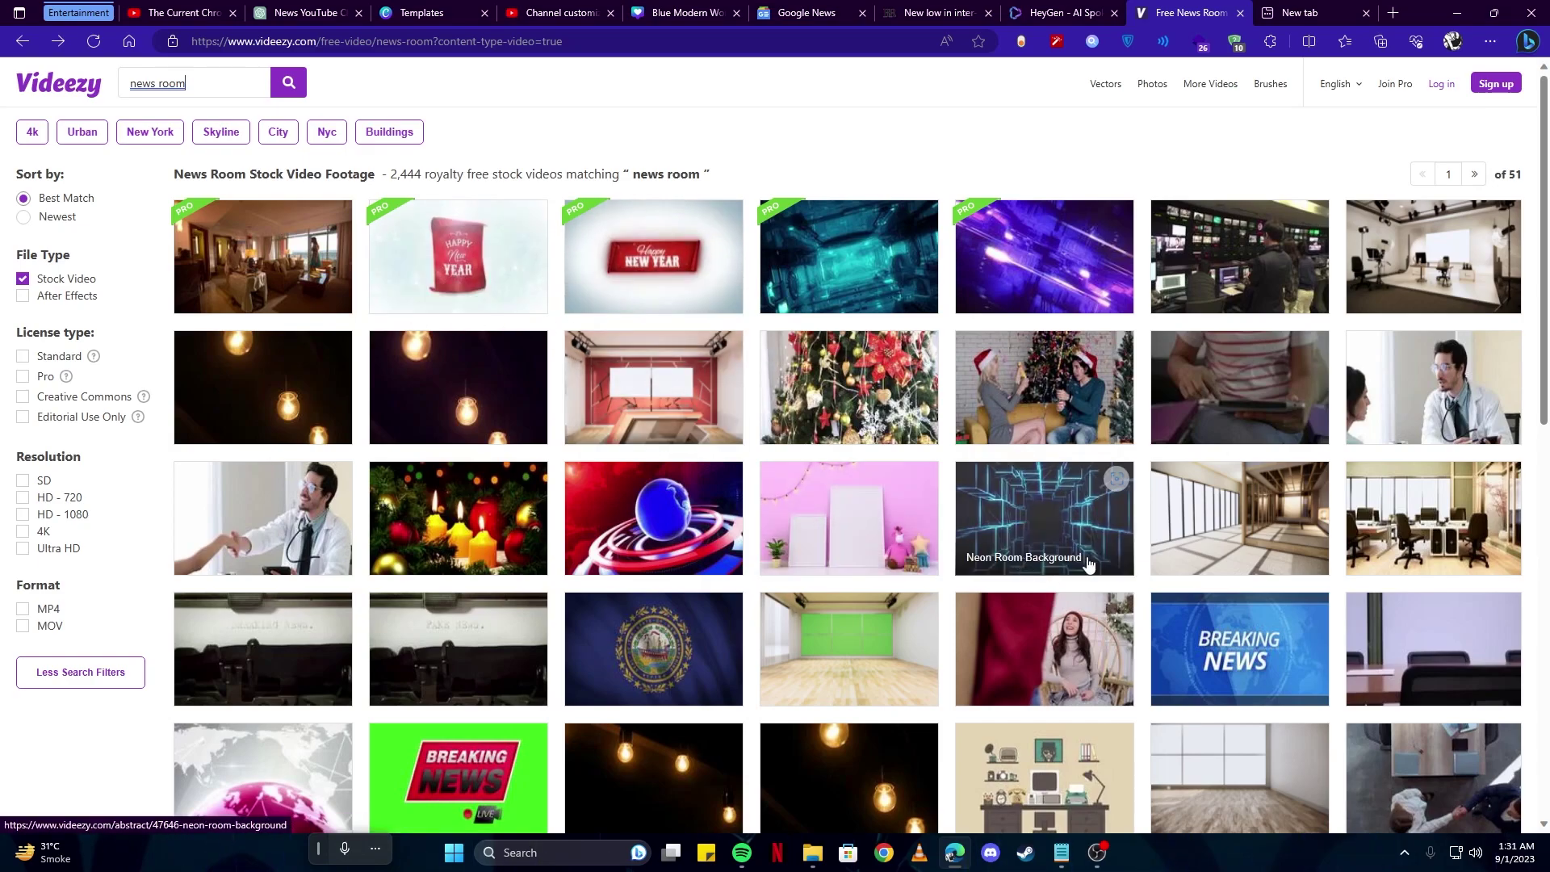
pyautogui.scroll(-4, 1083, 560)
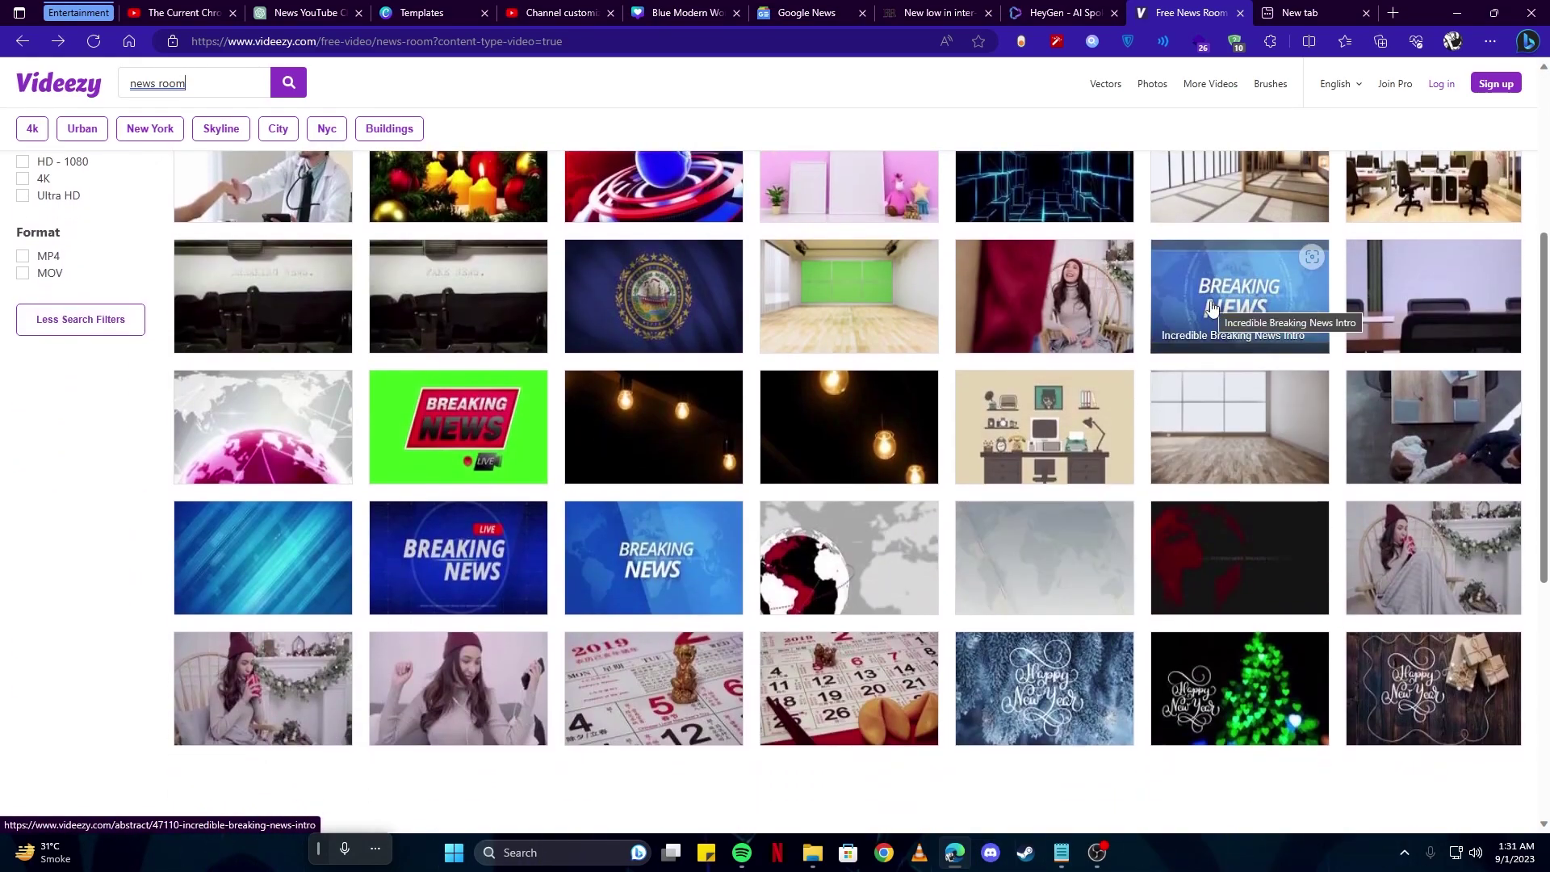
pyautogui.click(509, 551)
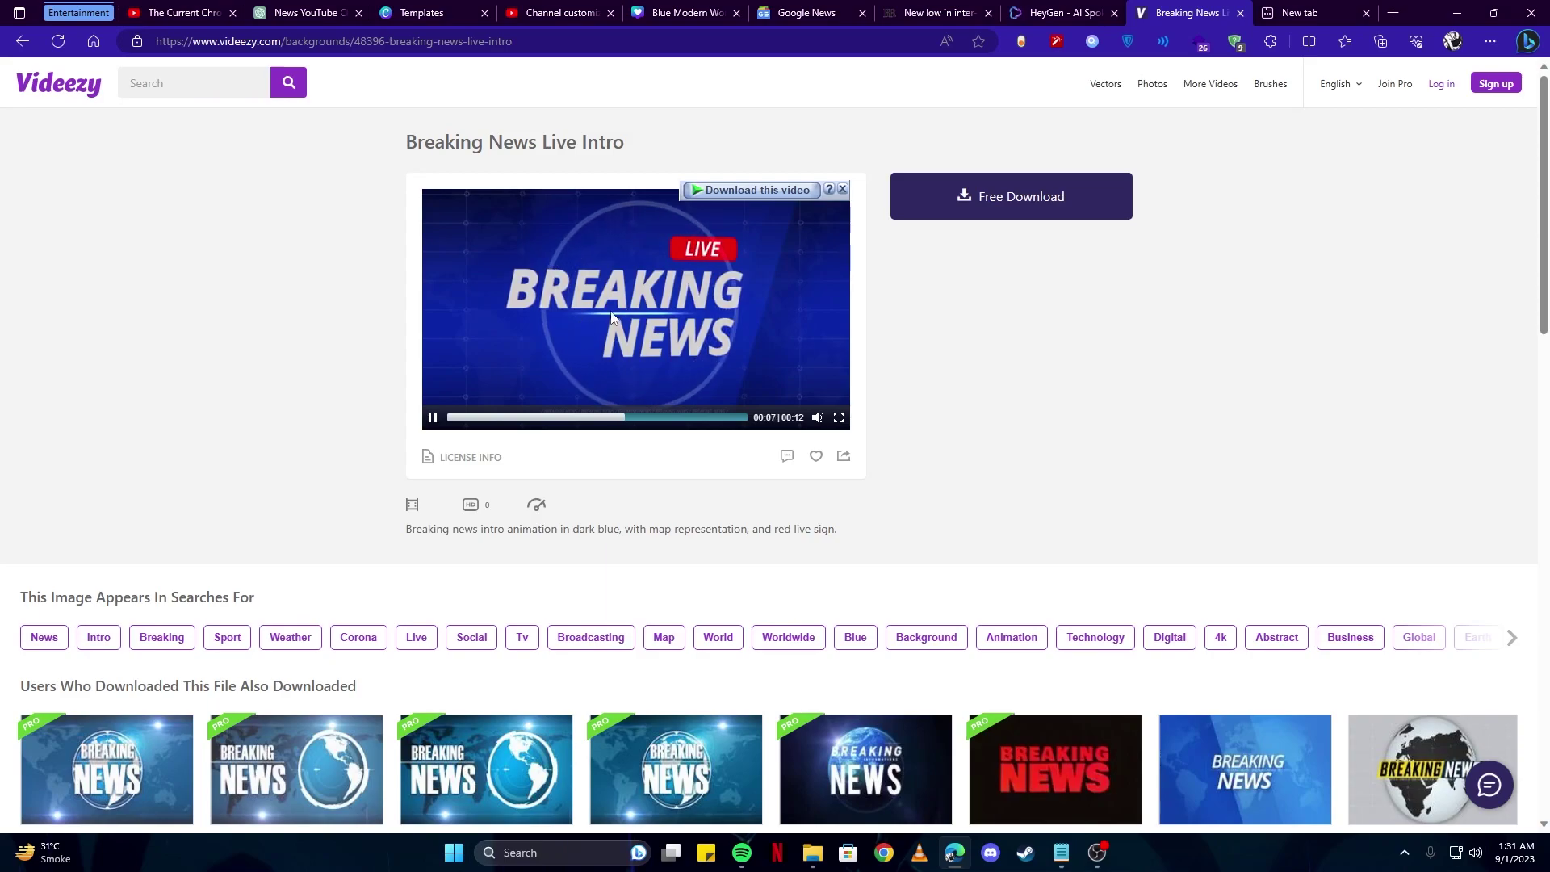
pyautogui.click(751, 189)
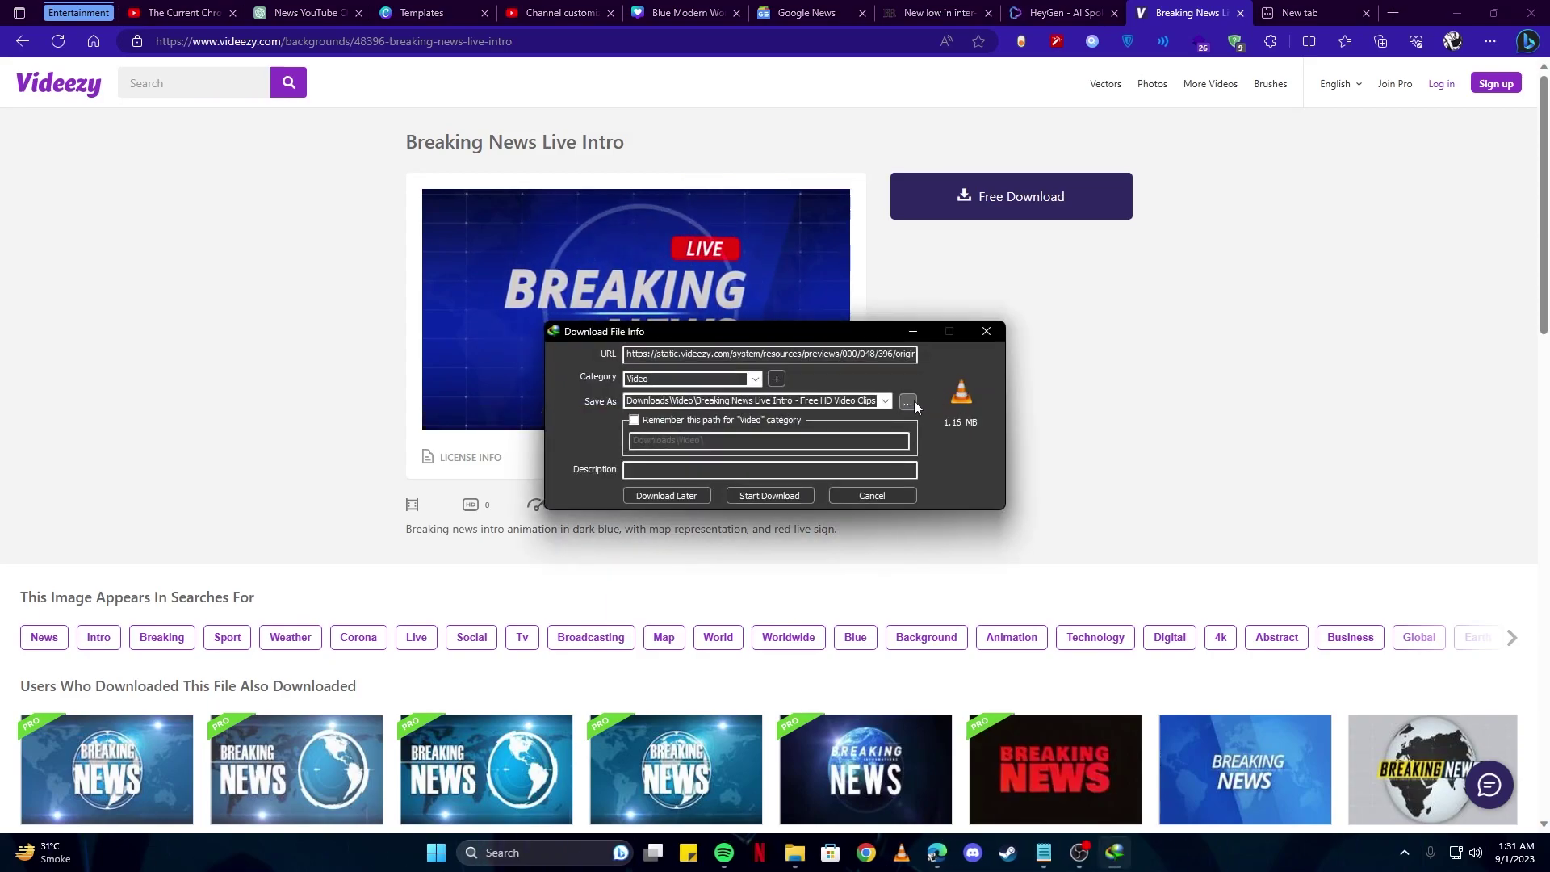
pyautogui.click(908, 401)
pyautogui.click(645, 529)
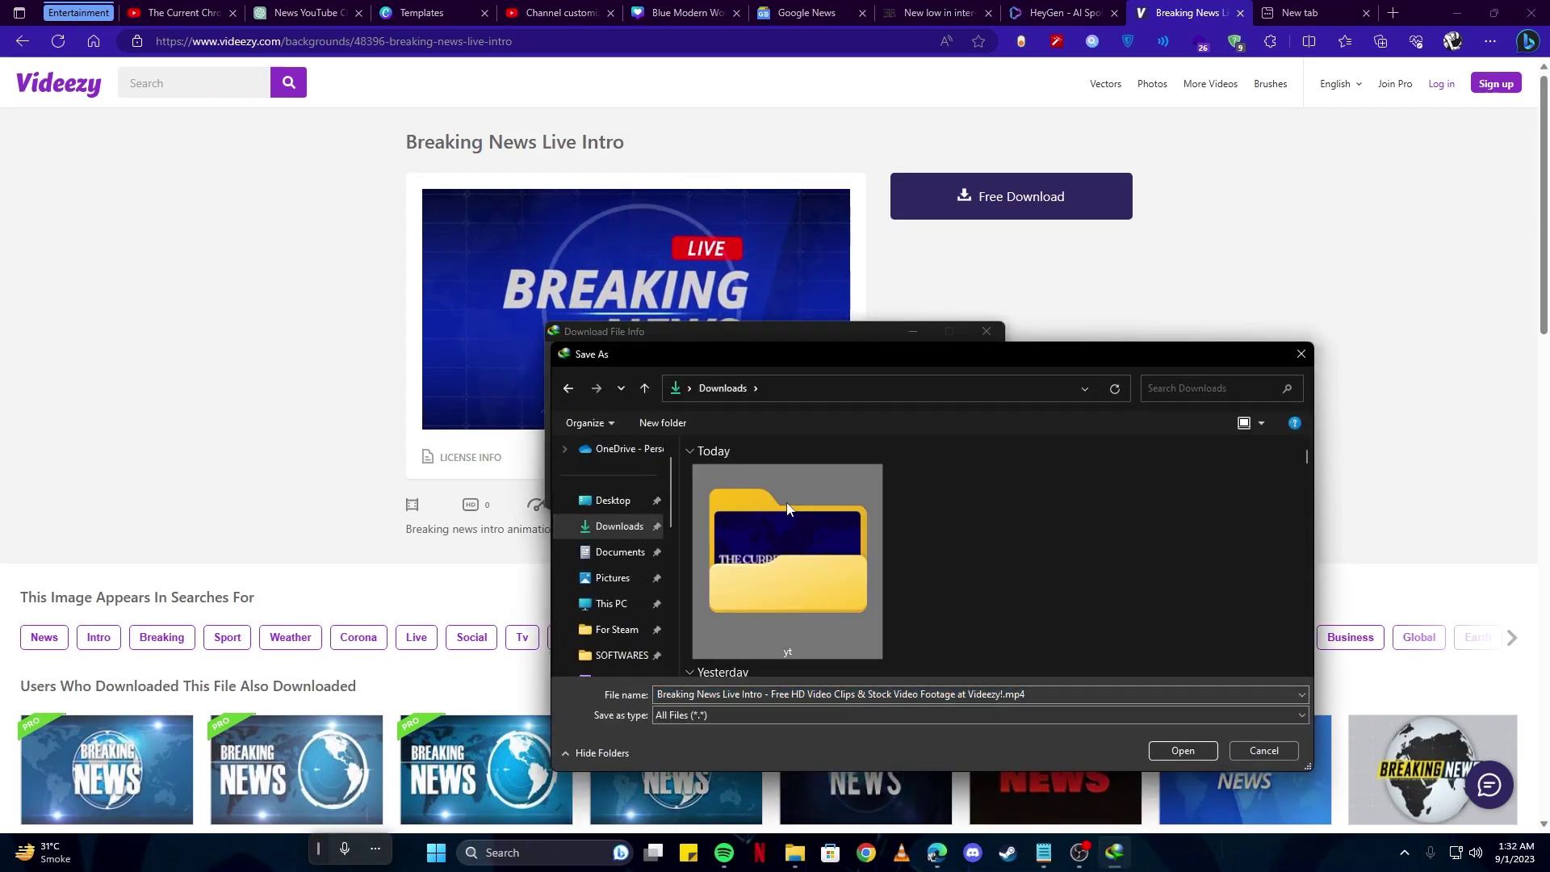
pyautogui.doubleClick(789, 557)
pyautogui.click(1184, 751)
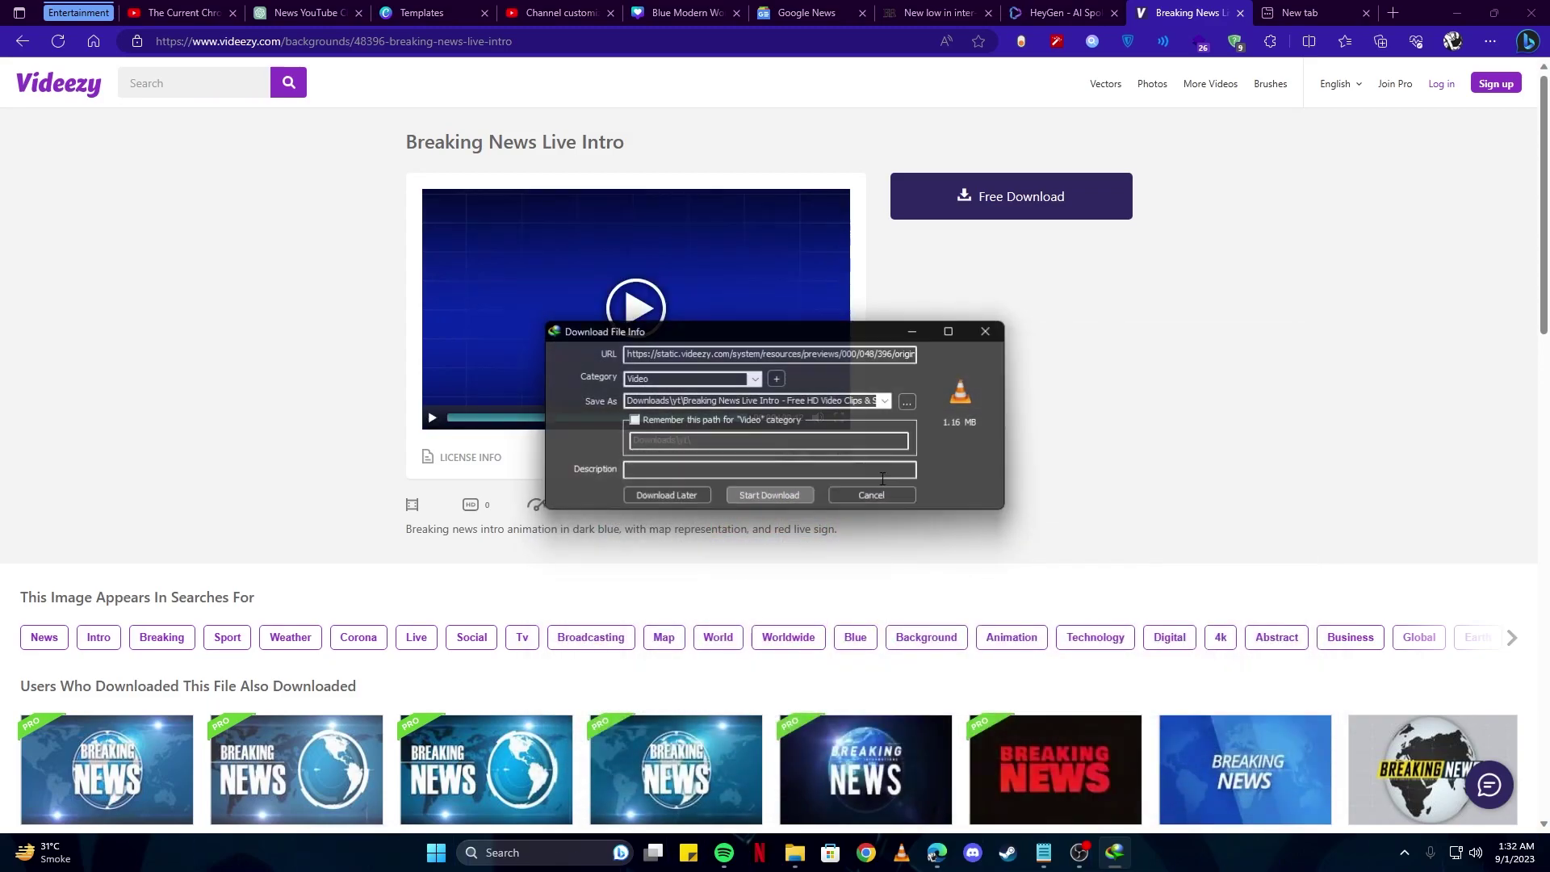
pyautogui.click(762, 496)
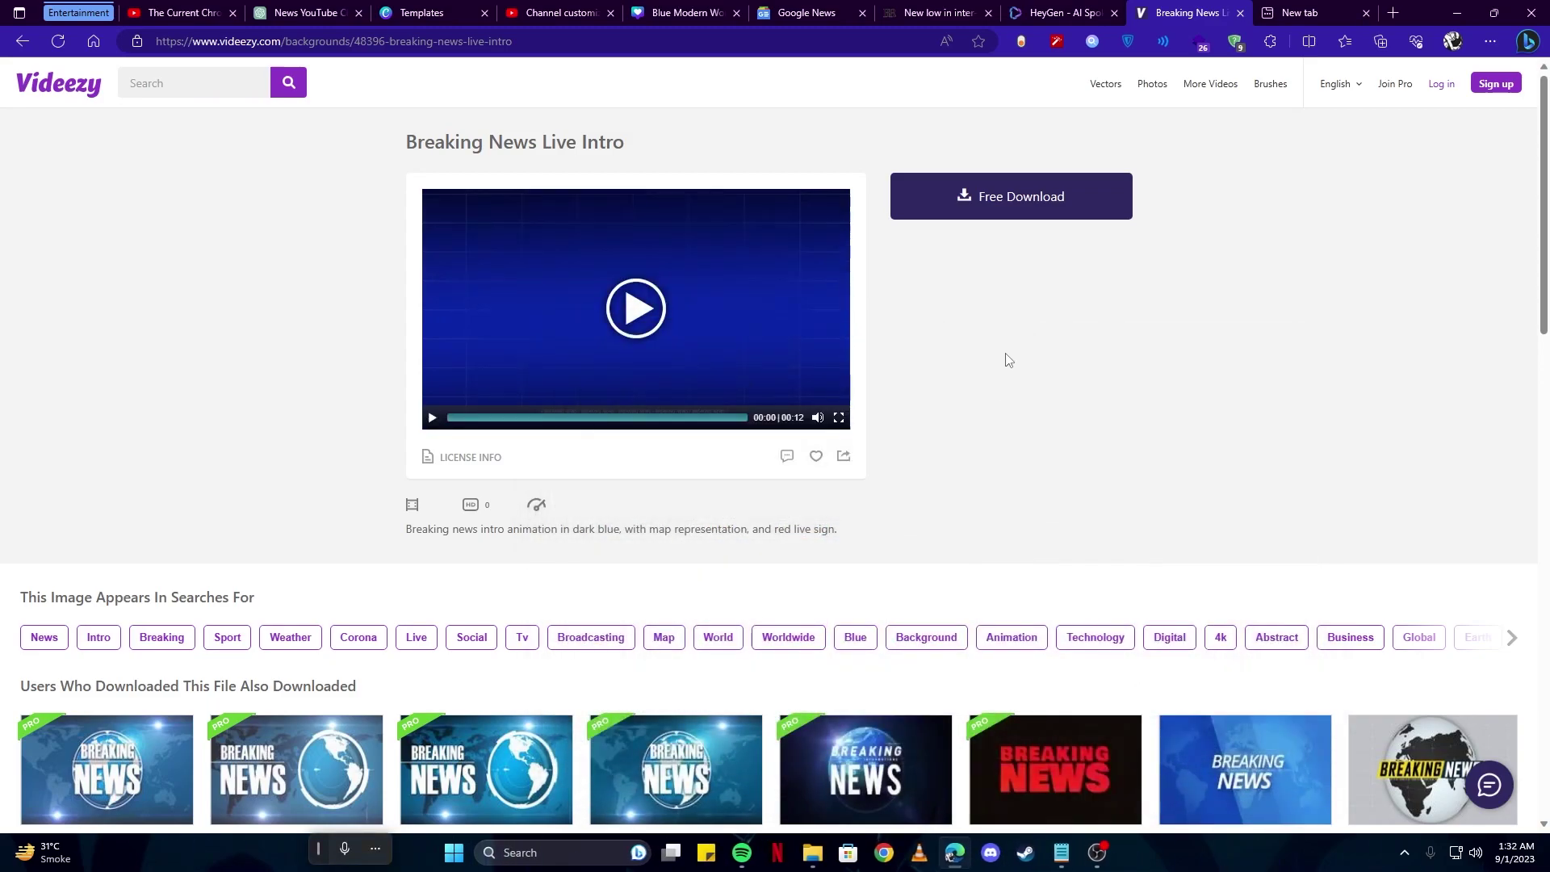
# - Save the News Background Left globe clip into Downloads > yt, and download the finished anchor video
pyautogui.hotkey('alt', 'Left')
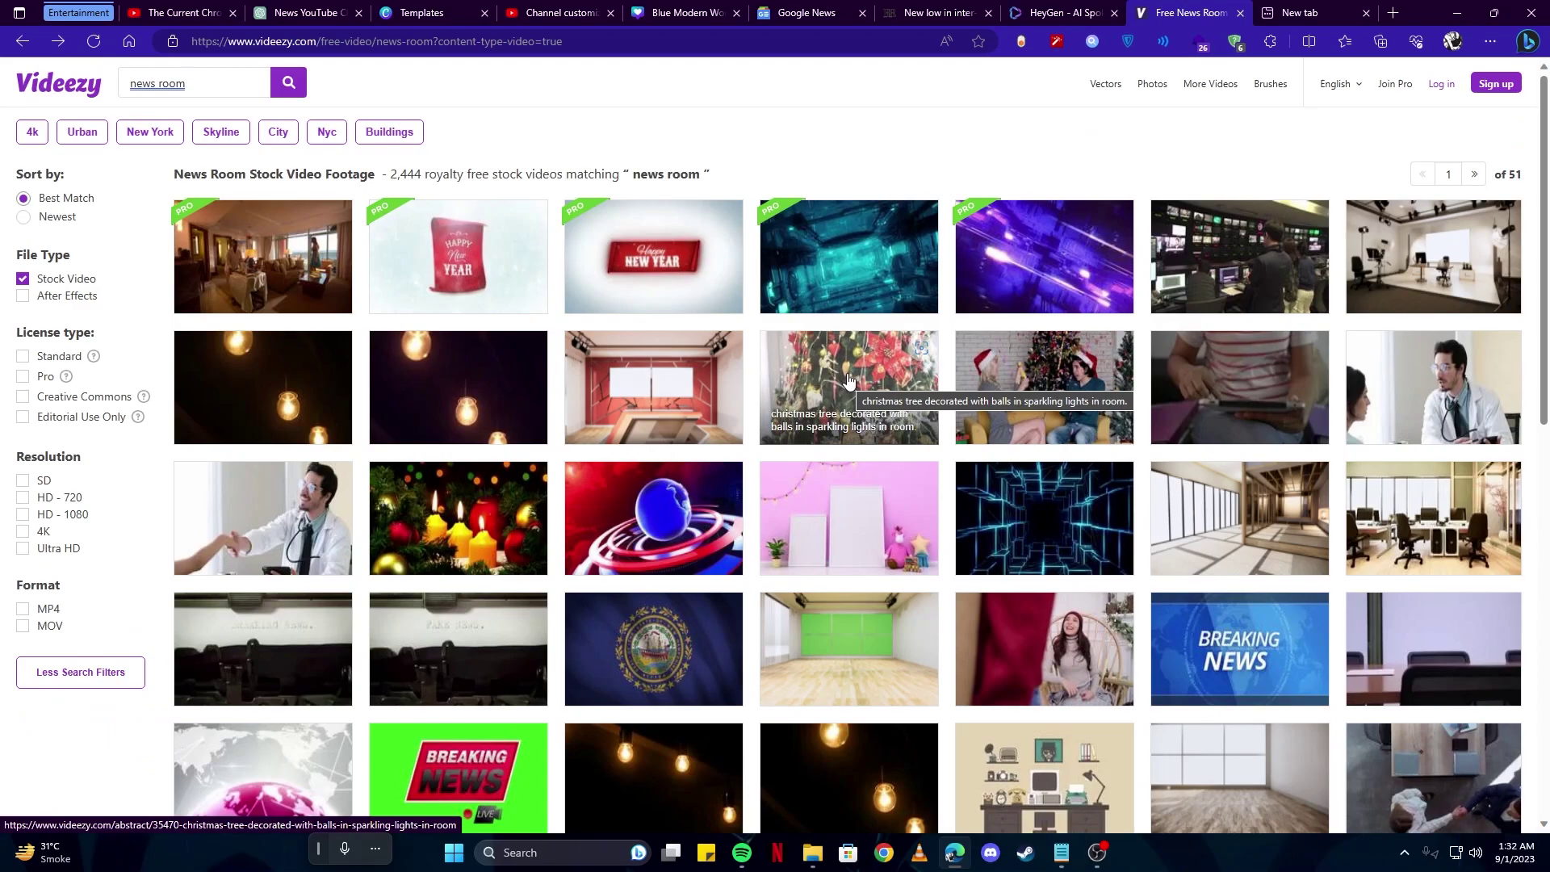
pyautogui.scroll(-3, 854, 381)
pyautogui.scroll(-2, 854, 382)
pyautogui.click(840, 561)
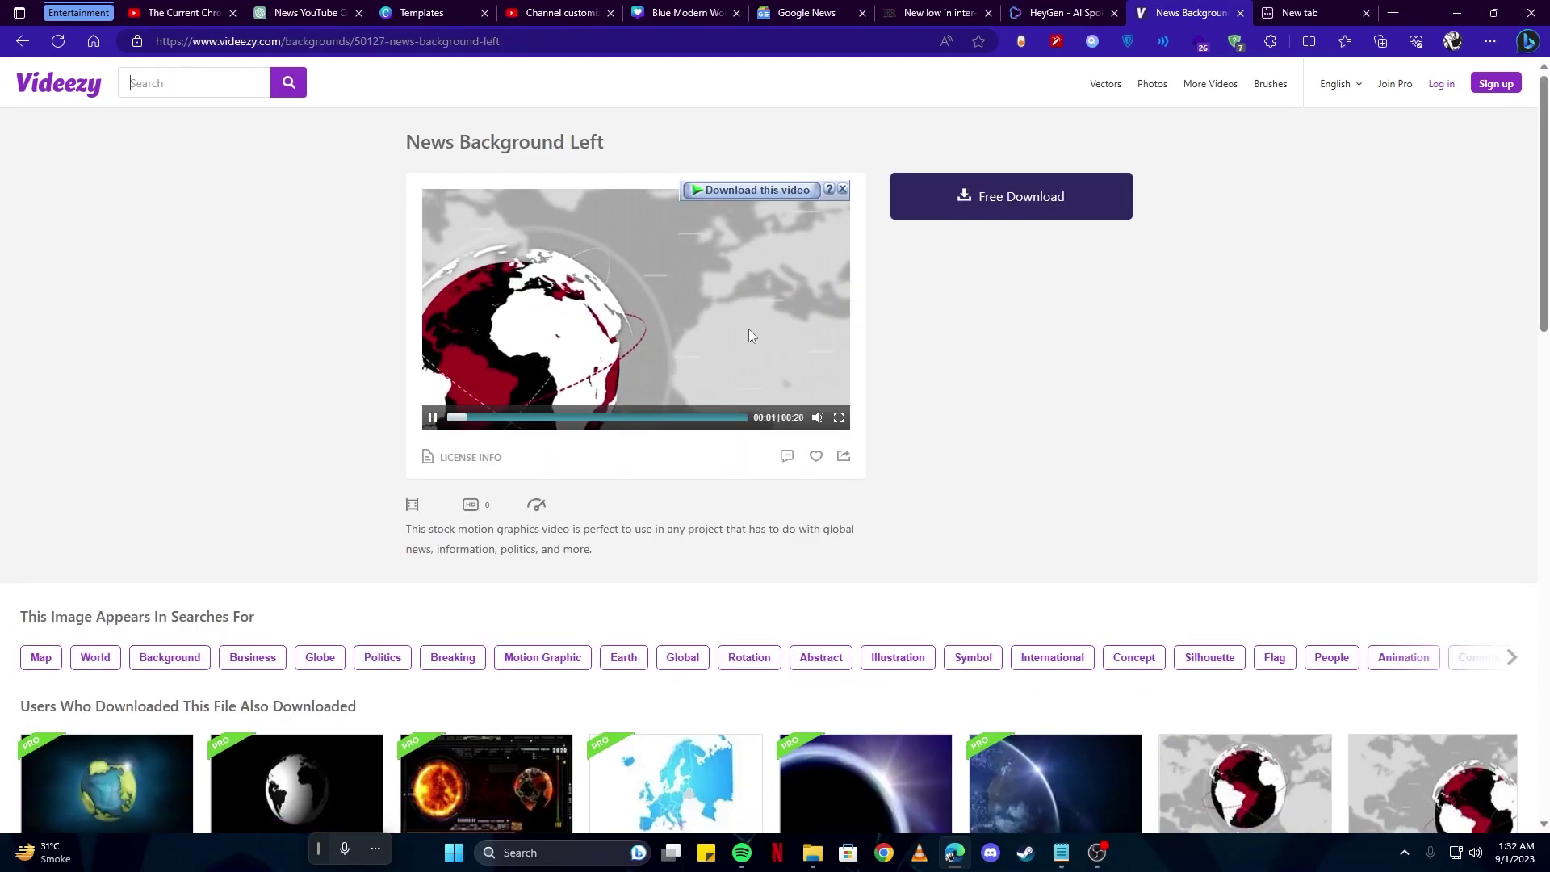
pyautogui.click(752, 196)
pyautogui.click(919, 397)
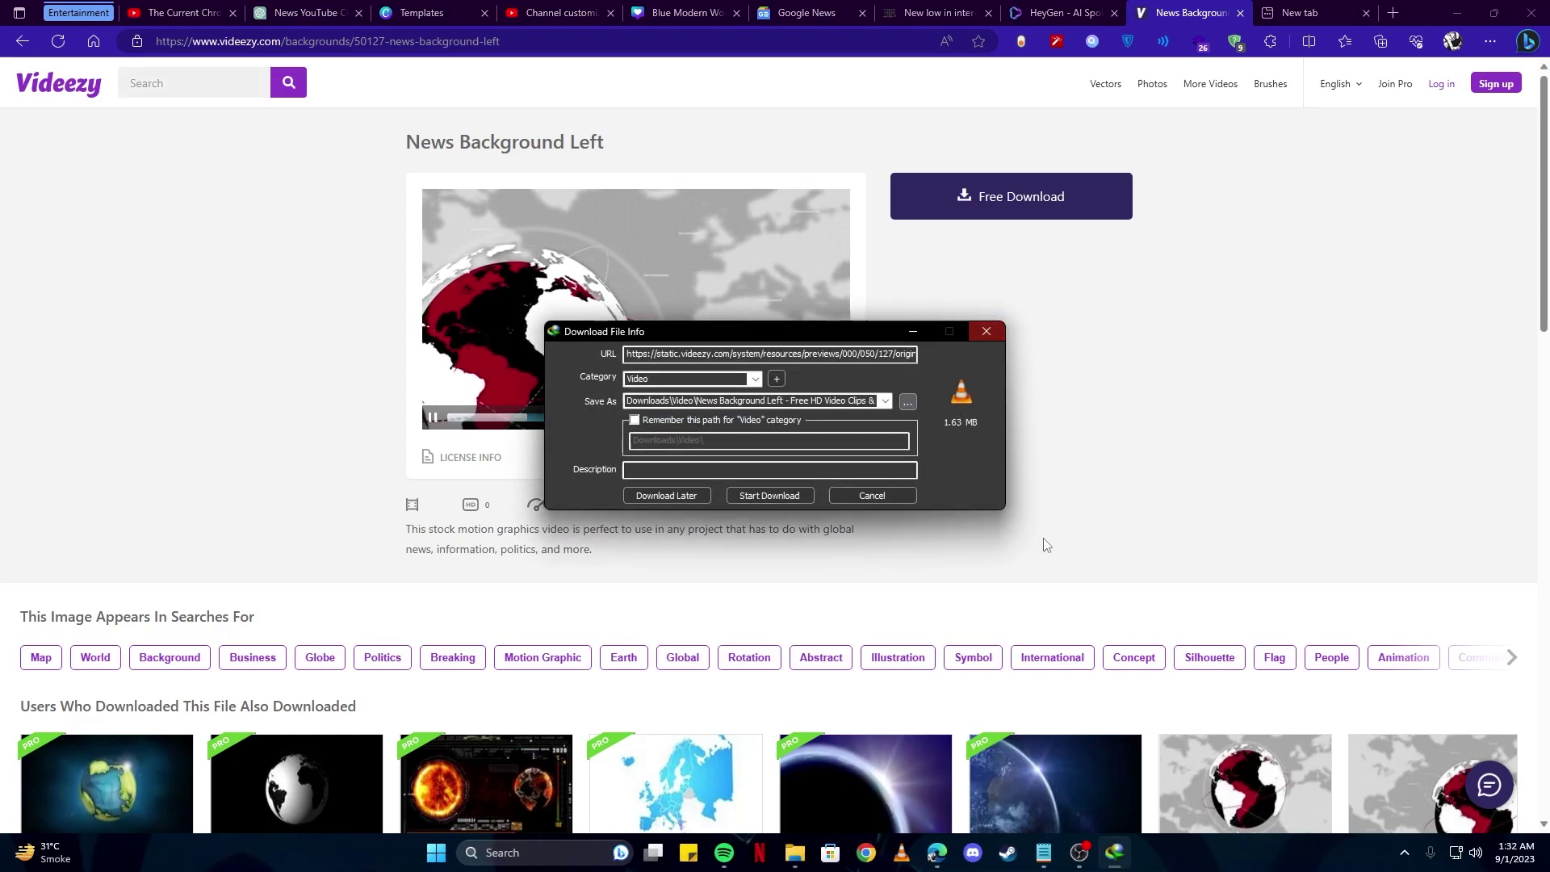
pyautogui.click(622, 526)
pyautogui.doubleClick(758, 486)
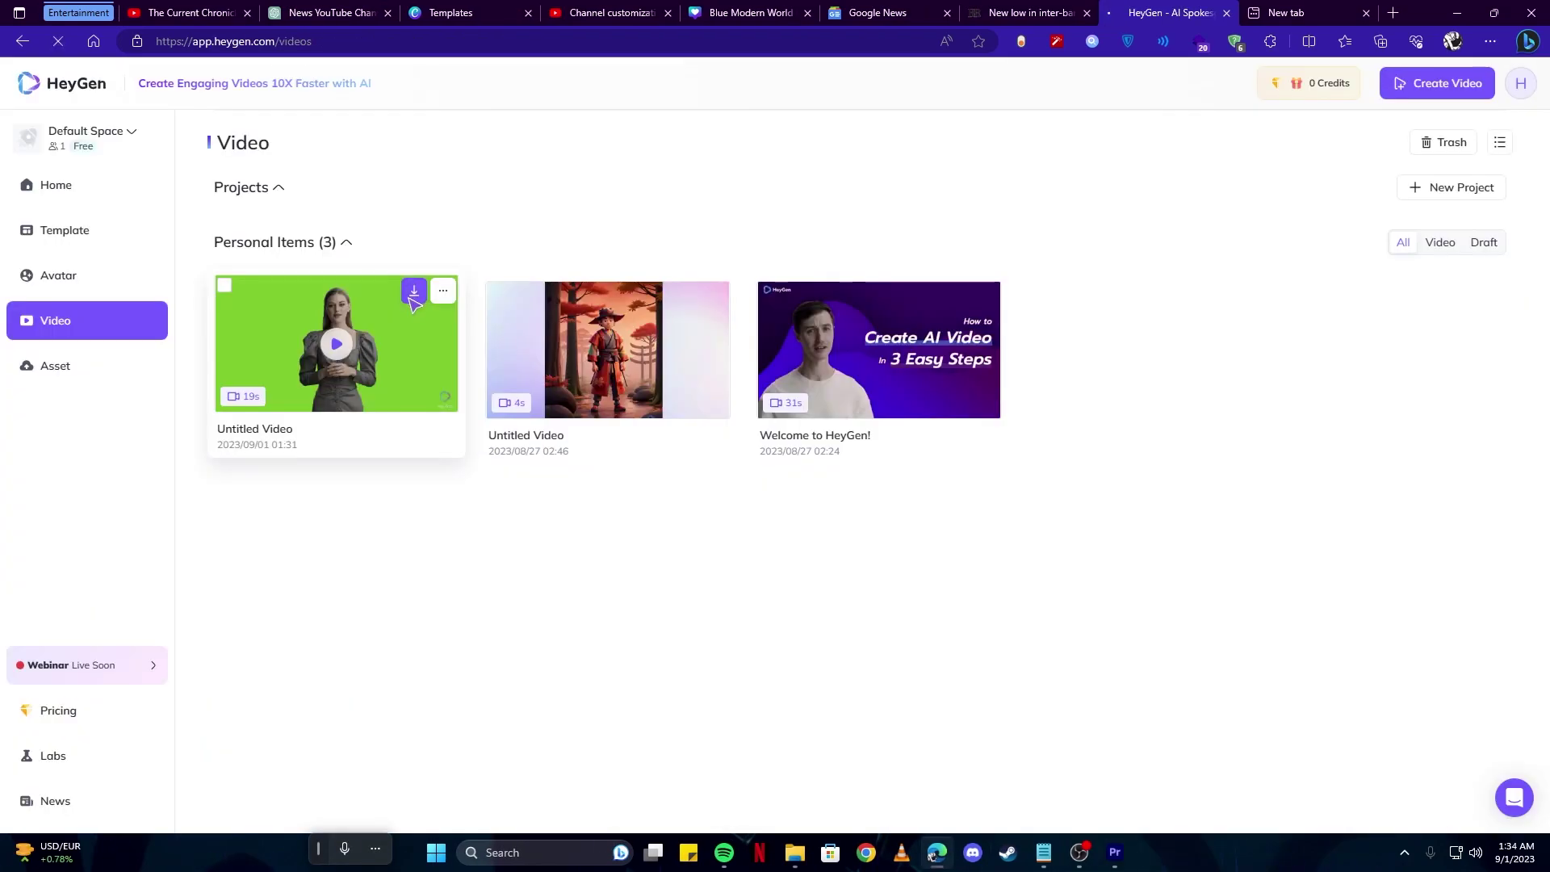
pyautogui.click(413, 293)
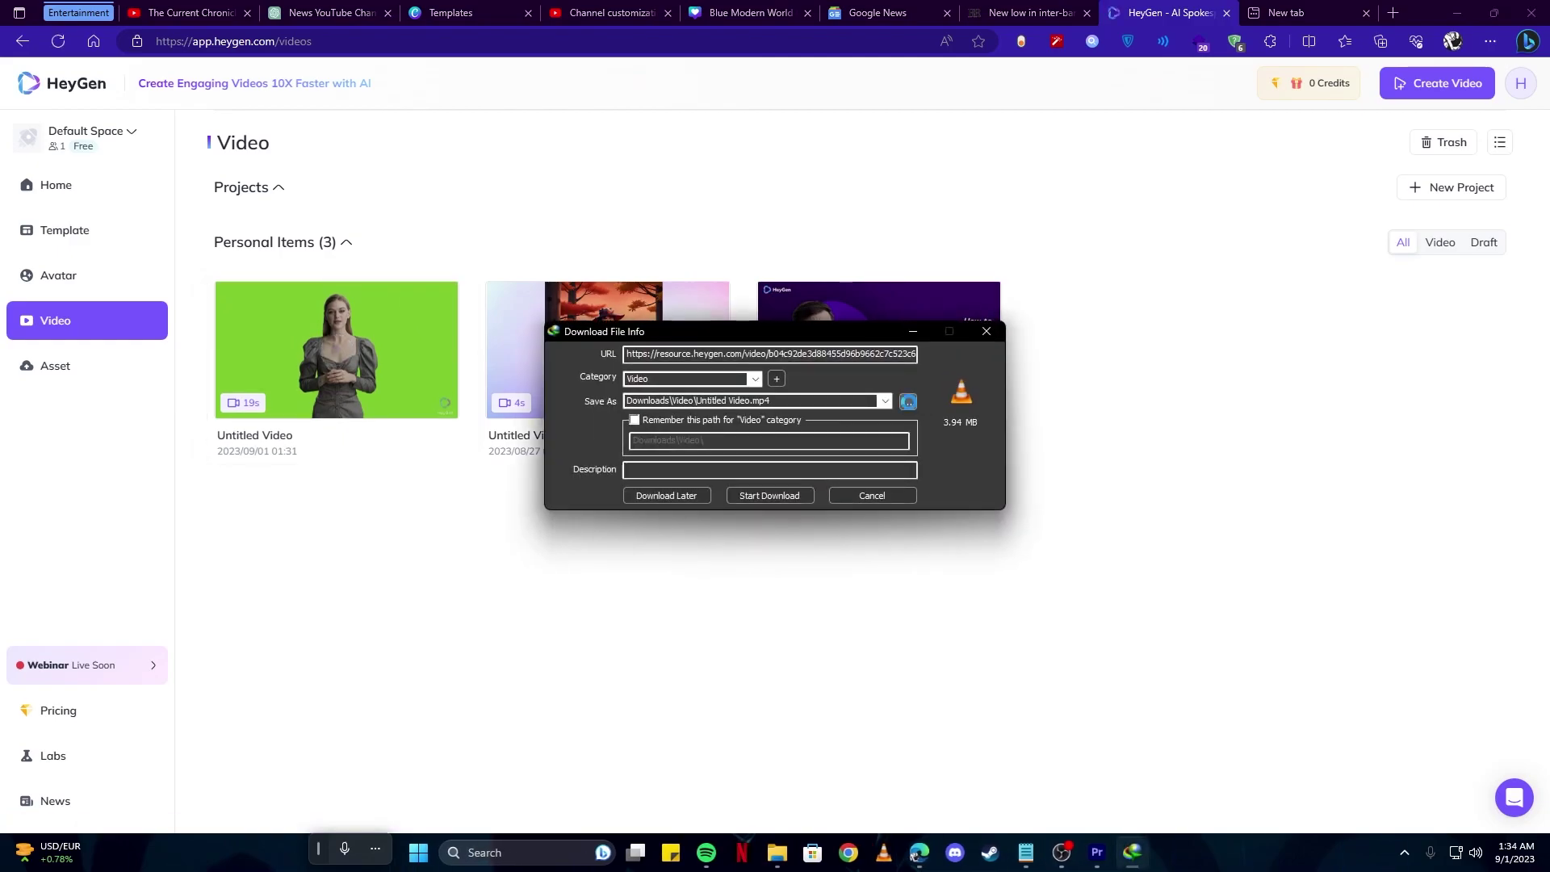
# - Save the HeyGen anchor video as Untitled Video.mp4 into Downloads > yt, then launch After Effects
pyautogui.click(908, 402)
pyautogui.click(619, 525)
pyautogui.doubleClick(788, 497)
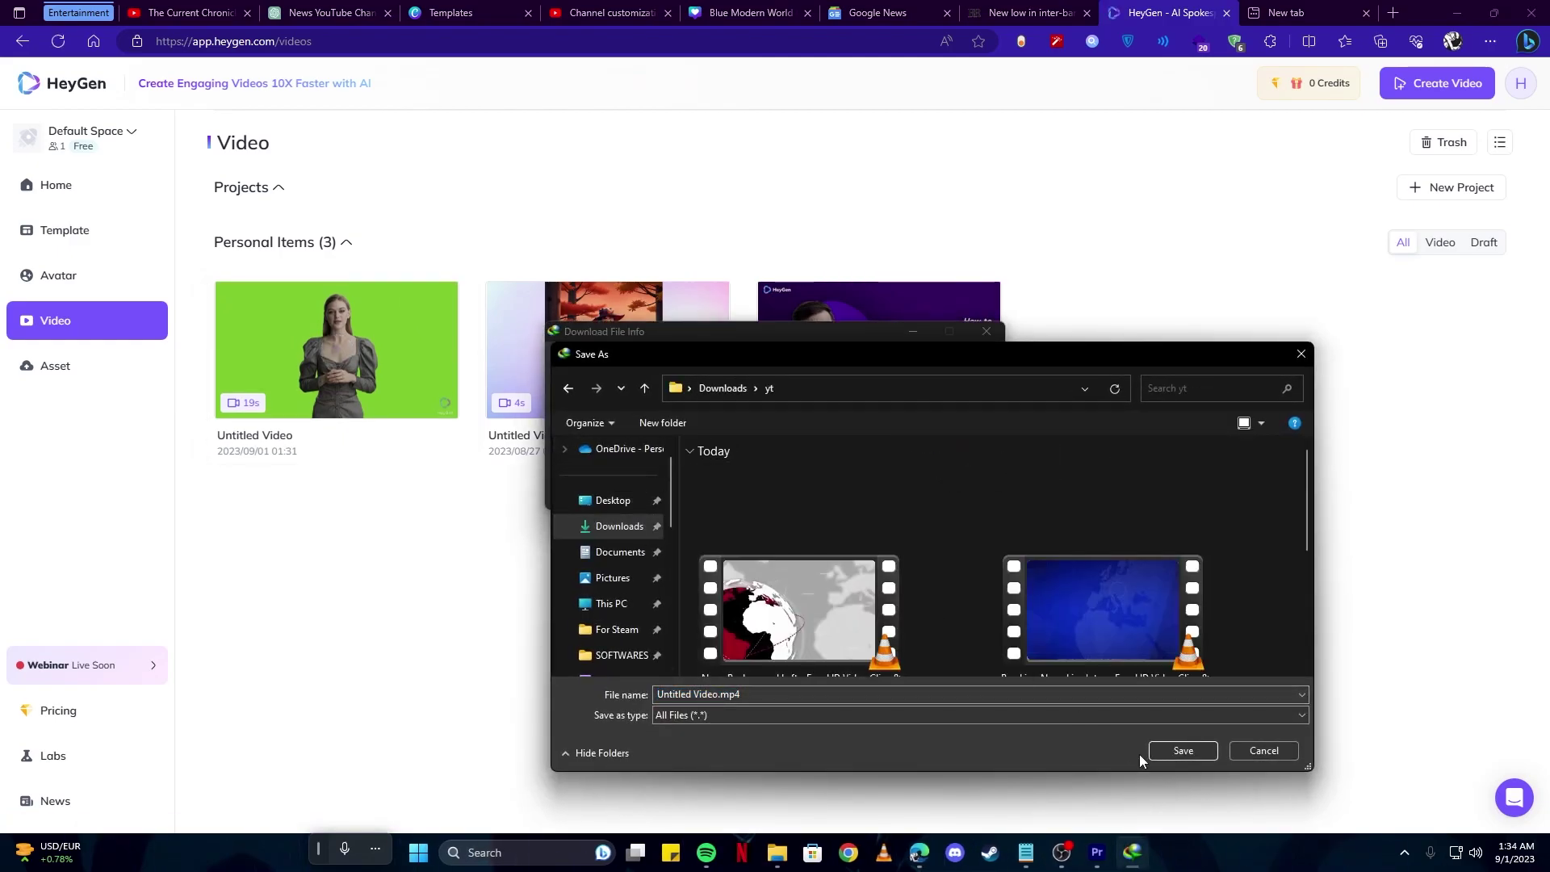
pyautogui.click(1172, 750)
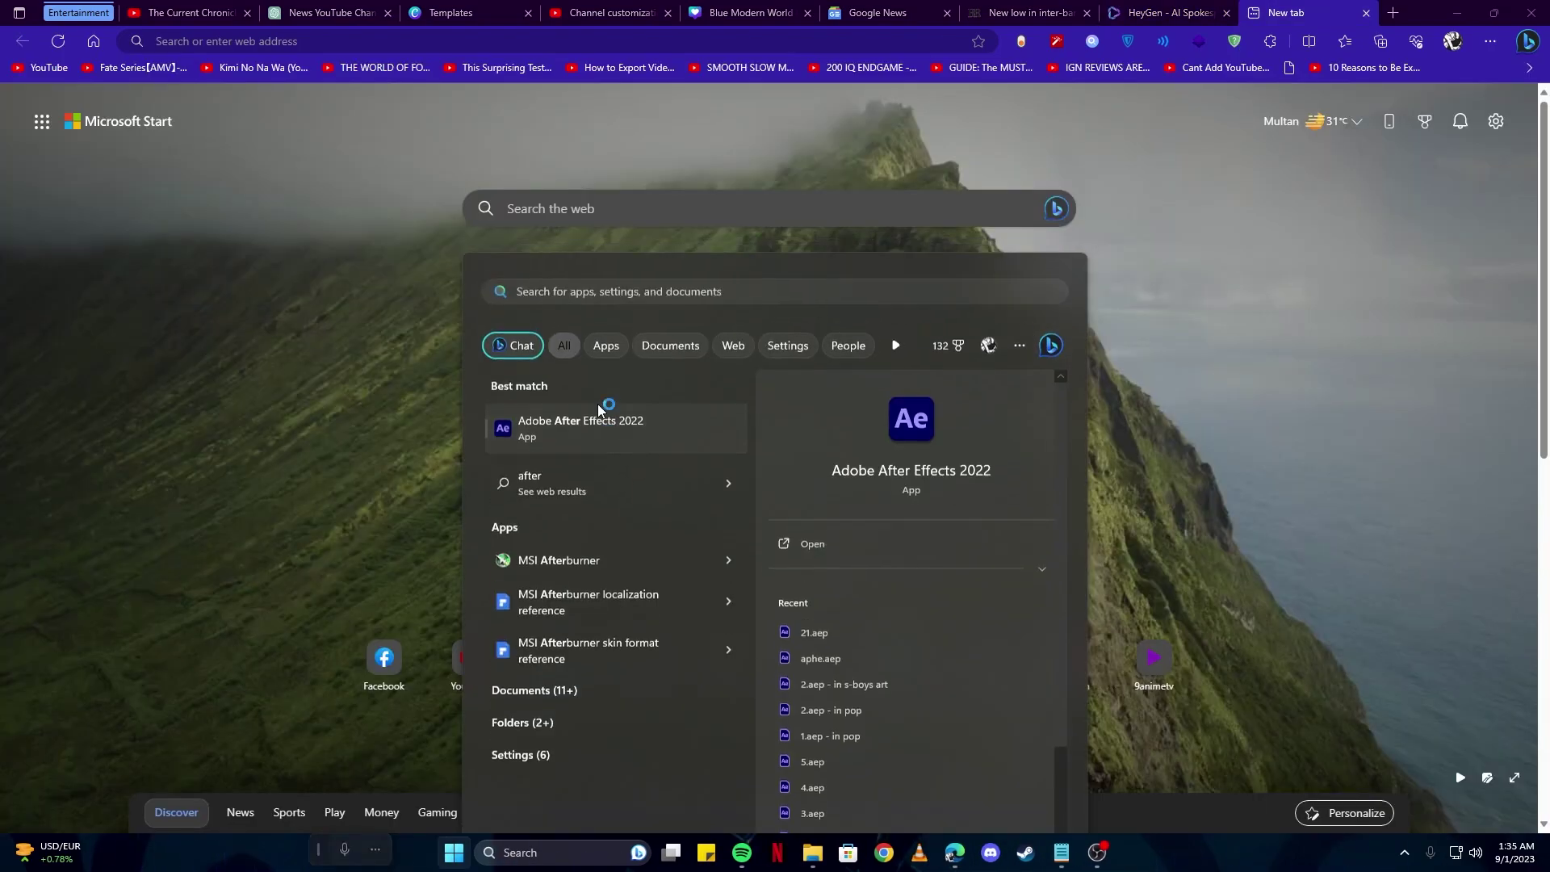
pyautogui.click(599, 409)
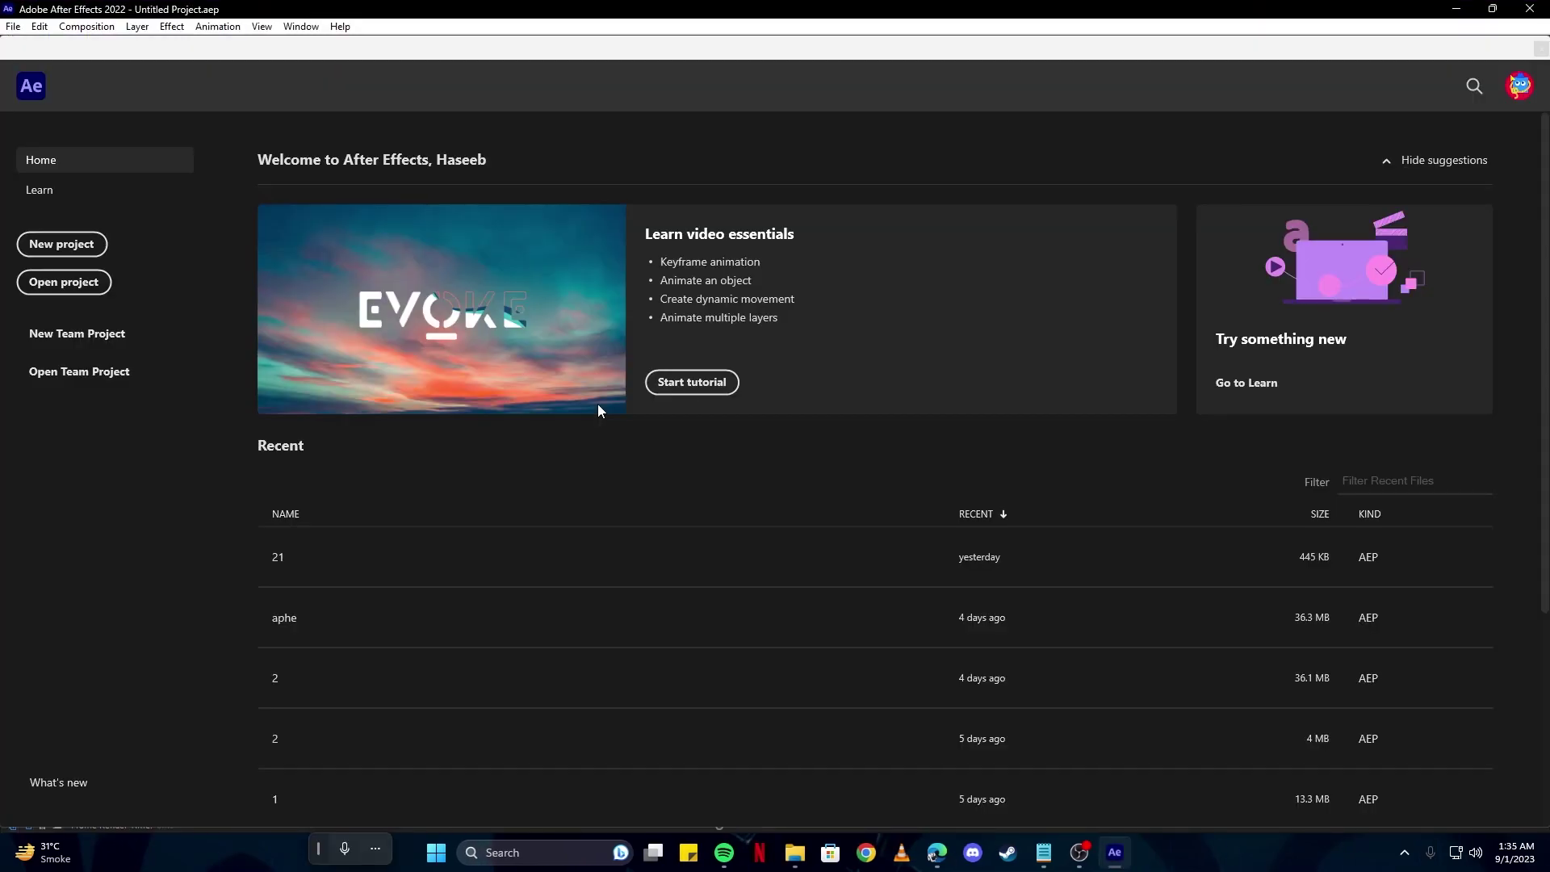
# - Start a new project, import the globe background clip from yt, and make a composition from it
pyautogui.click(64, 257)
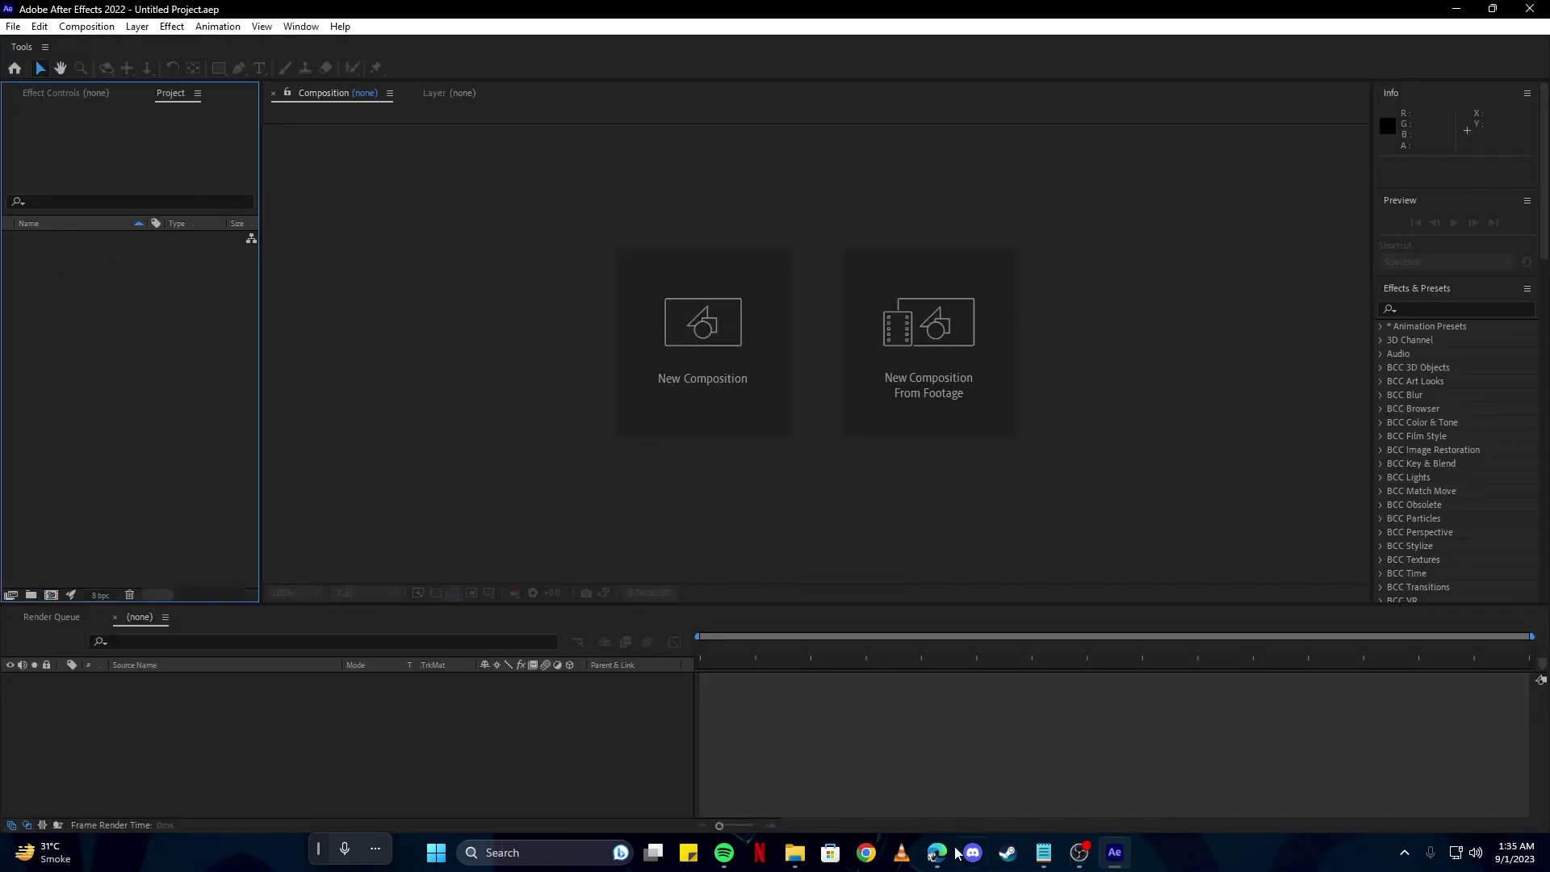
pyautogui.moveTo(796, 852)
pyautogui.click(779, 747)
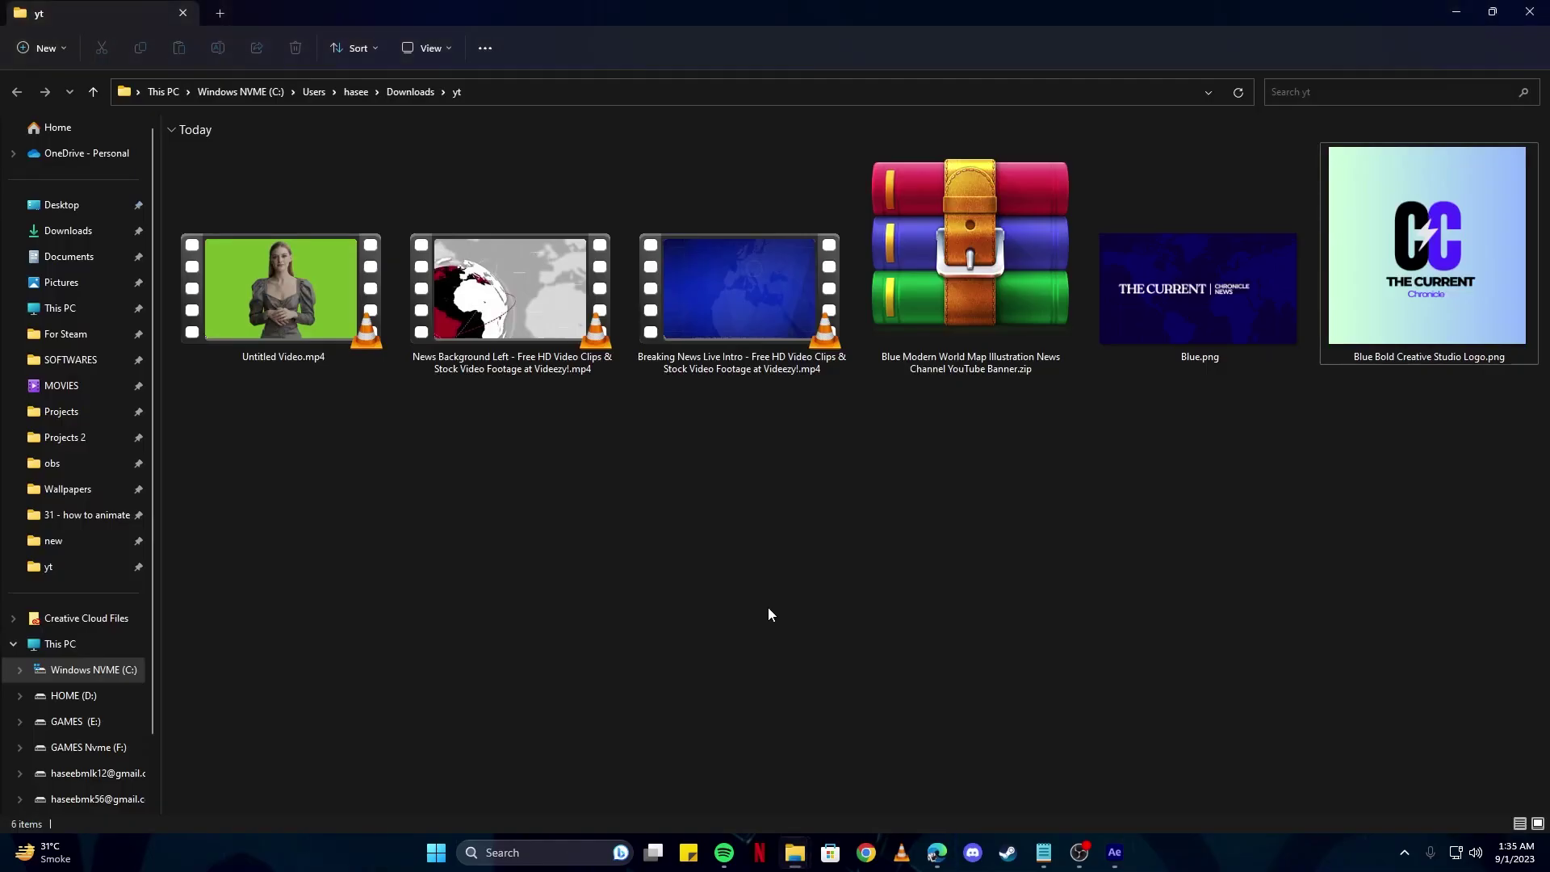
pyautogui.moveTo(511, 289); pyautogui.dragTo(751, 736)
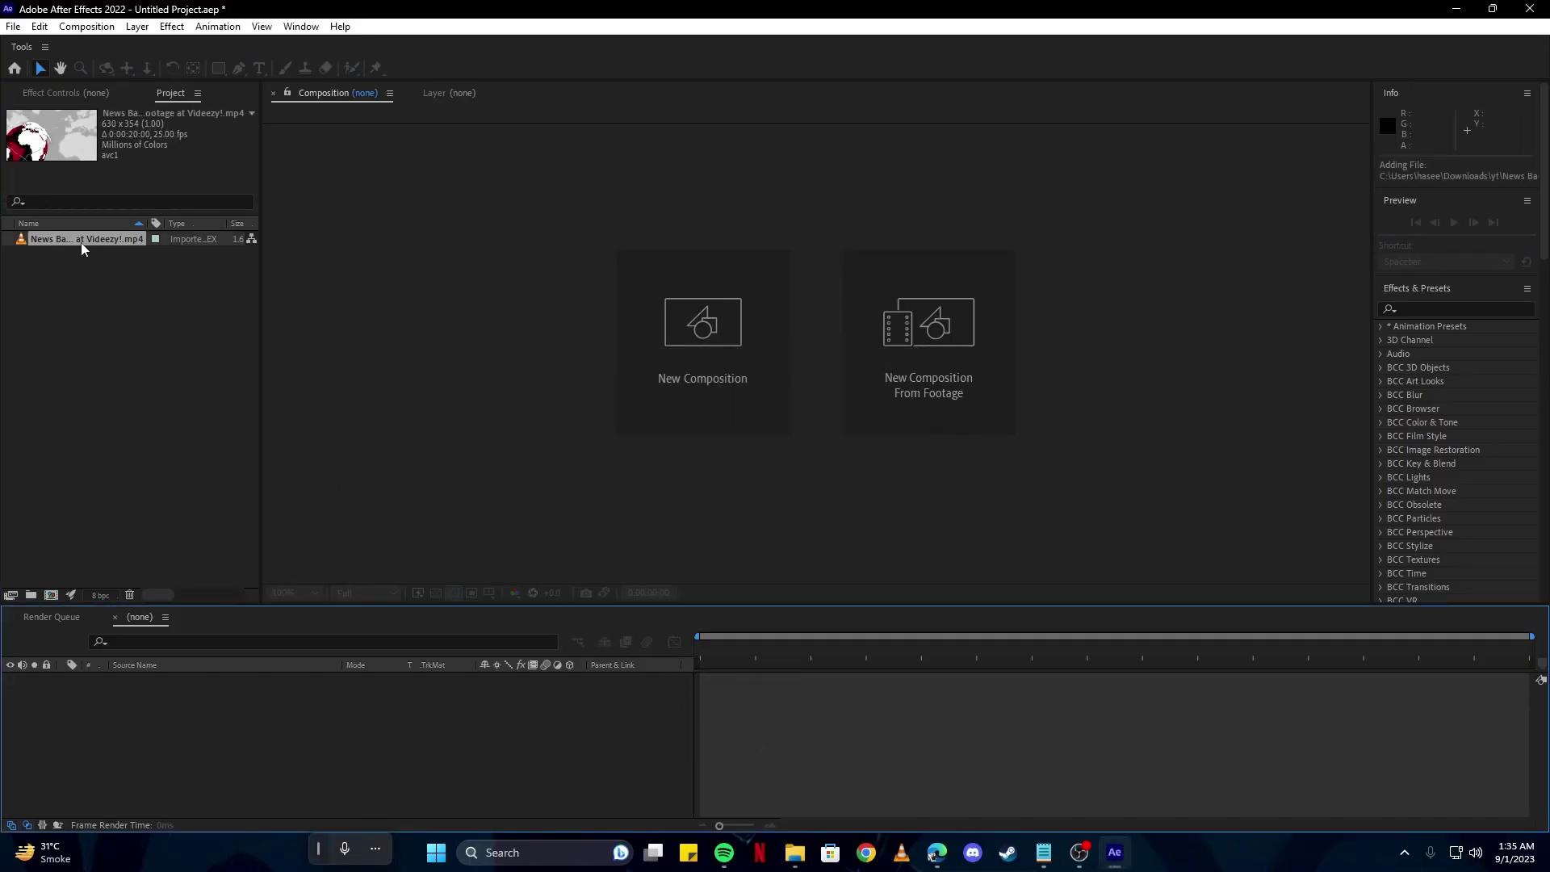
pyautogui.moveTo(81, 249); pyautogui.dragTo(675, 741)
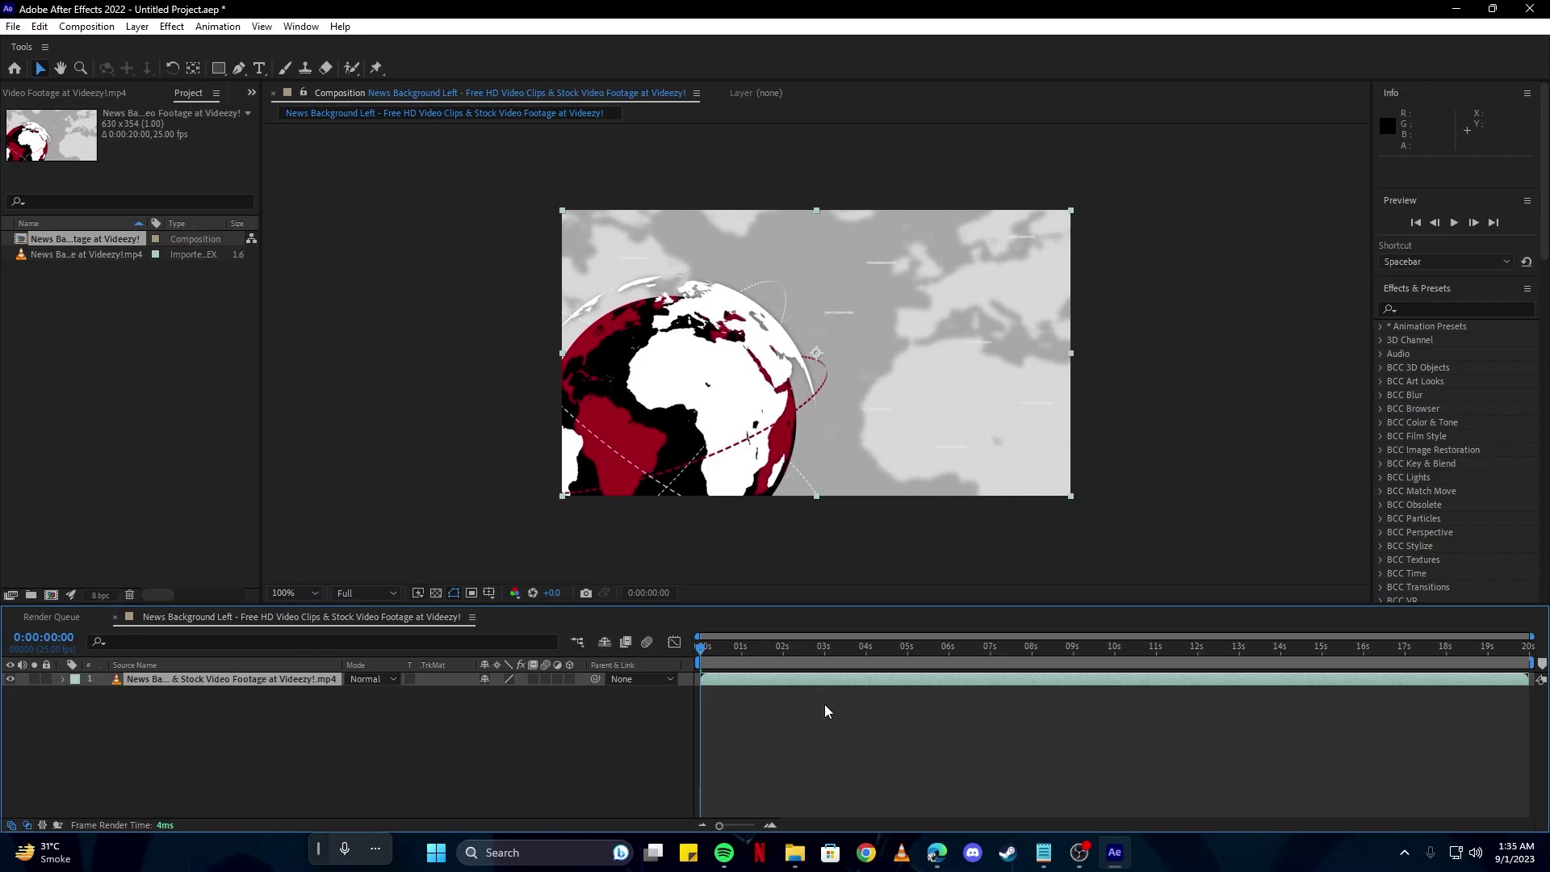
# - Set the composition duration to 0:01:30:00 in Composition Settings
pyautogui.click(172, 27)
pyautogui.moveTo(86, 27)
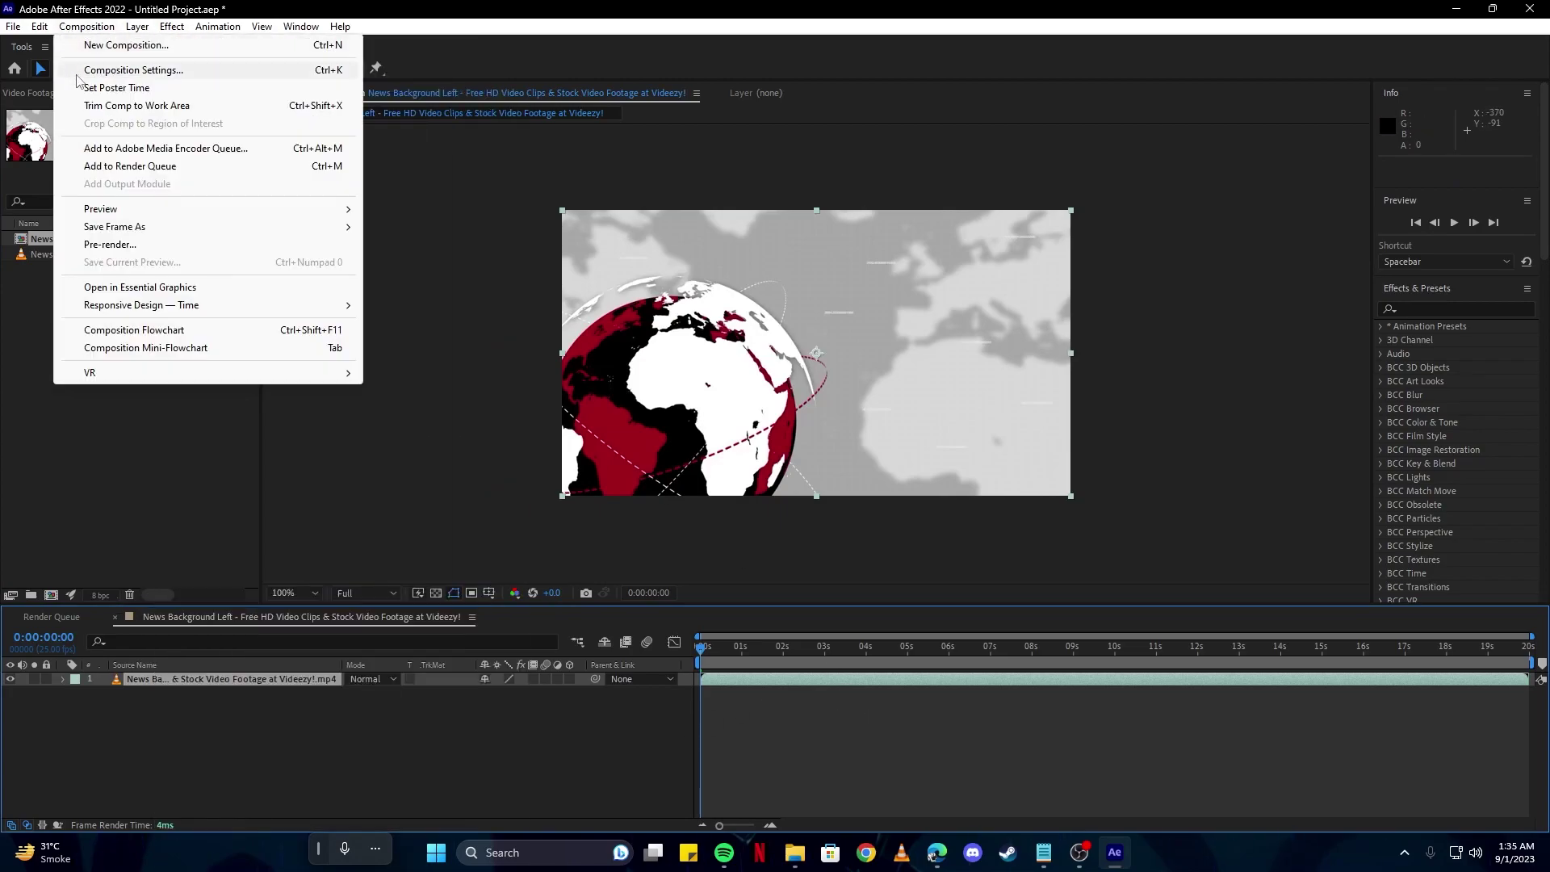
pyautogui.click(97, 72)
pyautogui.click(666, 485)
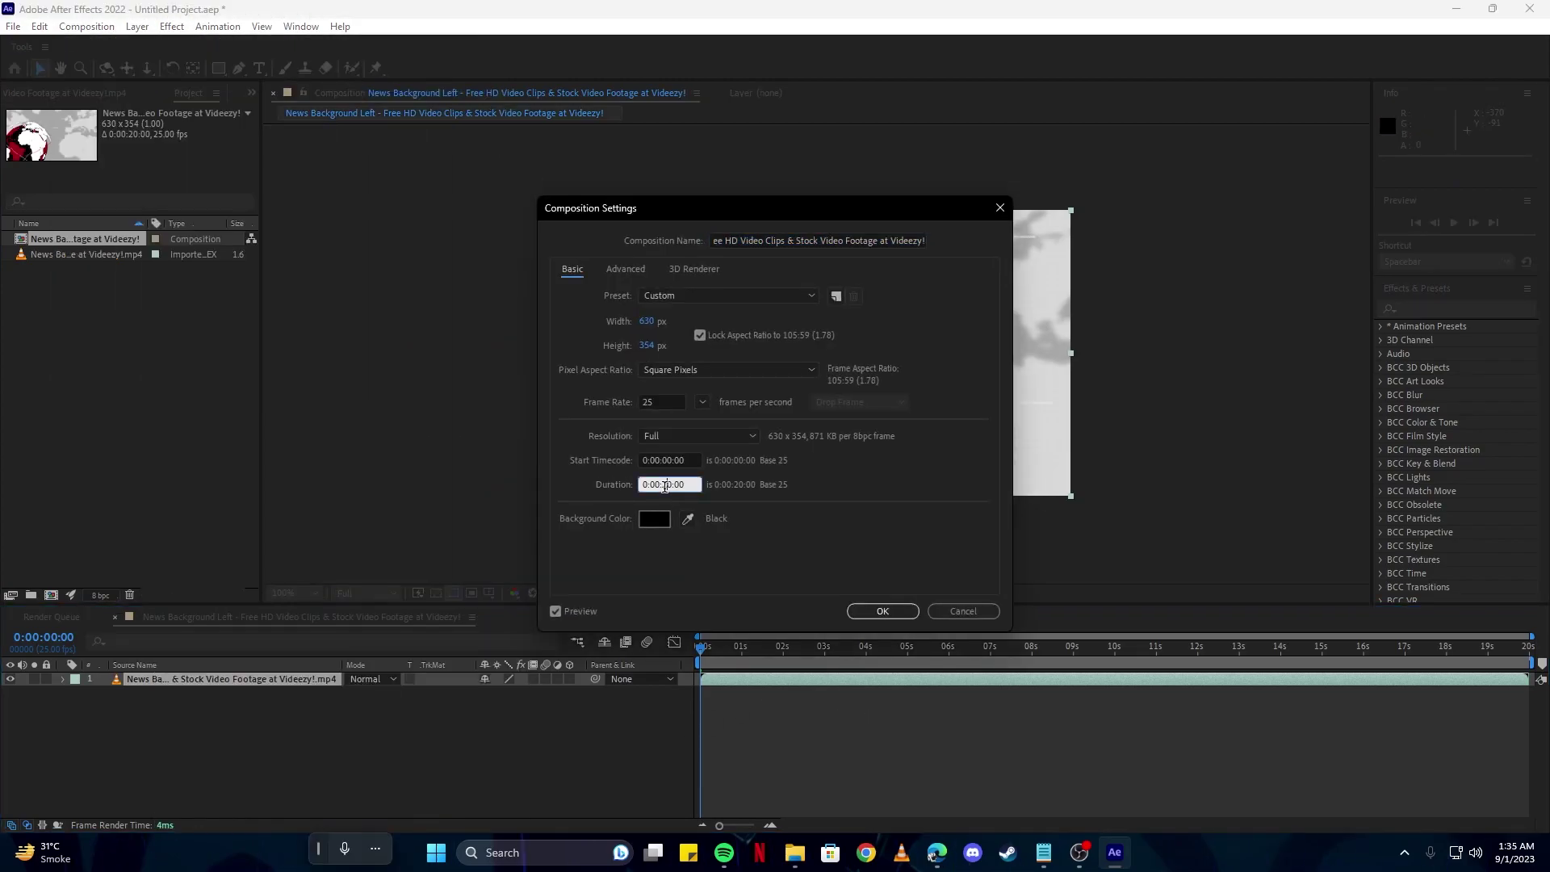
pyautogui.write('13000')
pyautogui.press('Return')
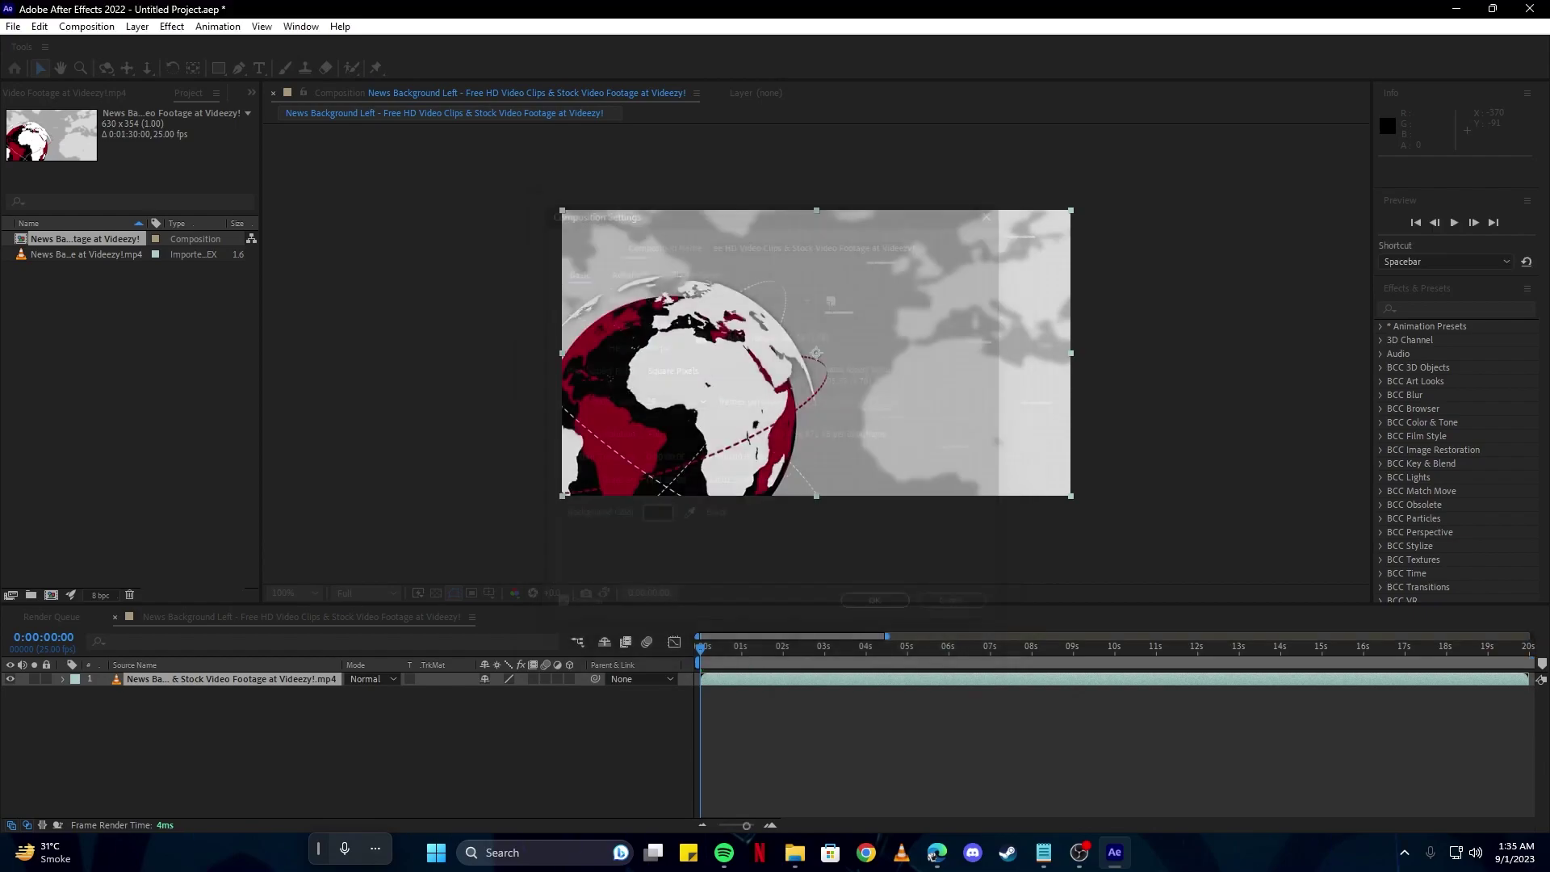
pyautogui.moveTo(886, 638); pyautogui.dragTo(1250, 638)
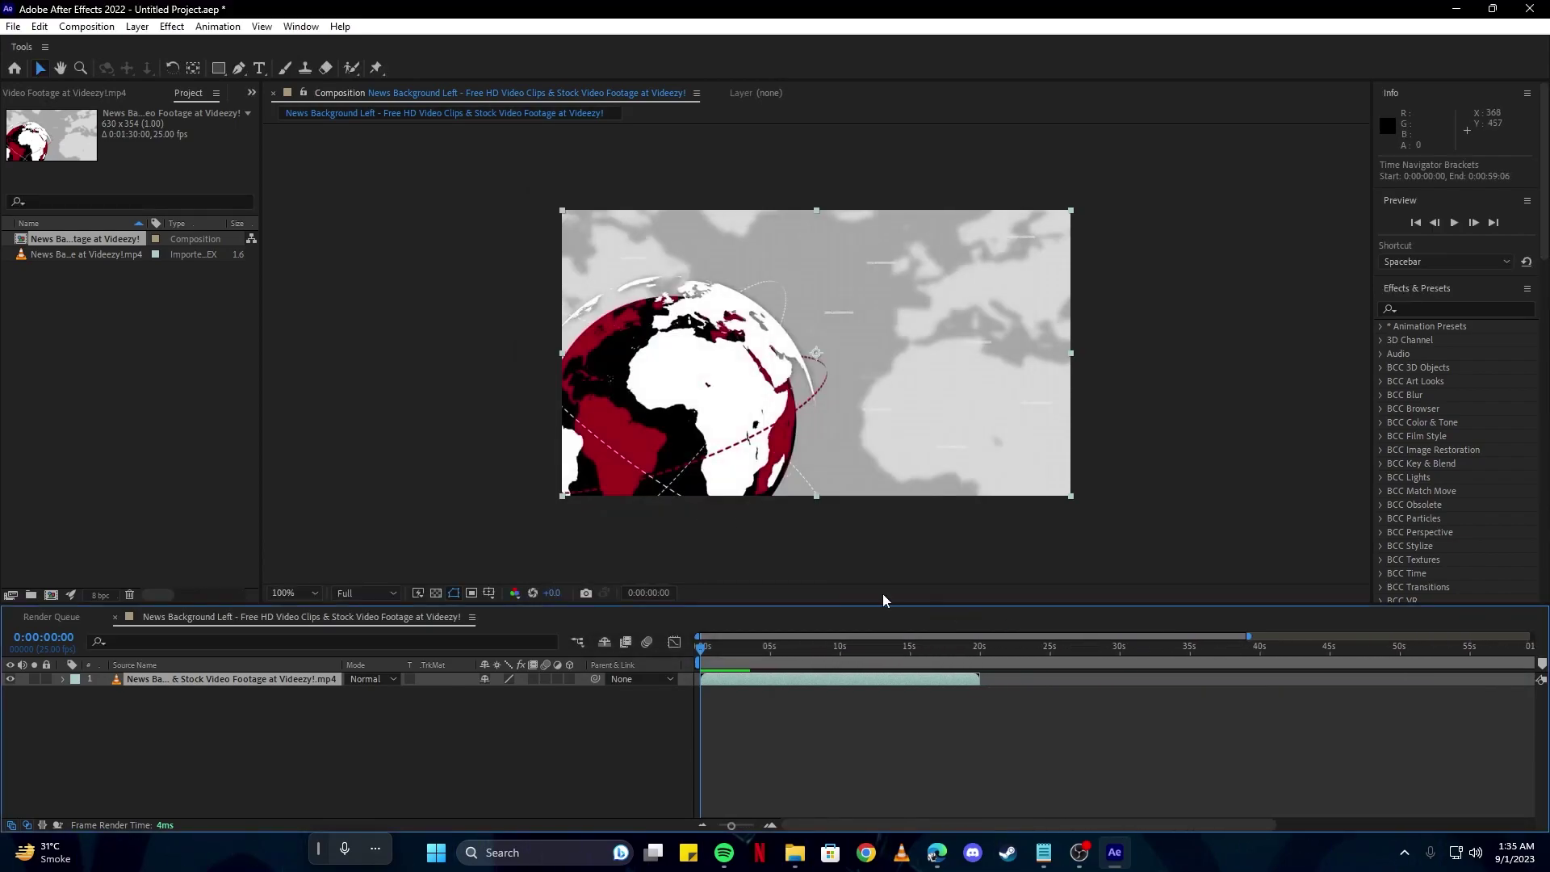
# - Add the Breaking News intro clip to the timeline, starting at about 19 seconds
pyautogui.hotkey('alt', 'Tab')
pyautogui.moveTo(784, 430); pyautogui.dragTo(654, 713)
pyautogui.moveTo(764, 678); pyautogui.dragTo(1034, 686)
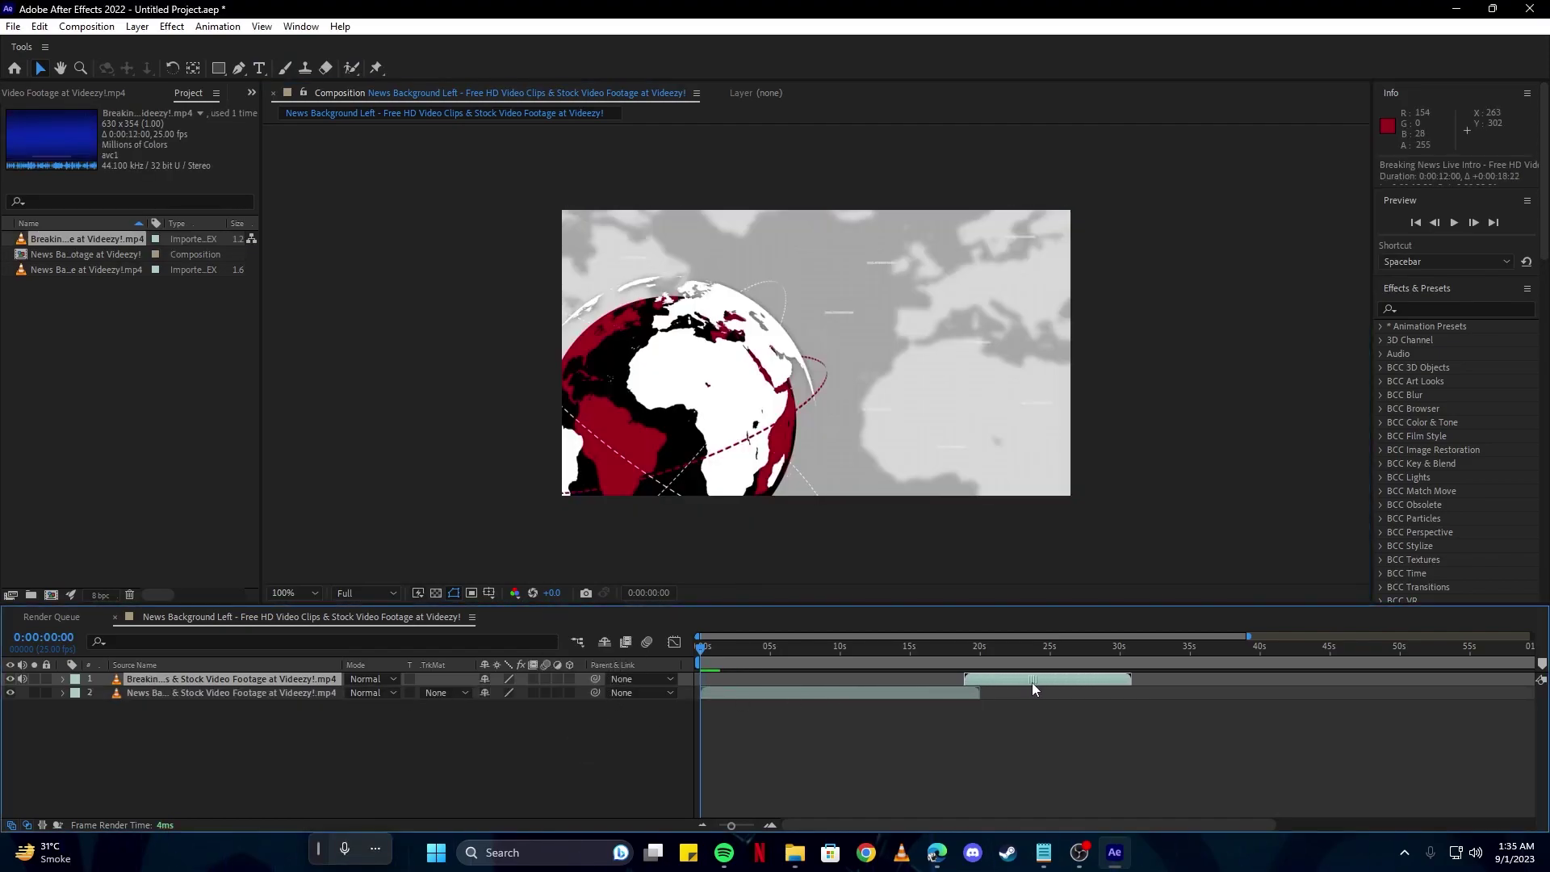
pyautogui.click(982, 651)
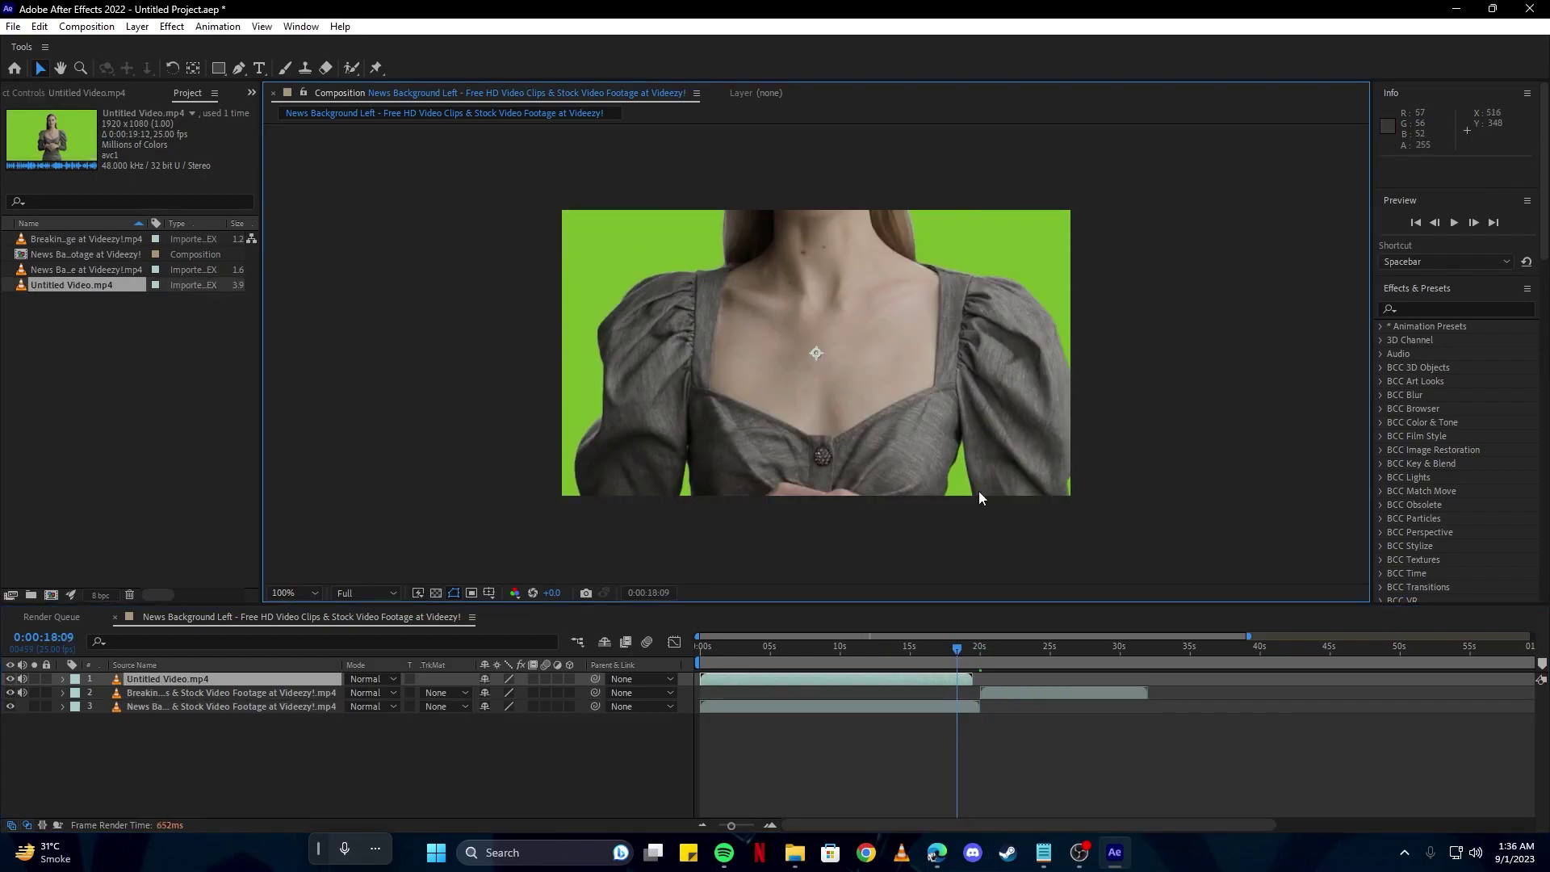
# - Scale the anchor clip layer down to 33% to show her upper body
pyautogui.click(271, 681)
pyautogui.press('s')
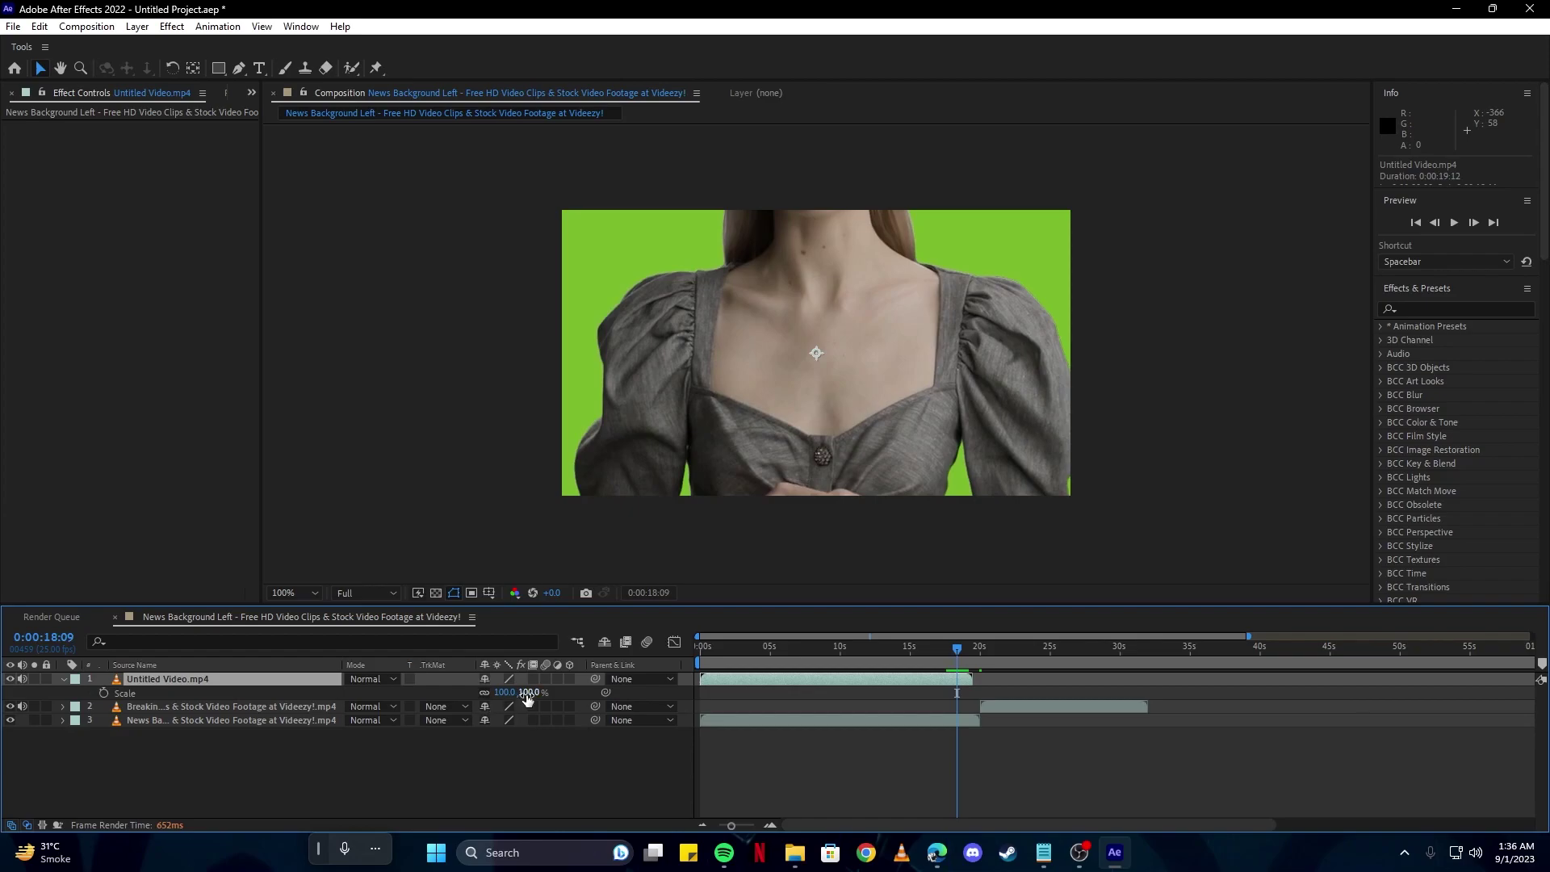
pyautogui.moveTo(530, 699); pyautogui.dragTo(476, 695)
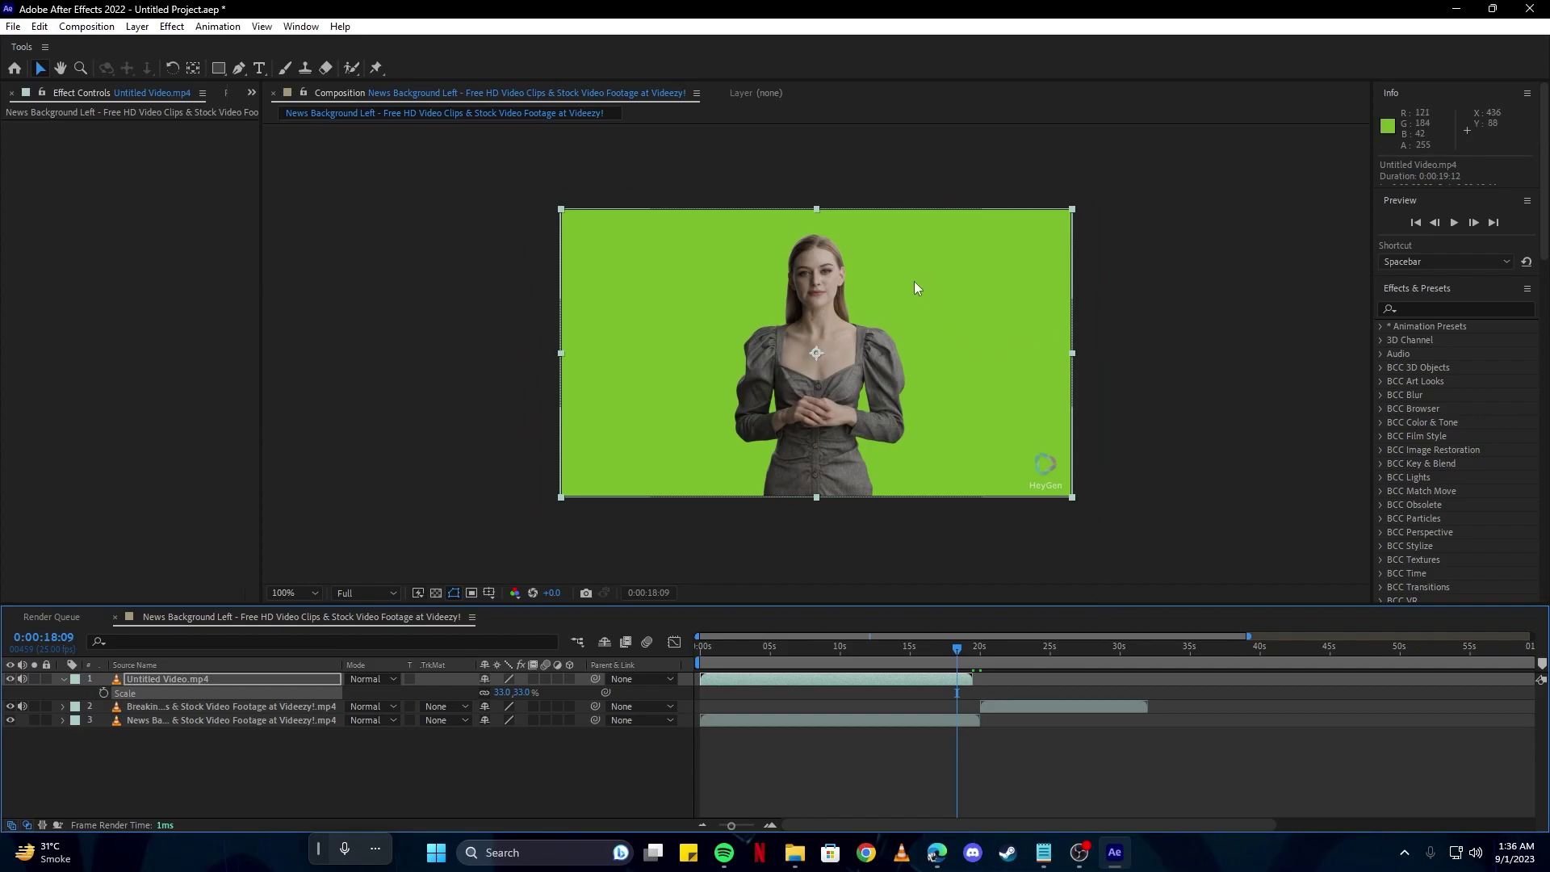
# - Apply Keylight to the anchor layer and sample the green as Screen Colour
pyautogui.click(1418, 310)
pyautogui.write('keylight')
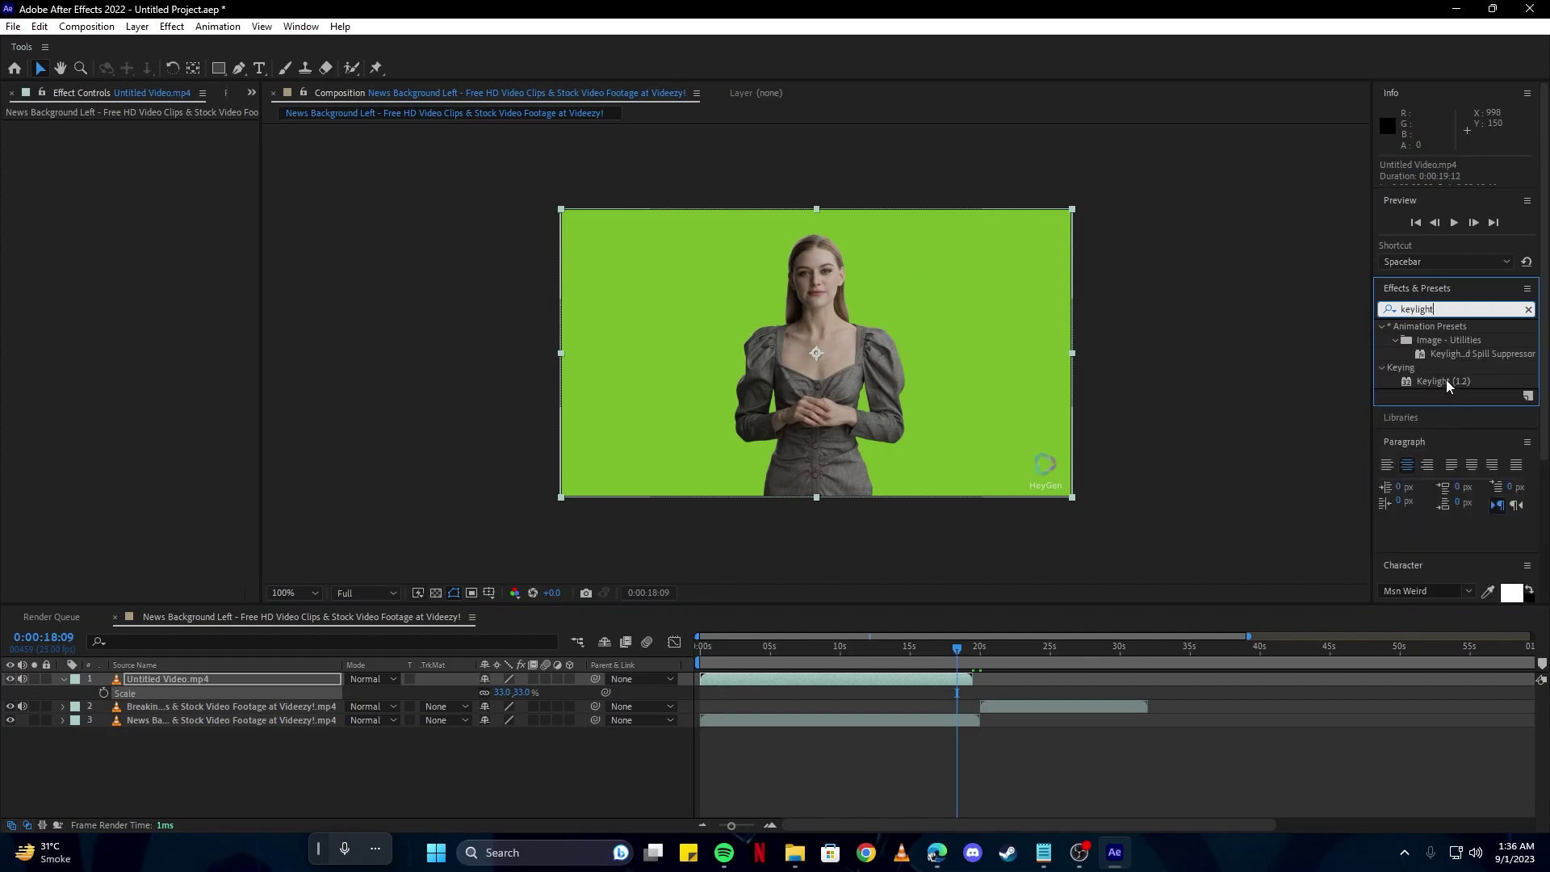
pyautogui.moveTo(1444, 381); pyautogui.dragTo(283, 678)
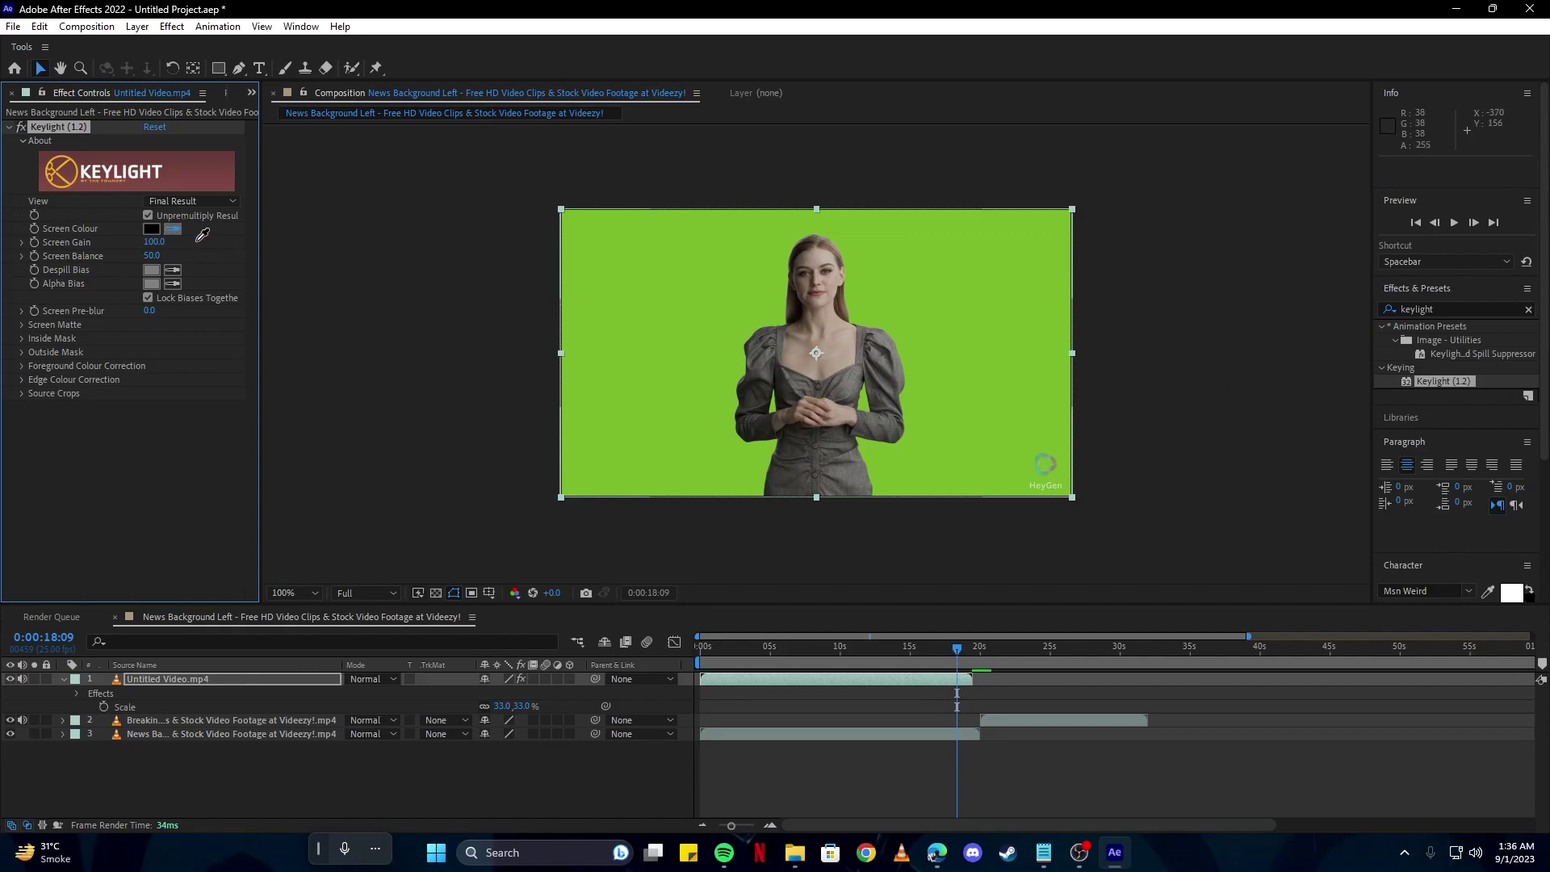
pyautogui.click(671, 283)
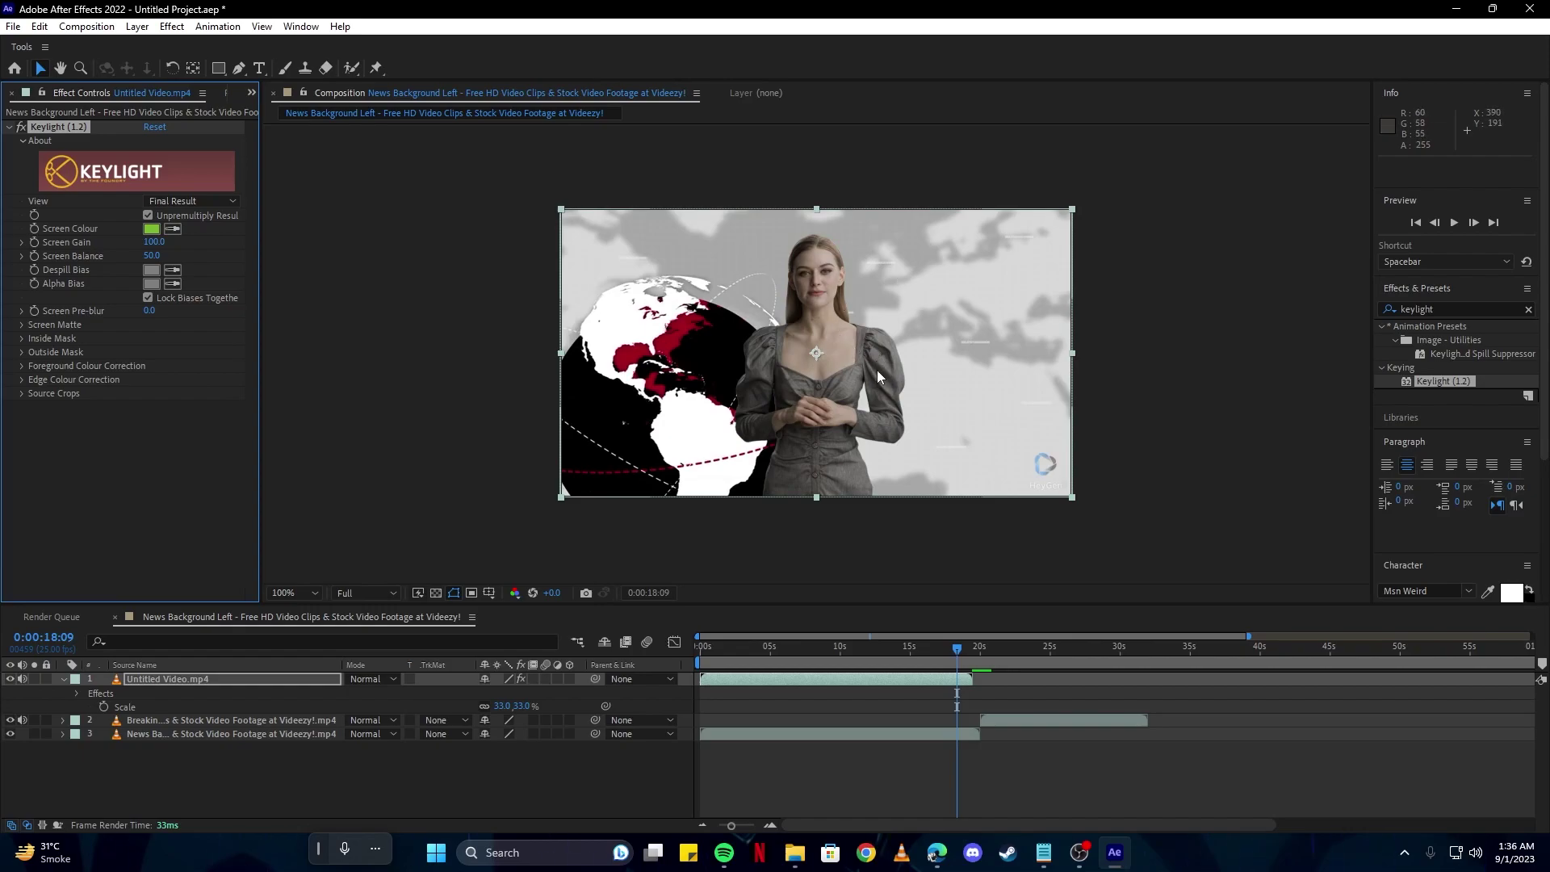
# - Shrink the anchor to 24% scale and move her to the right of the frame
pyautogui.click(207, 693)
pyautogui.press('u')
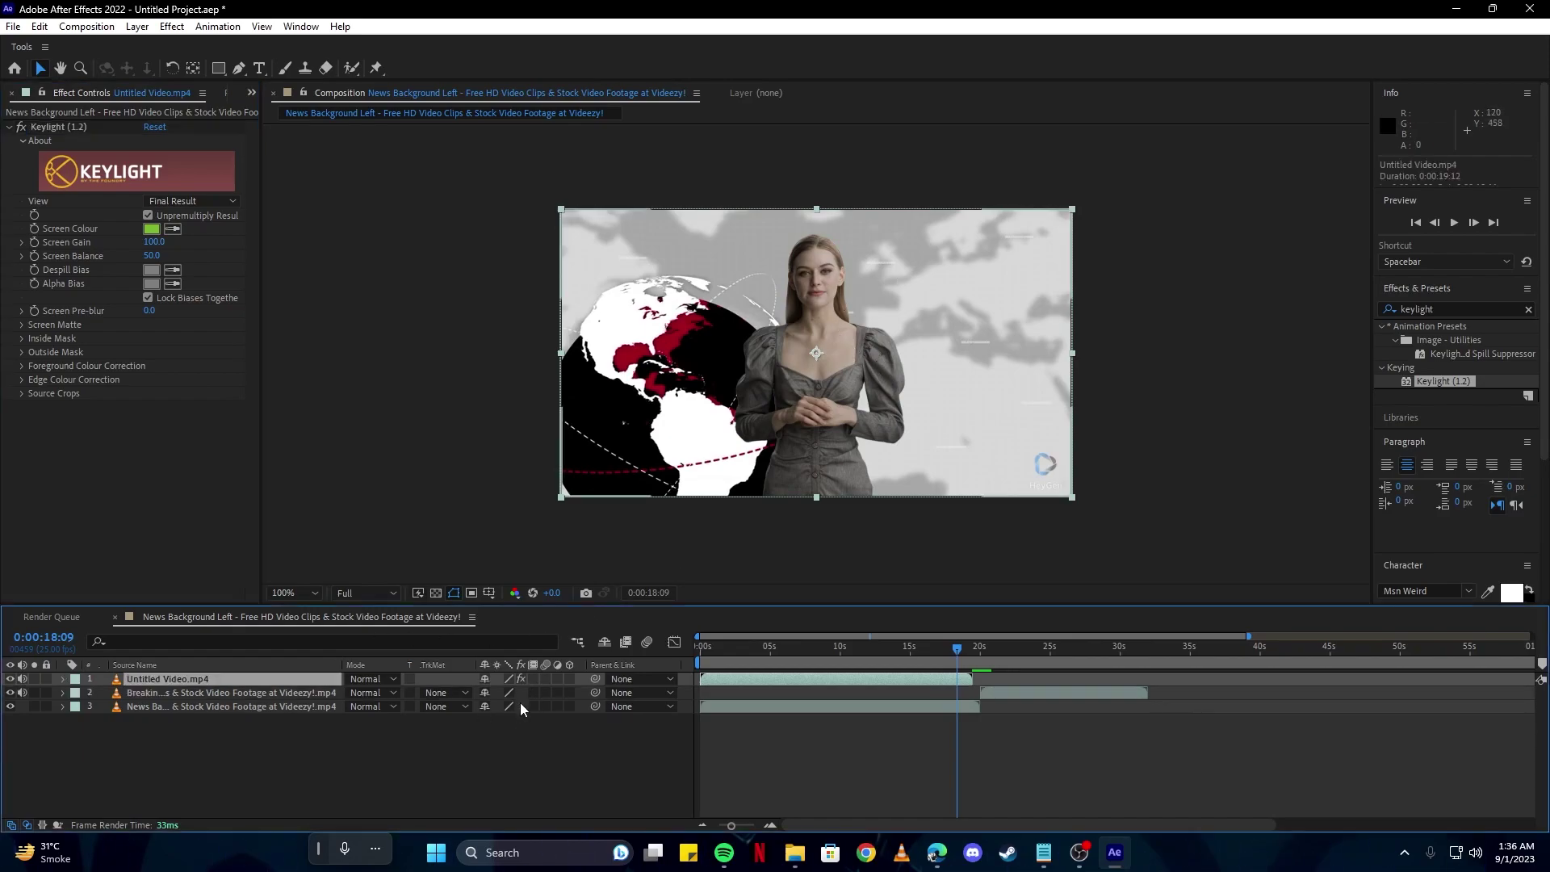
pyautogui.press('s')
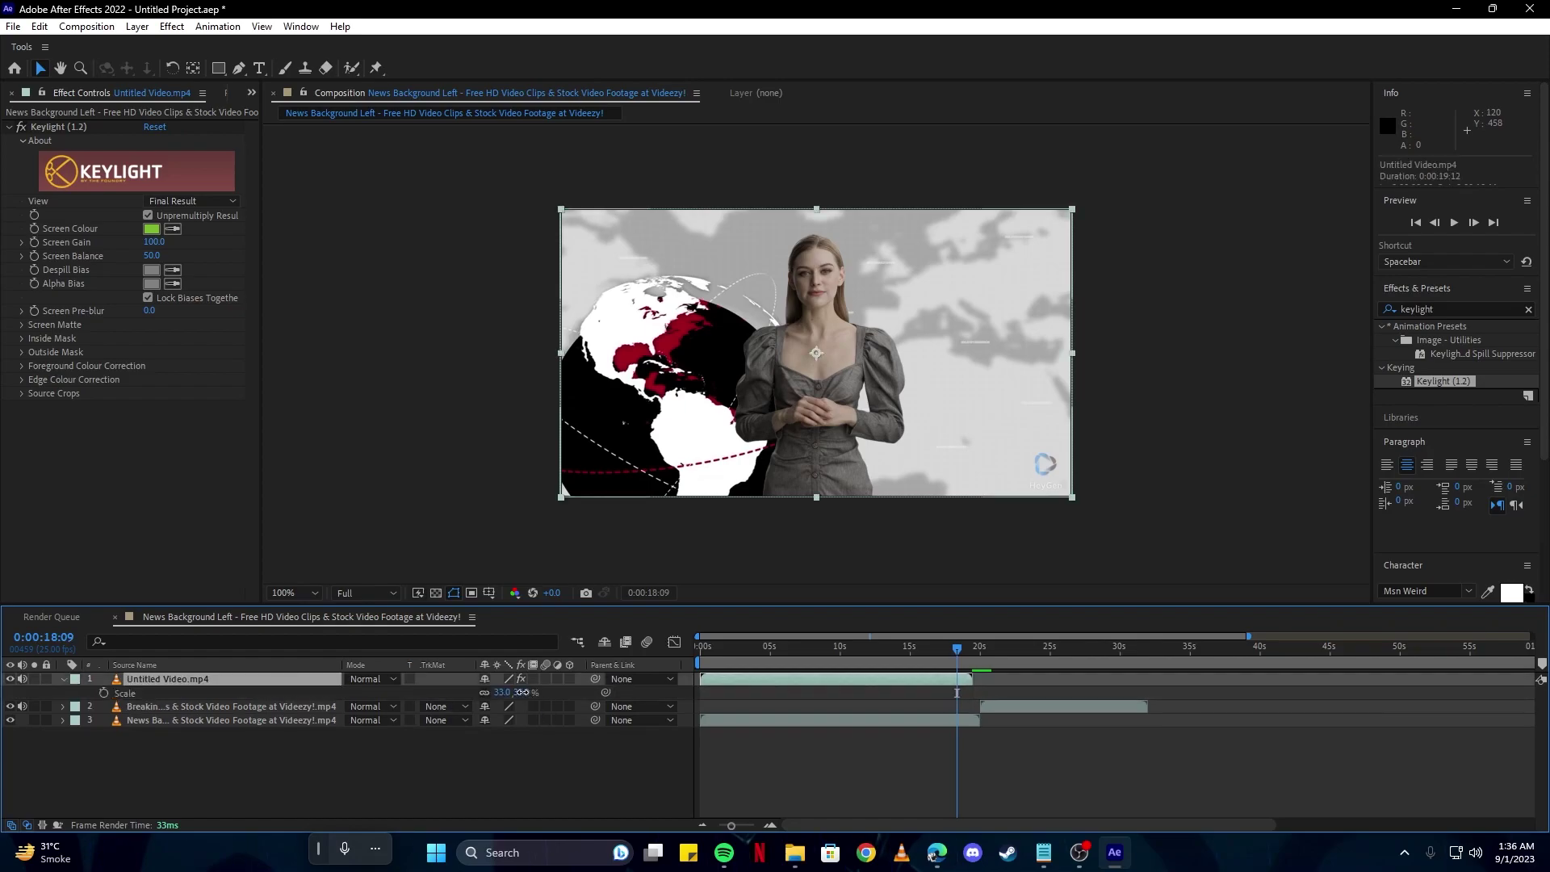
pyautogui.moveTo(523, 692); pyautogui.dragTo(515, 692)
pyautogui.moveTo(834, 382); pyautogui.dragTo(1028, 424)
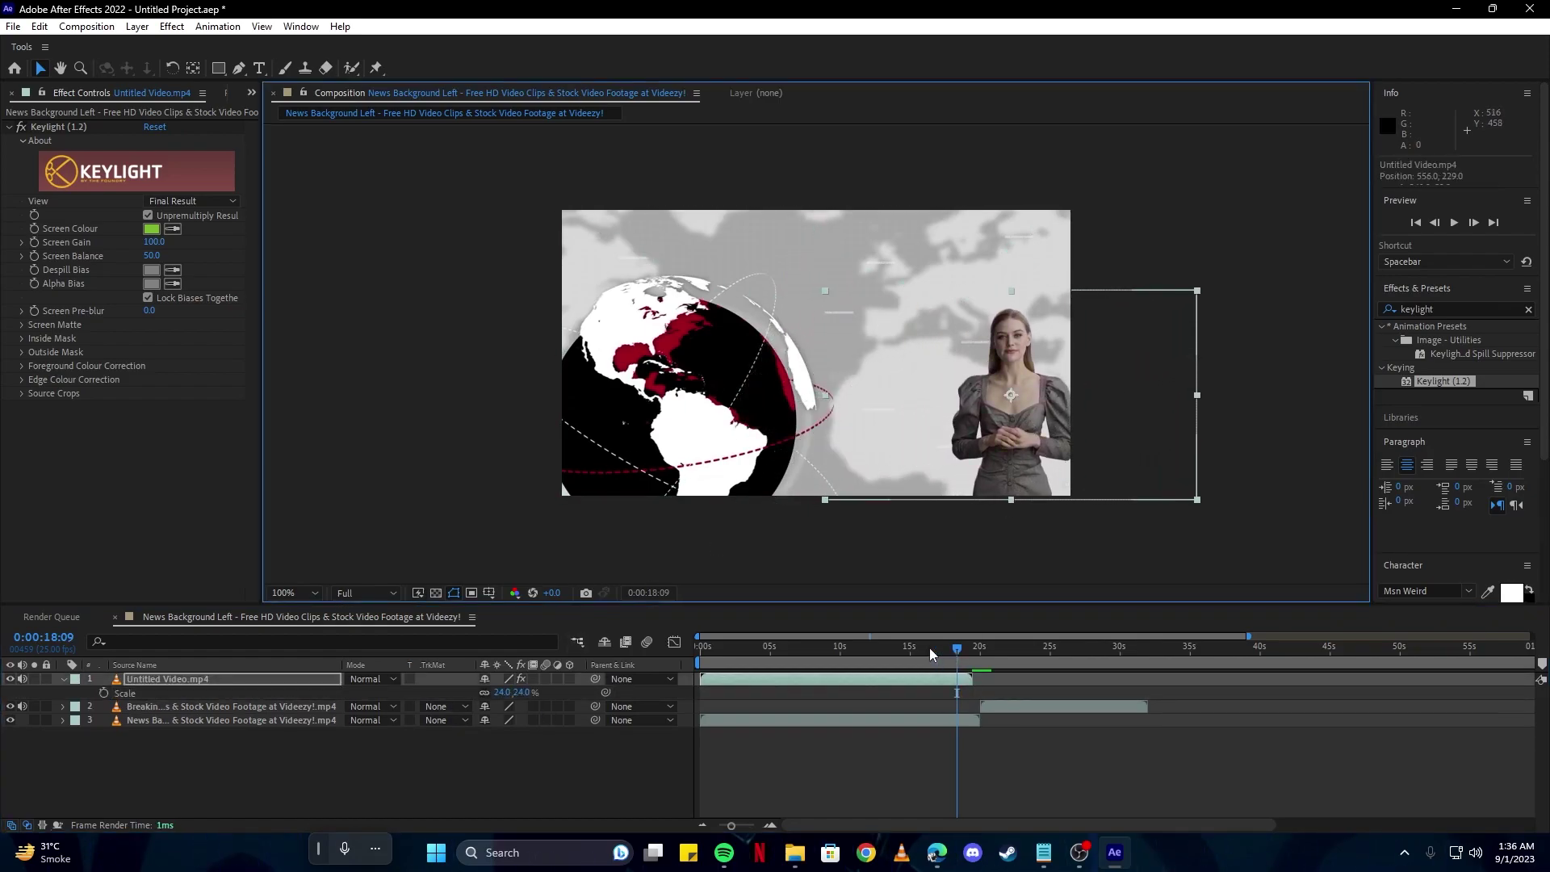
pyautogui.press('Home')
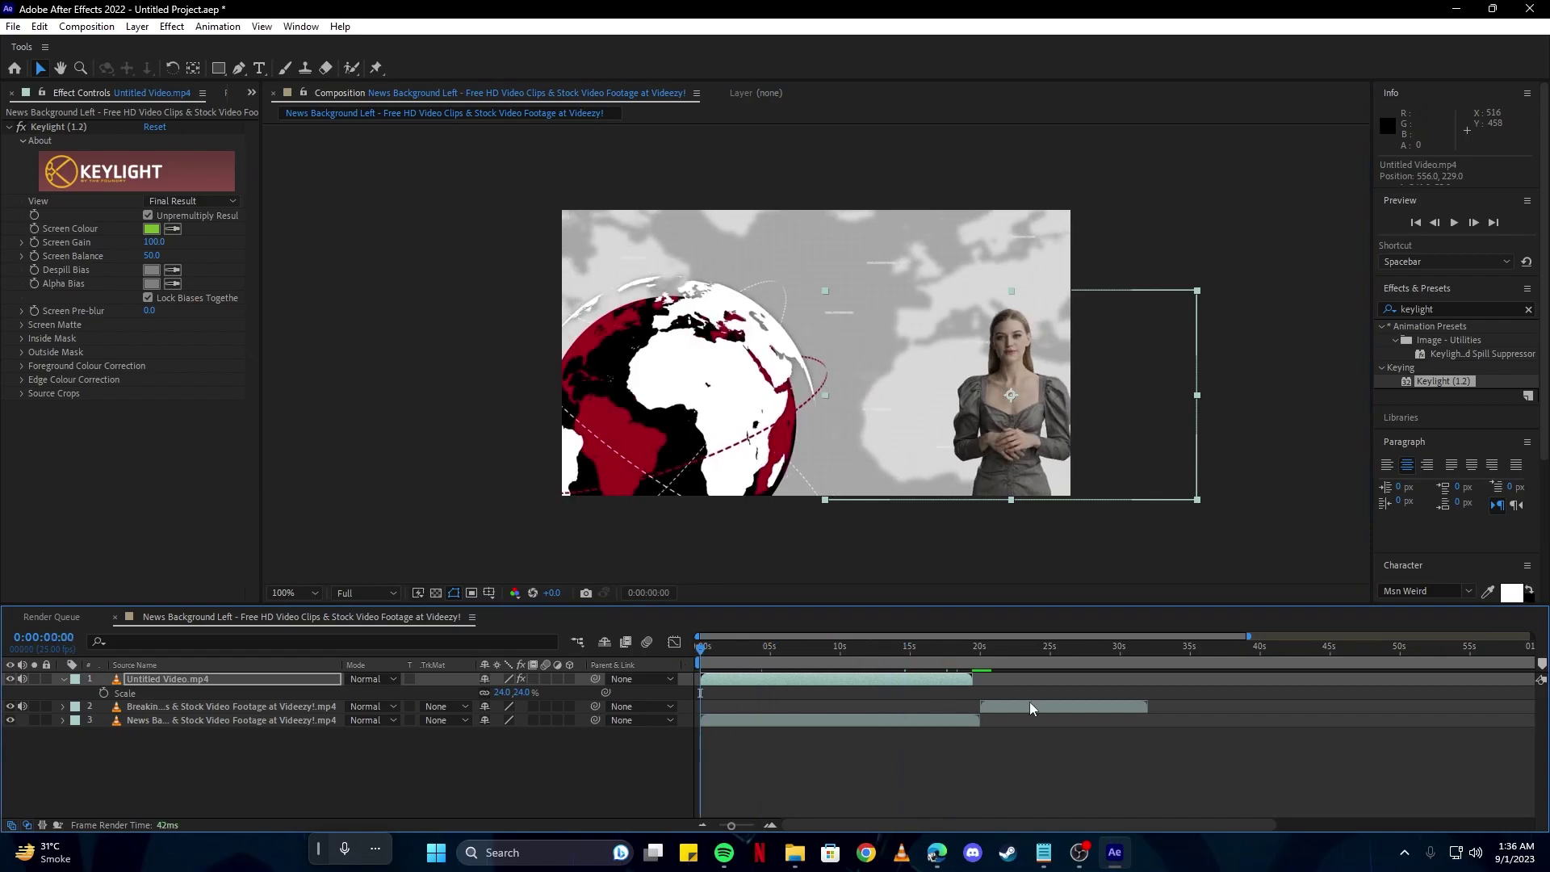
# - Start the Breaking News intro at about 8 seconds and preview the composition
pyautogui.moveTo(1030, 708); pyautogui.dragTo(856, 710)
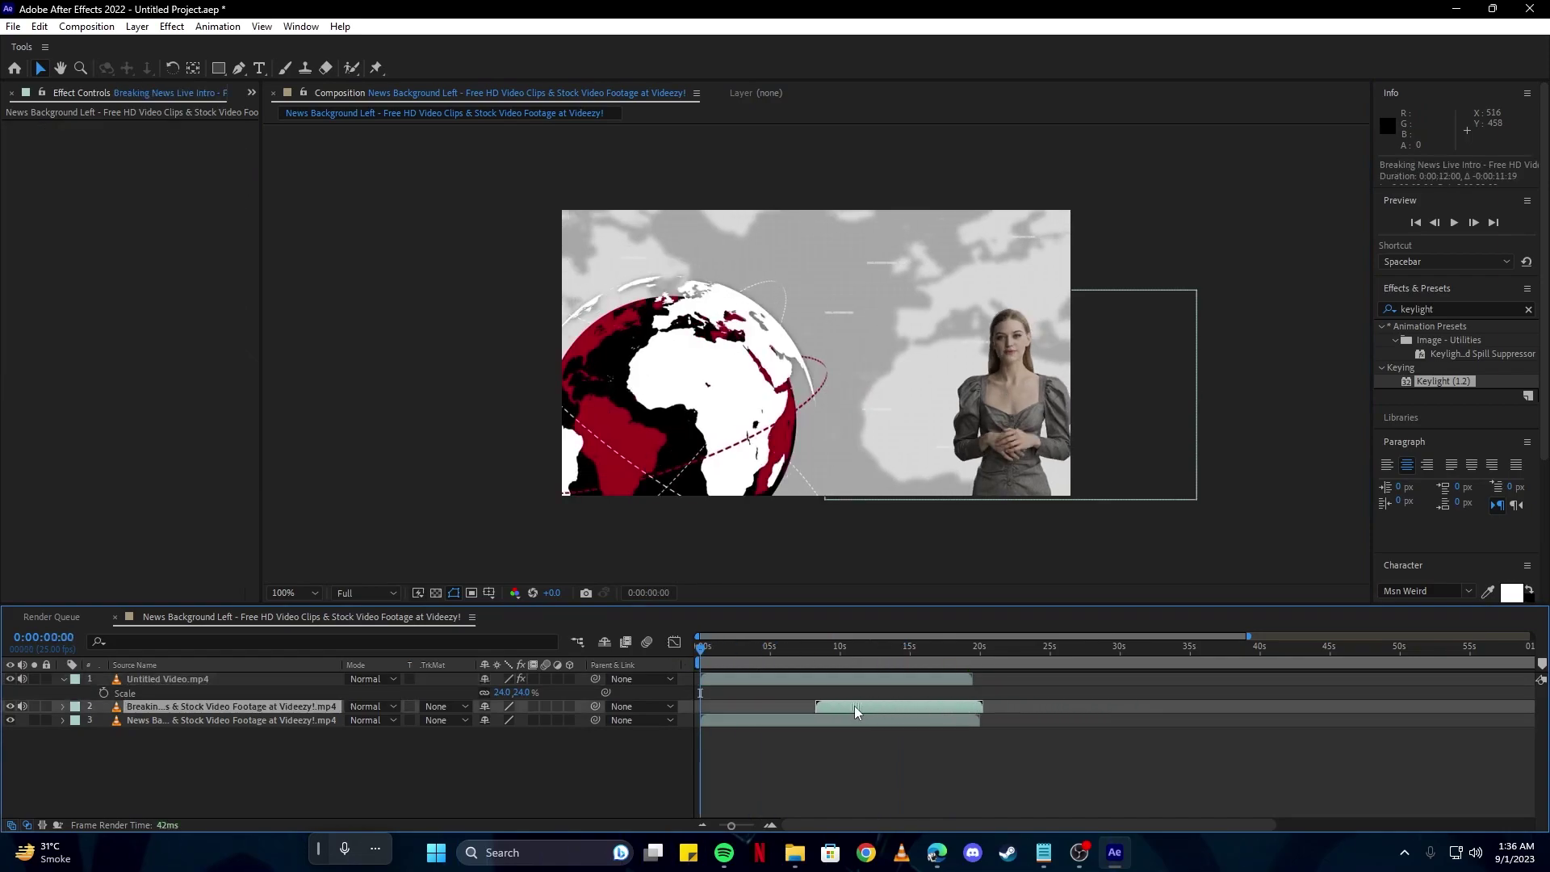
pyautogui.press('space')
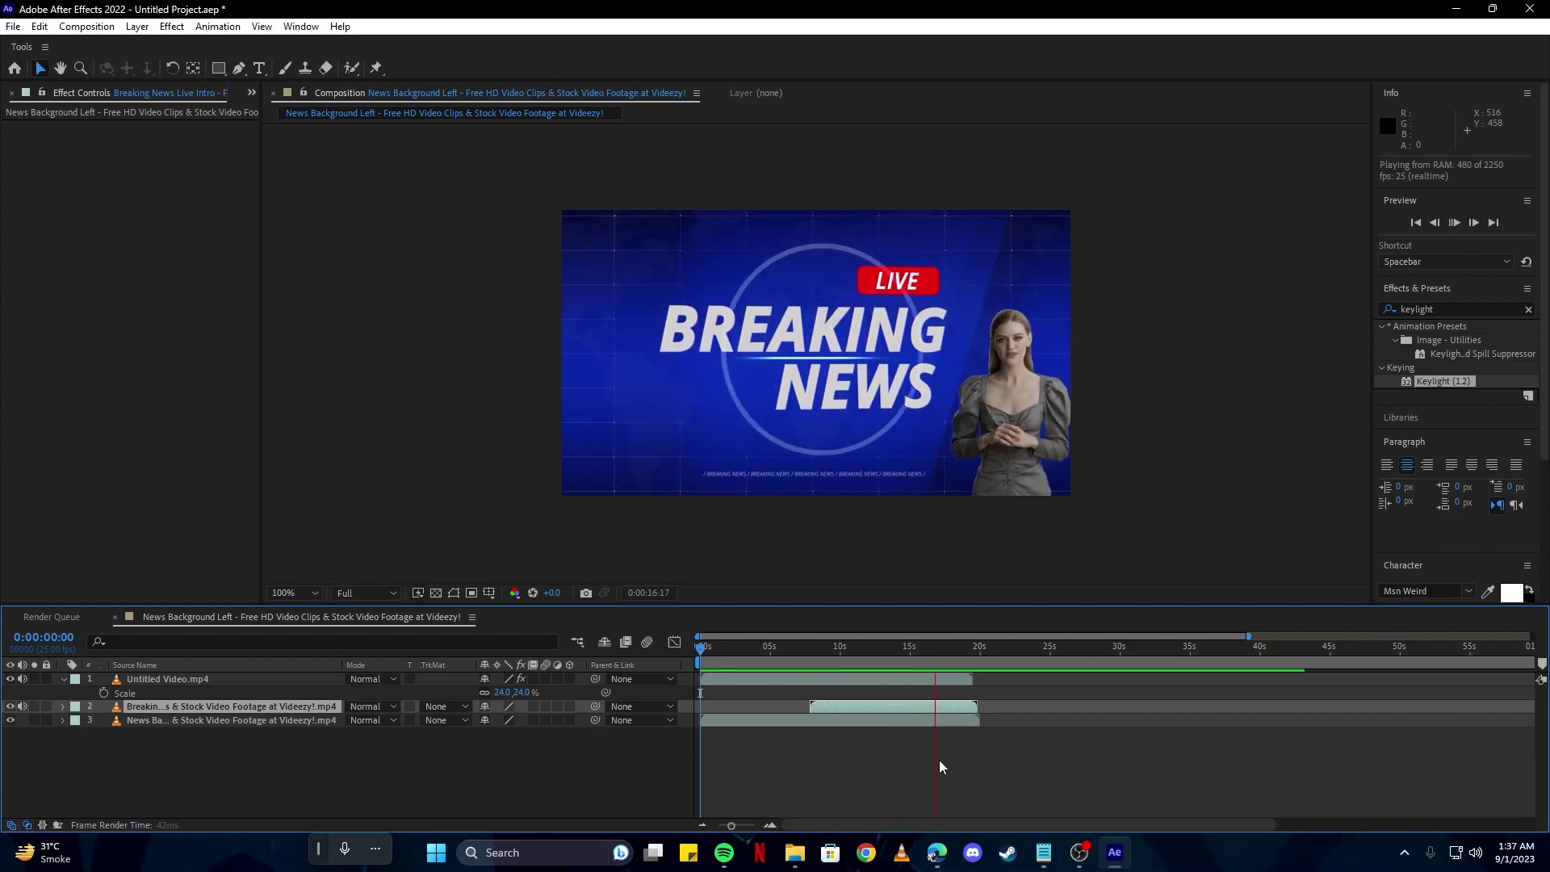
pyautogui.press('space')
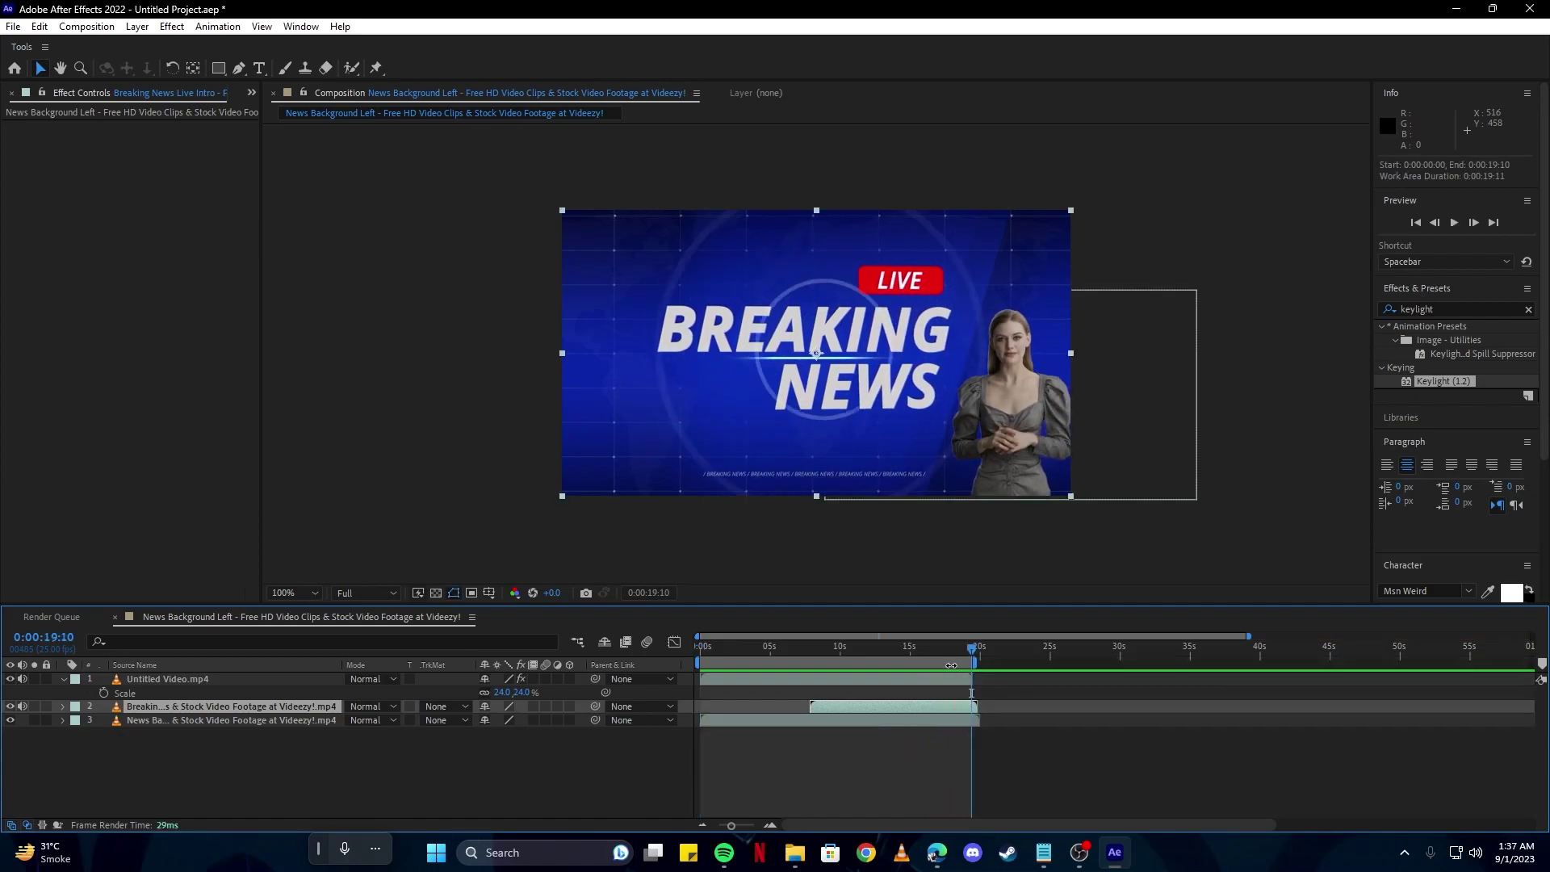
# - Trim the composition to its work area, ending at 0:00:19:10
pyautogui.rightClick(950, 664)
pyautogui.click(1010, 710)
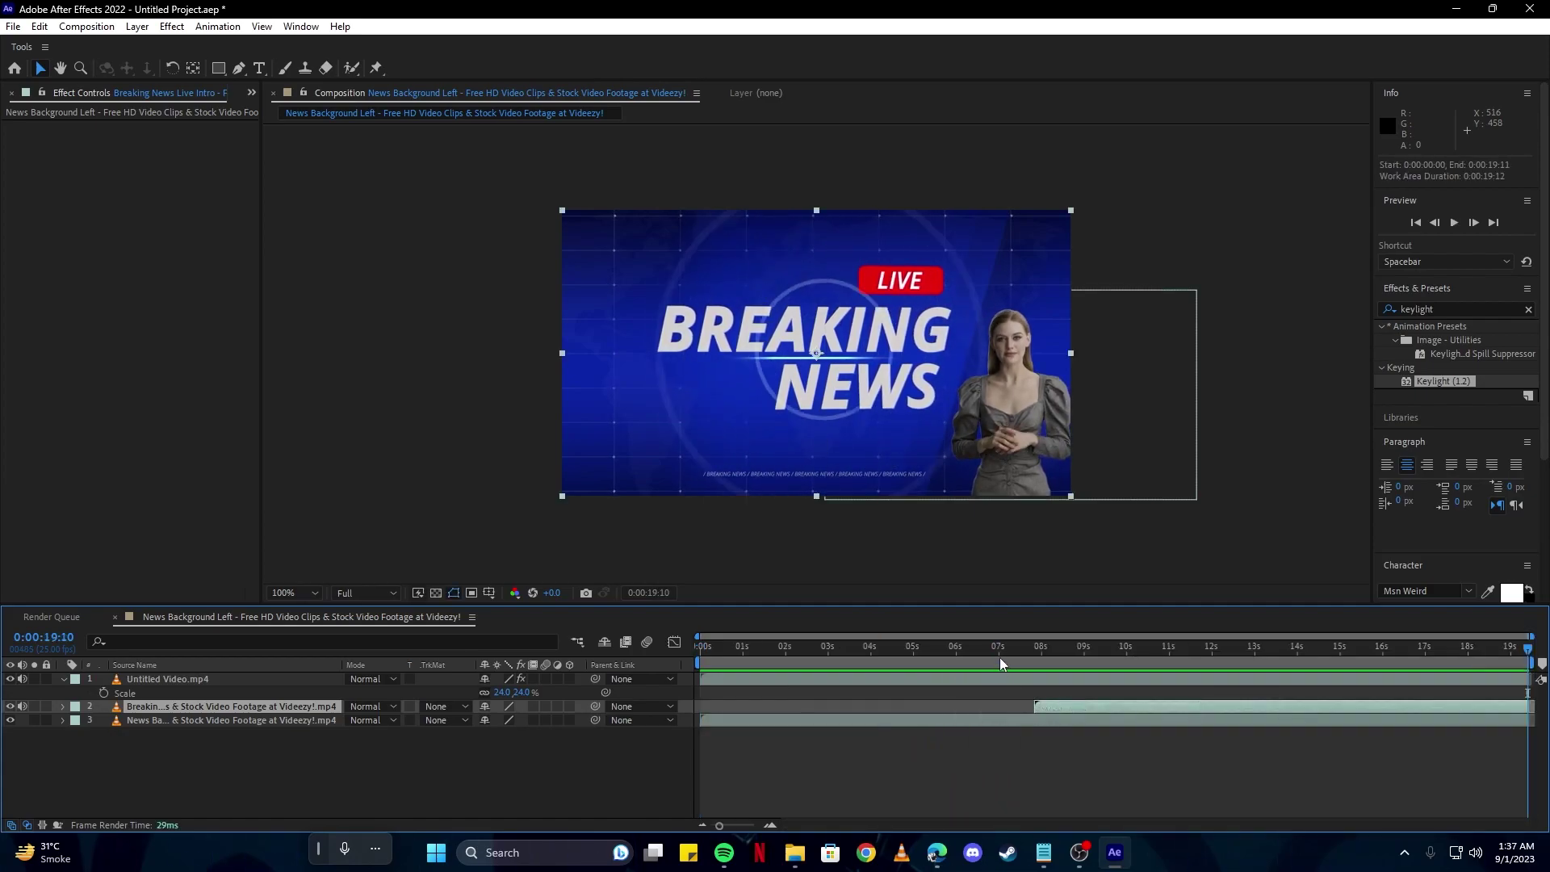
pyautogui.press('Home')
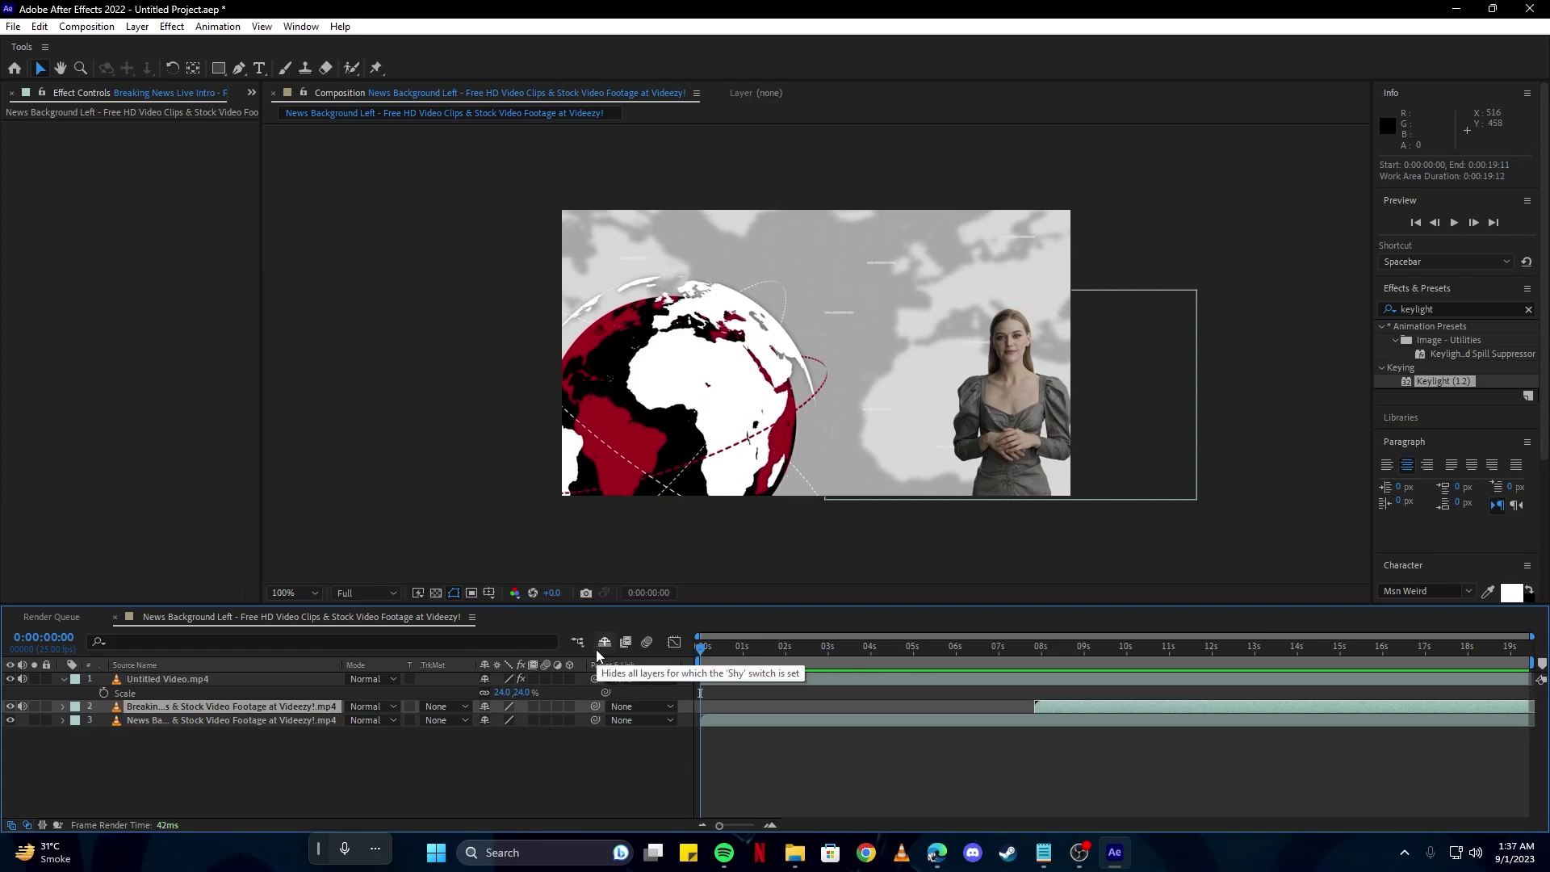
# - Add the composition to the Render Queue and render it to QuickTime as 1.mov
pyautogui.hotkey('ctrl', 'm')
pyautogui.click(142, 715)
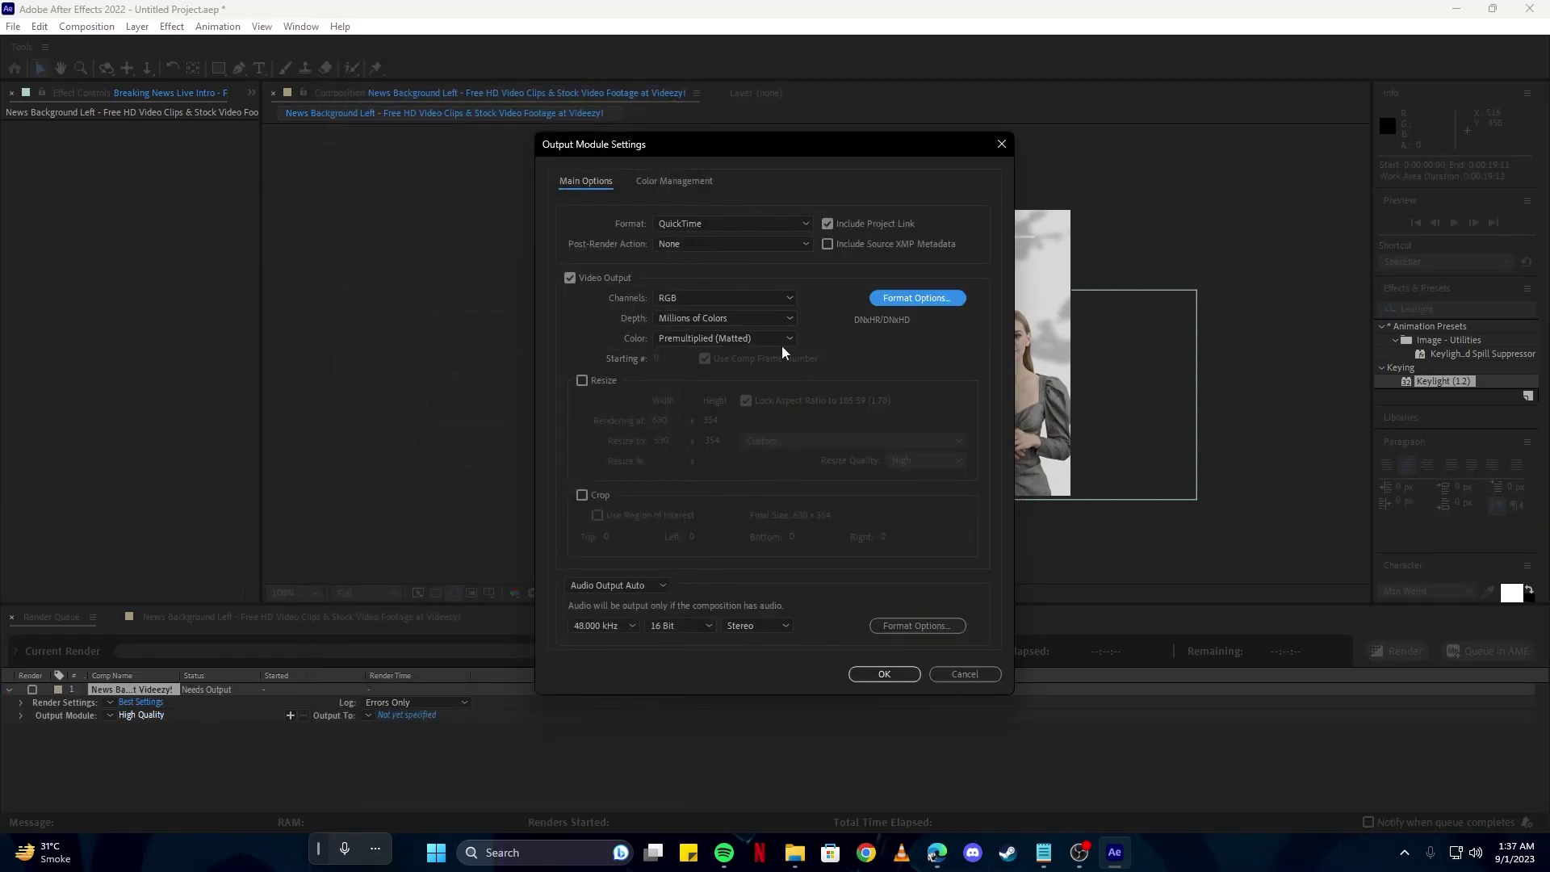
pyautogui.click(884, 674)
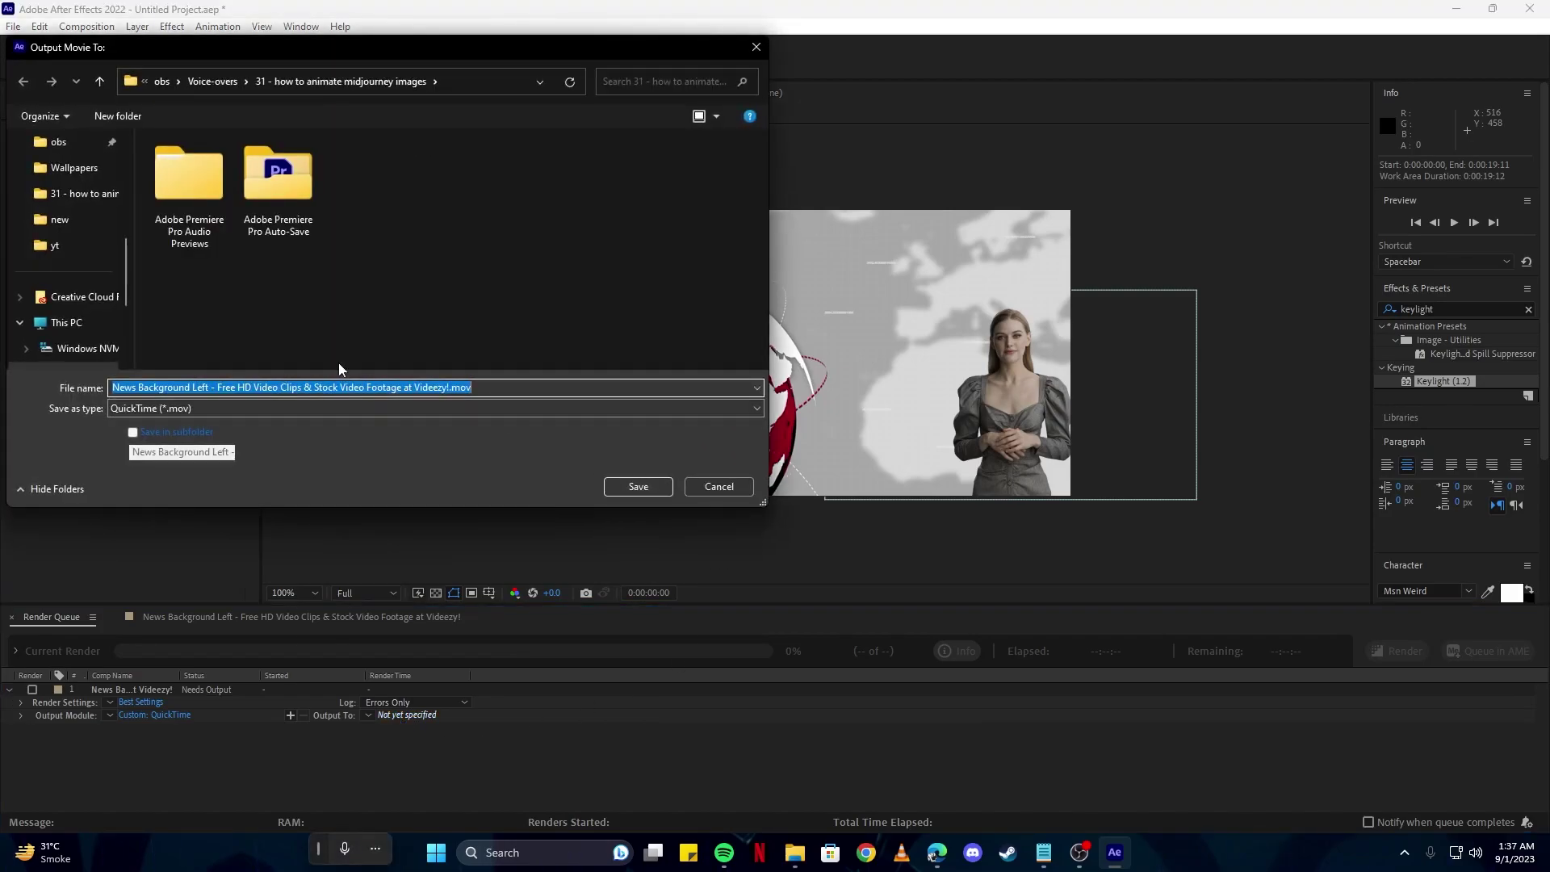
pyautogui.write('1')
pyautogui.press('Return')
pyautogui.press('Return')
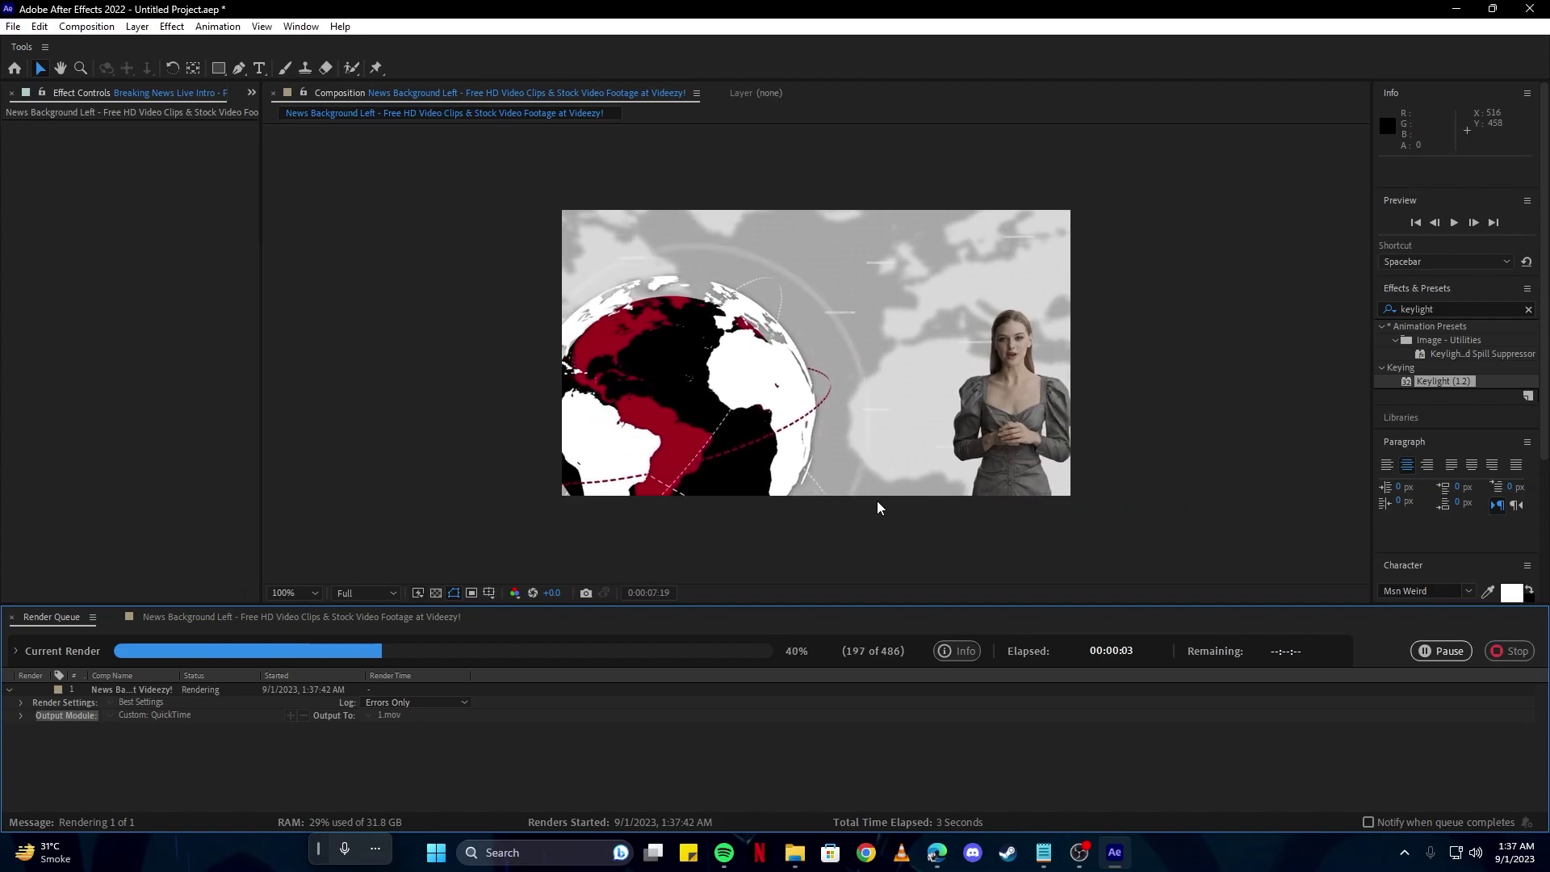
# - Upload 1.mov from the yt folder as a new video in YouTube Studio
pyautogui.click(940, 861)
pyautogui.click(597, 14)
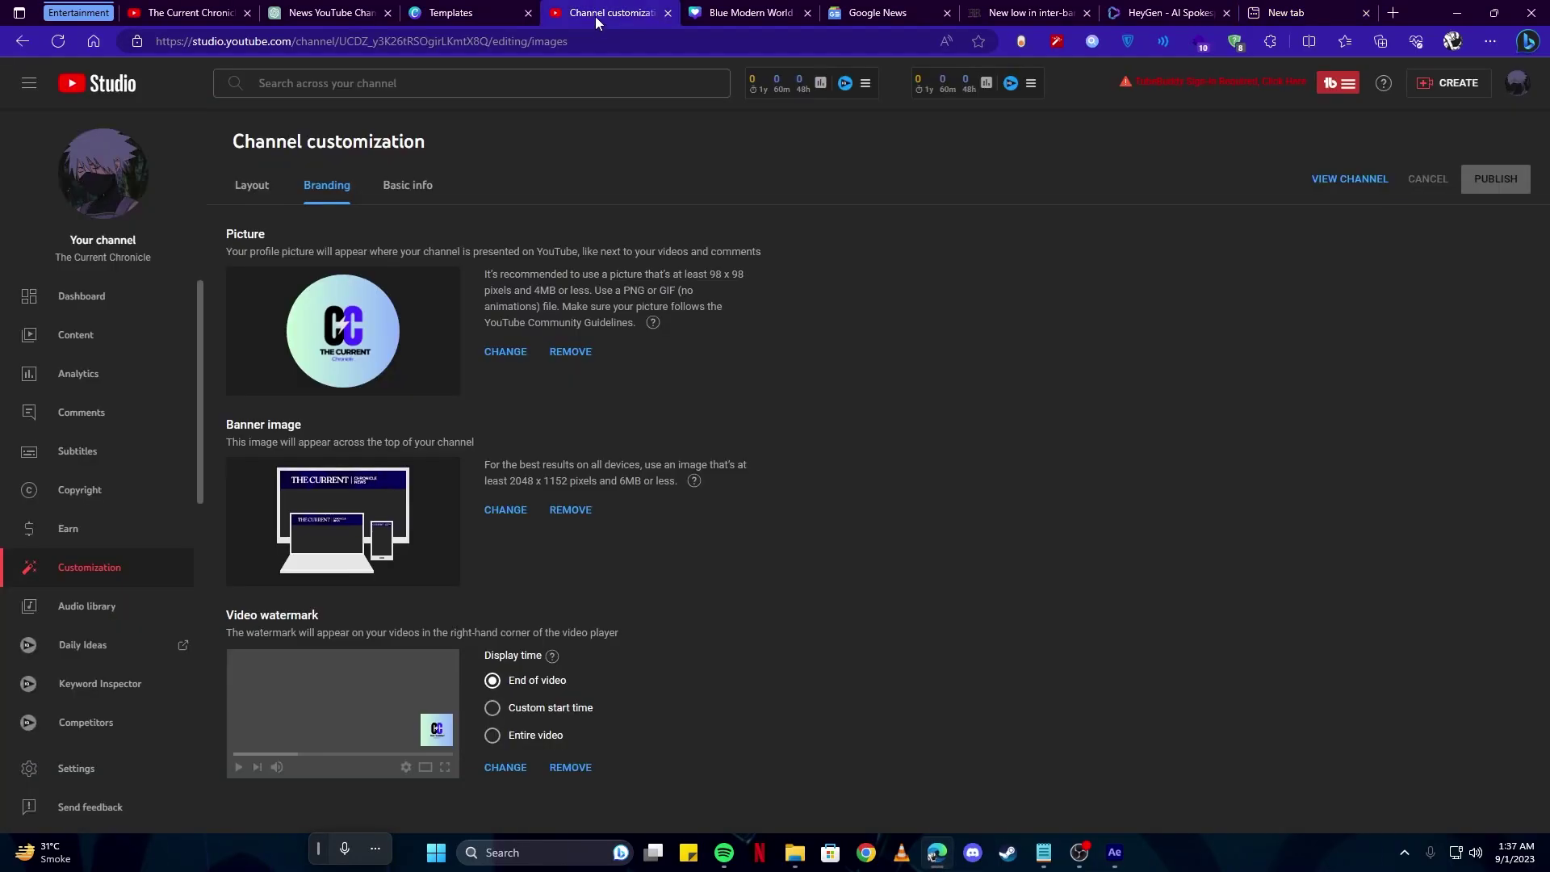
pyautogui.click(1451, 87)
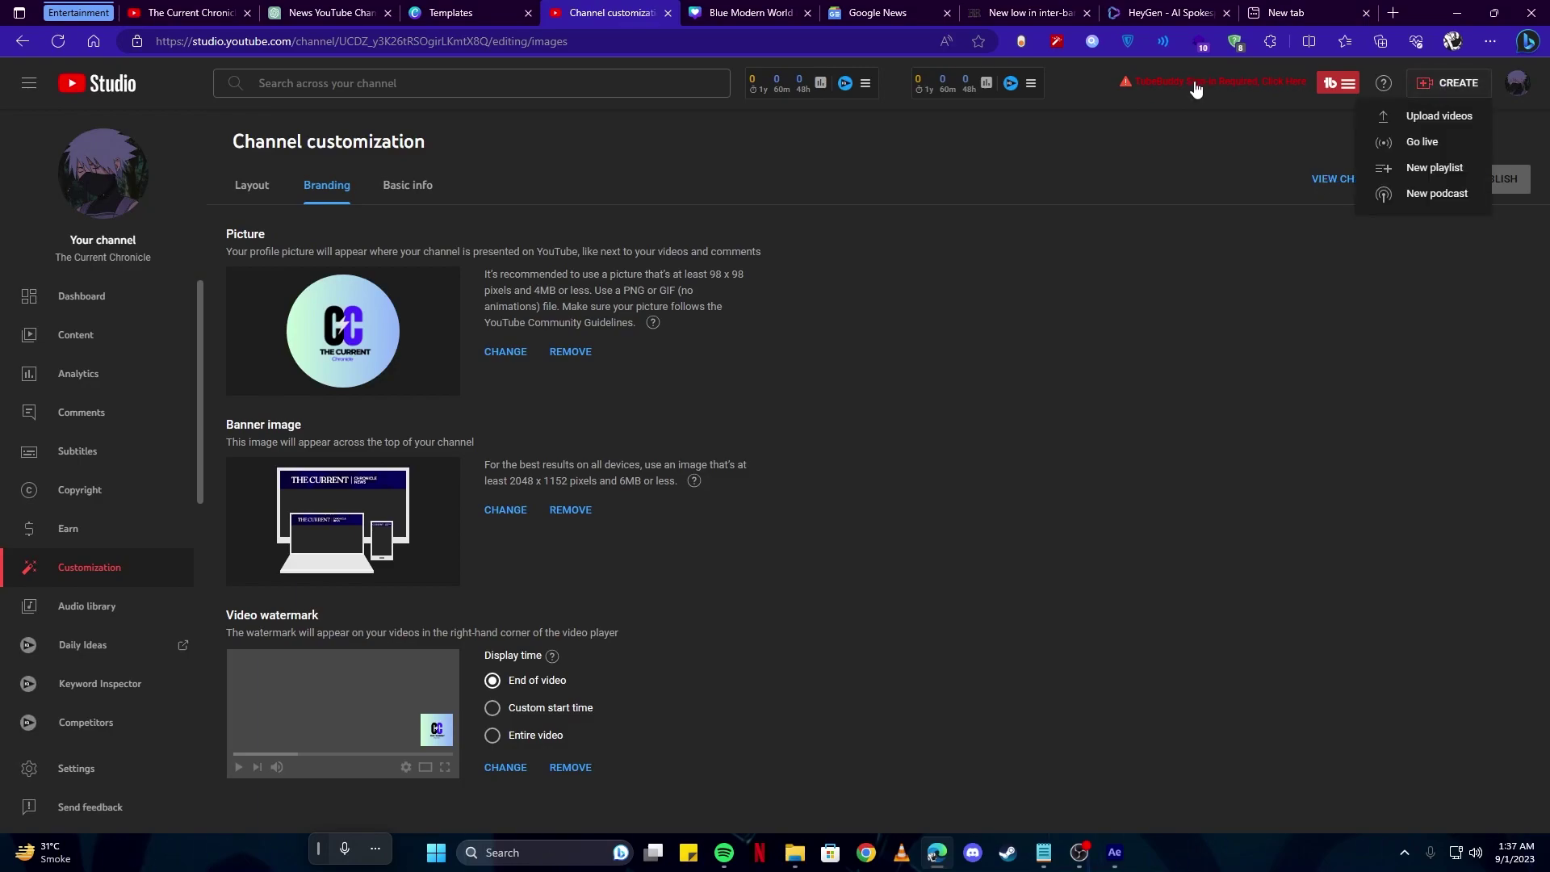
pyautogui.click(1435, 118)
pyautogui.moveTo(795, 853)
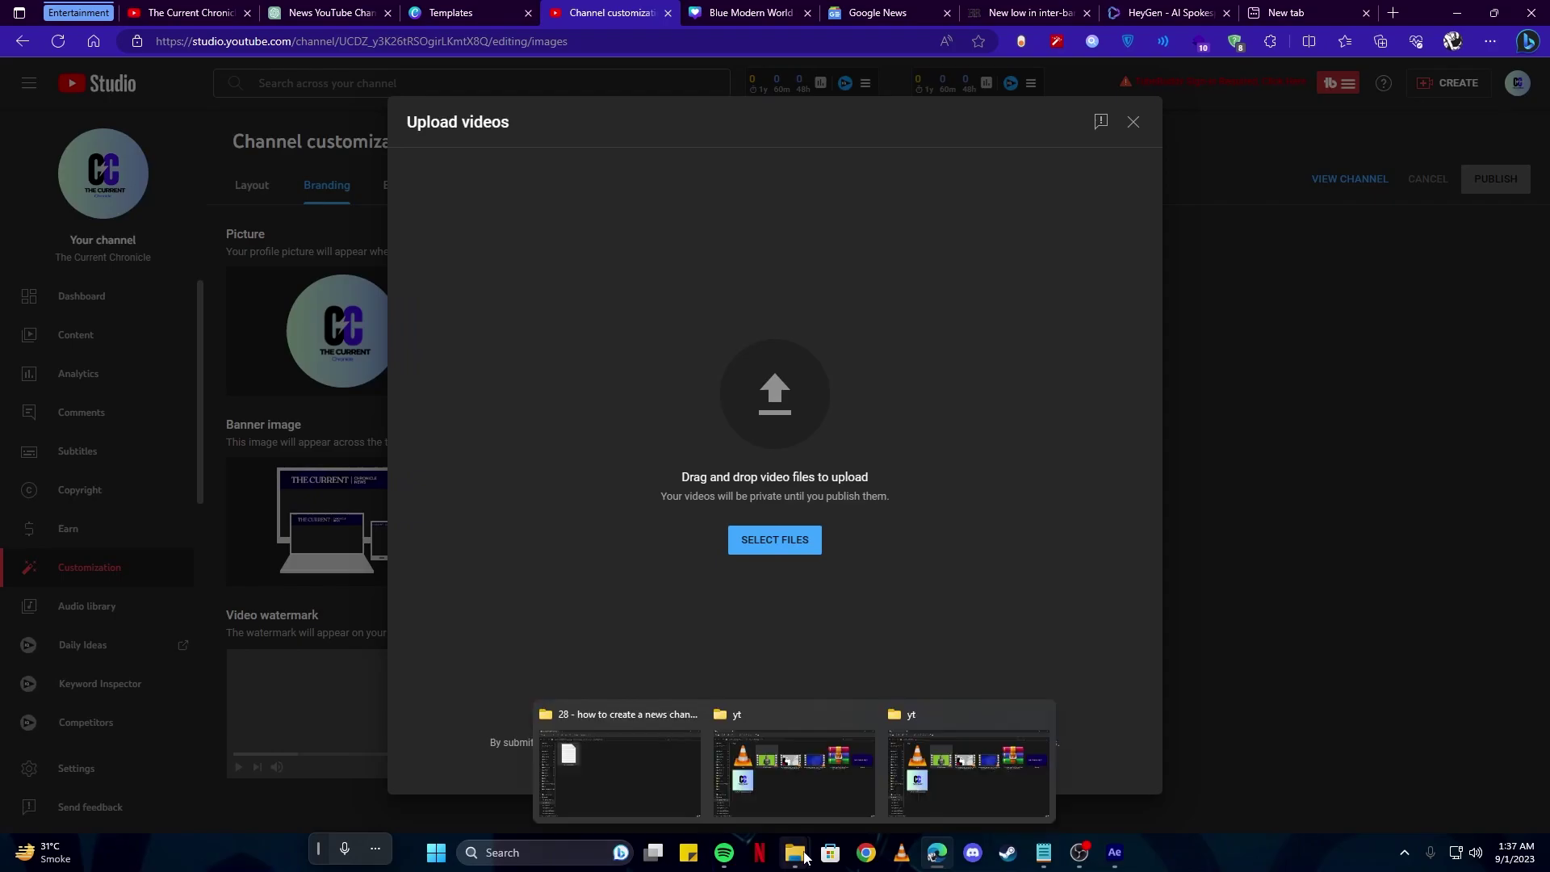
pyautogui.click(796, 755)
pyautogui.moveTo(283, 258); pyautogui.dragTo(840, 372)
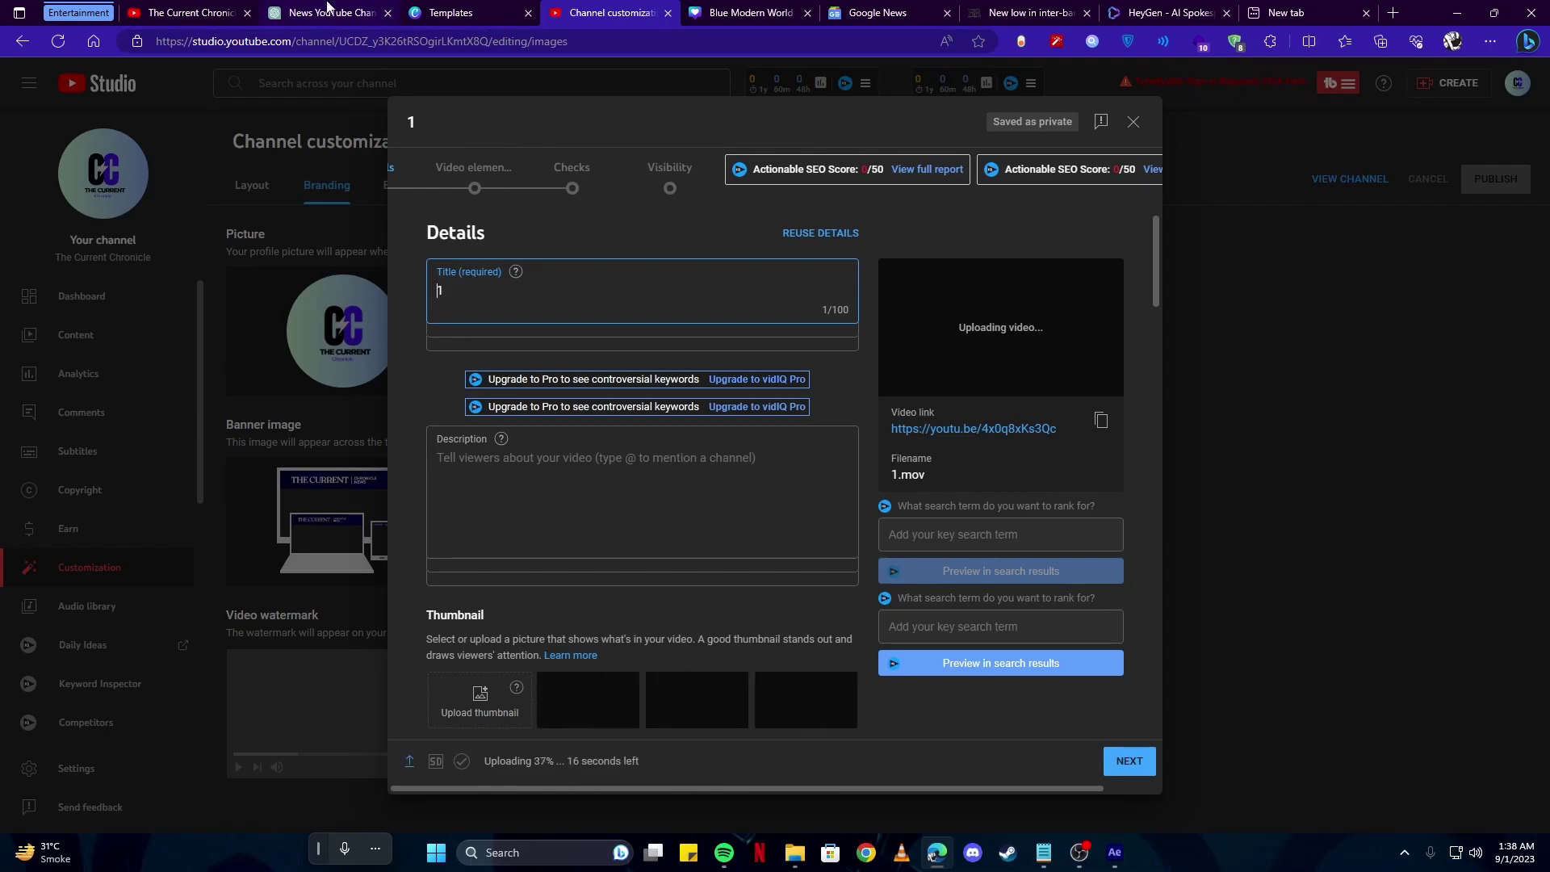
# - Copy the first news paragraph from the Notepad article notes
pyautogui.click(327, 10)
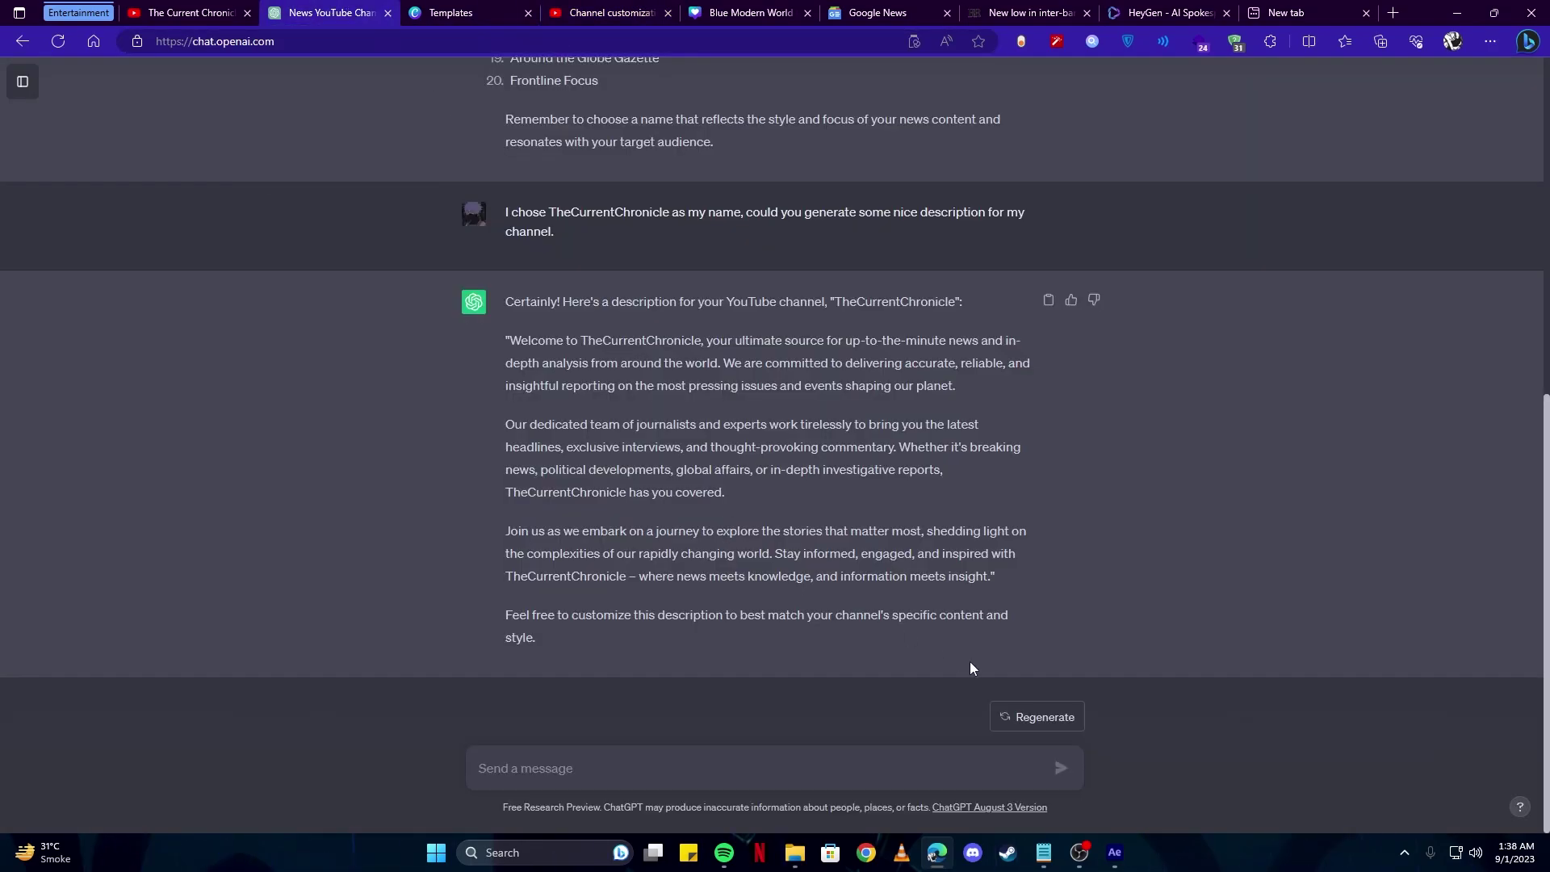
pyautogui.moveTo(1043, 852)
pyautogui.click(1122, 733)
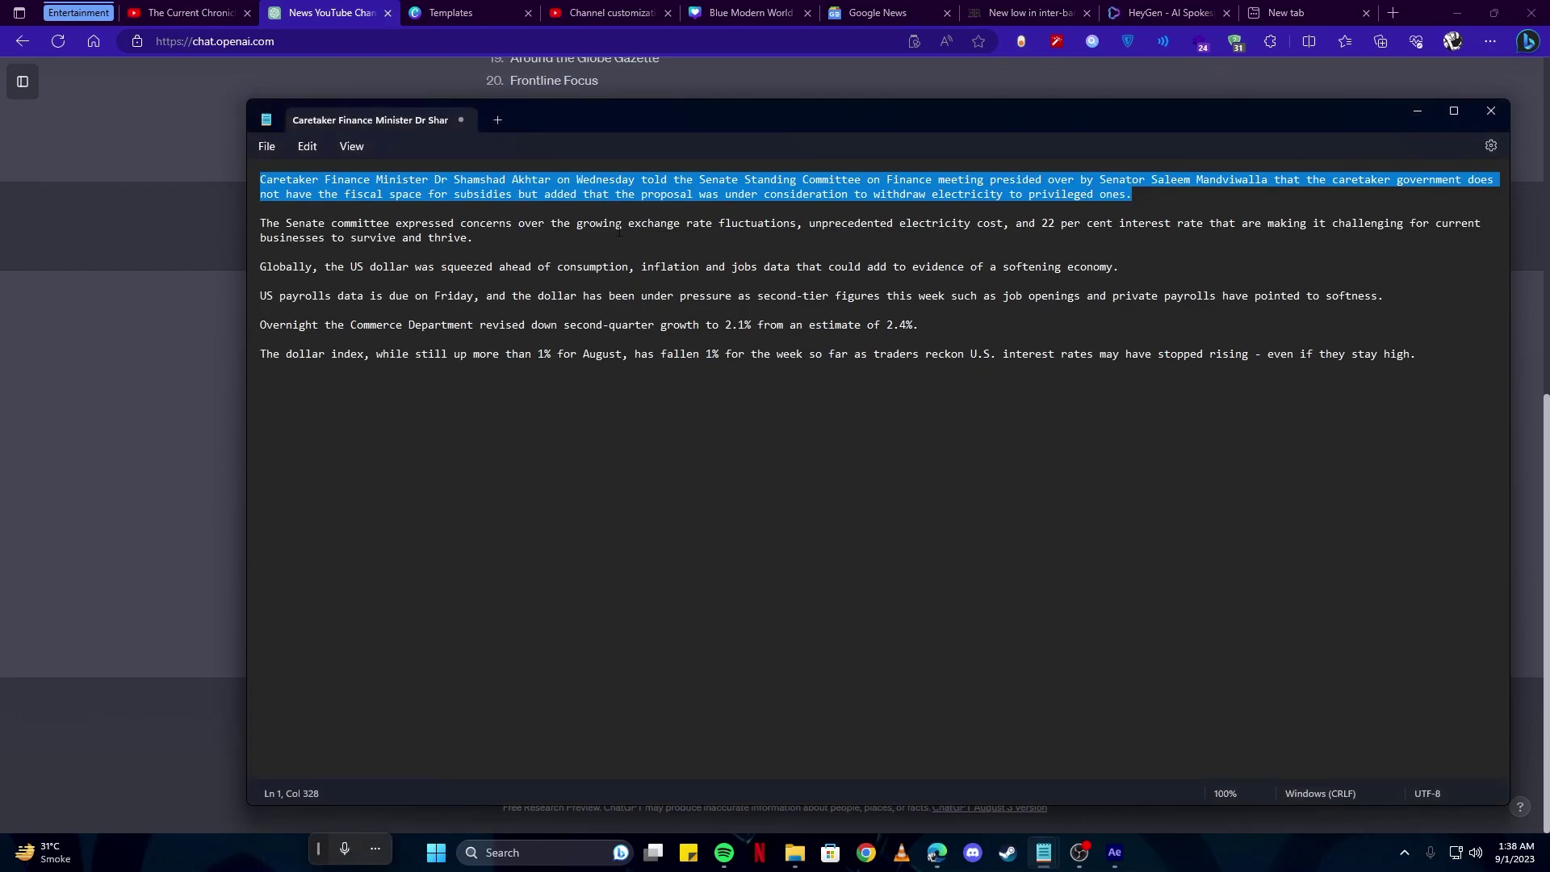
pyautogui.rightClick(568, 191)
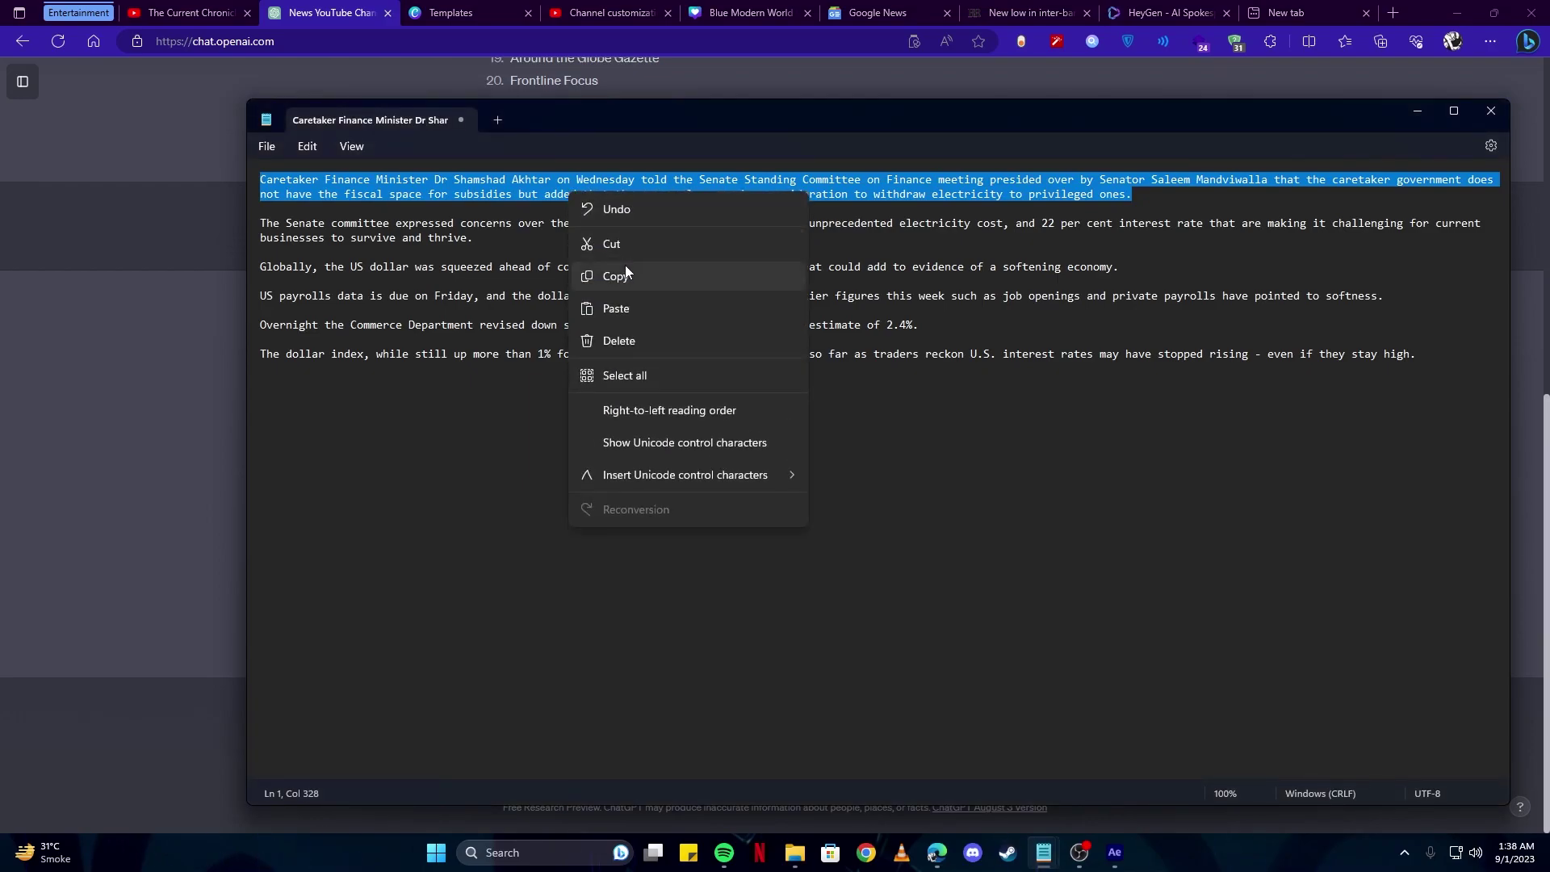
pyautogui.click(626, 272)
# - Send the paragraph to ChatGPT asking for a suitable video title and description, then select the title
pyautogui.click(102, 325)
pyautogui.hotkey('ctrl', 'v')
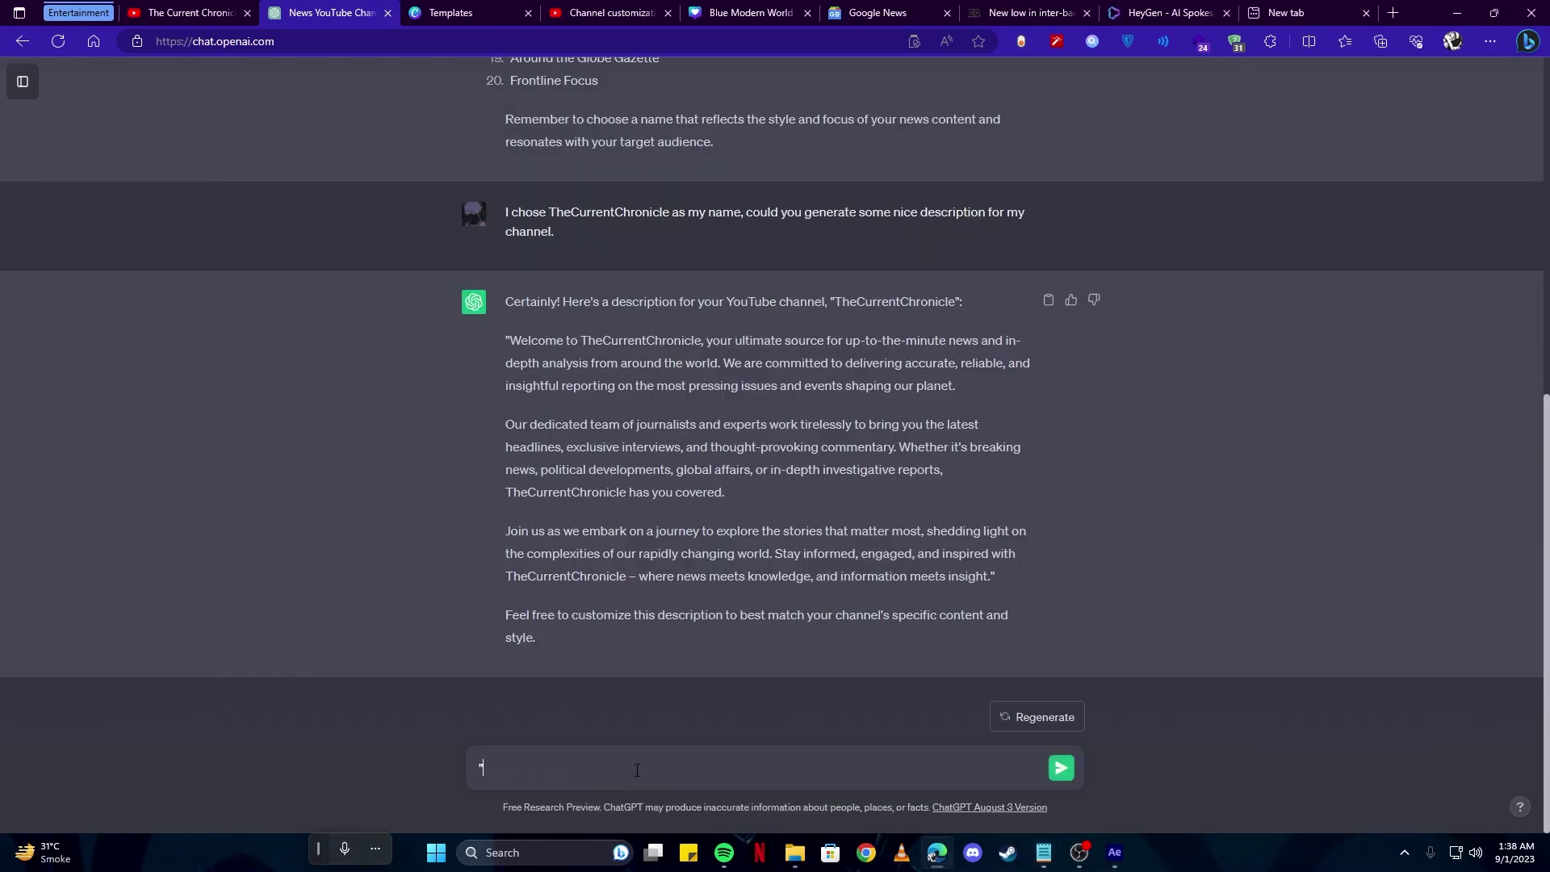
pyautogui.hotkey('shift', 'Return')
pyautogui.write('this is our contec')
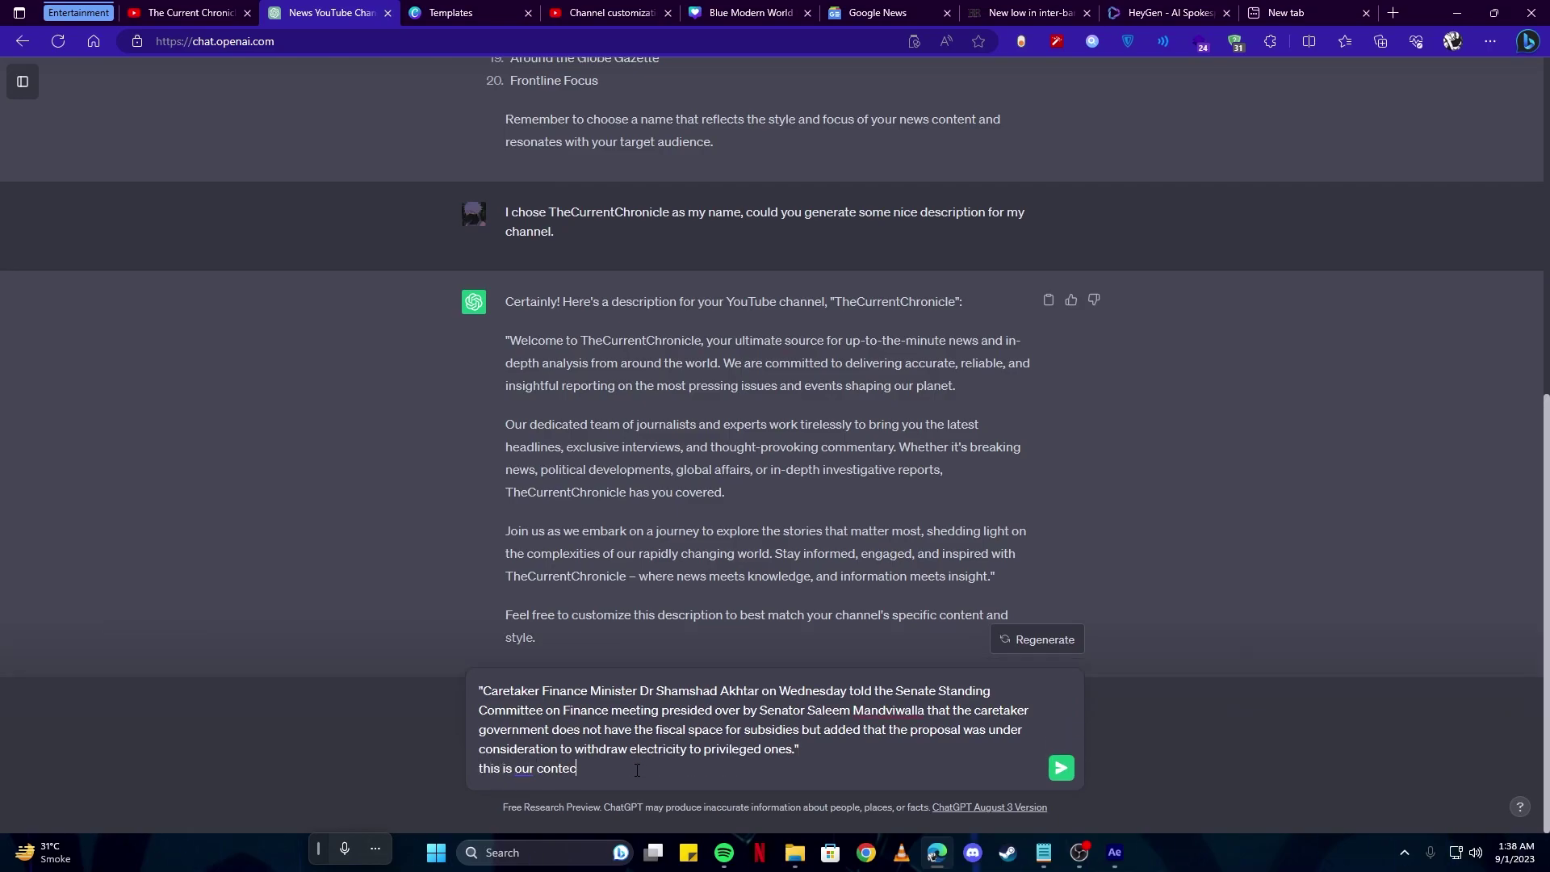
pyautogui.press('BackSpace')
pyautogui.write('xt, generate a suitable video title and des')
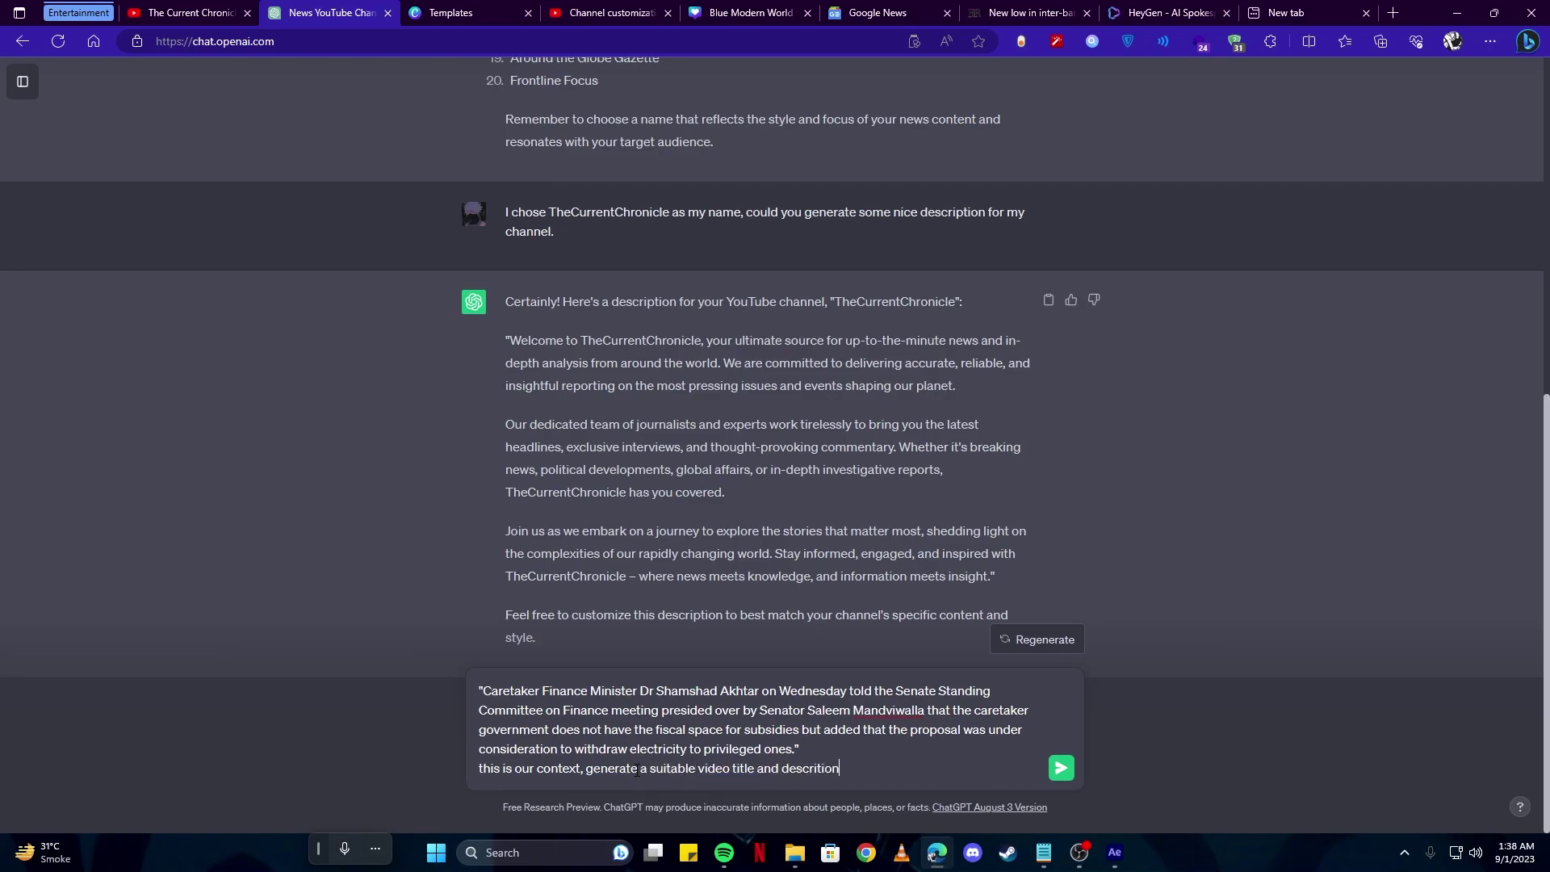
pyautogui.write('cription.')
pyautogui.press('Return')
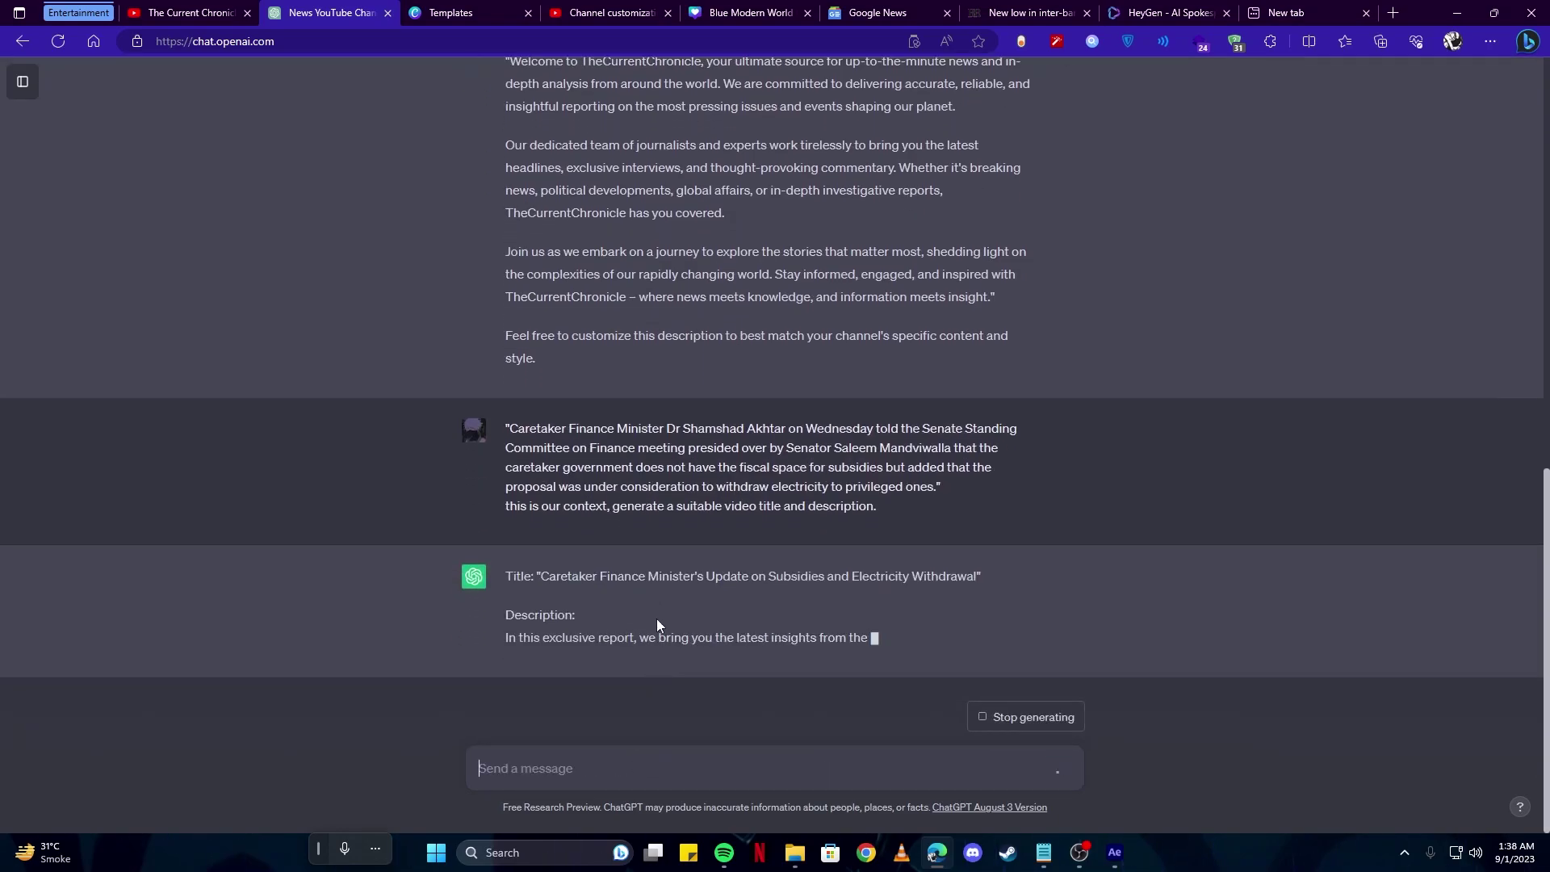
pyautogui.scroll(2, 541, 561)
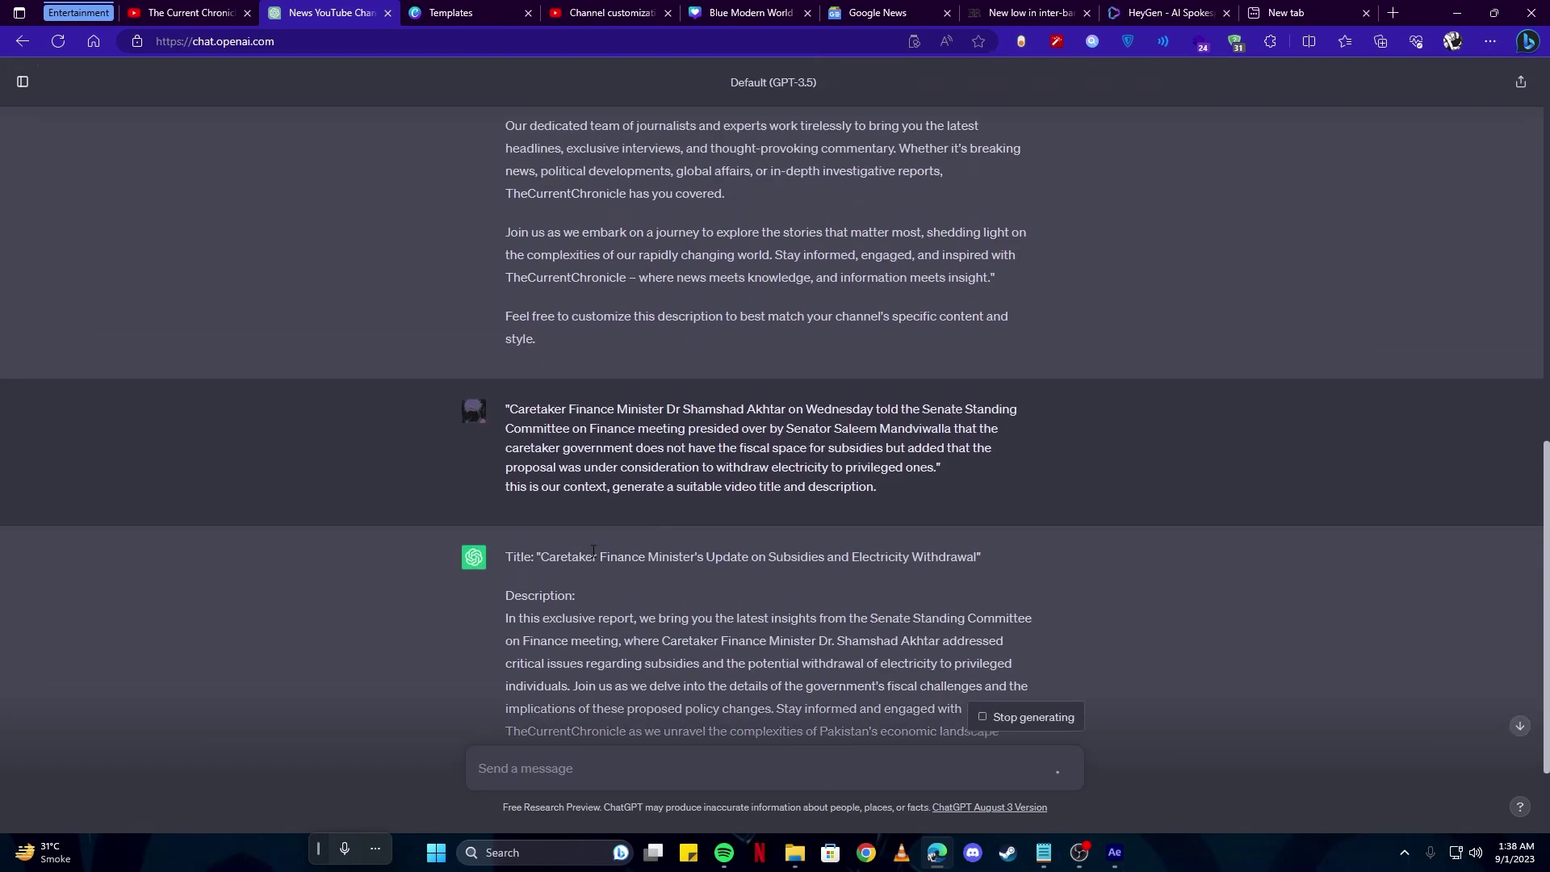
pyautogui.moveTo(541, 560); pyautogui.dragTo(959, 552)
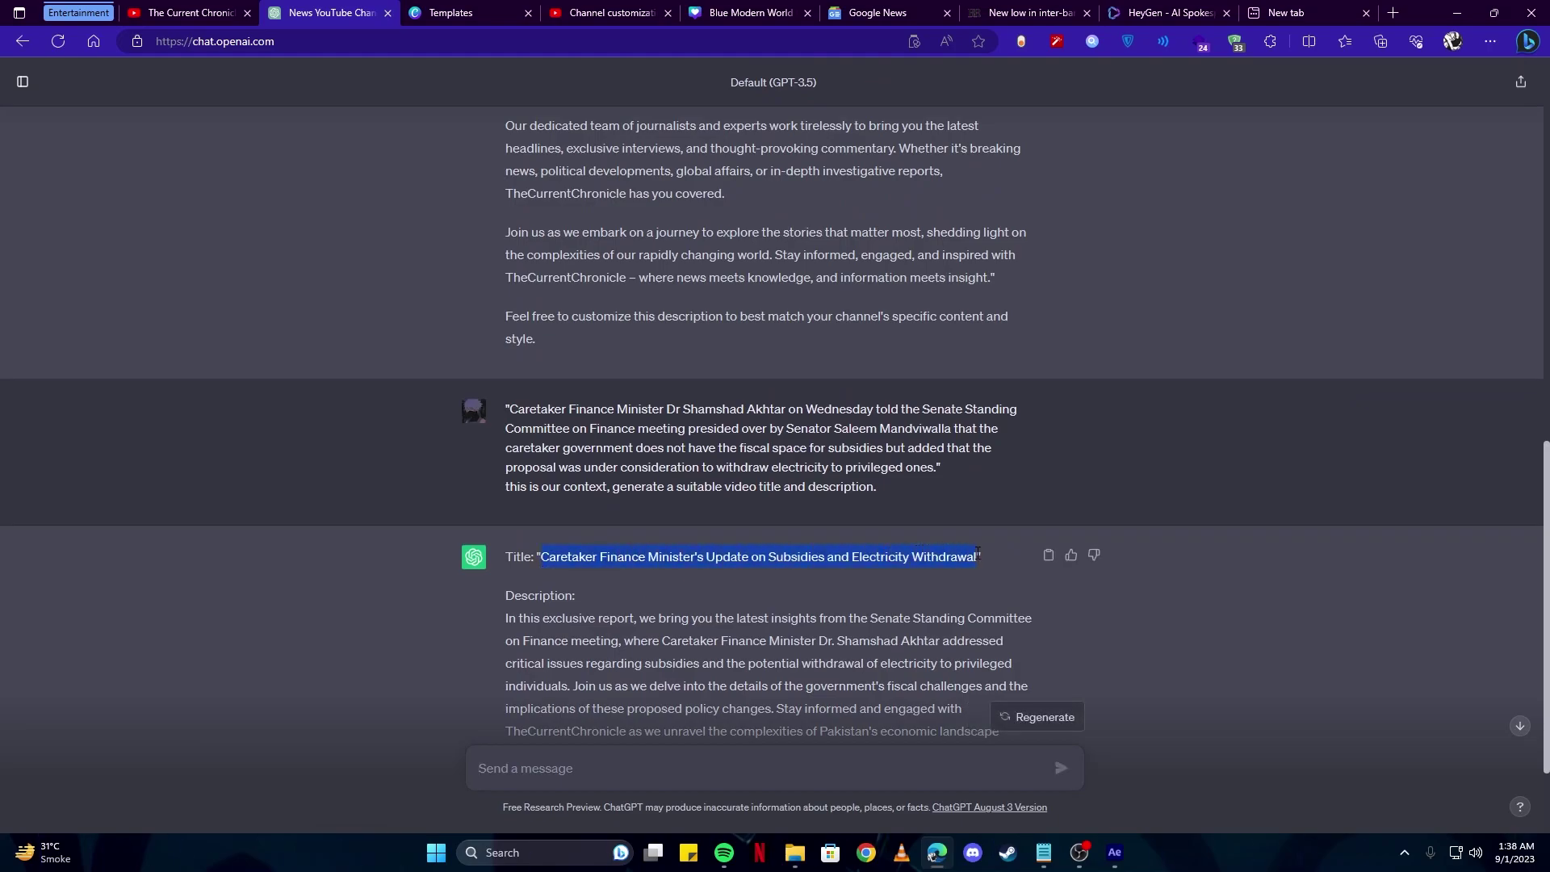
# - Replace the placeholder title 1 with the copied ChatGPT title
pyautogui.click(606, 13)
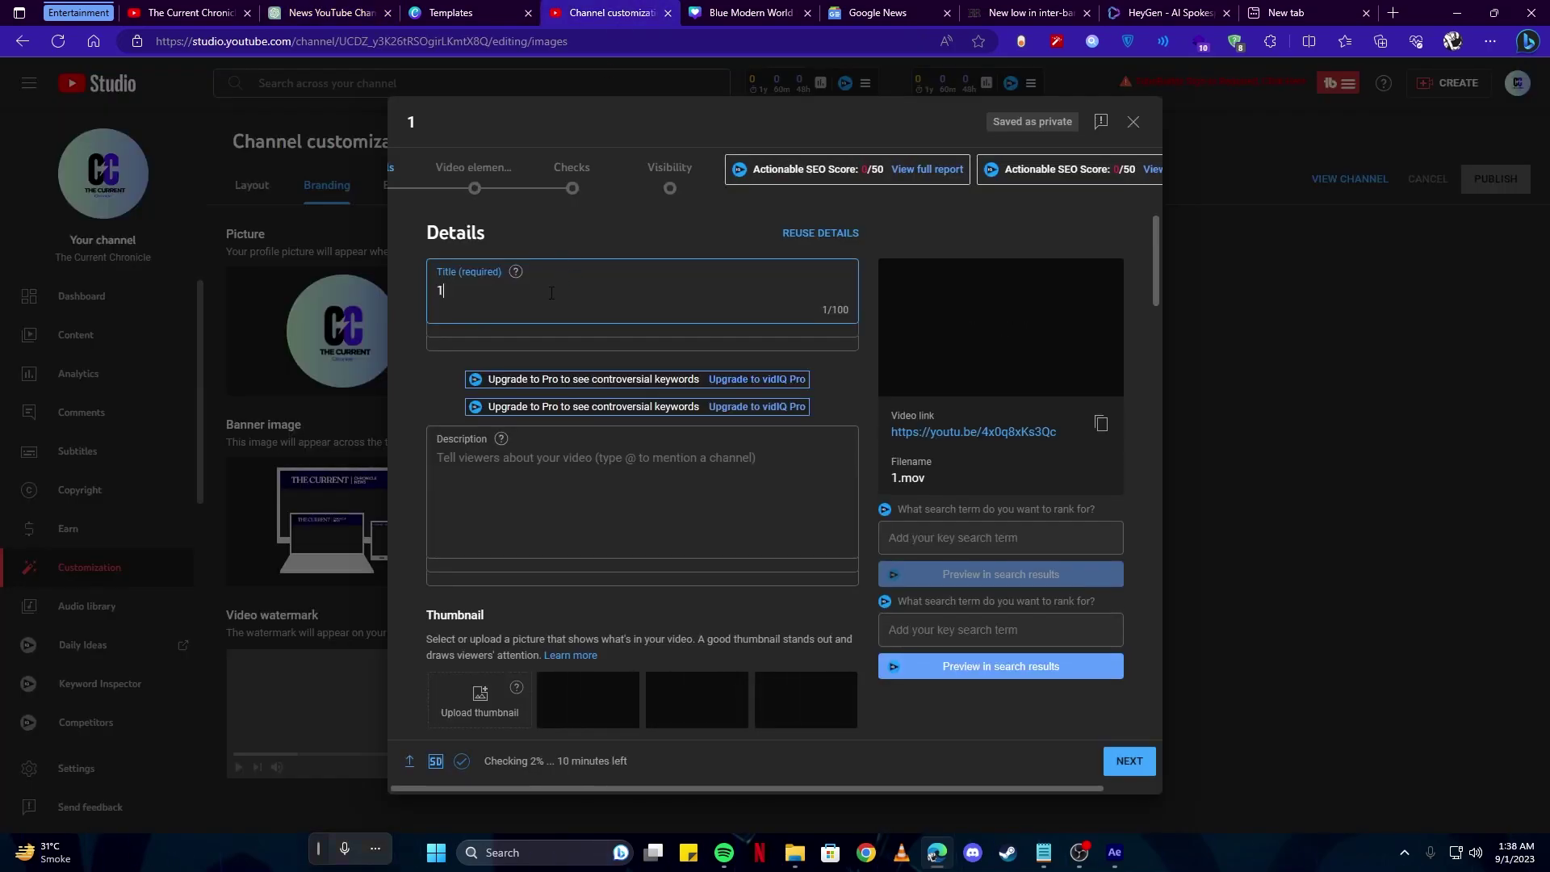
pyautogui.hotkey('ctrl', 'a')
pyautogui.hotkey('ctrl', 'v')
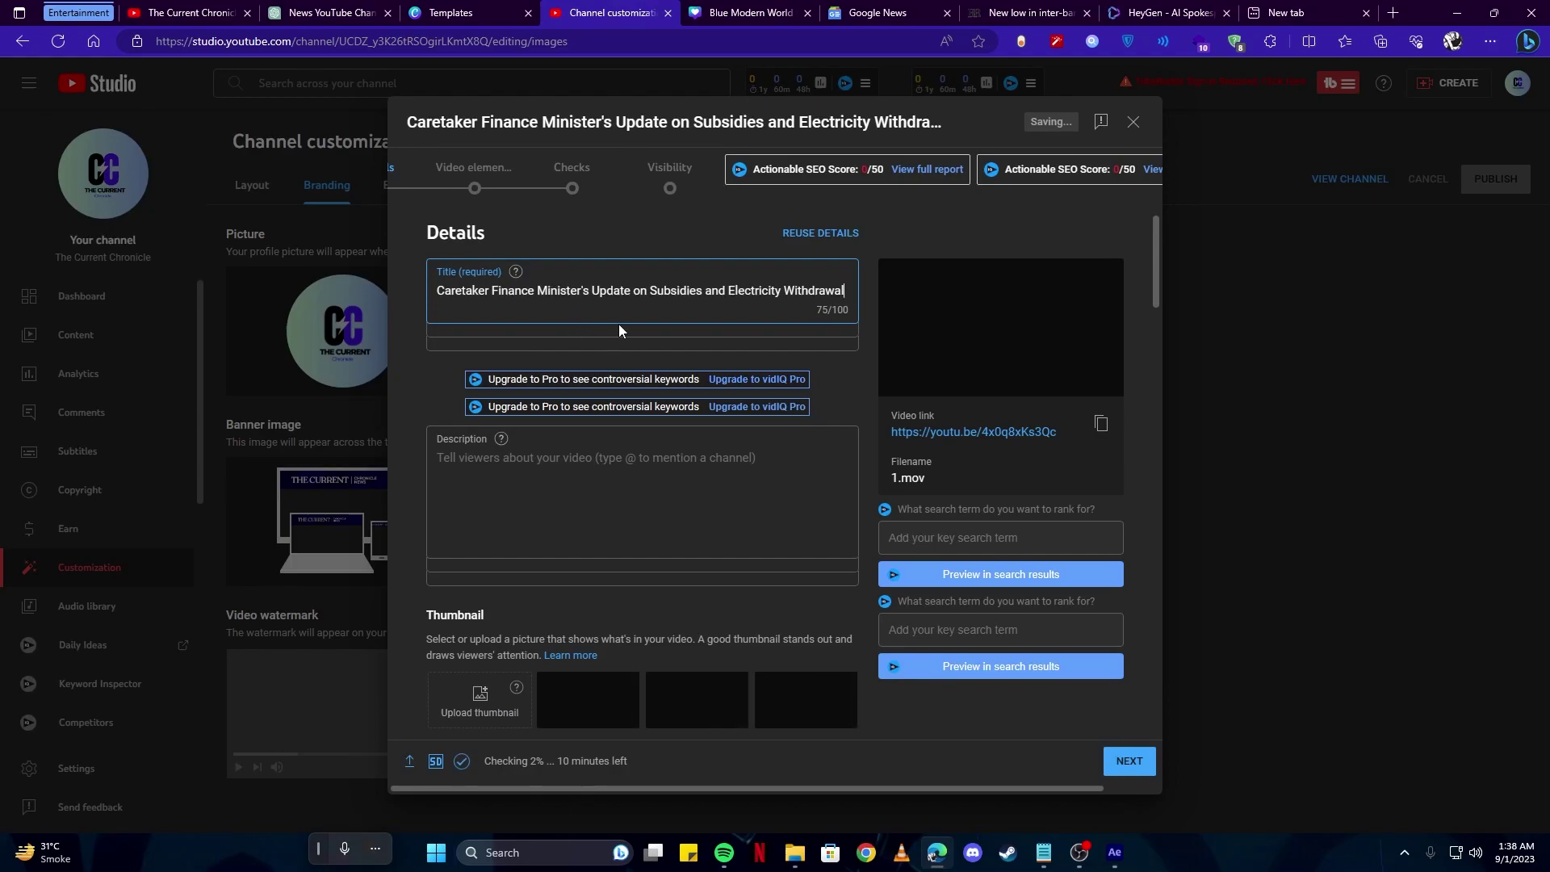
# - Paste ChatGPT's generated description paragraph into the video's Description box
pyautogui.click(331, 13)
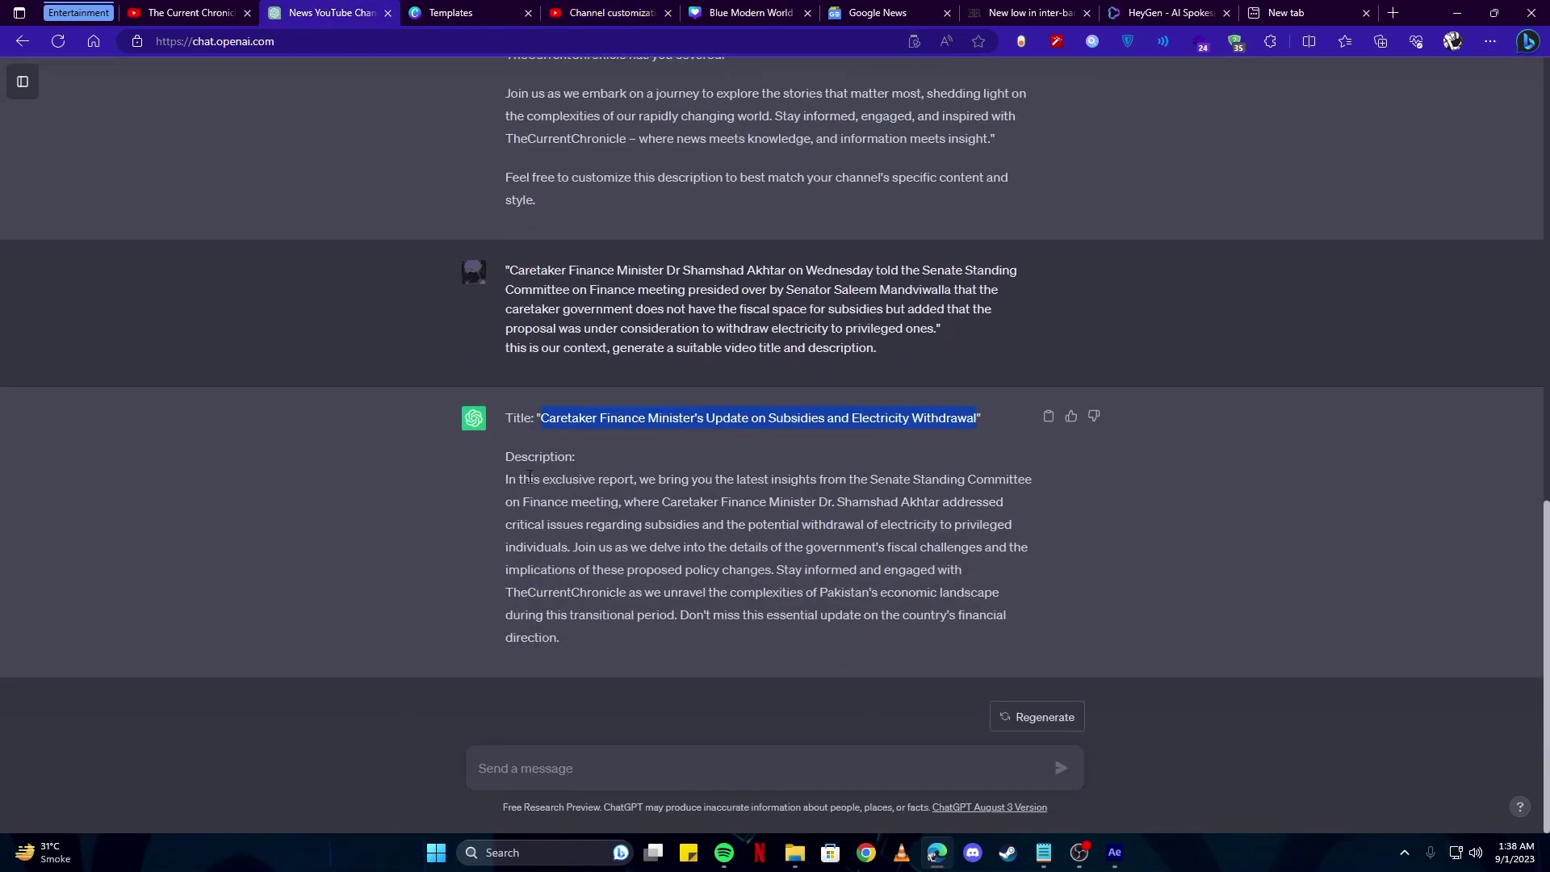
pyautogui.moveTo(507, 479); pyautogui.dragTo(614, 642)
pyautogui.hotkey('ctrl', 'c')
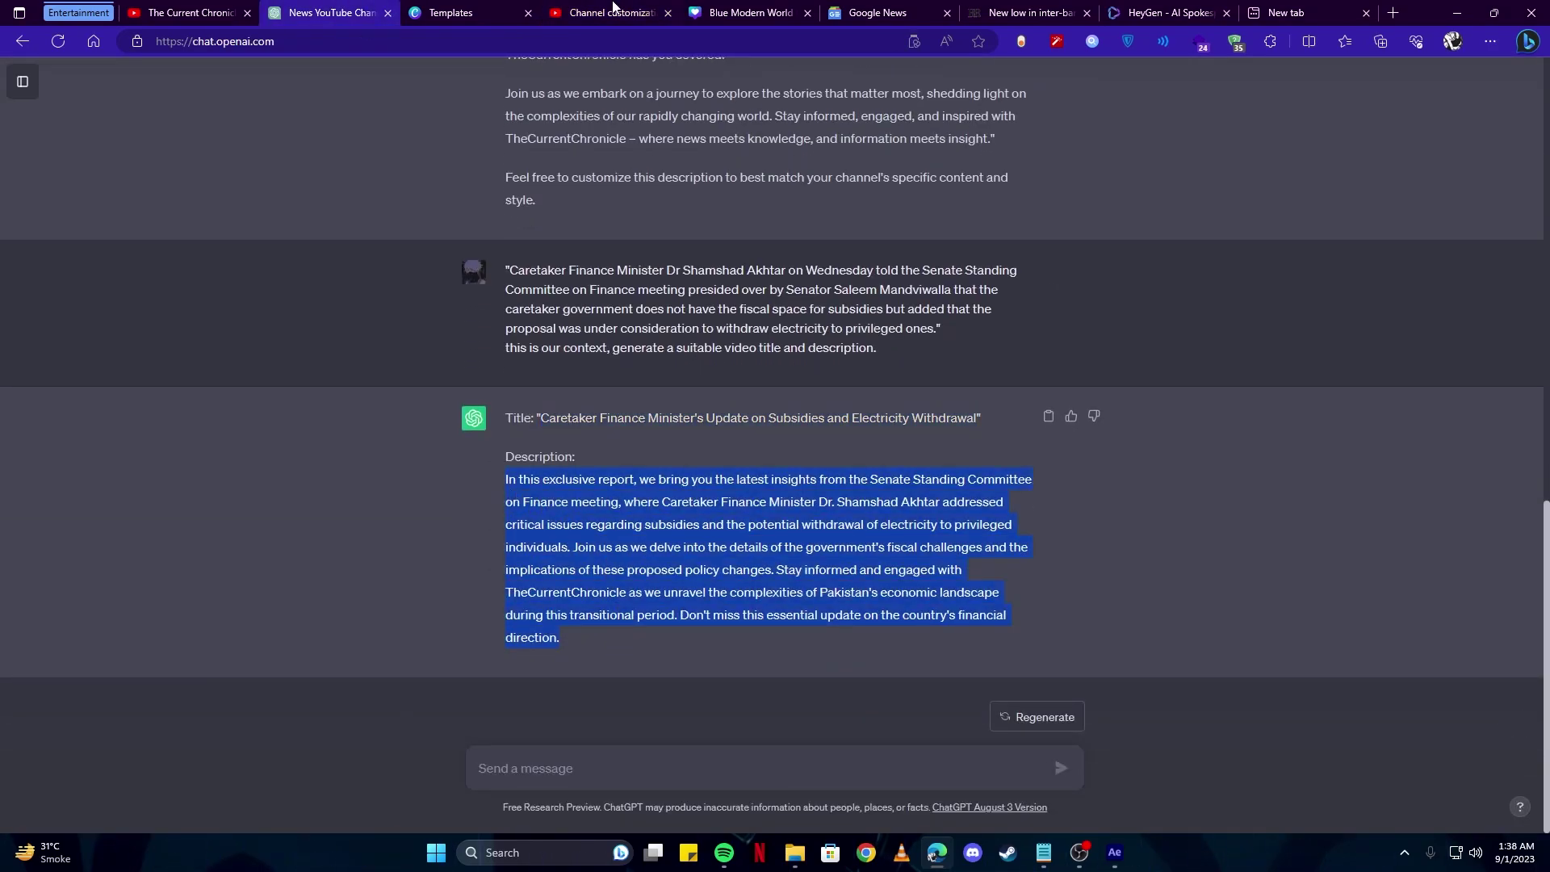
pyautogui.click(614, 8)
pyautogui.click(593, 493)
pyautogui.hotkey('ctrl', 'v')
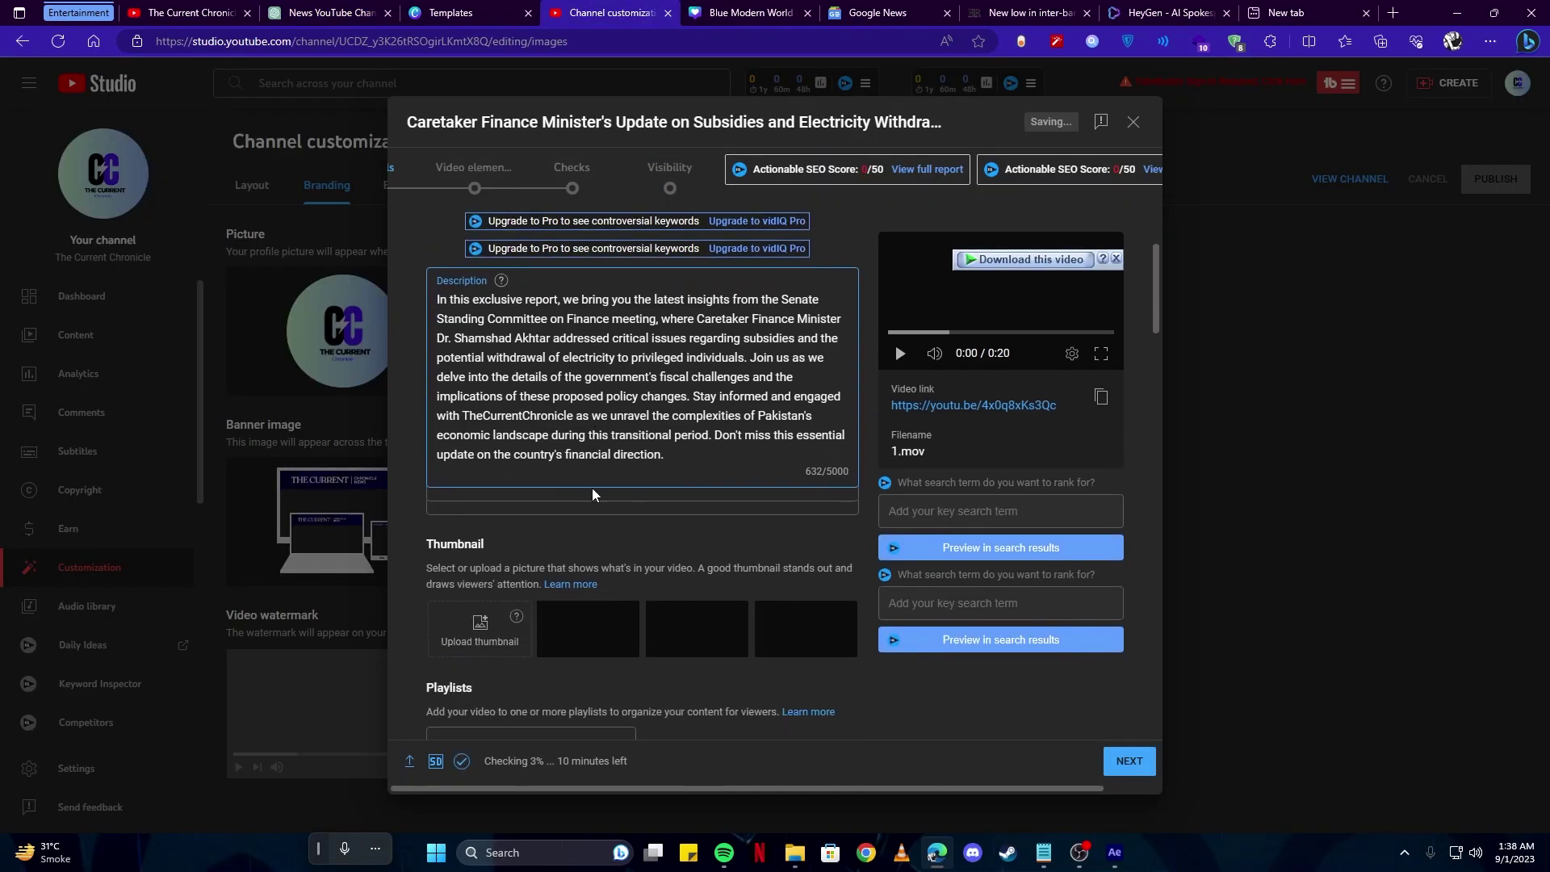
pyautogui.scroll(-2, 601, 395)
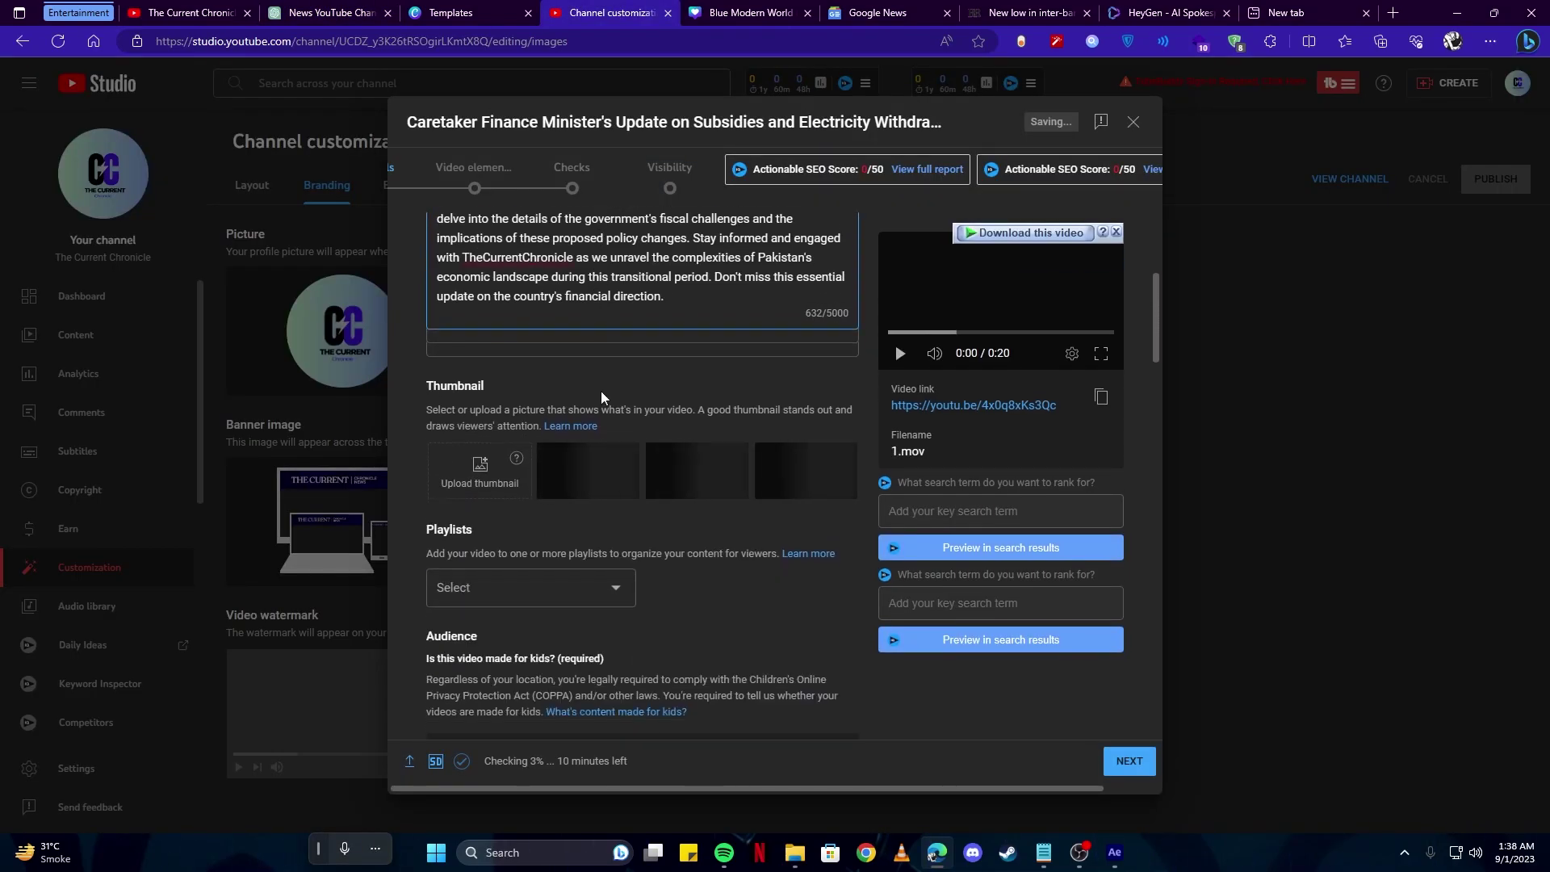
pyautogui.scroll(3, 608, 381)
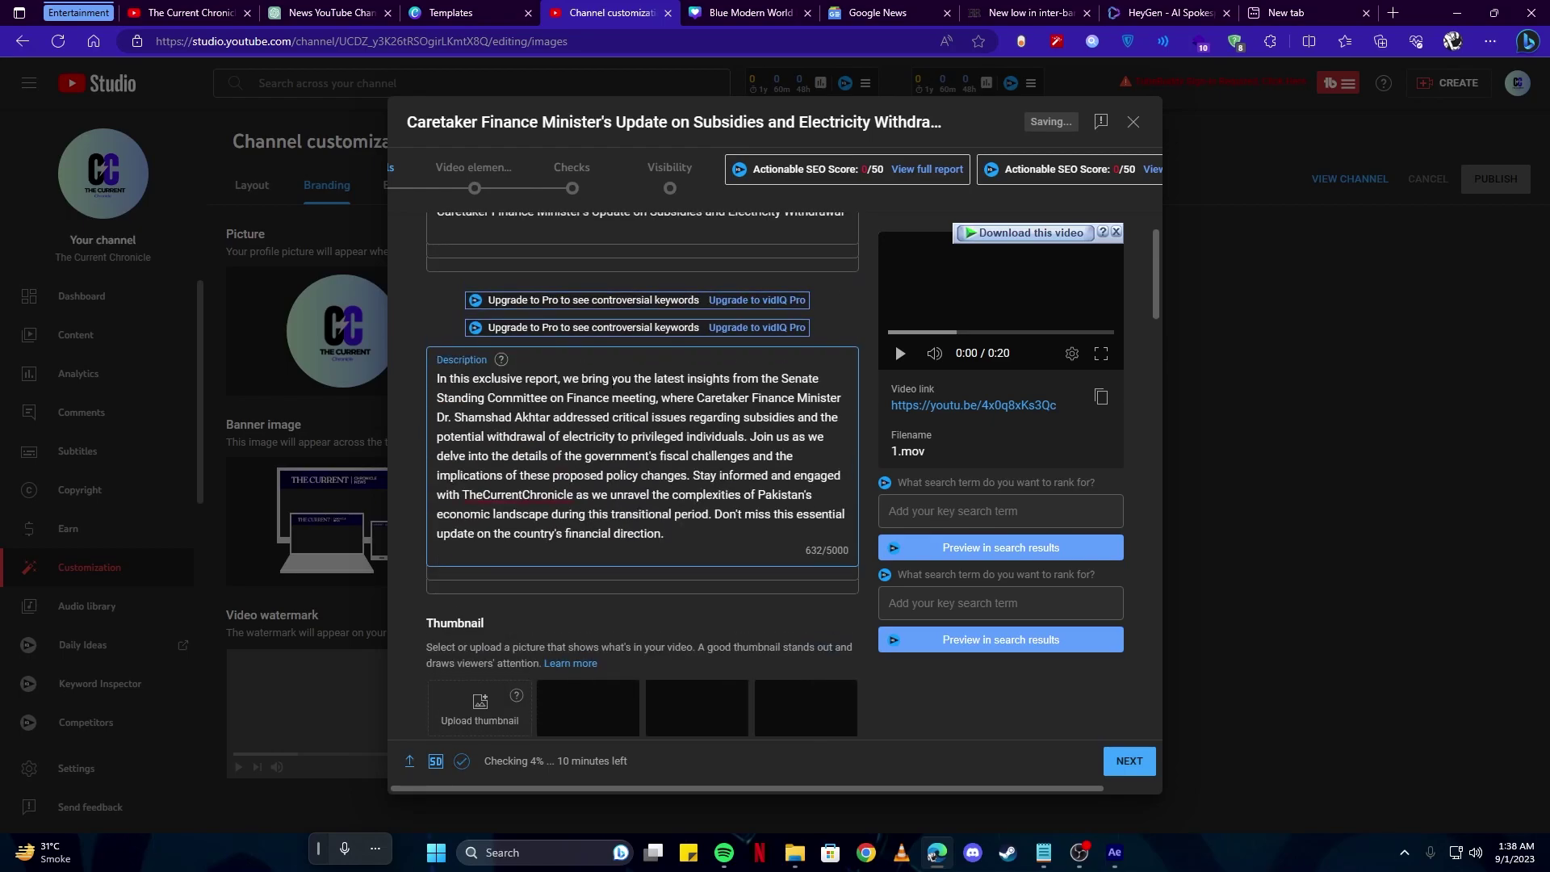
pyautogui.scroll(-4, 613, 395)
pyautogui.scroll(3, 612, 395)
pyautogui.scroll(2, 612, 395)
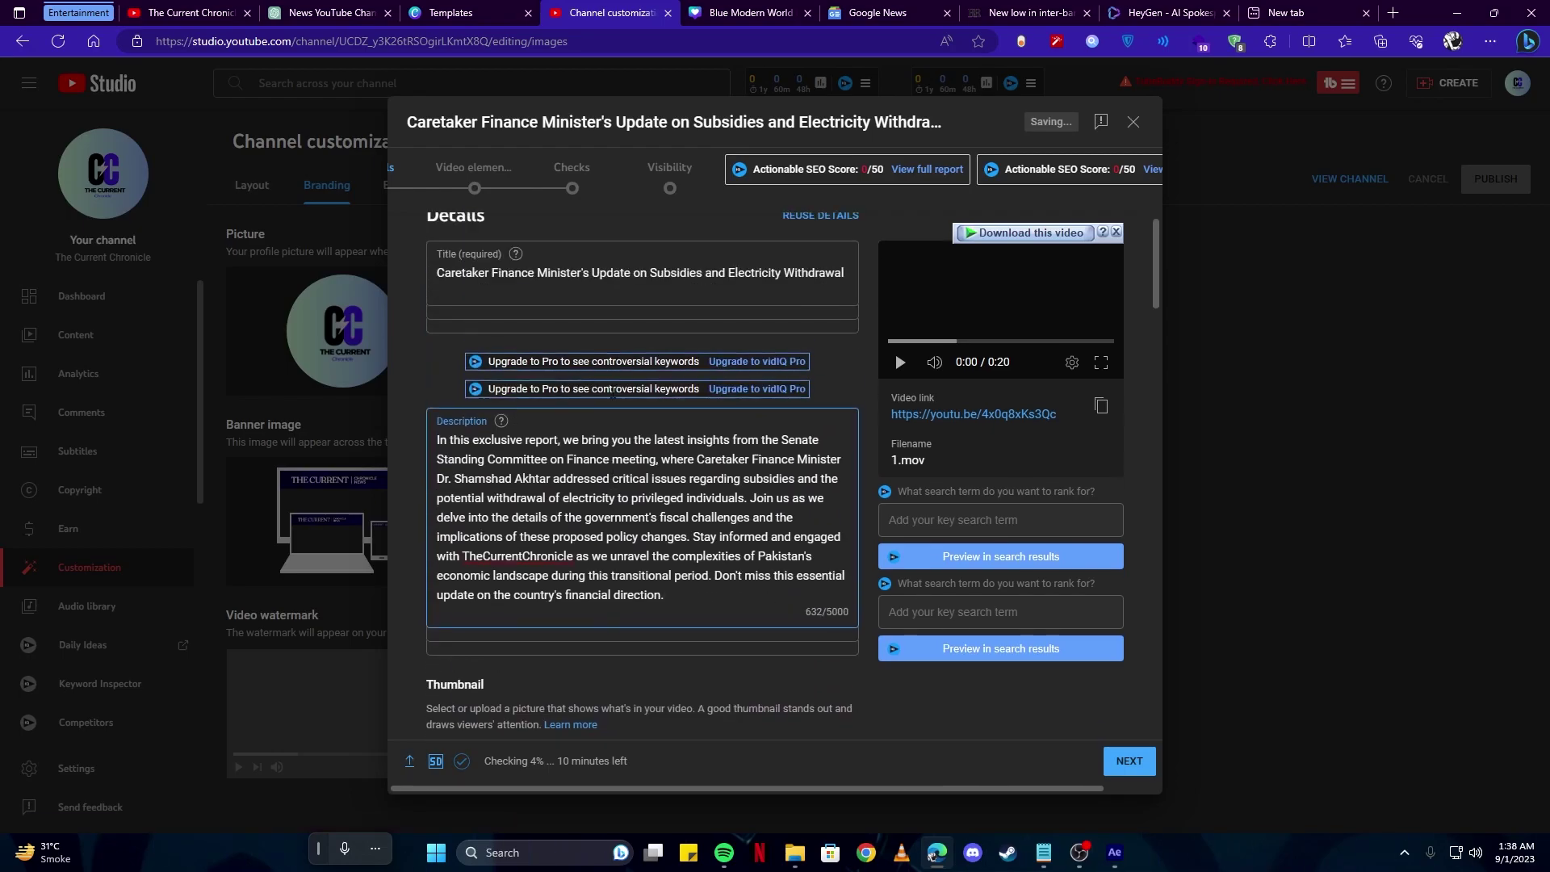
pyautogui.scroll(1, 612, 393)
pyautogui.scroll(-8, 623, 389)
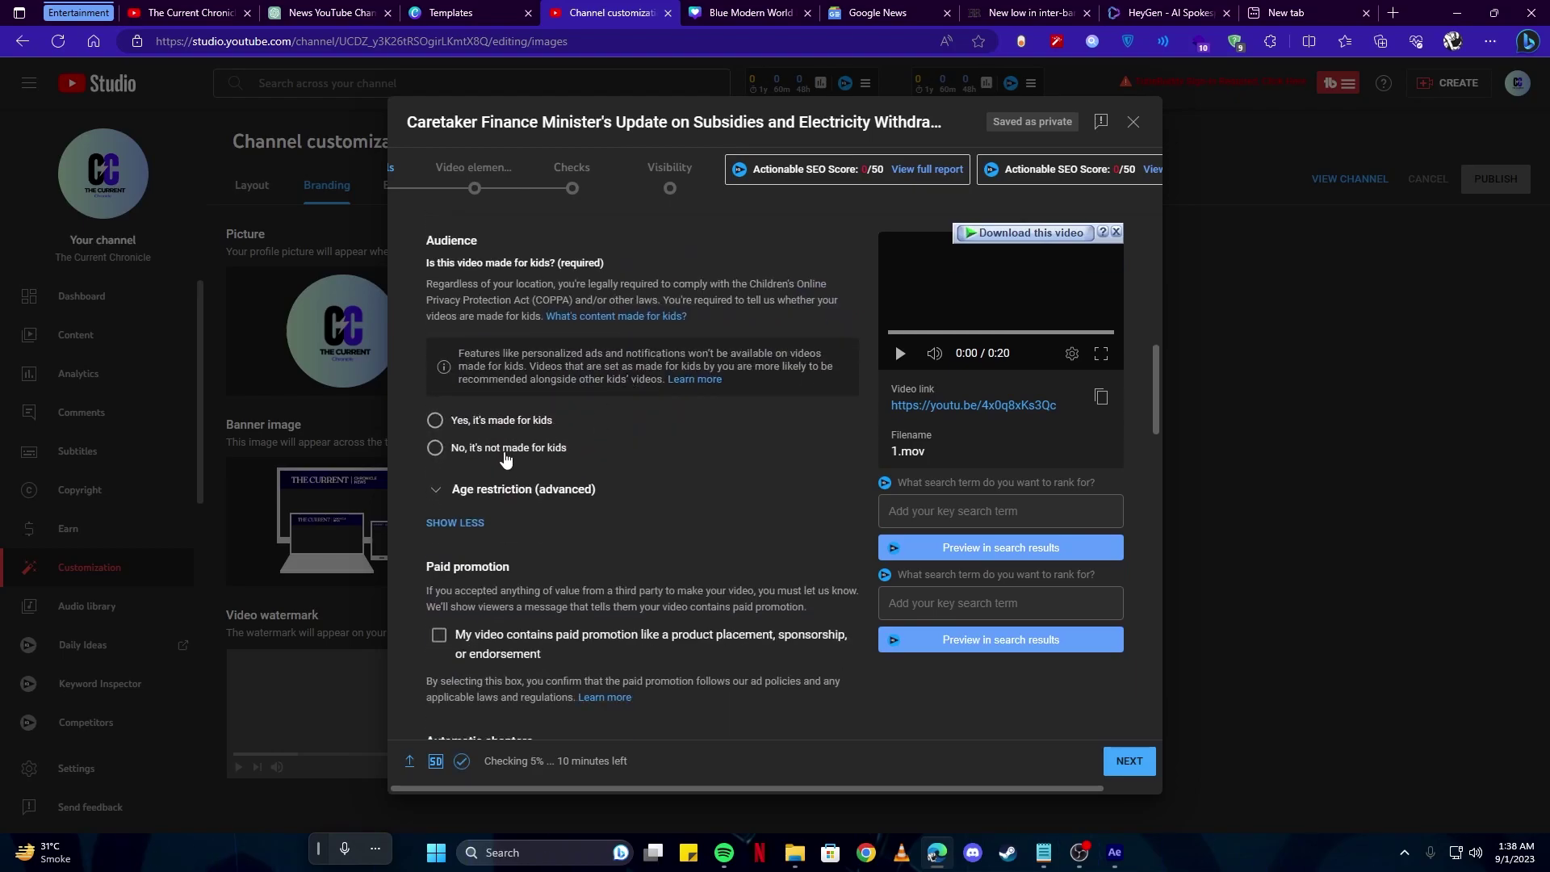
# - Choose 'No, it's not made for kids', pass Video elements and Checks, and select Public visibility
pyautogui.click(461, 456)
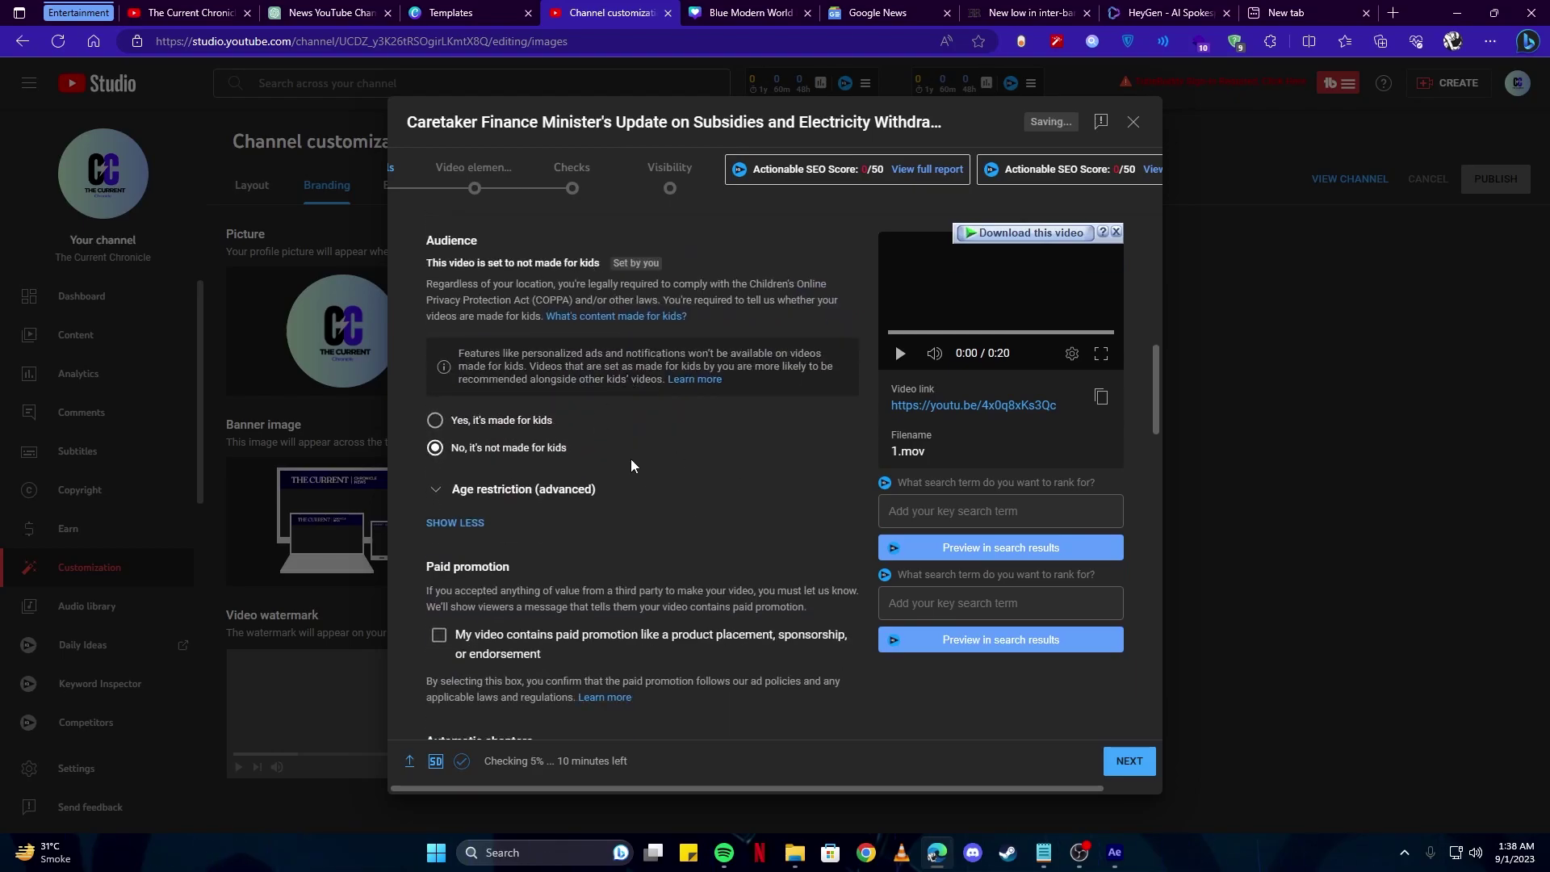
pyautogui.scroll(-10, 565, 452)
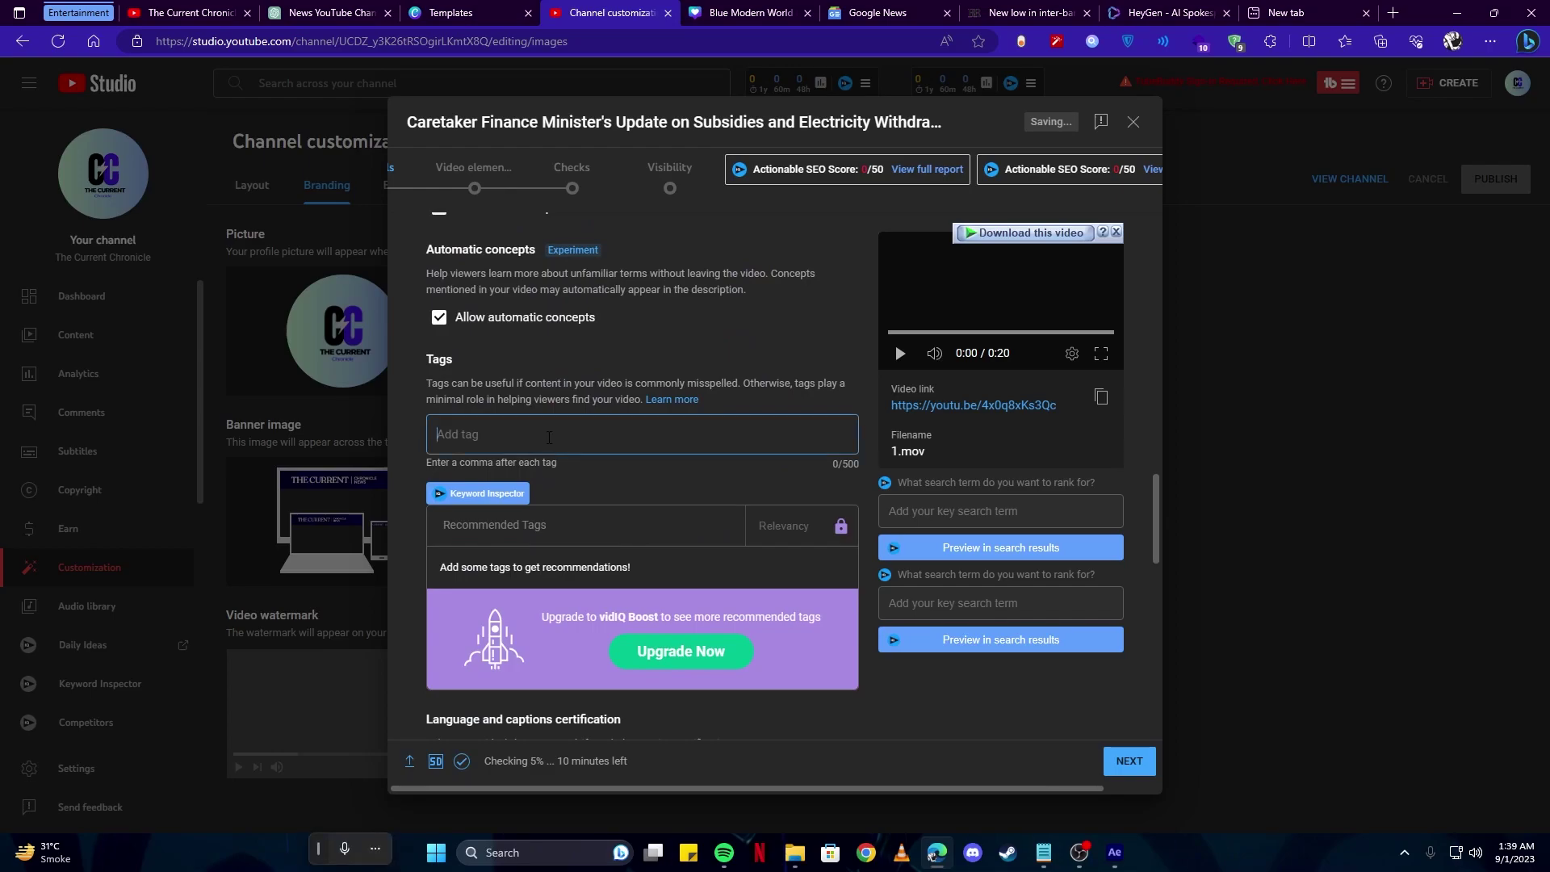
pyautogui.scroll(-10, 565, 452)
pyautogui.click(1140, 767)
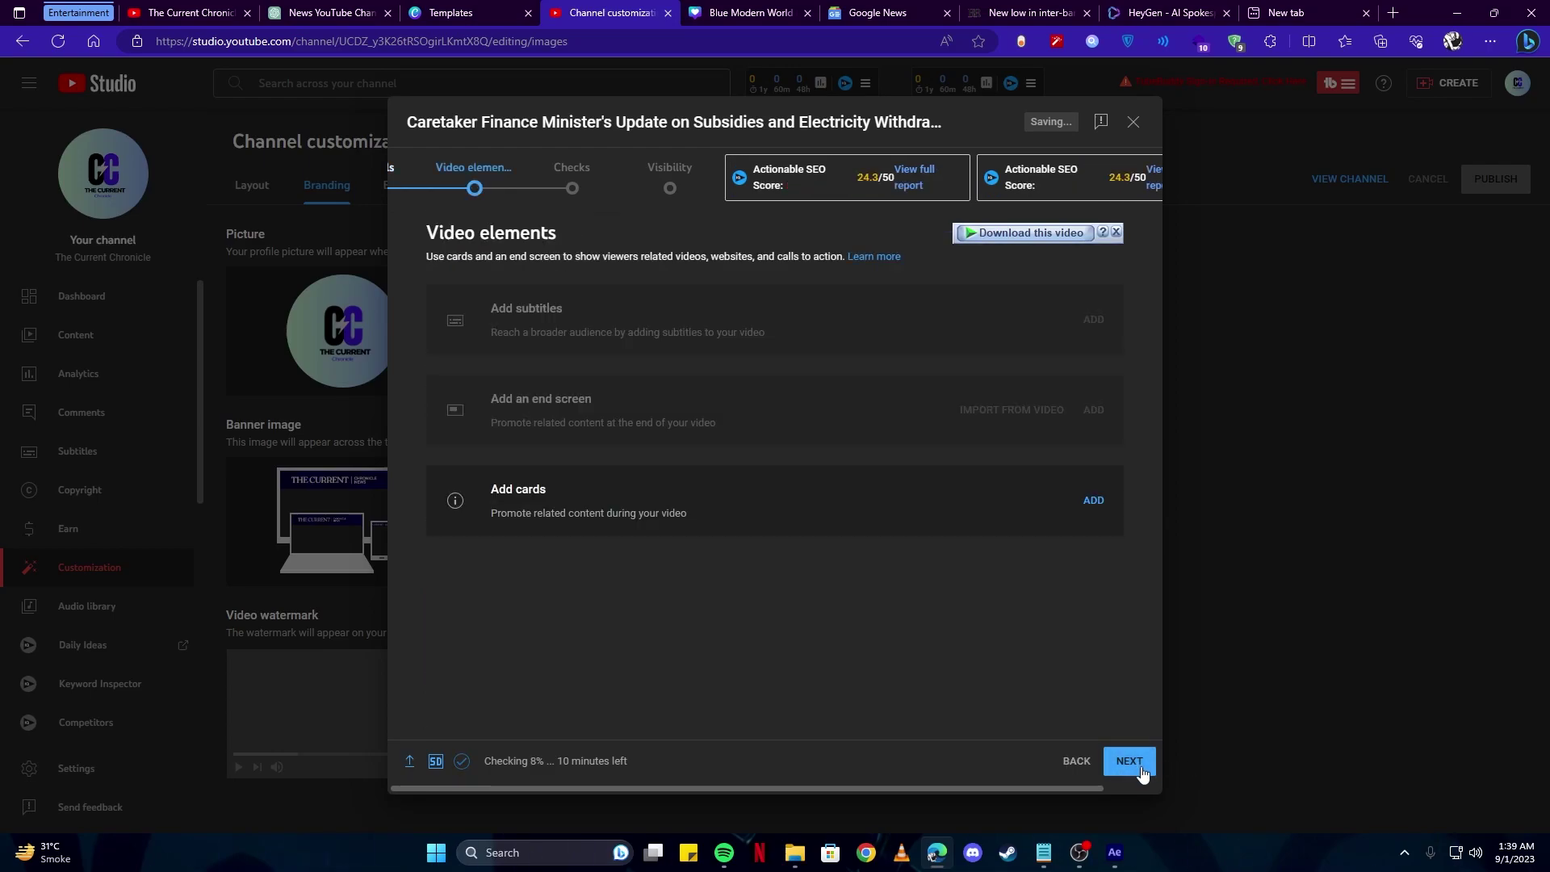
pyautogui.click(1141, 766)
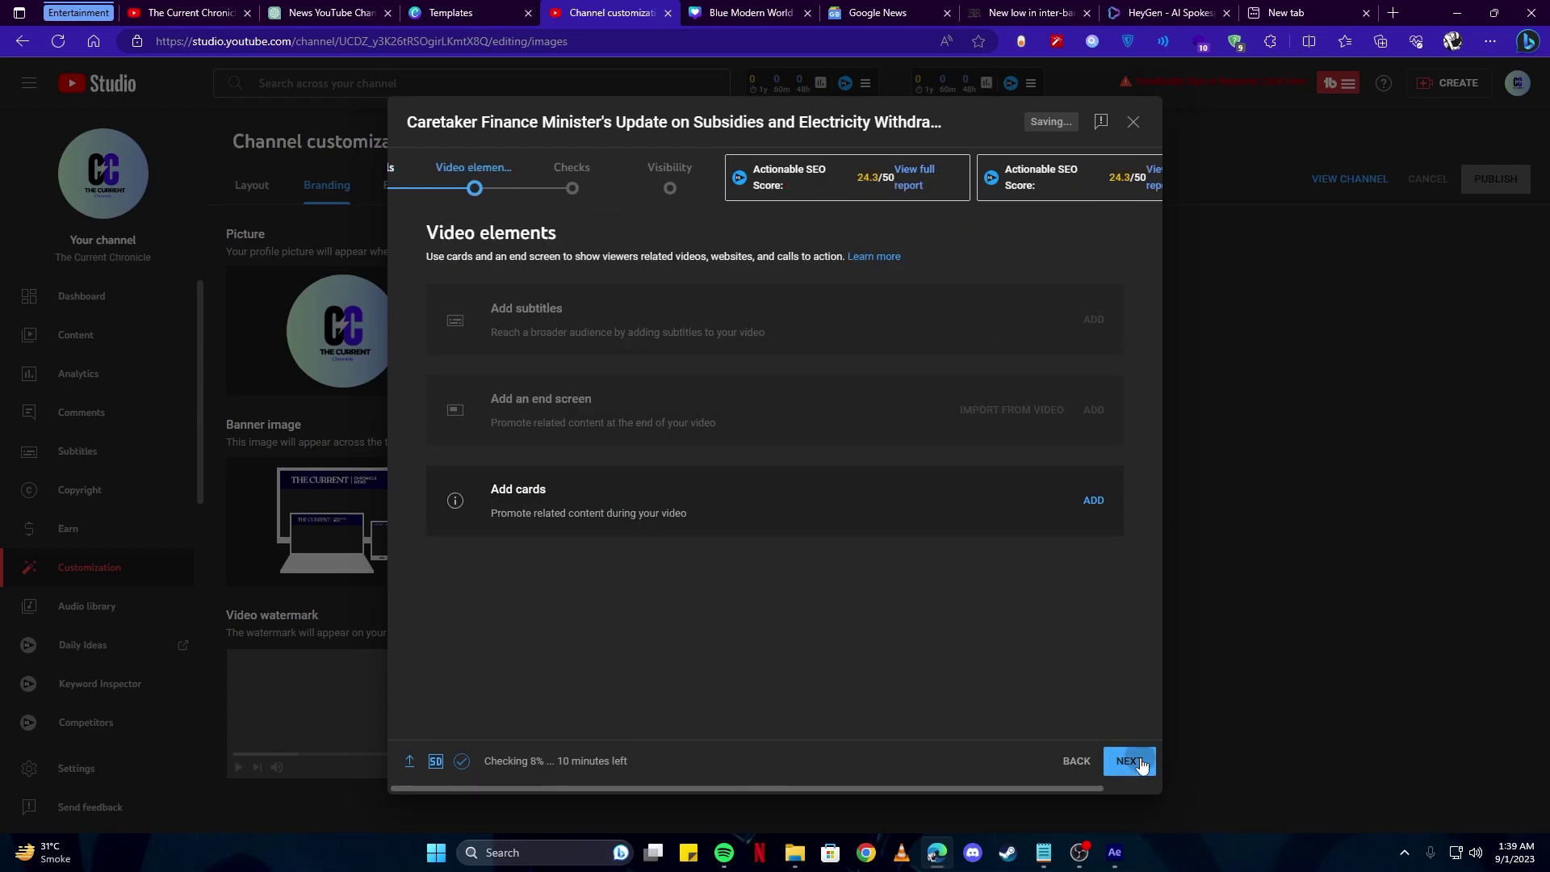
pyautogui.click(1128, 767)
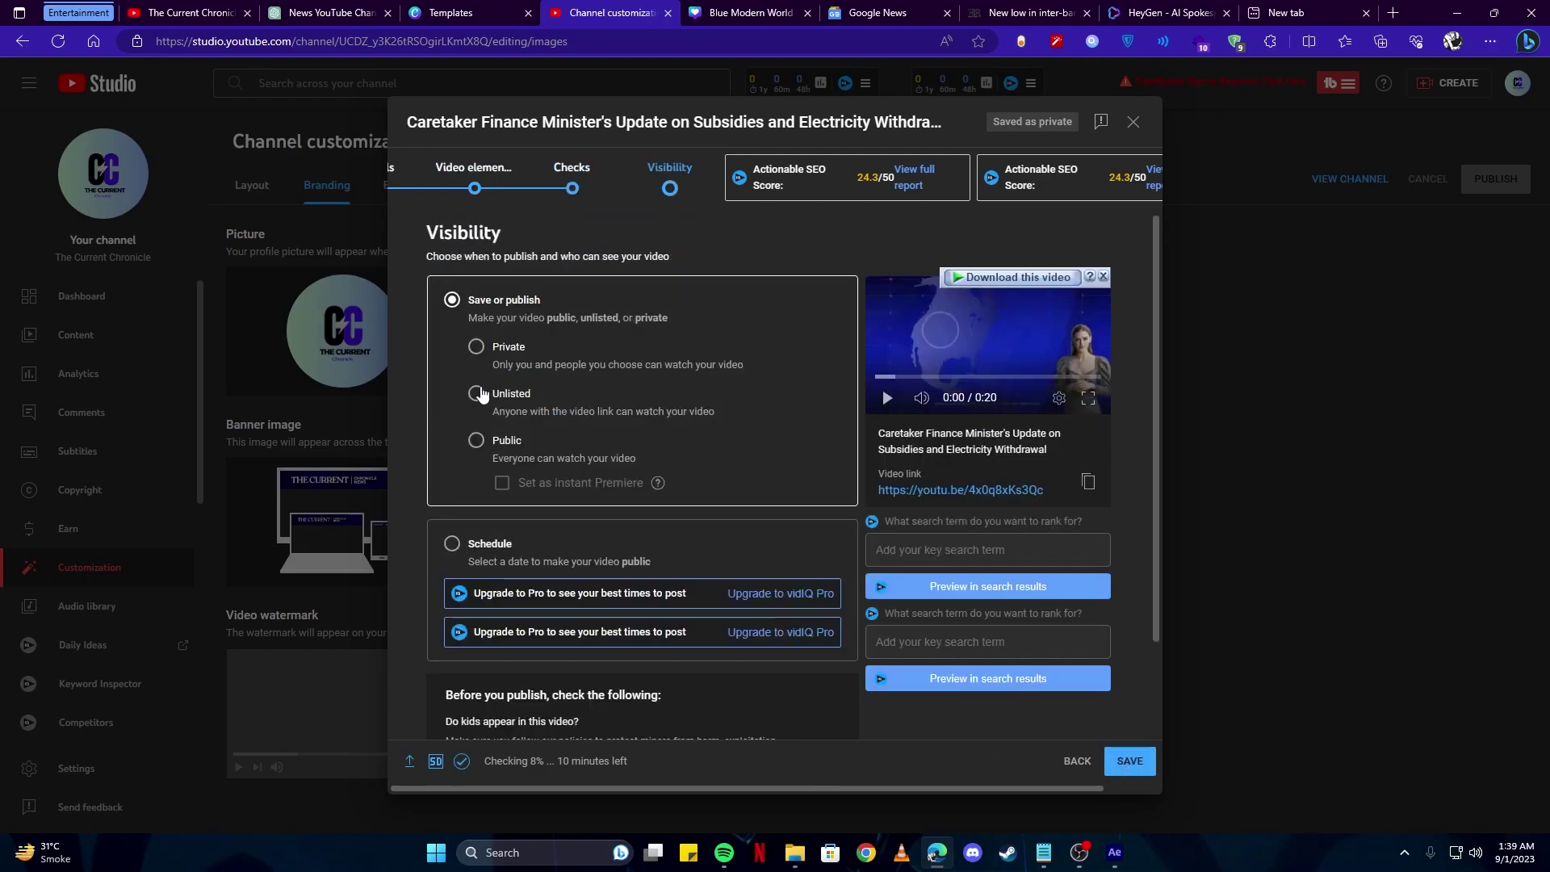
pyautogui.click(476, 441)
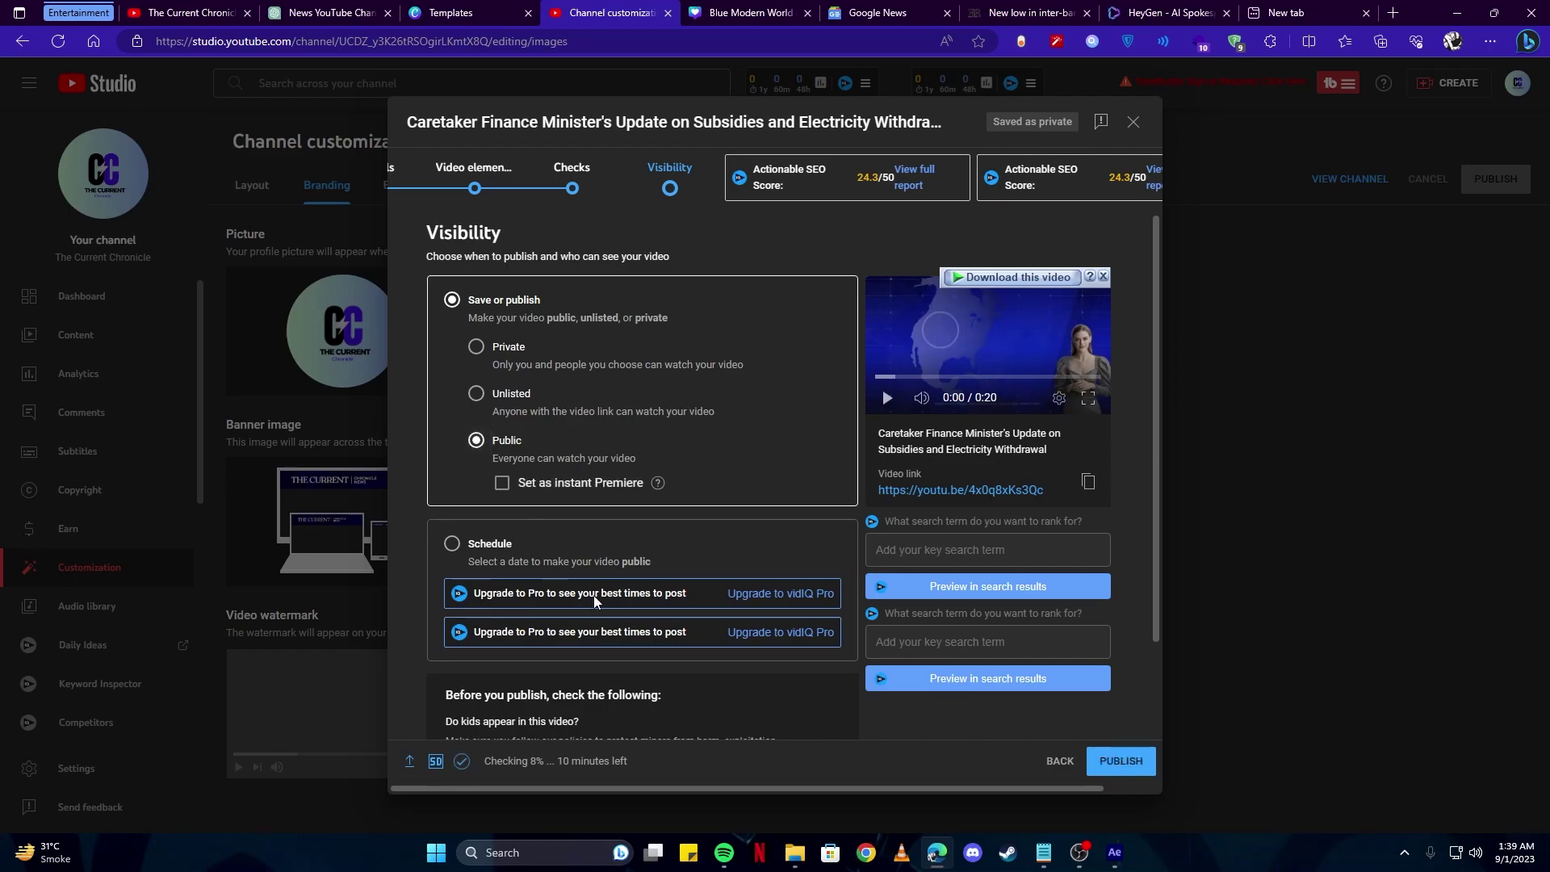
# - Publish the video and wait for the Video published window
pyautogui.click(1117, 767)
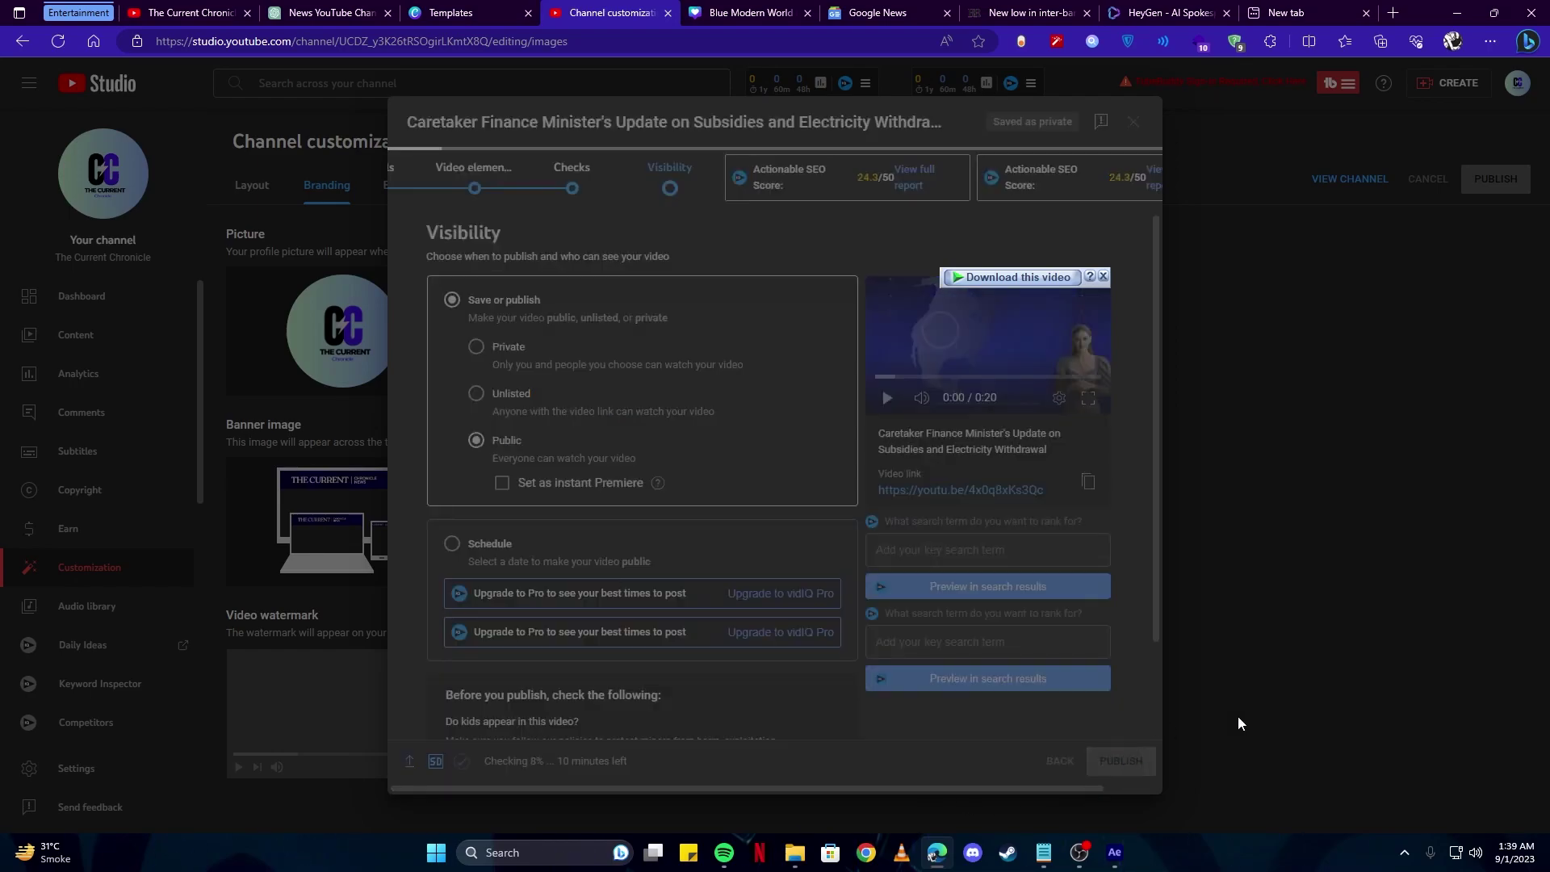